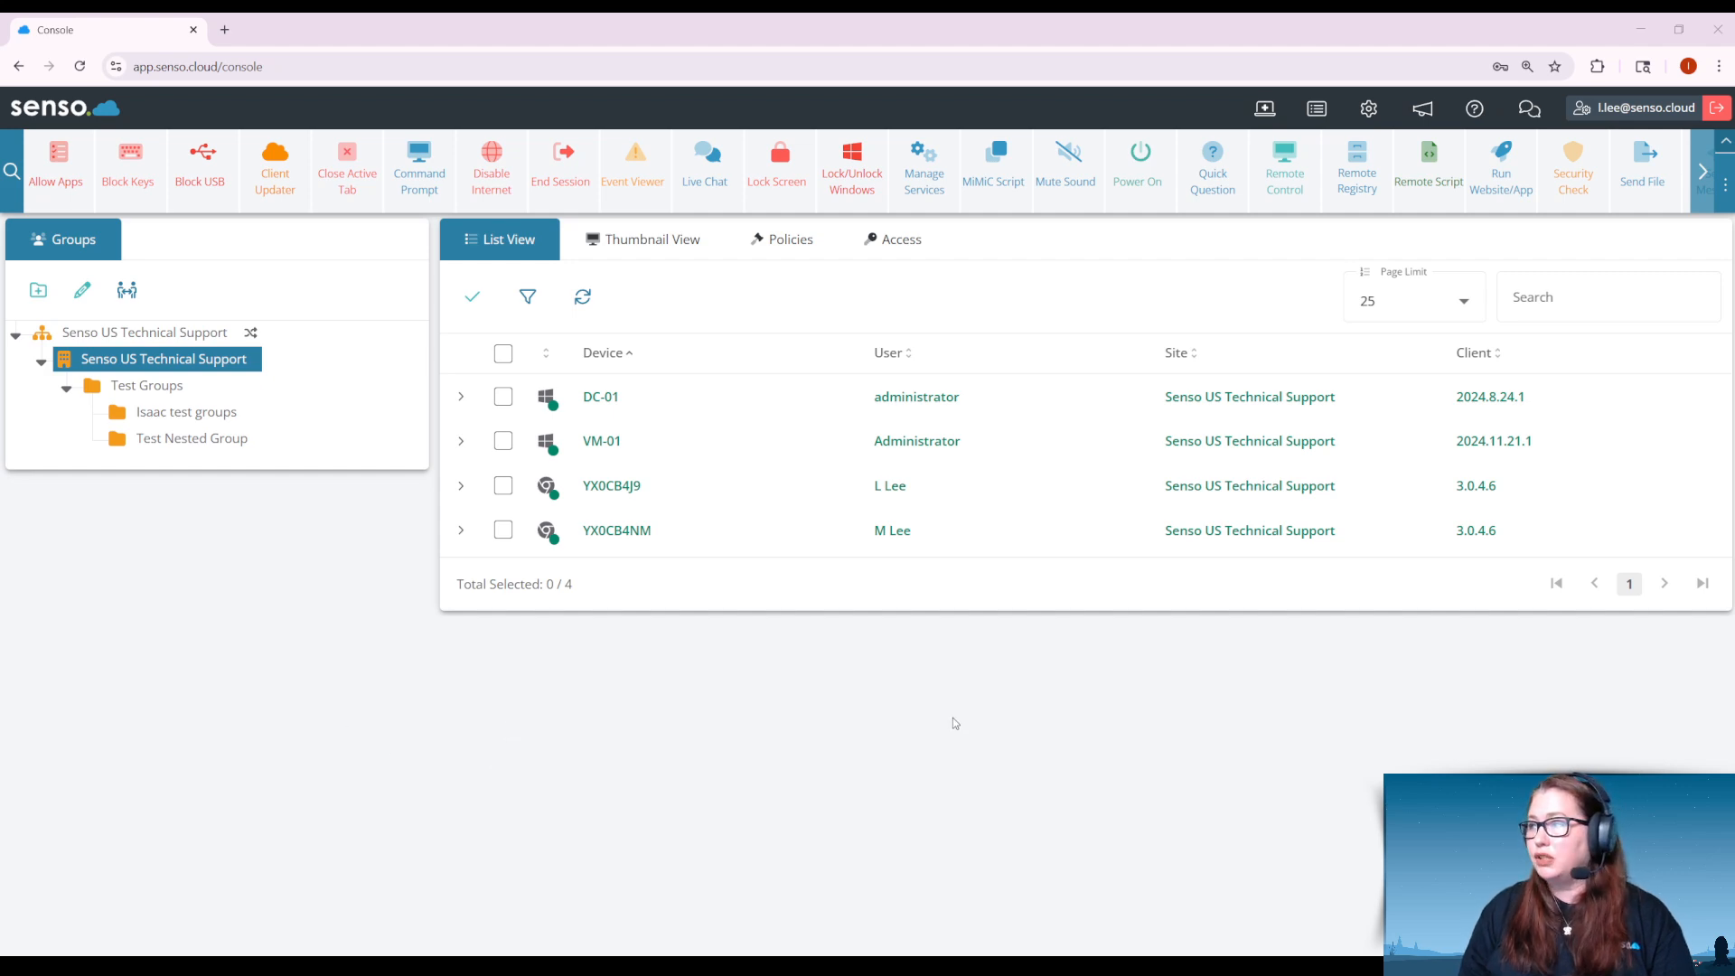
Open the Admin Centre and look over the Sites list and the console's site and group tree
{"action": "left_click", "coordinate": [1369, 110]}
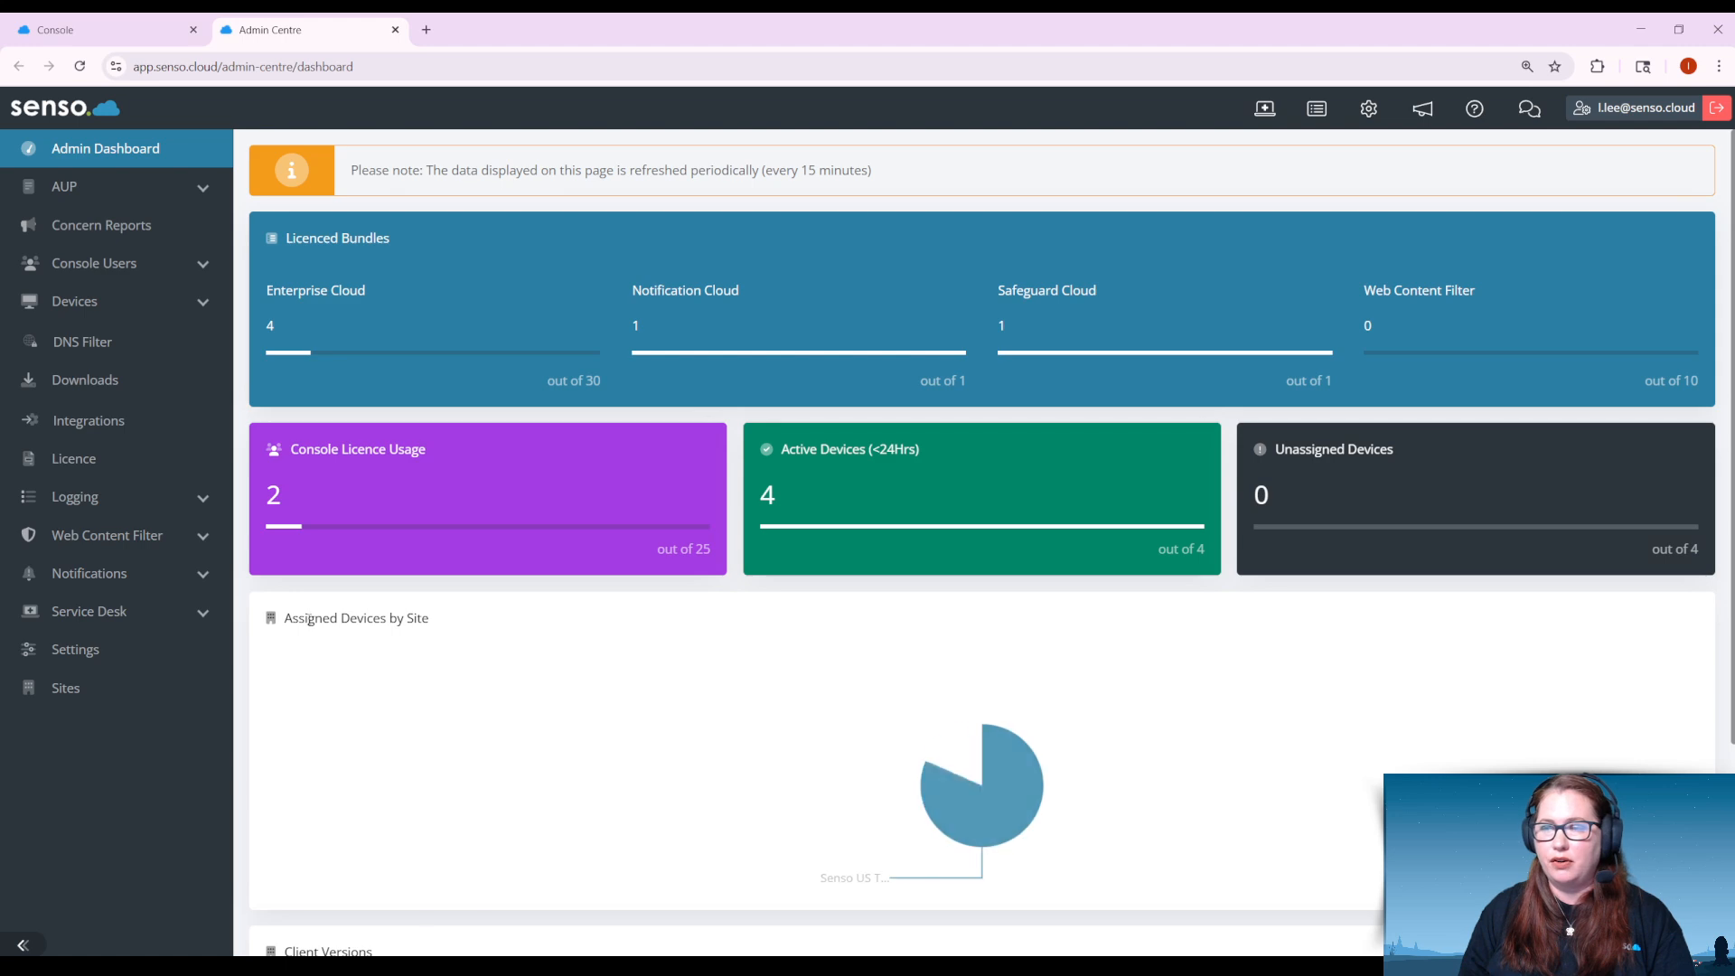
{"action": "left_click", "coordinate": [84, 707]}
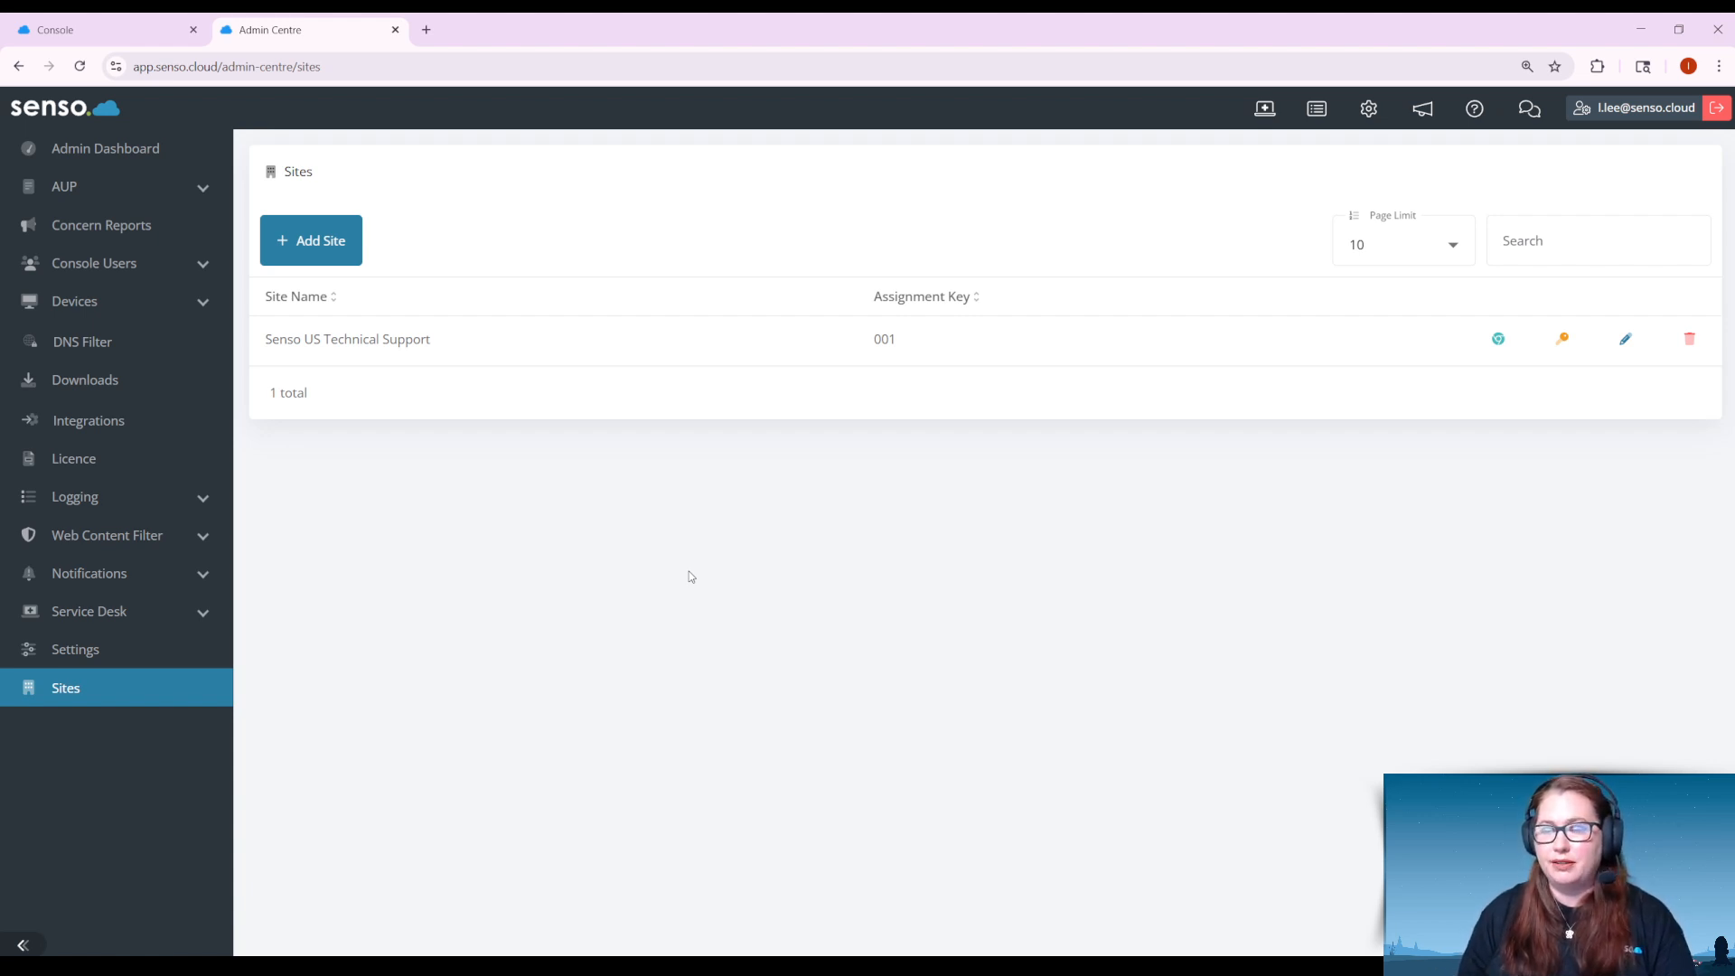
{"action": "left_click", "coordinate": [116, 27]}
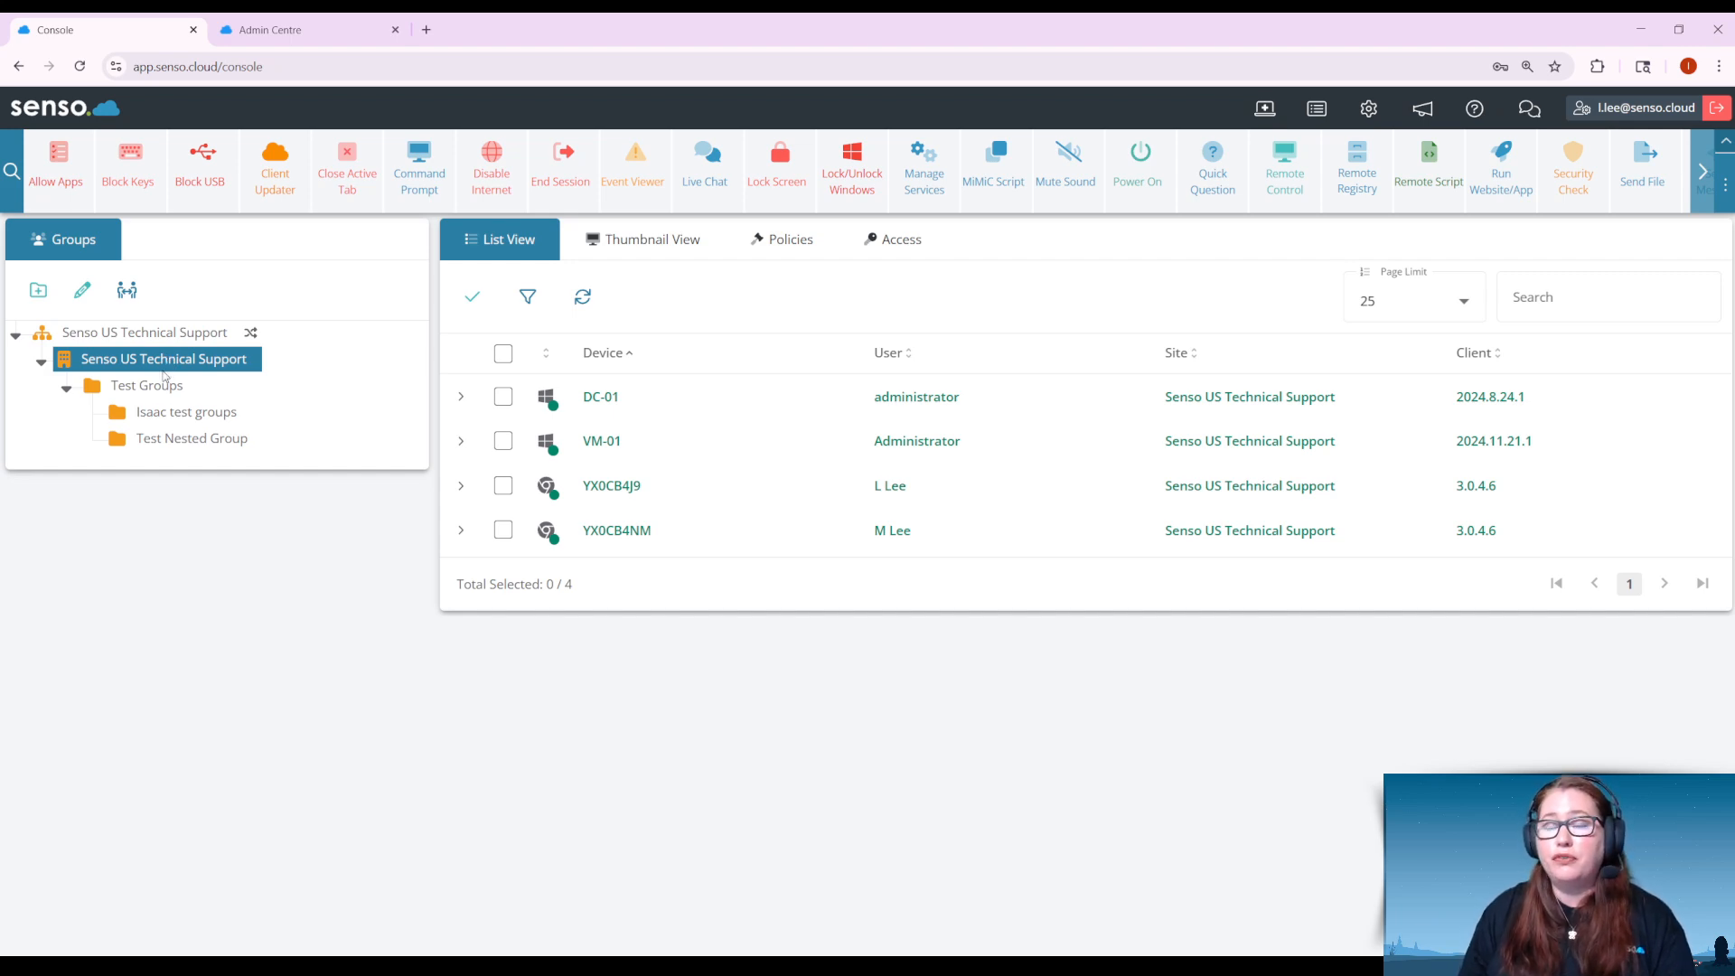
{"action": "left_click", "coordinate": [335, 35]}
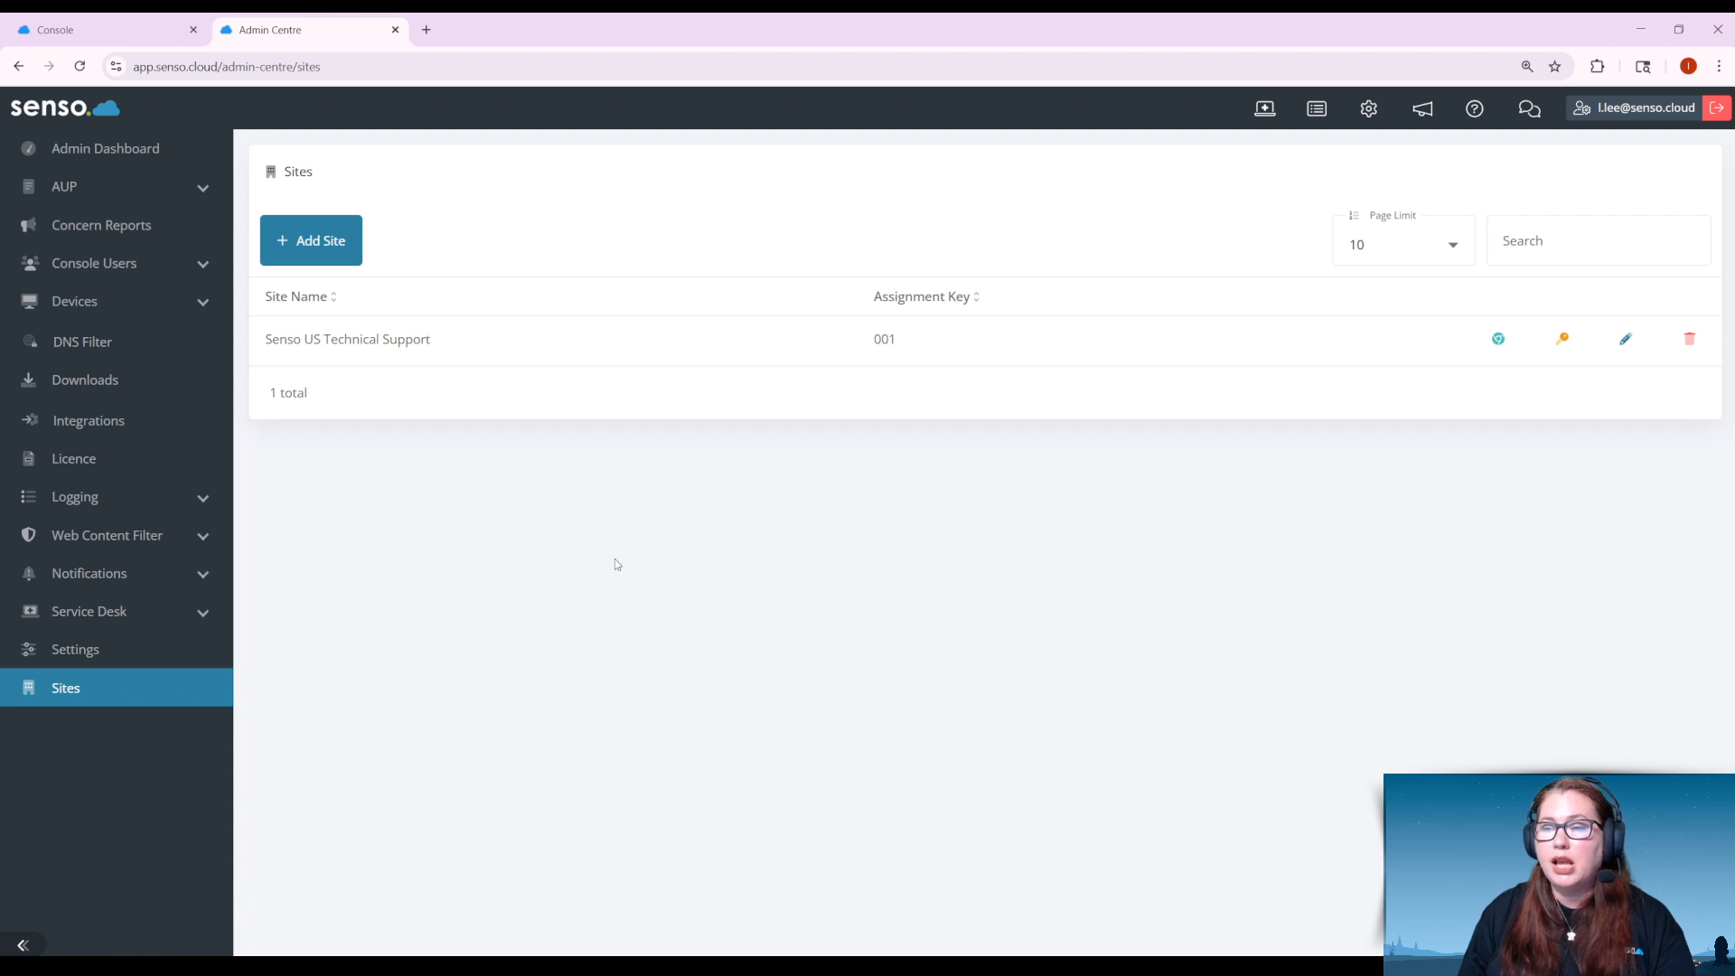
Start a new logging policy and name it Keyword Logging
{"action": "left_click", "coordinate": [174, 508]}
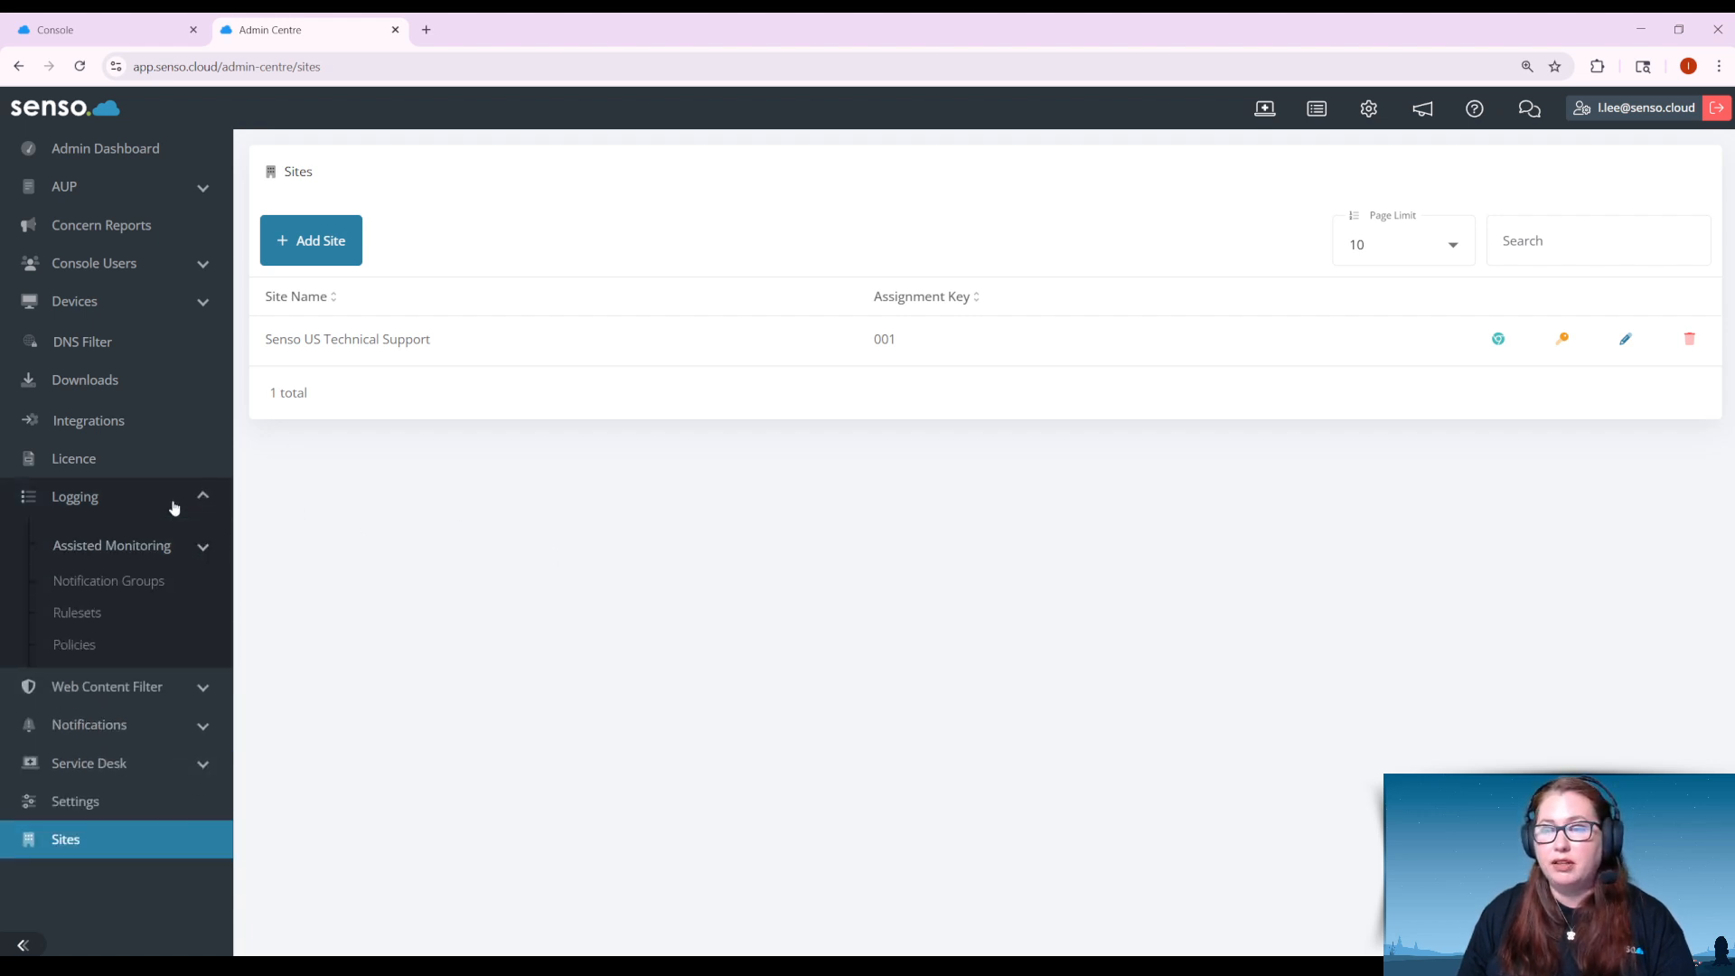
{"action": "left_click", "coordinate": [75, 647]}
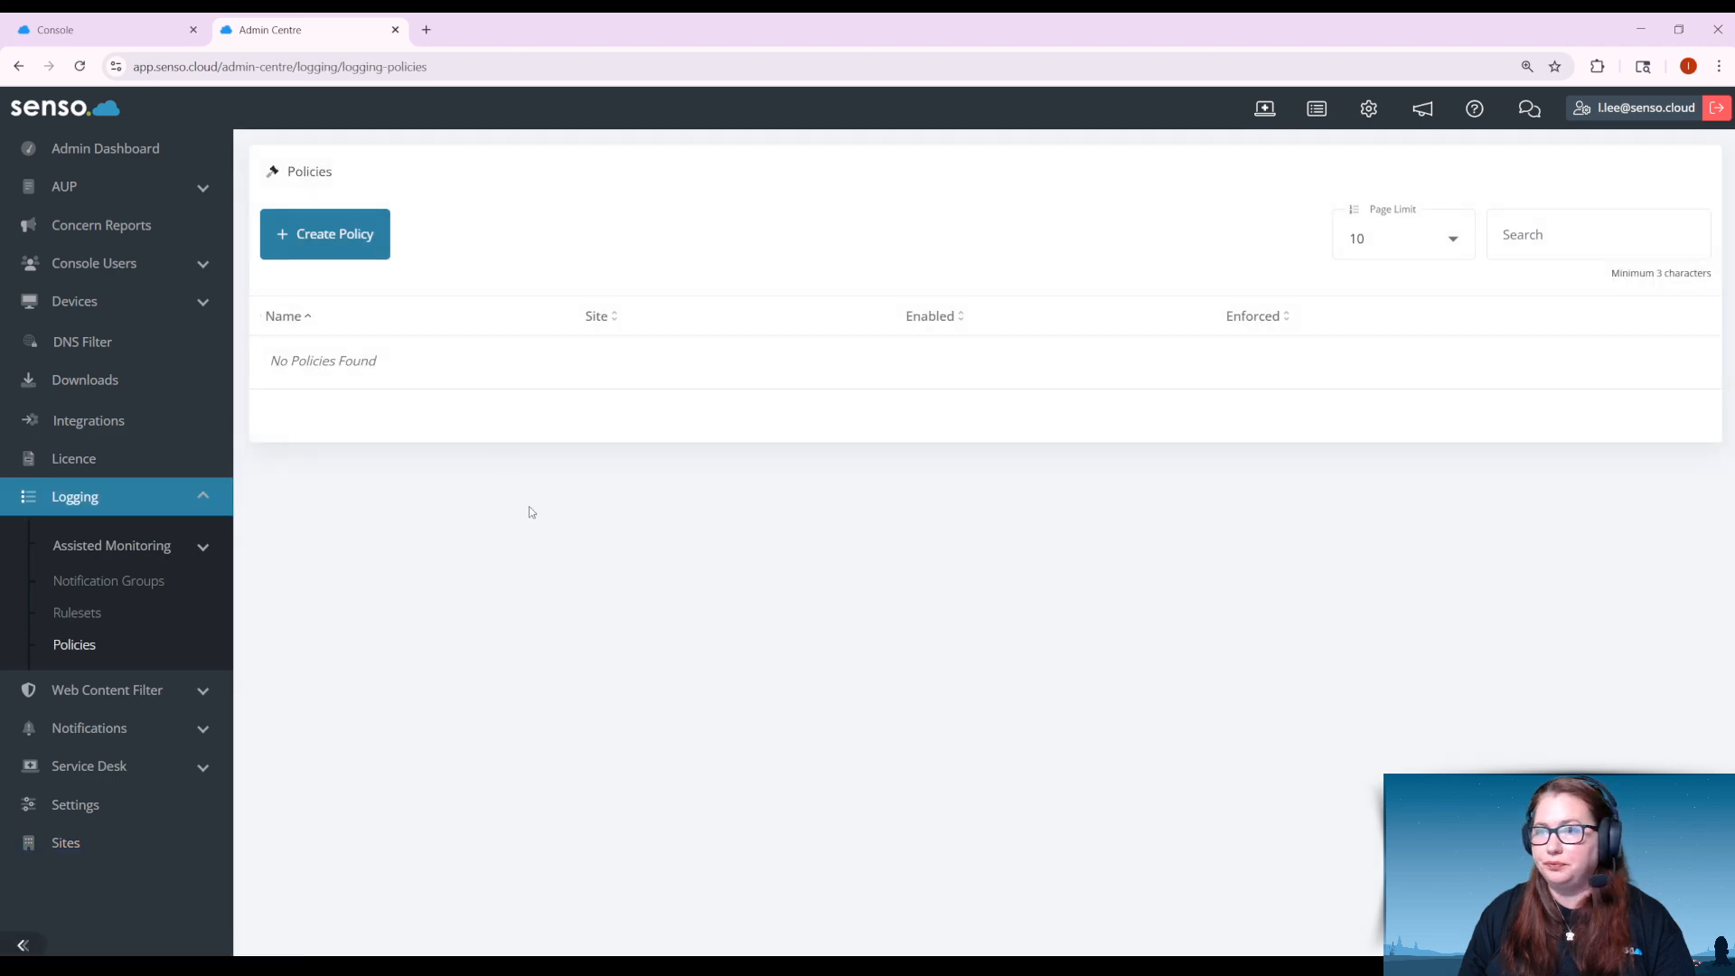
{"action": "left_click", "coordinate": [350, 245]}
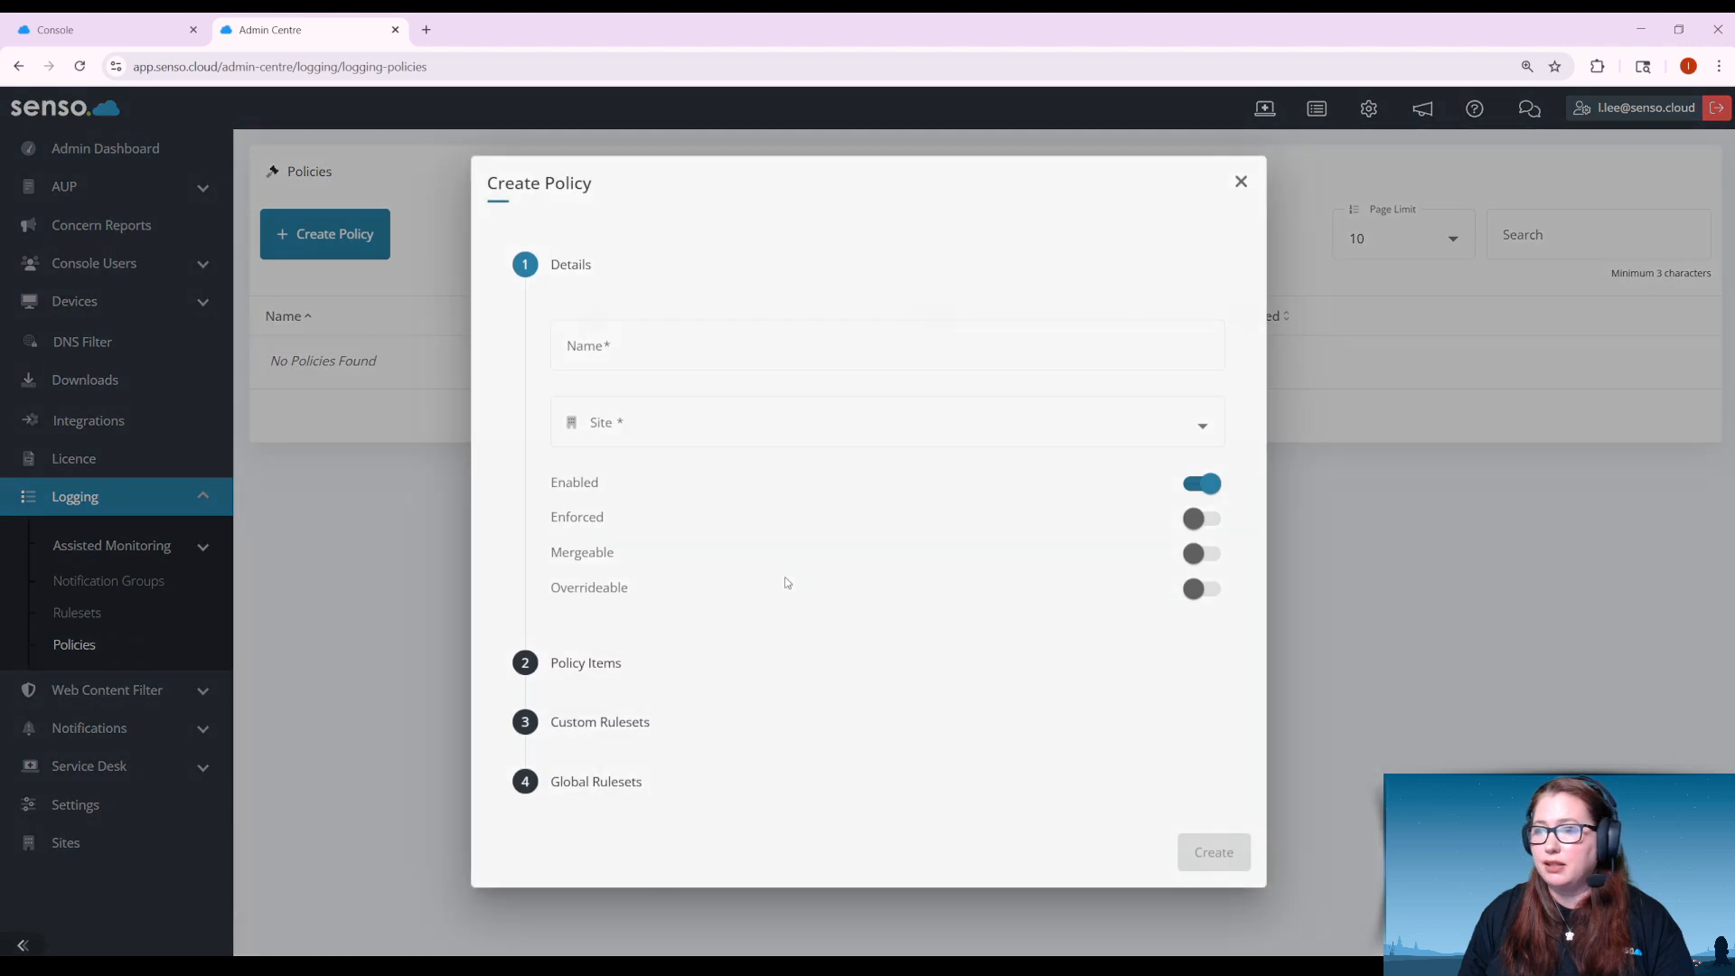
{"action": "left_click", "coordinate": [720, 353]}
{"action": "type", "text": "K"}
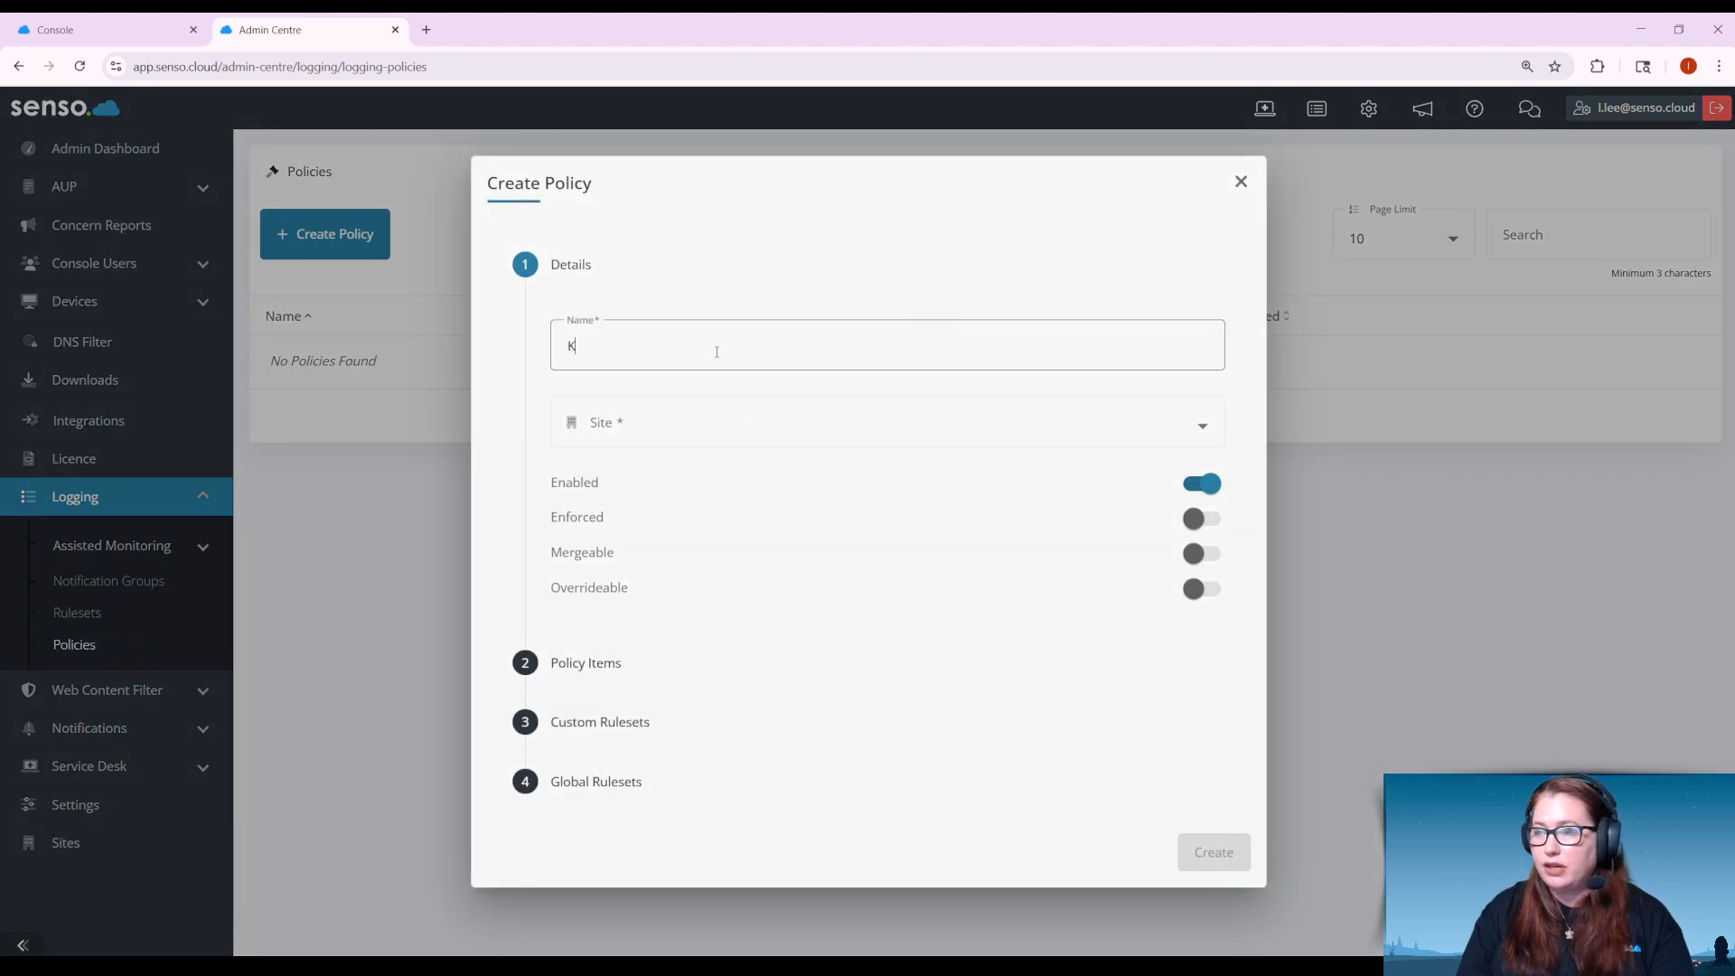
{"action": "type", "text": "eyword Logging"}
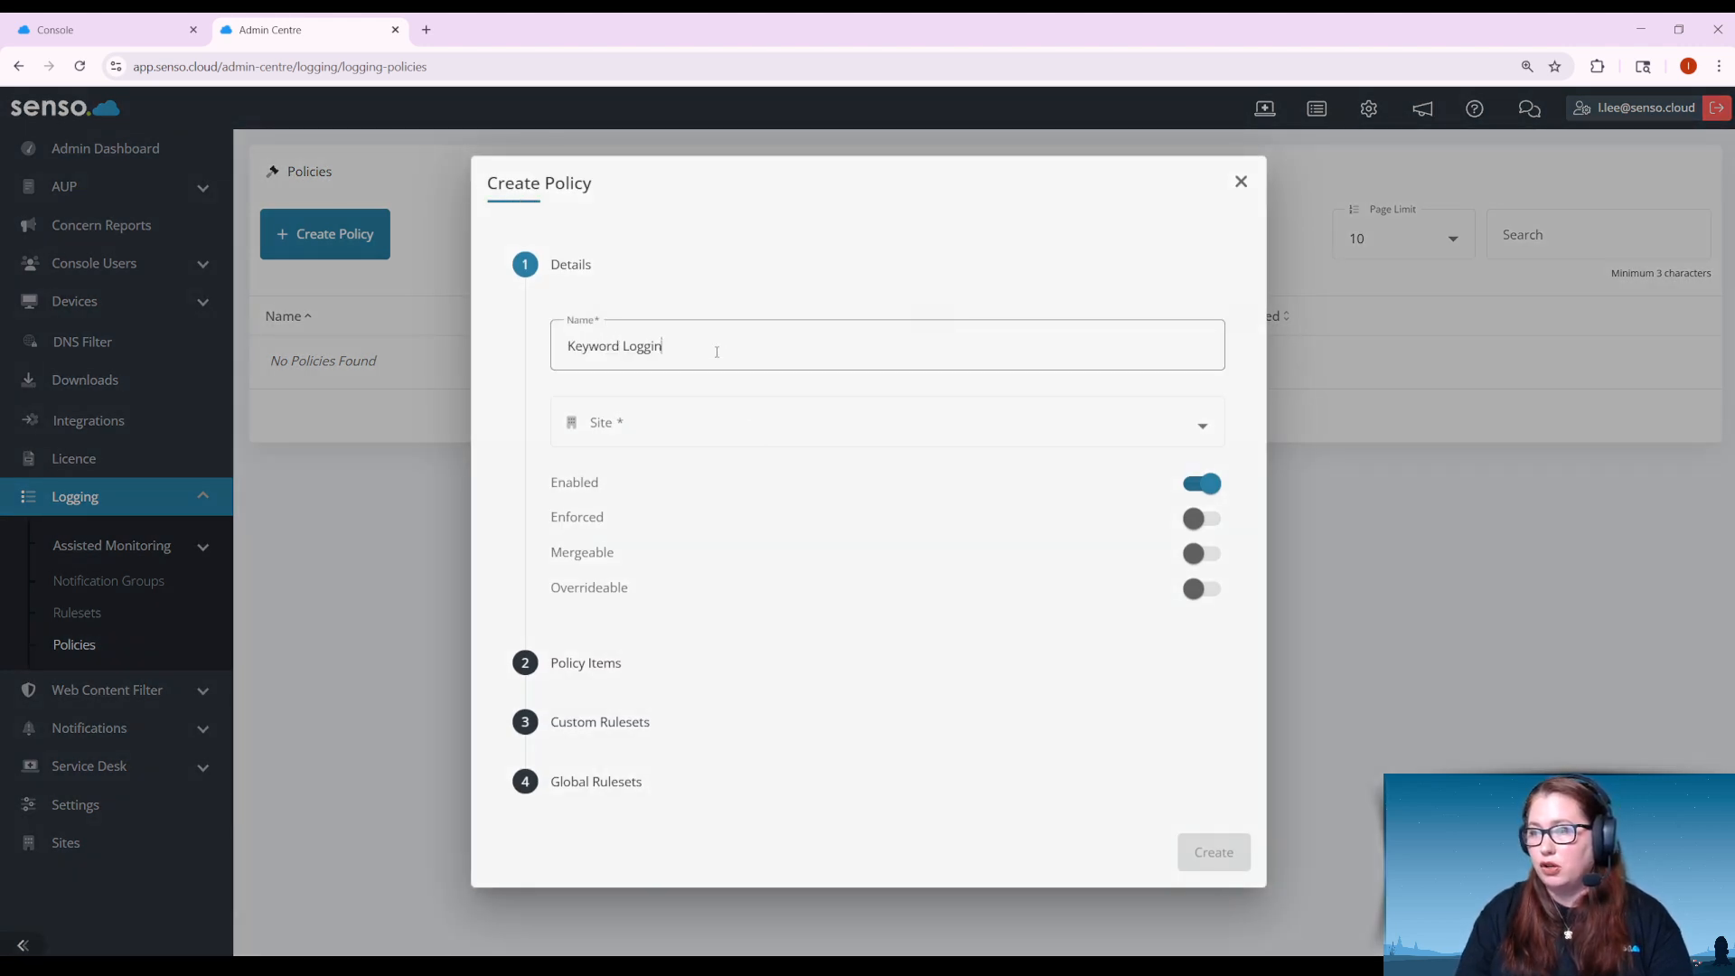
Assign the policy to the Senso US Technical Support site with group All, and make it enforced and mergeable
{"action": "left_click", "coordinate": [711, 432]}
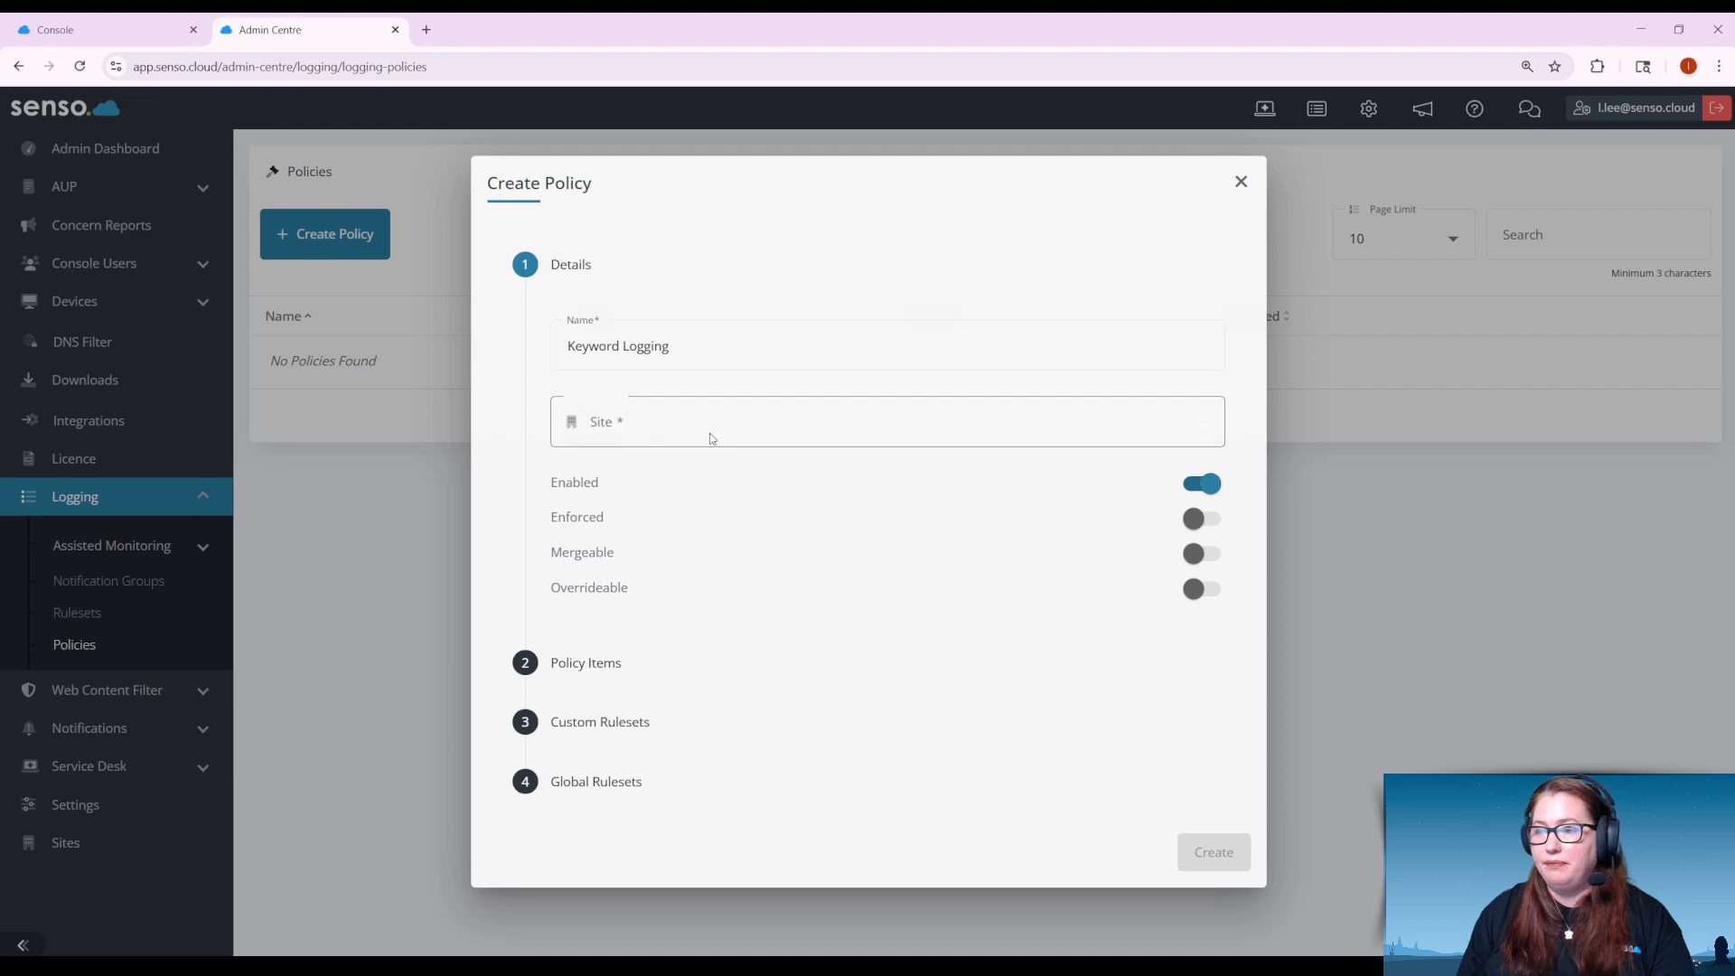
{"action": "left_click", "coordinate": [689, 481]}
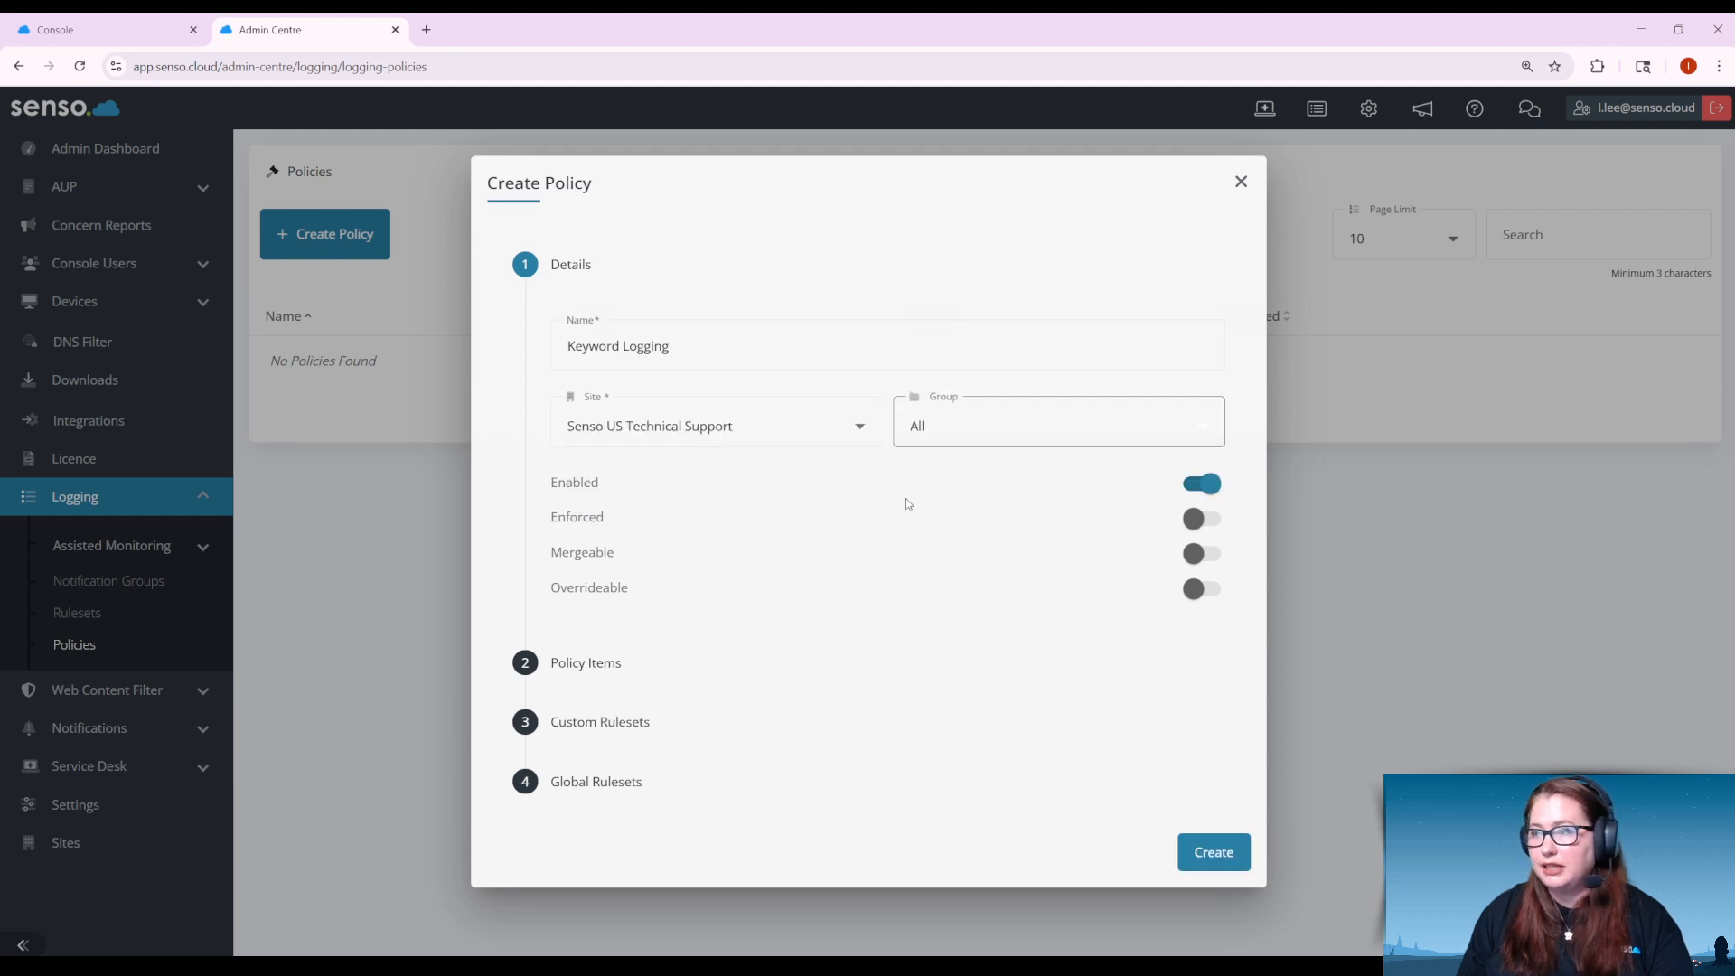
{"action": "left_click", "coordinate": [995, 440]}
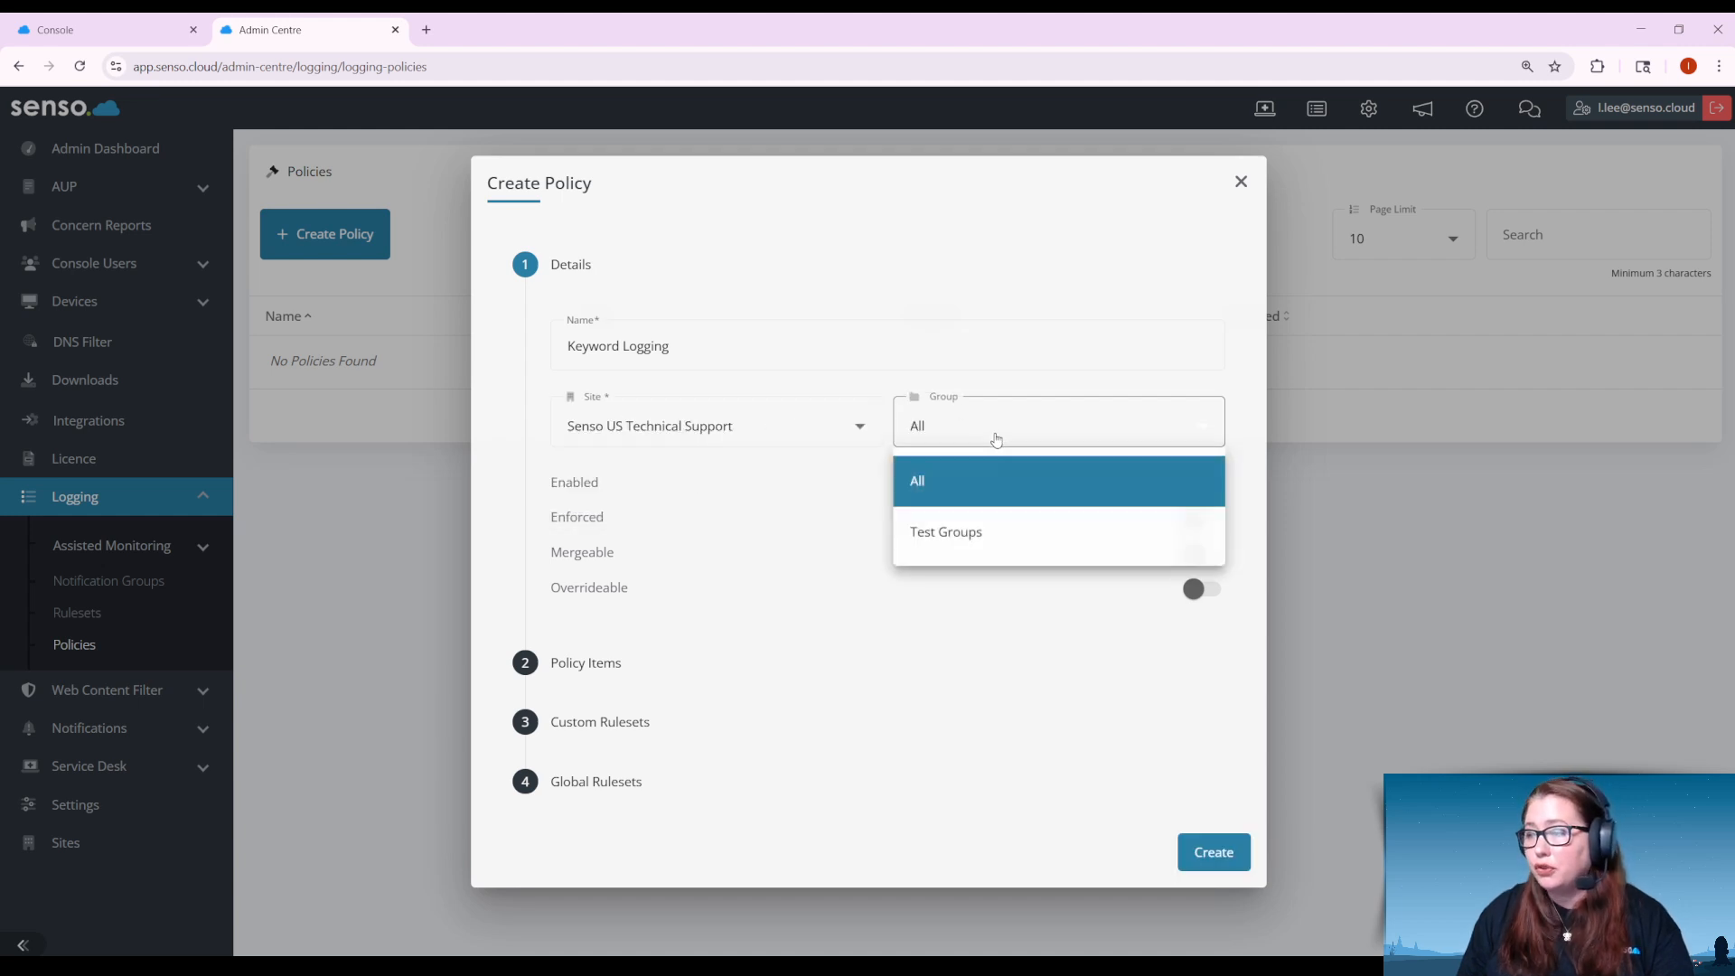
{"action": "left_click", "coordinate": [781, 521]}
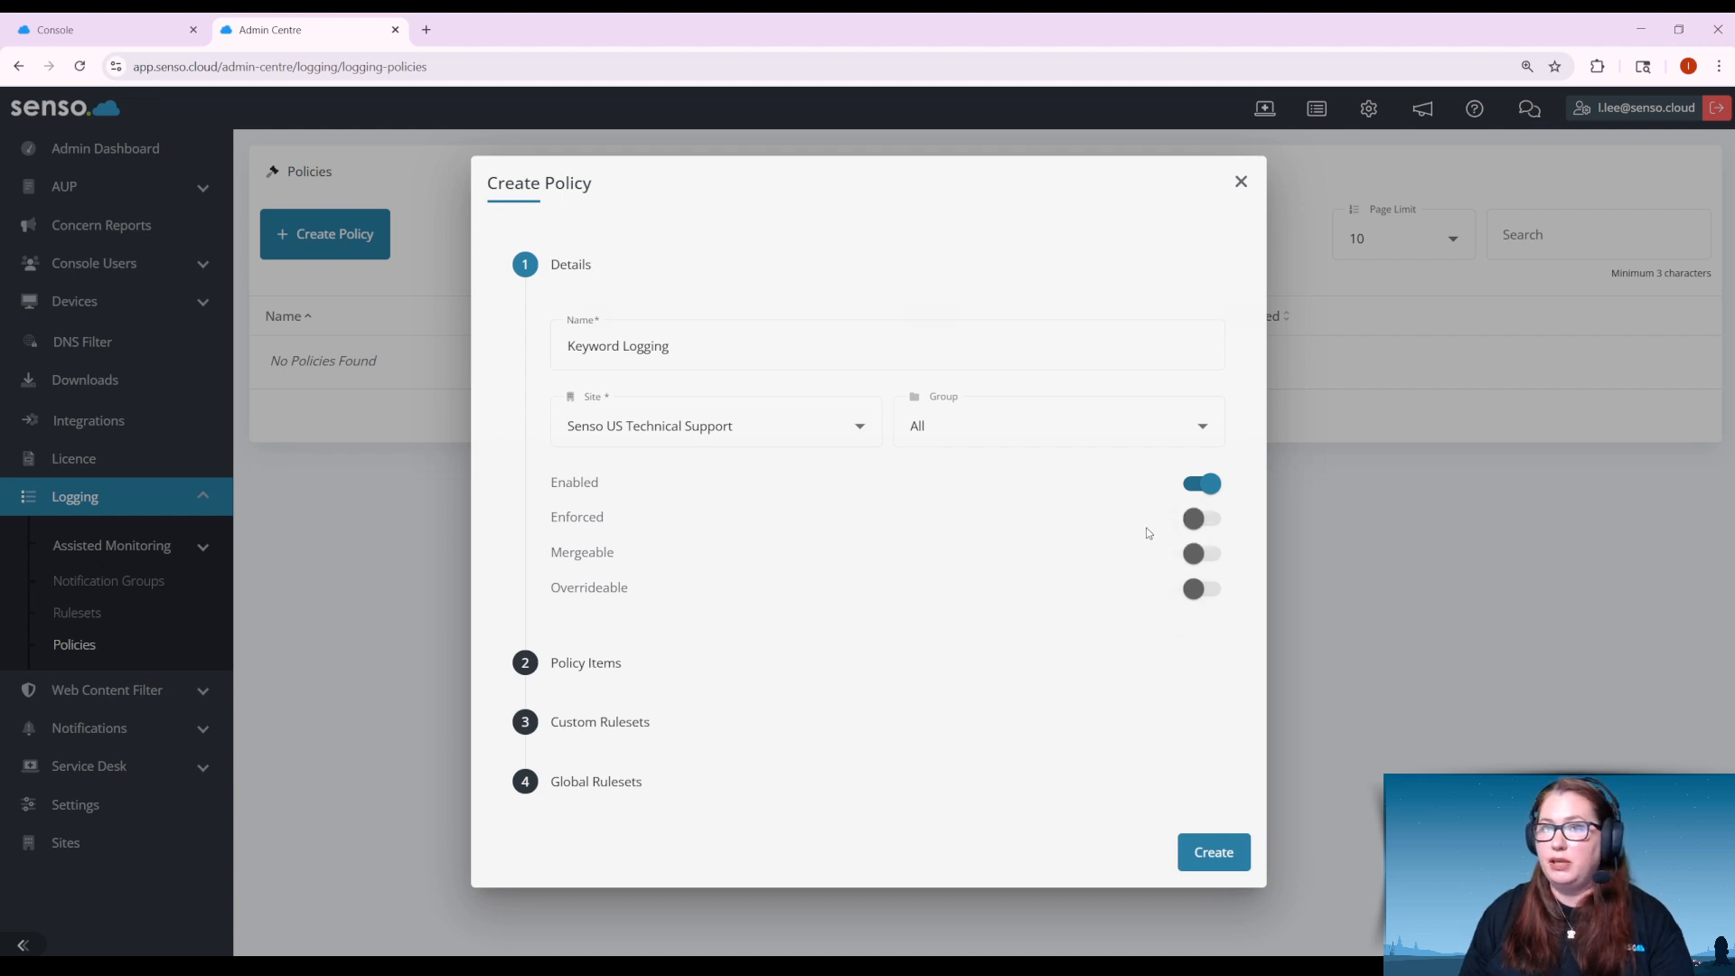
{"action": "left_click", "coordinate": [1197, 520]}
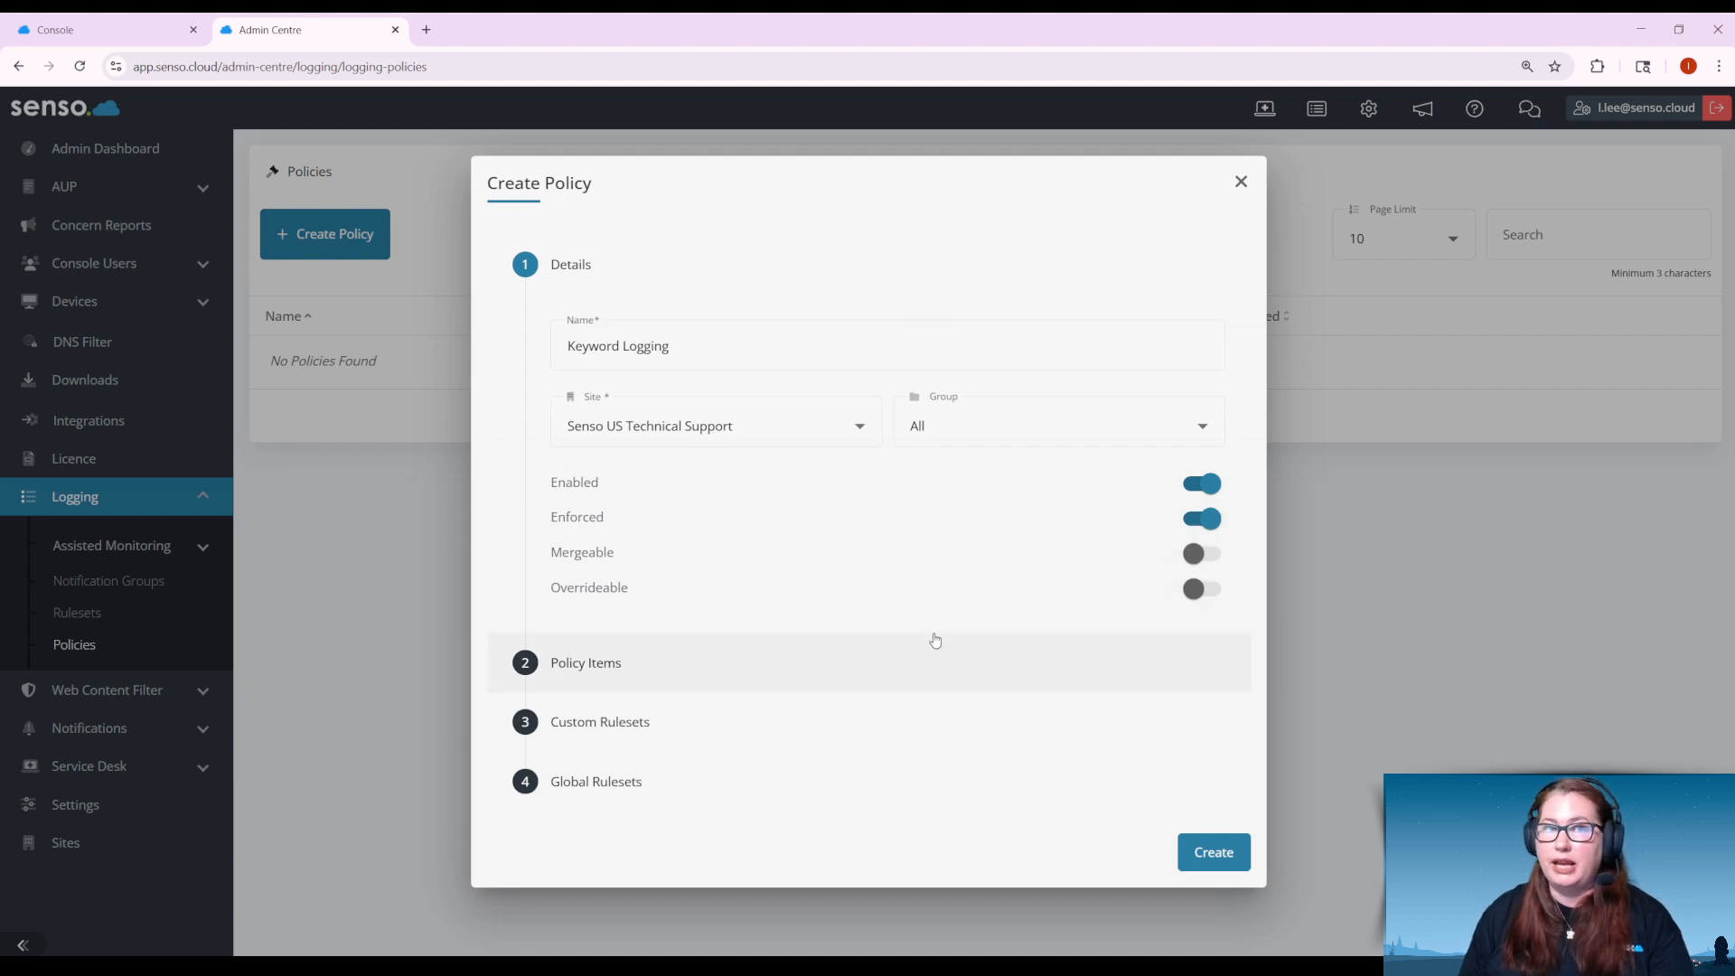
{"action": "left_click", "coordinate": [1195, 555]}
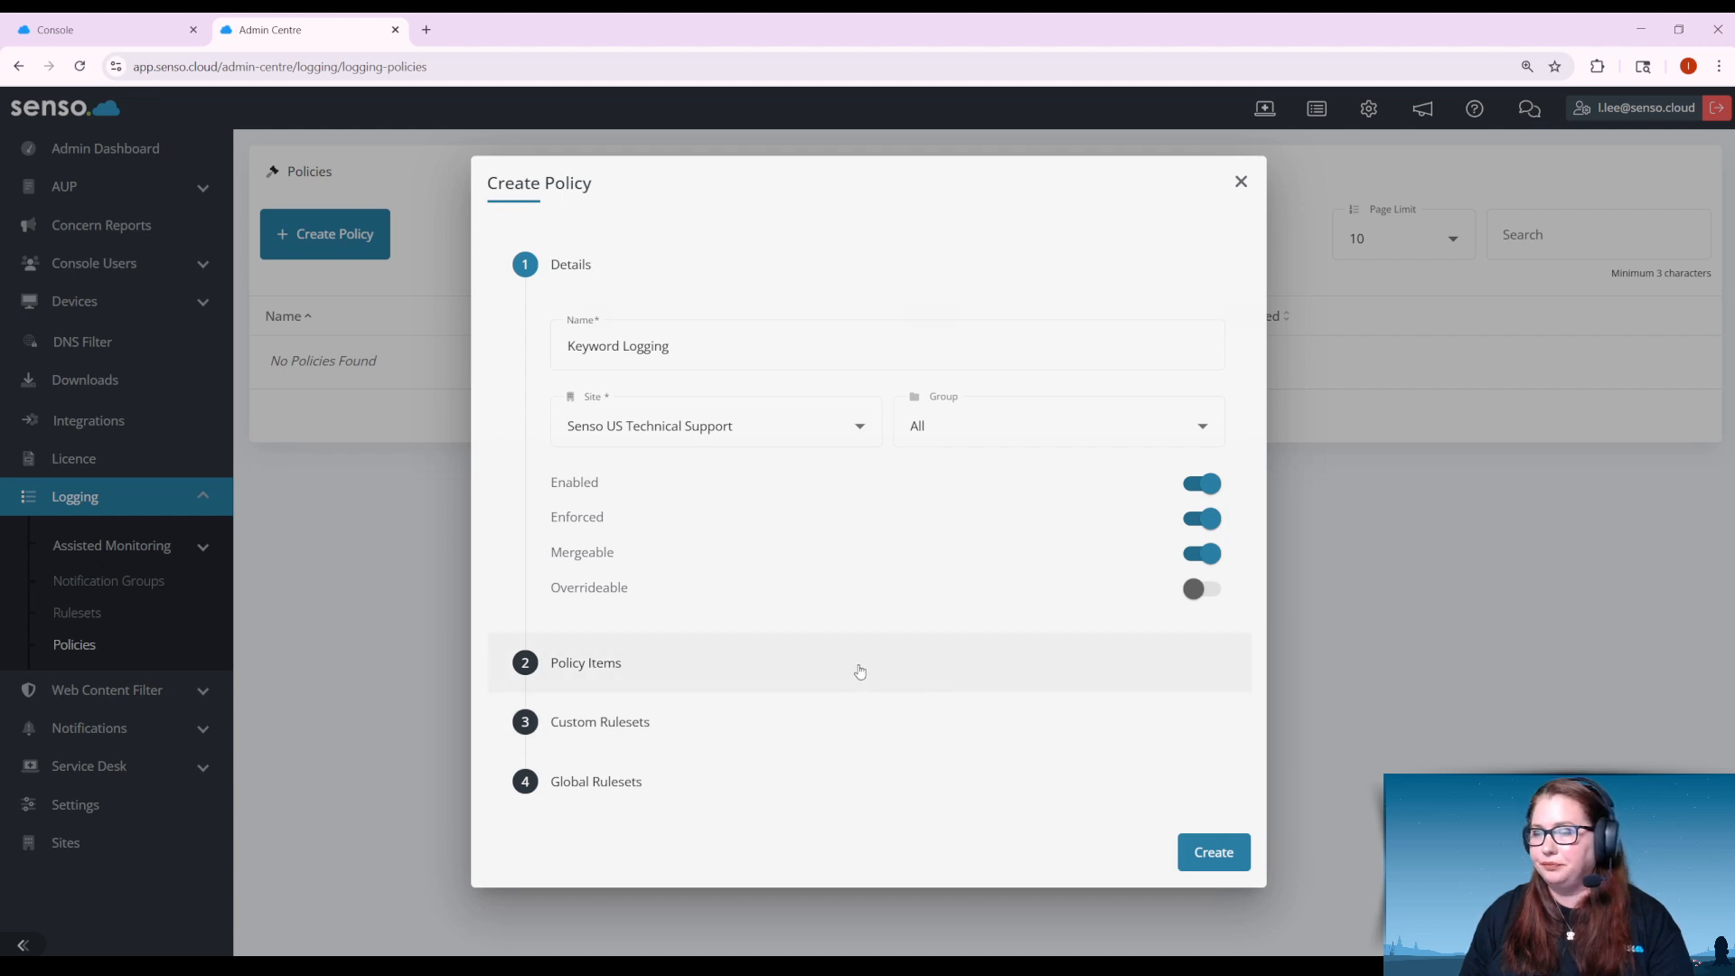
Open the policy items and switch keystroke monitoring off and back on, leaving it enabled
{"action": "left_click", "coordinate": [779, 674]}
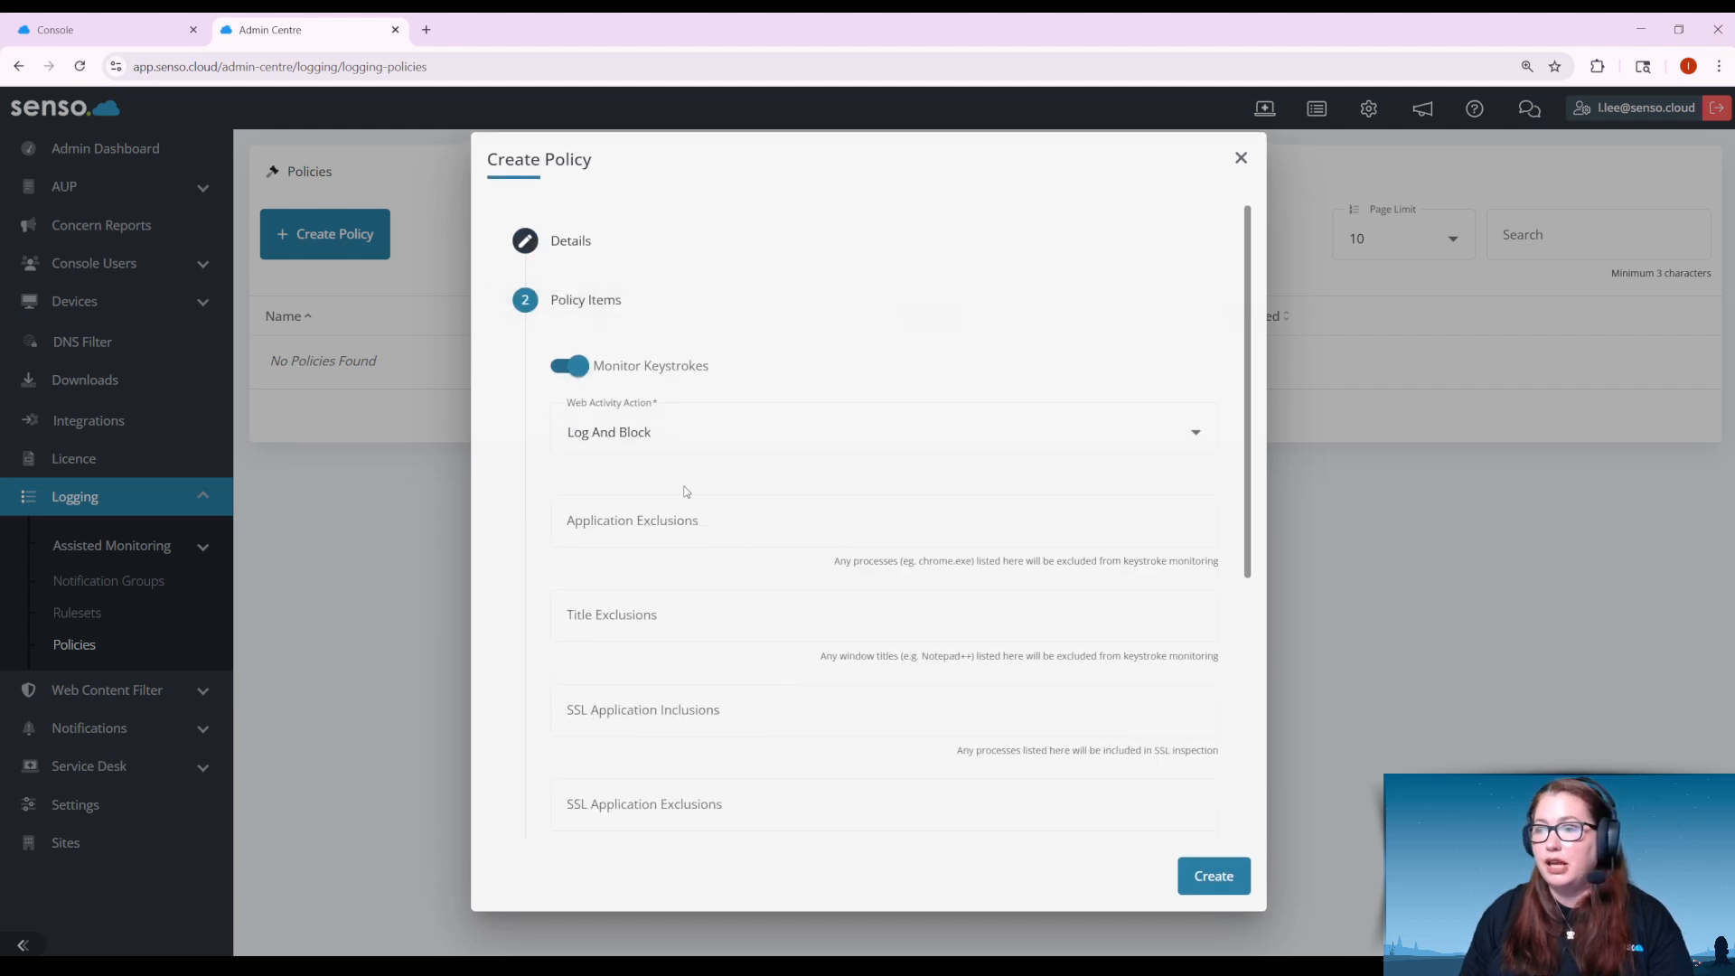
{"action": "left_click", "coordinate": [573, 370]}
{"action": "left_click", "coordinate": [575, 371]}
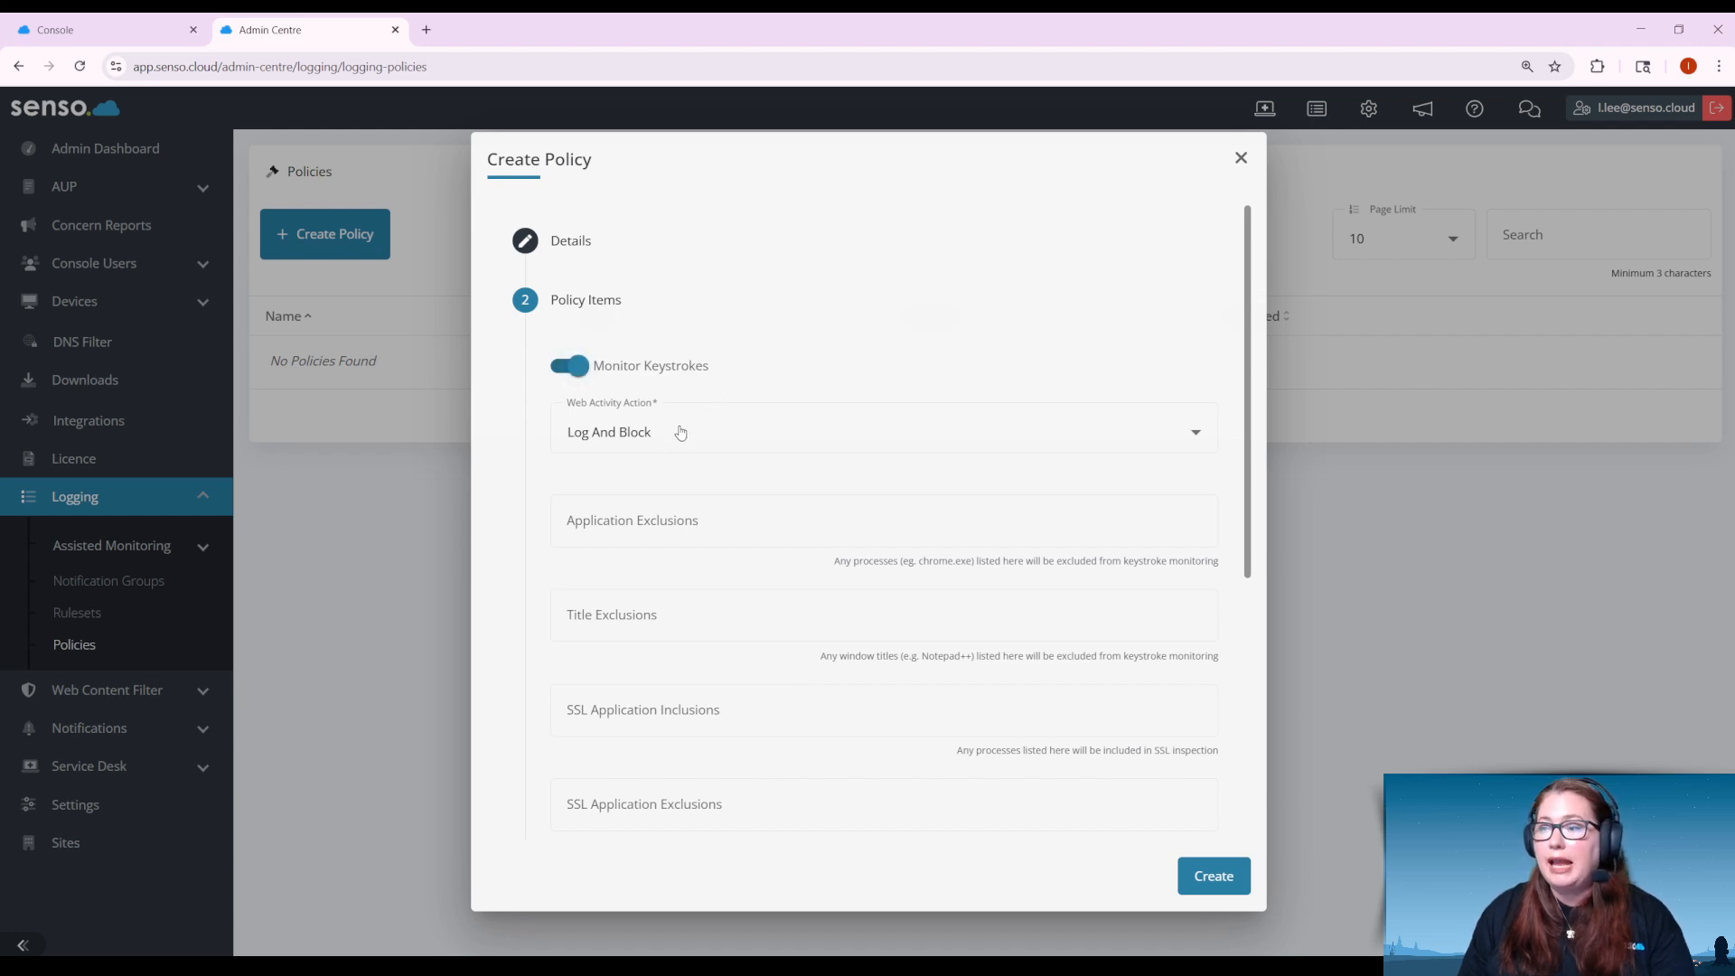
{"action": "left_click", "coordinate": [570, 369]}
{"action": "left_click", "coordinate": [570, 368]}
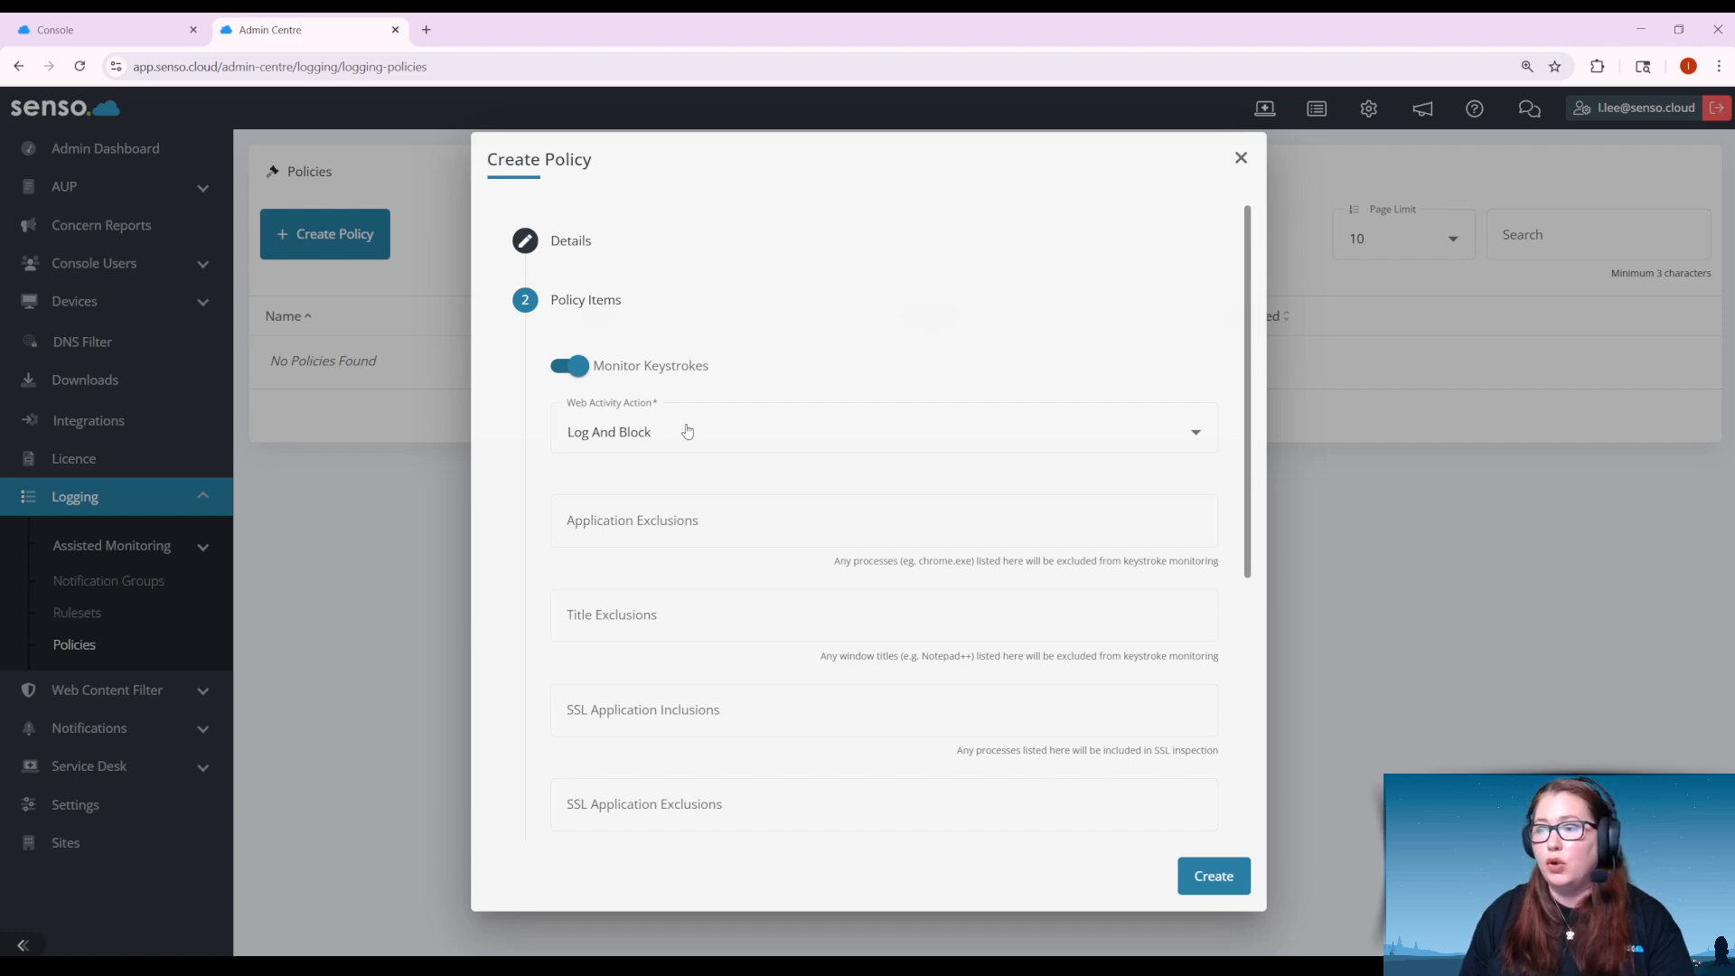
Try the web activity actions Disabled, Block Only and Log Only, and return the setting to Log And Block
{"action": "left_click", "coordinate": [686, 431]}
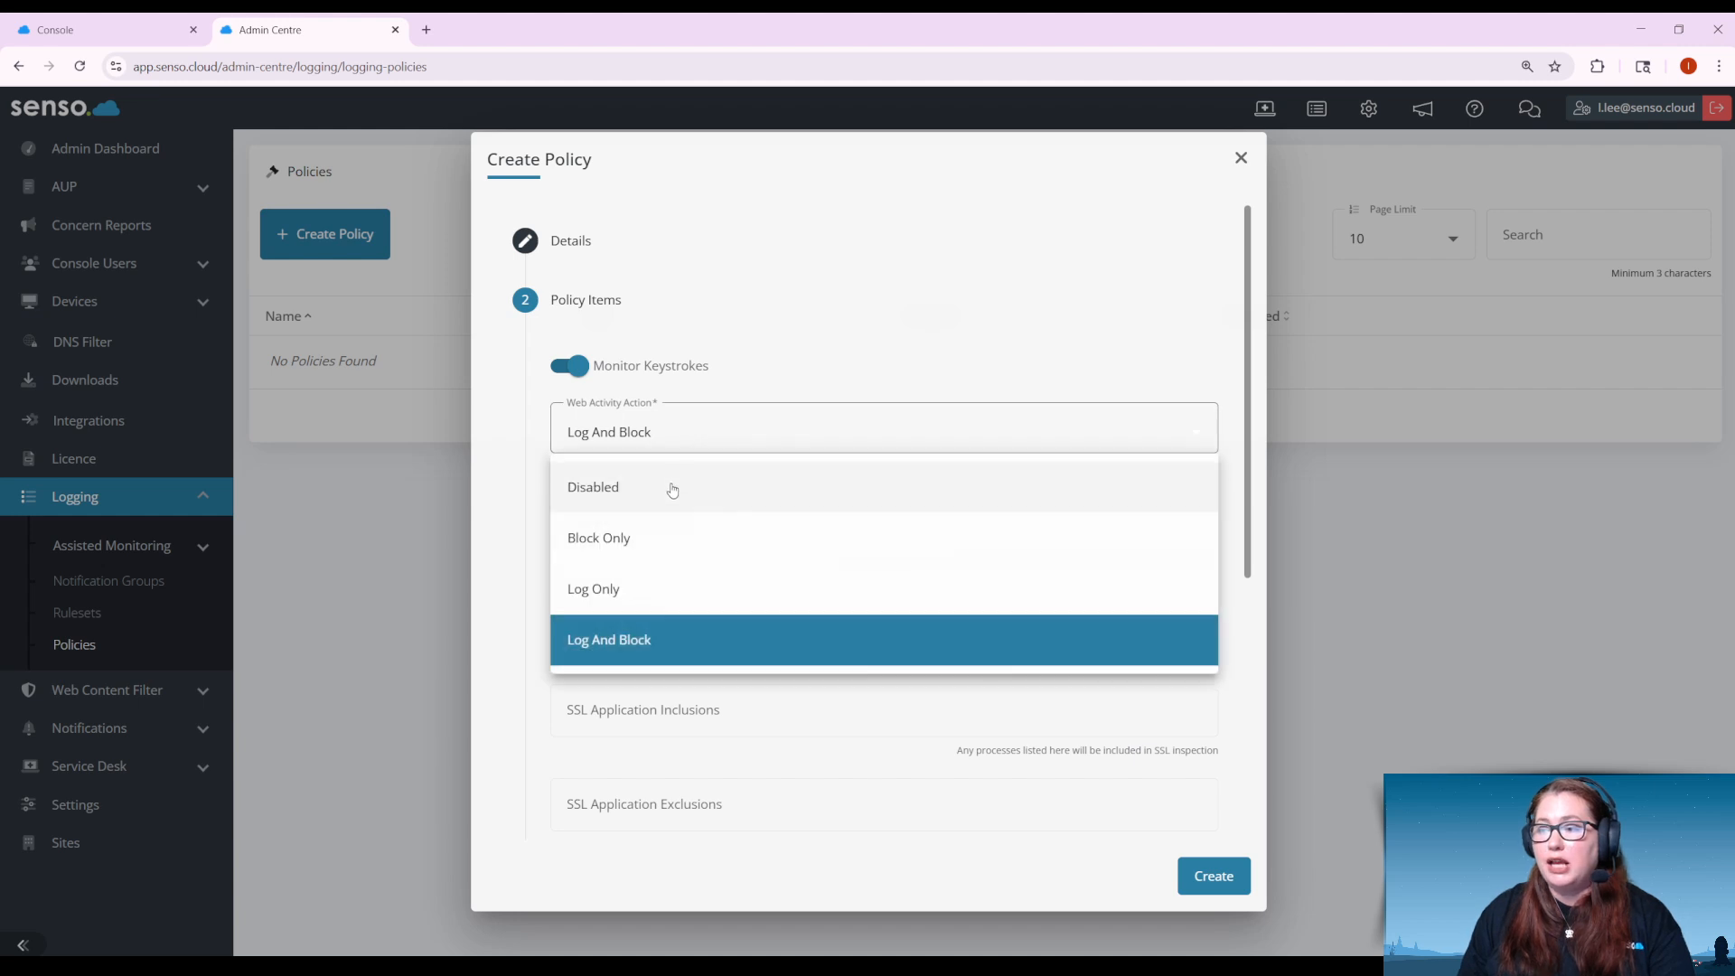
{"action": "left_click", "coordinate": [671, 486]}
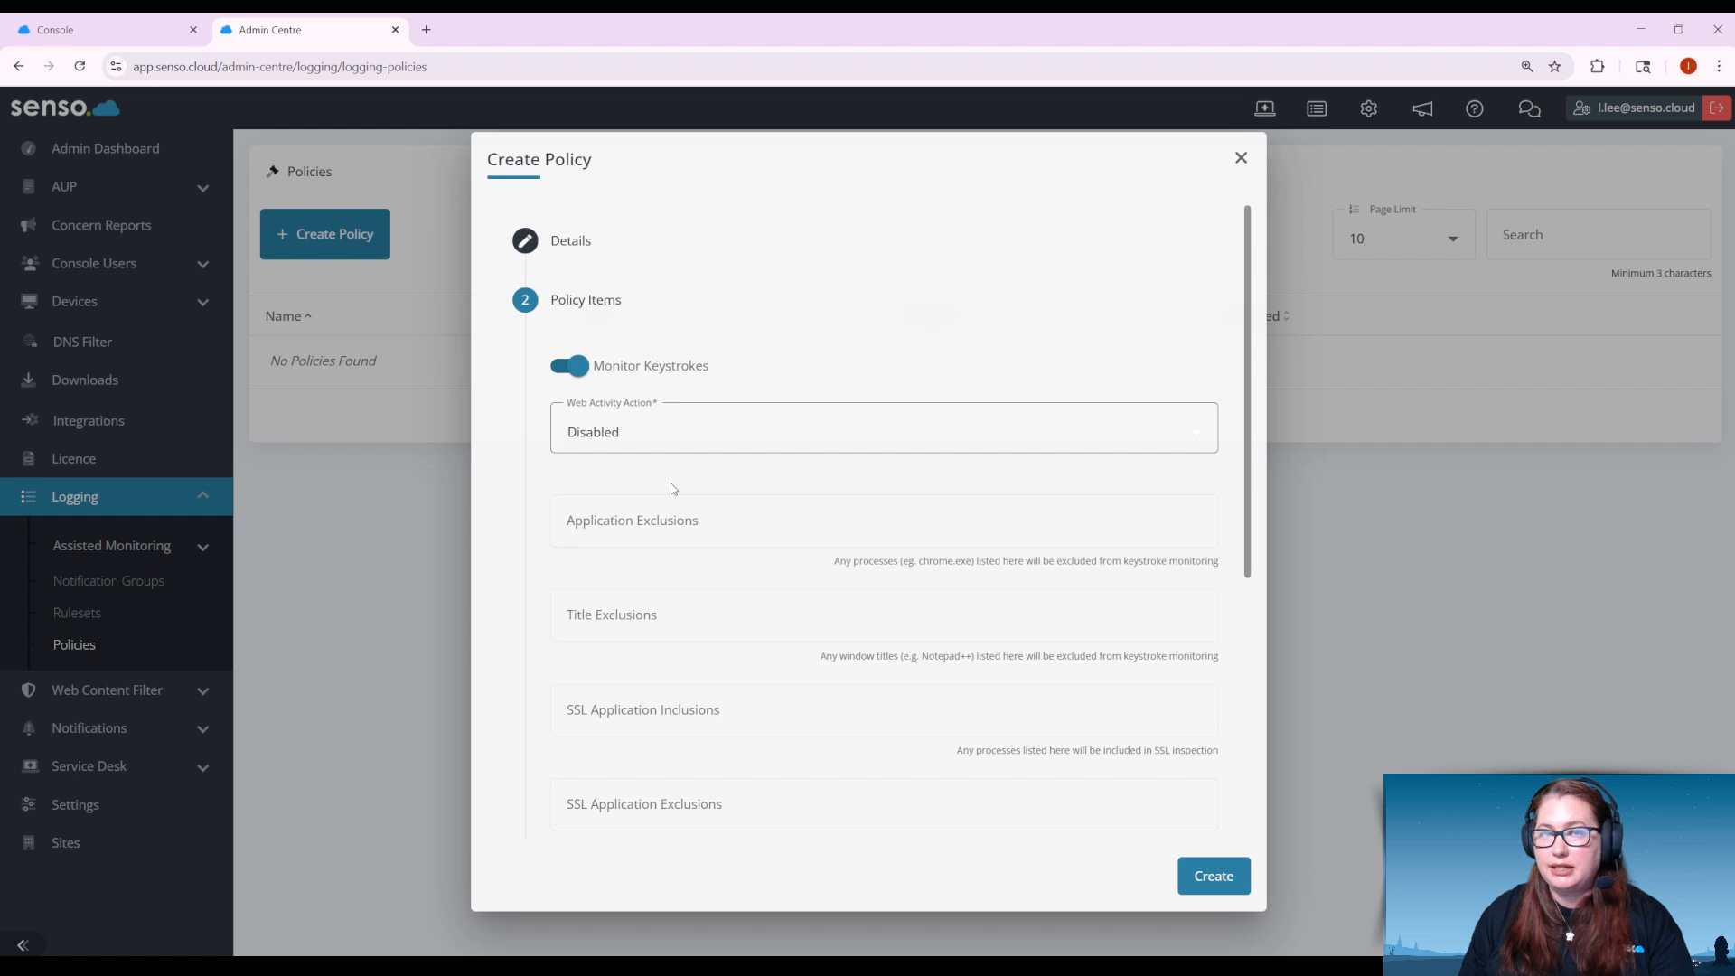
{"action": "left_click", "coordinate": [670, 437]}
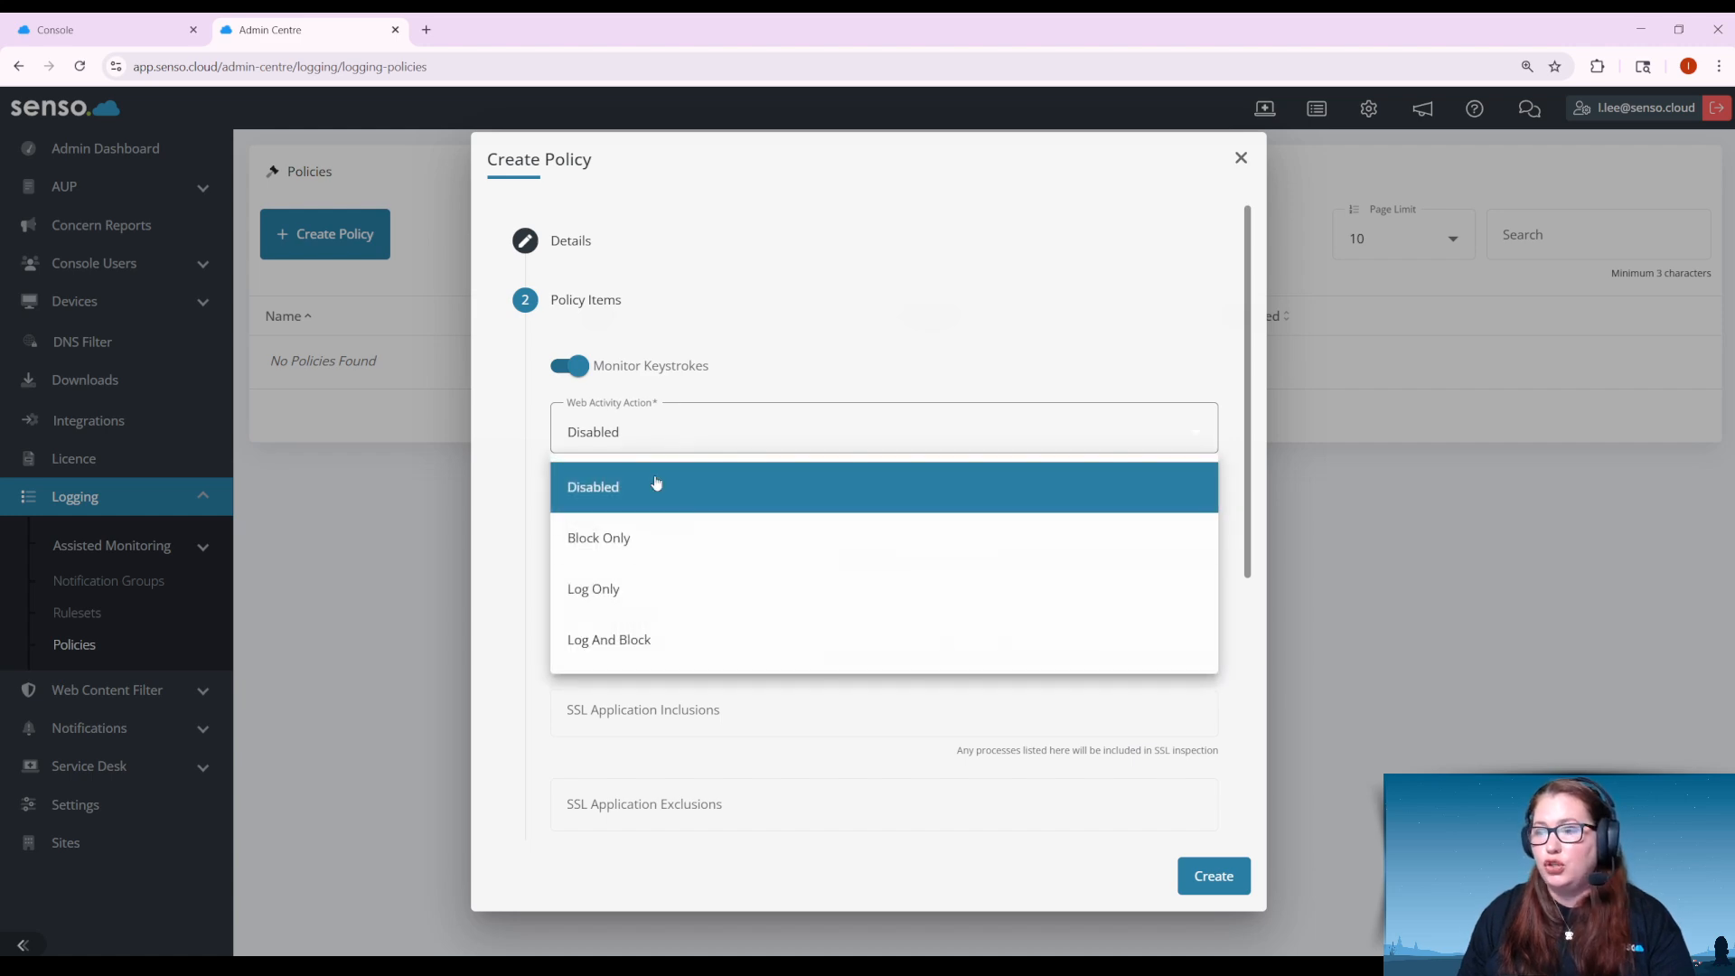
{"action": "left_click", "coordinate": [629, 544]}
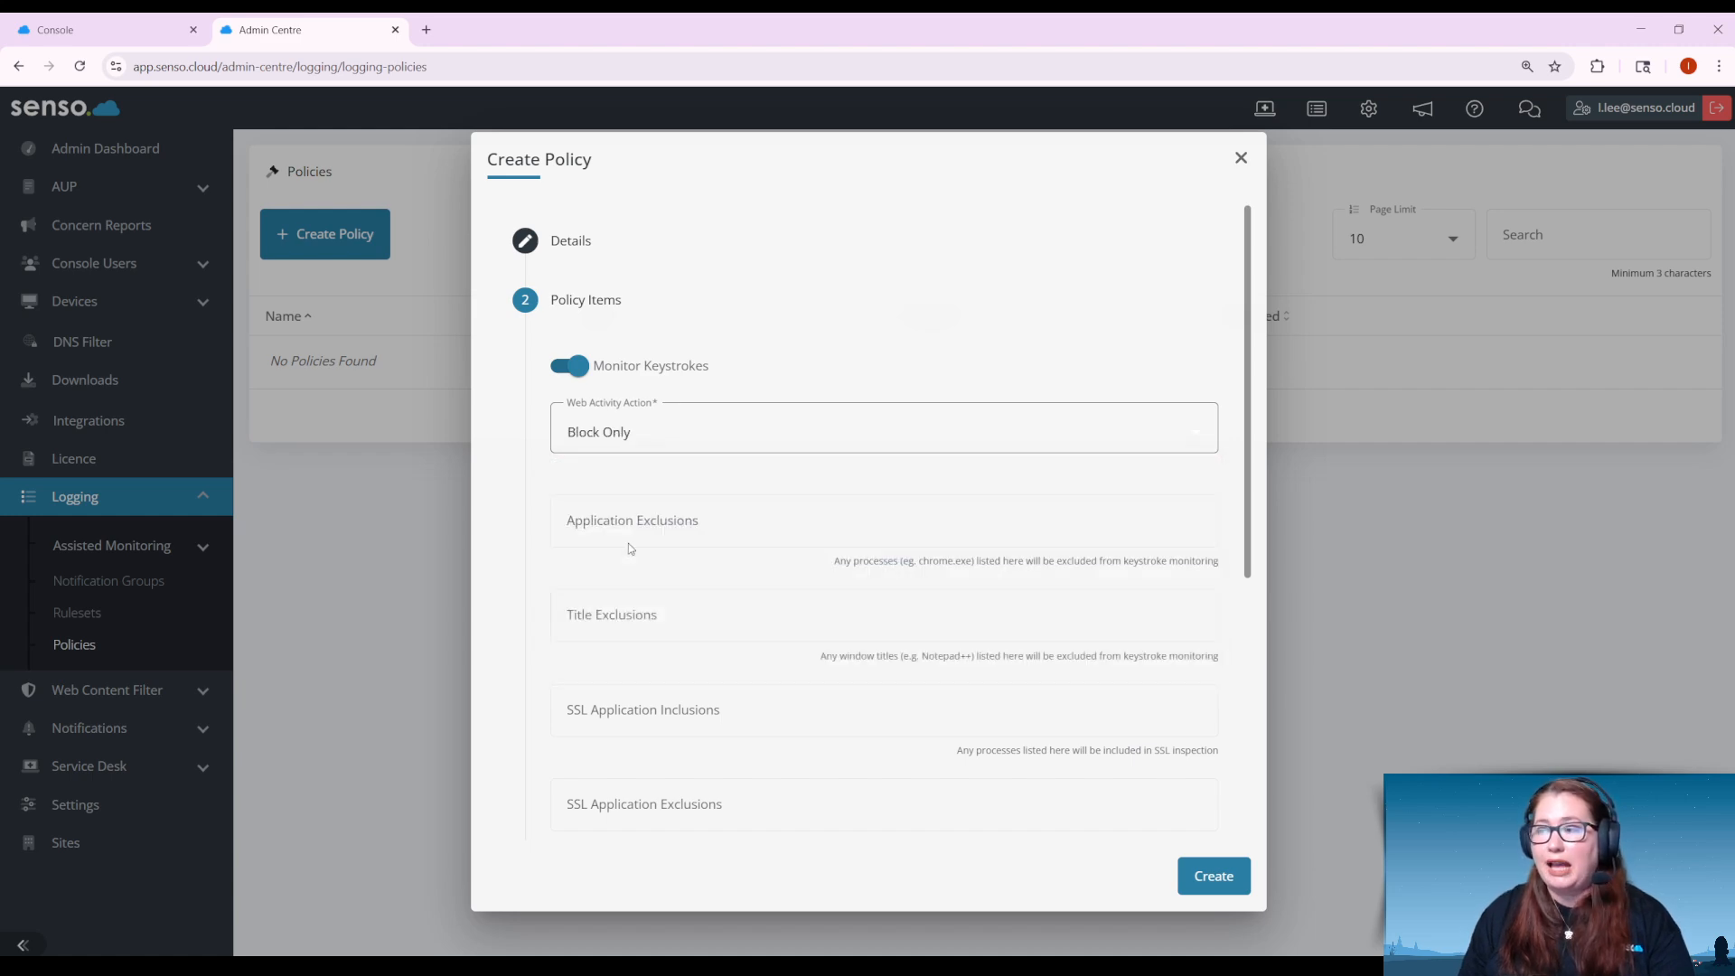
{"action": "left_click", "coordinate": [720, 426]}
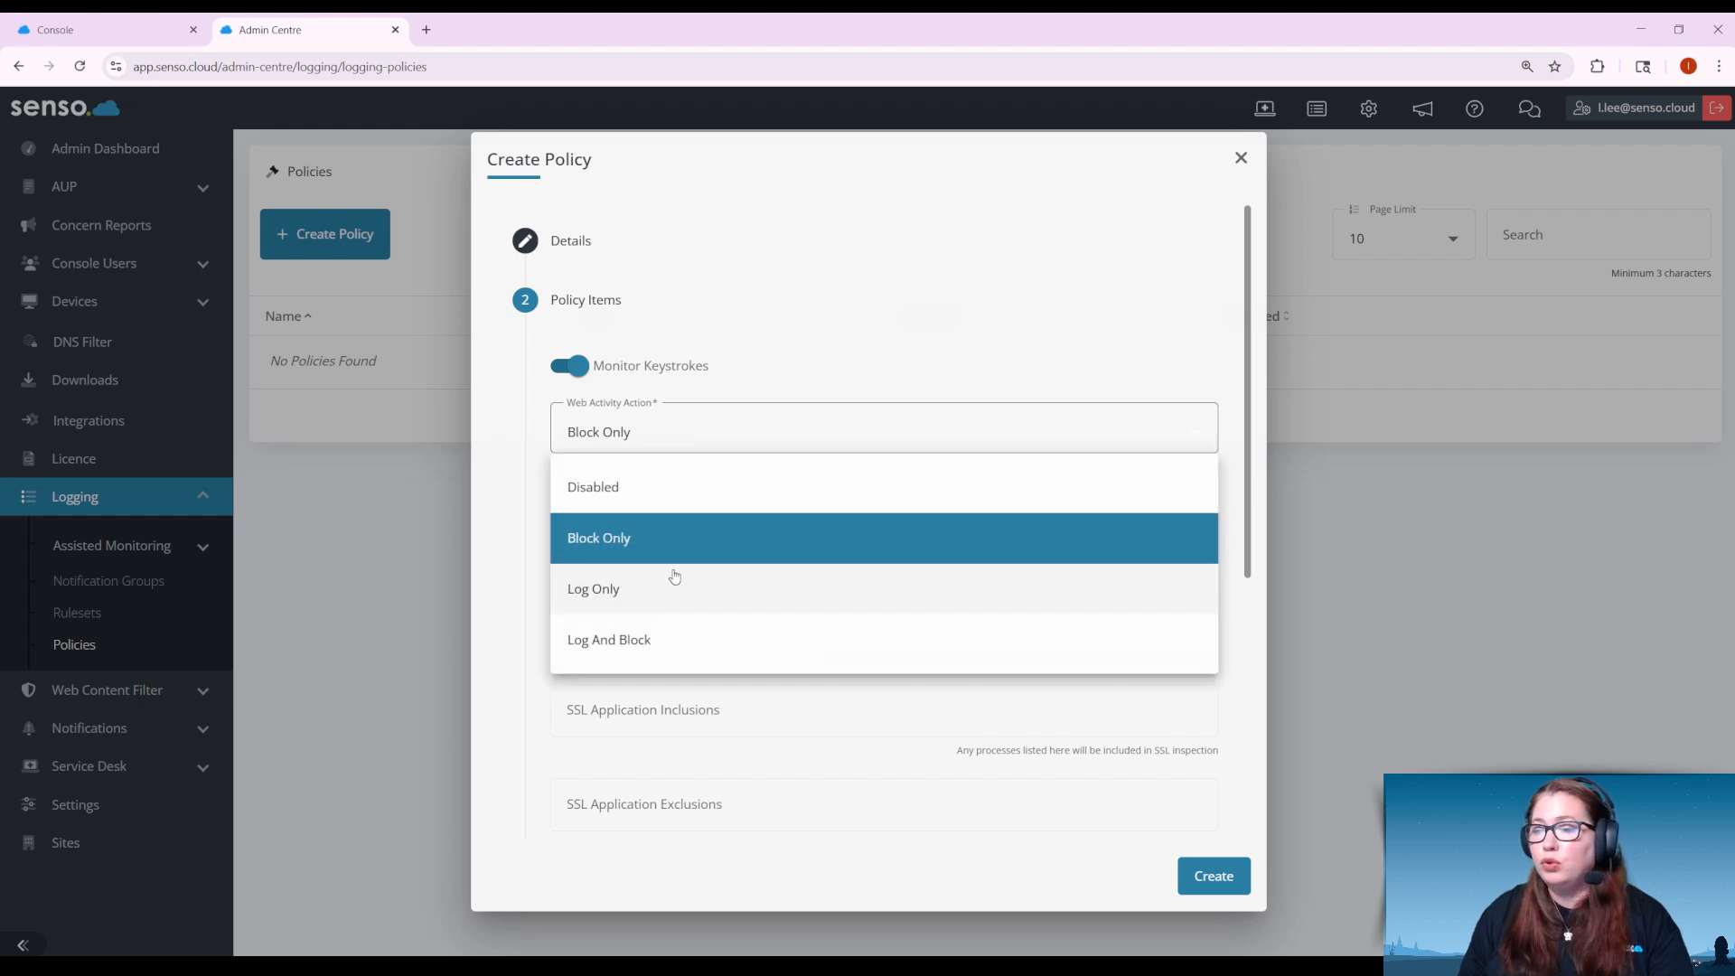
{"action": "left_click", "coordinate": [672, 571]}
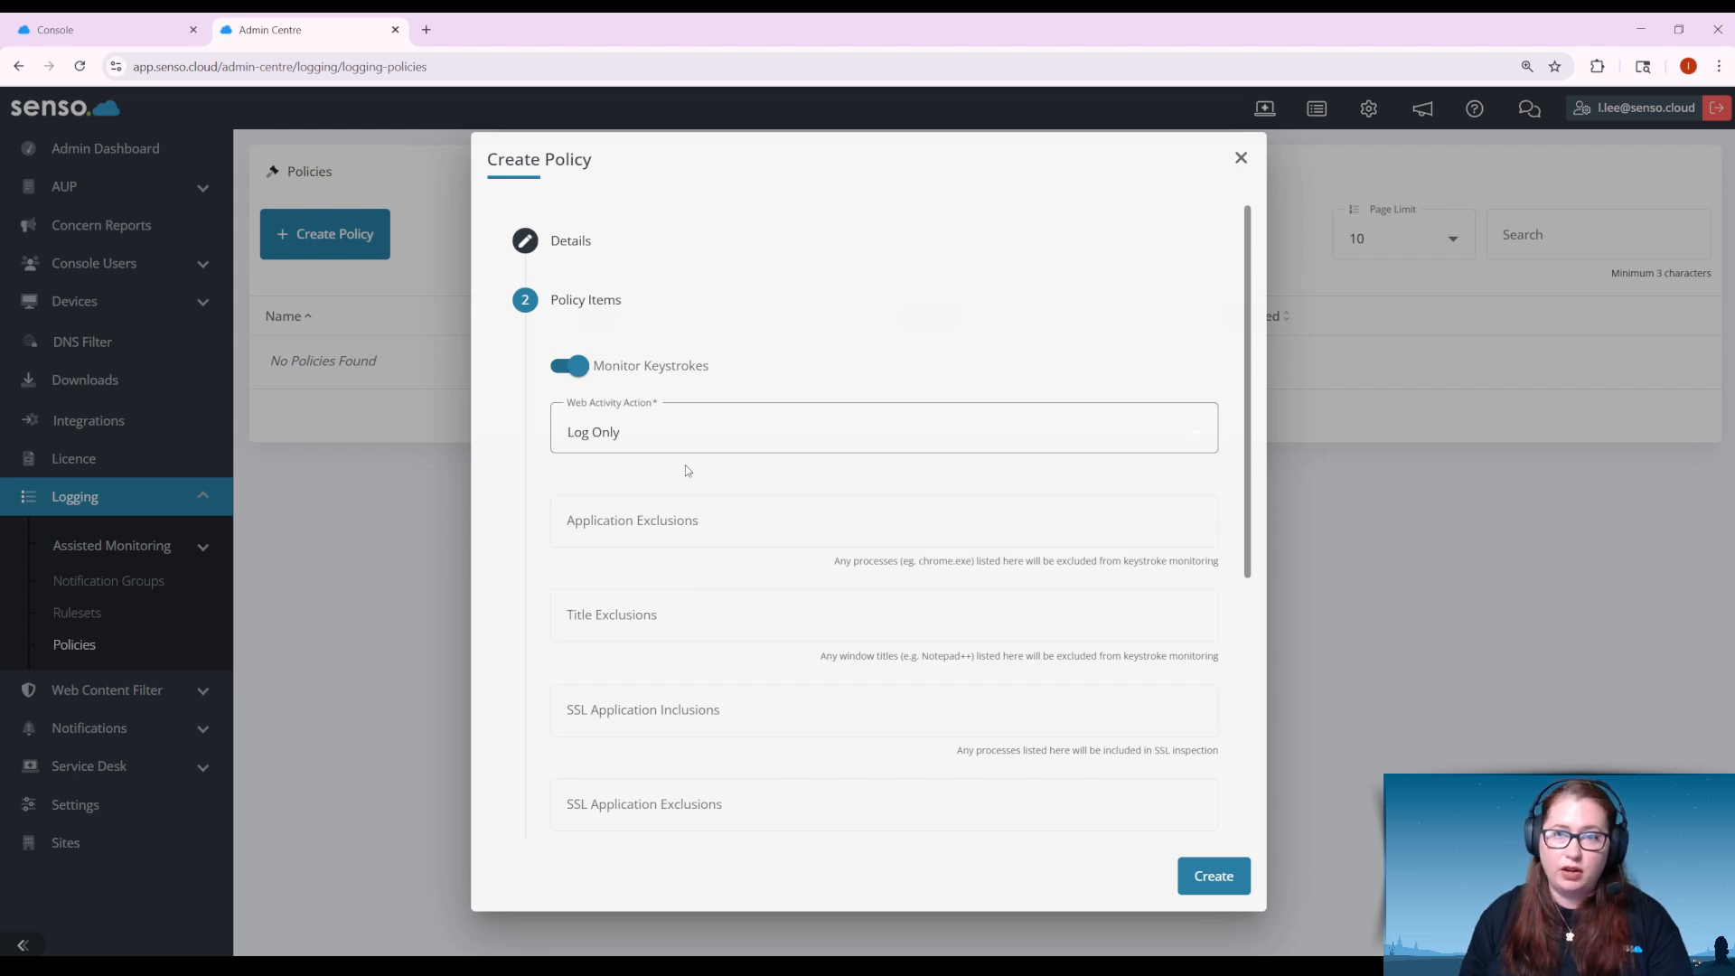
{"action": "left_click", "coordinate": [739, 438]}
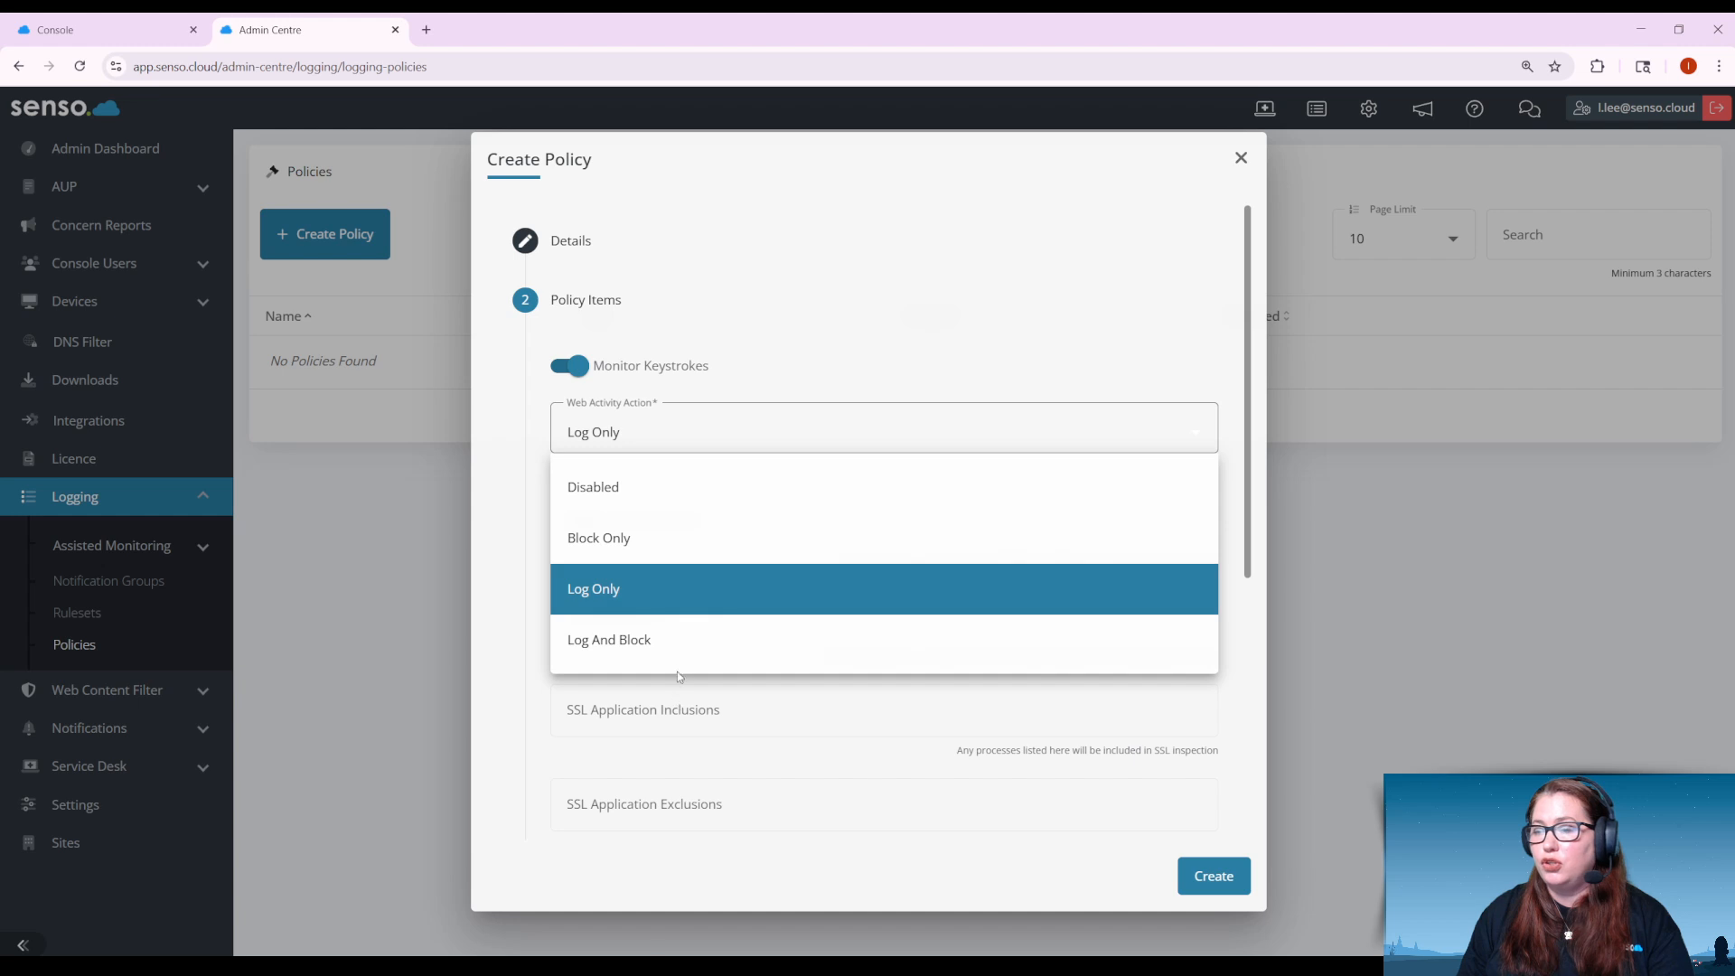
{"action": "left_click", "coordinate": [680, 642]}
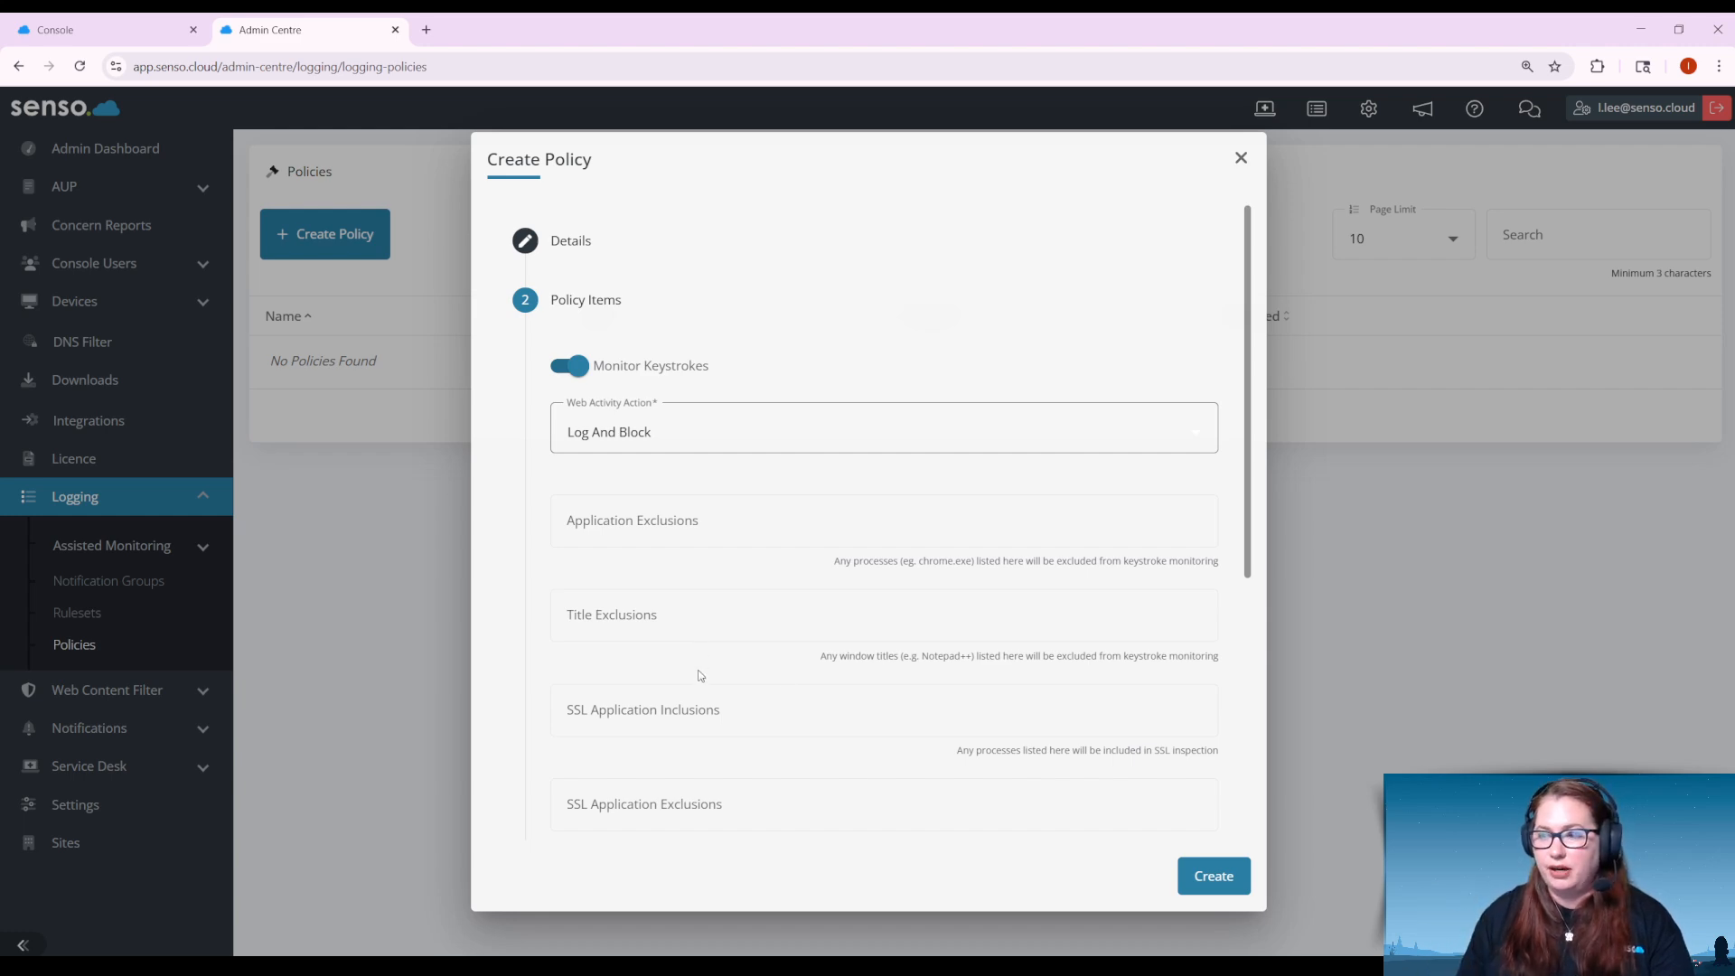
Examine the policy's application, title and SSL exclusion settings, Safe Search option and filtered TCP ports
{"action": "scroll", "coordinate": [794, 677], "scroll_direction": "down", "scroll_amount": 1}
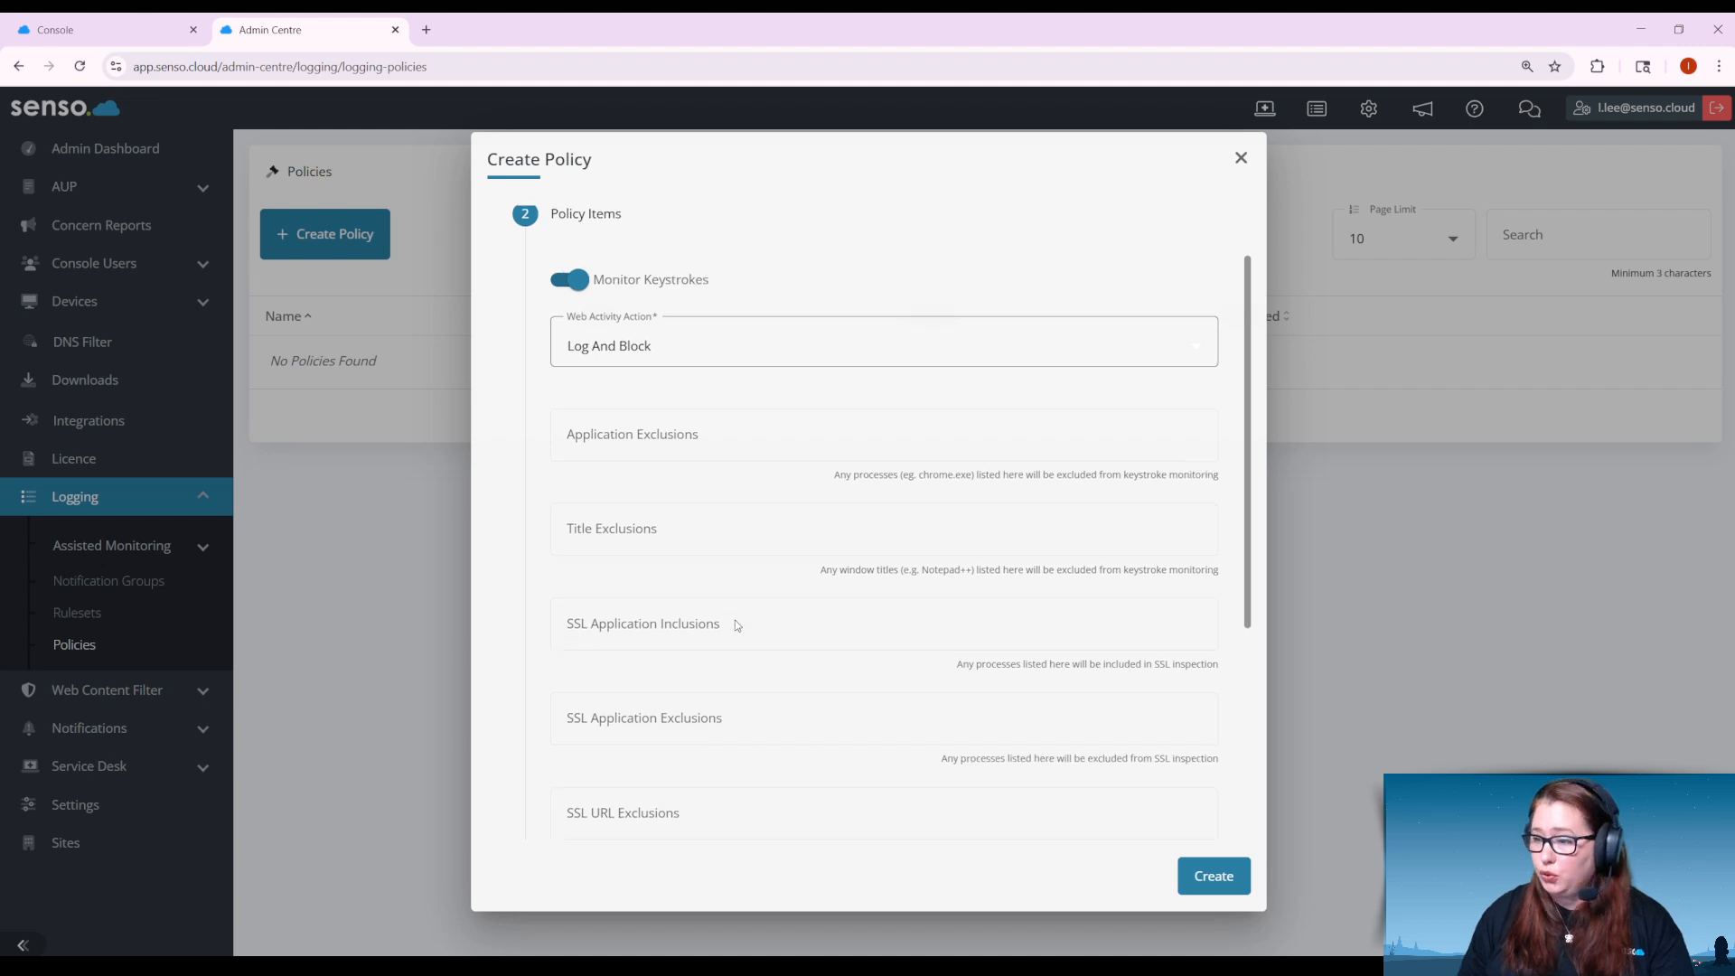
{"action": "scroll", "coordinate": [735, 620], "scroll_direction": "down", "scroll_amount": 2}
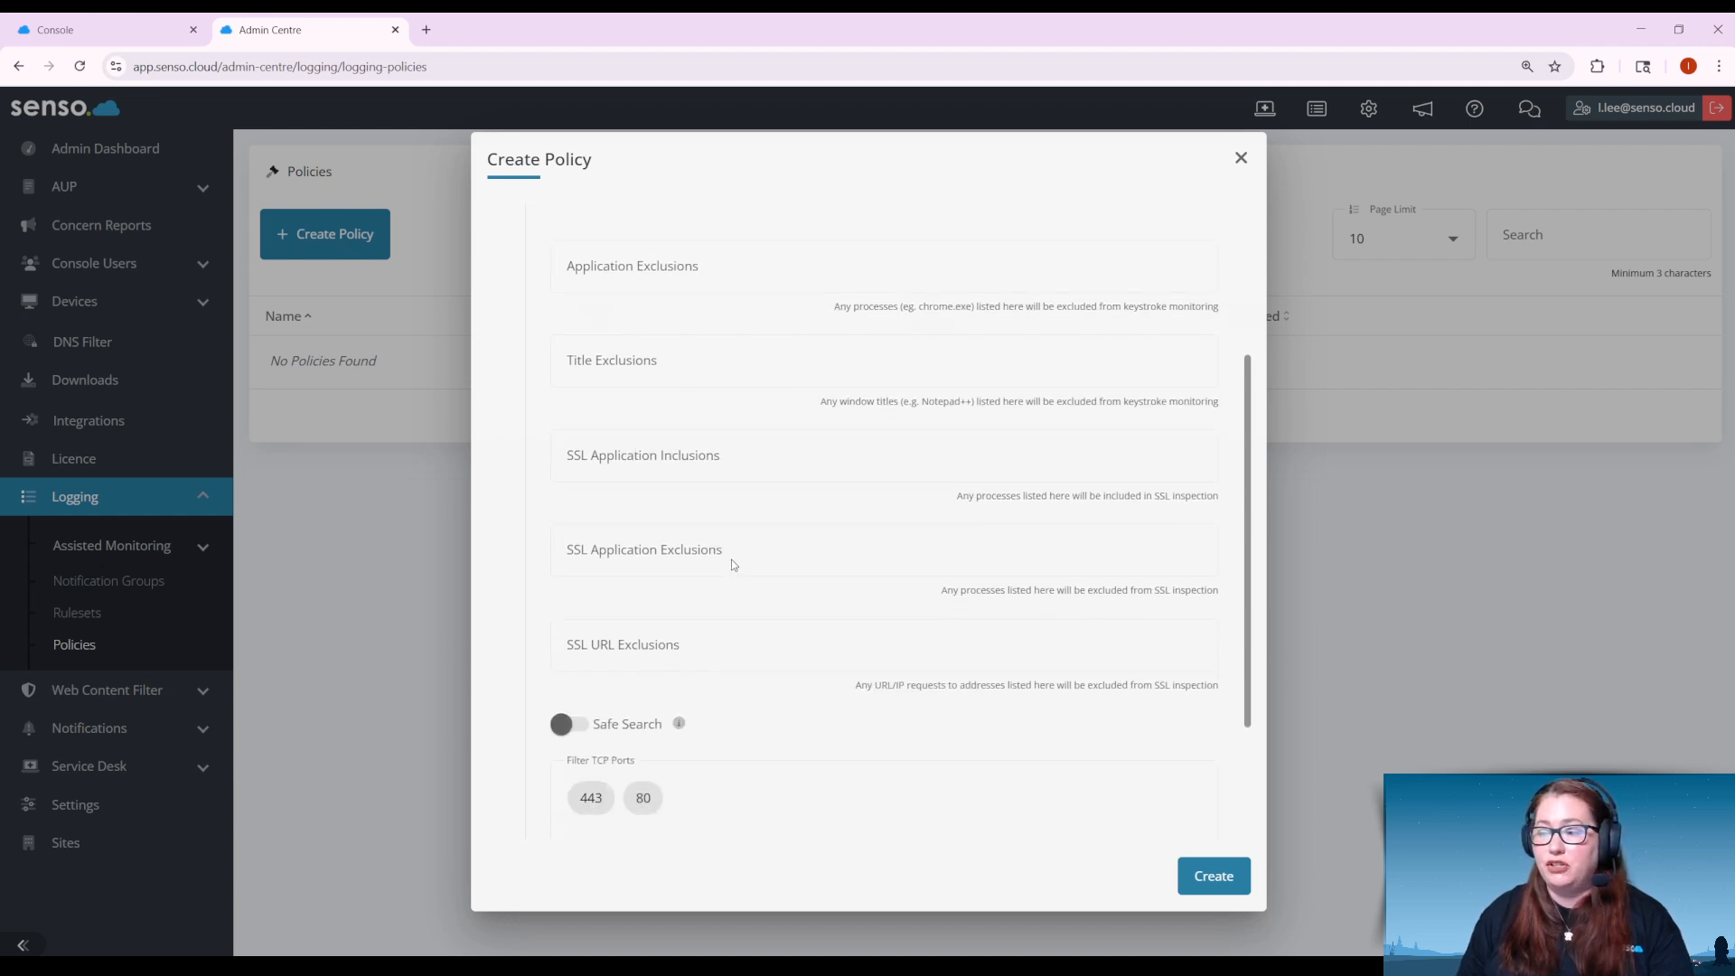
{"action": "scroll", "coordinate": [697, 662], "scroll_direction": "up", "scroll_amount": 1}
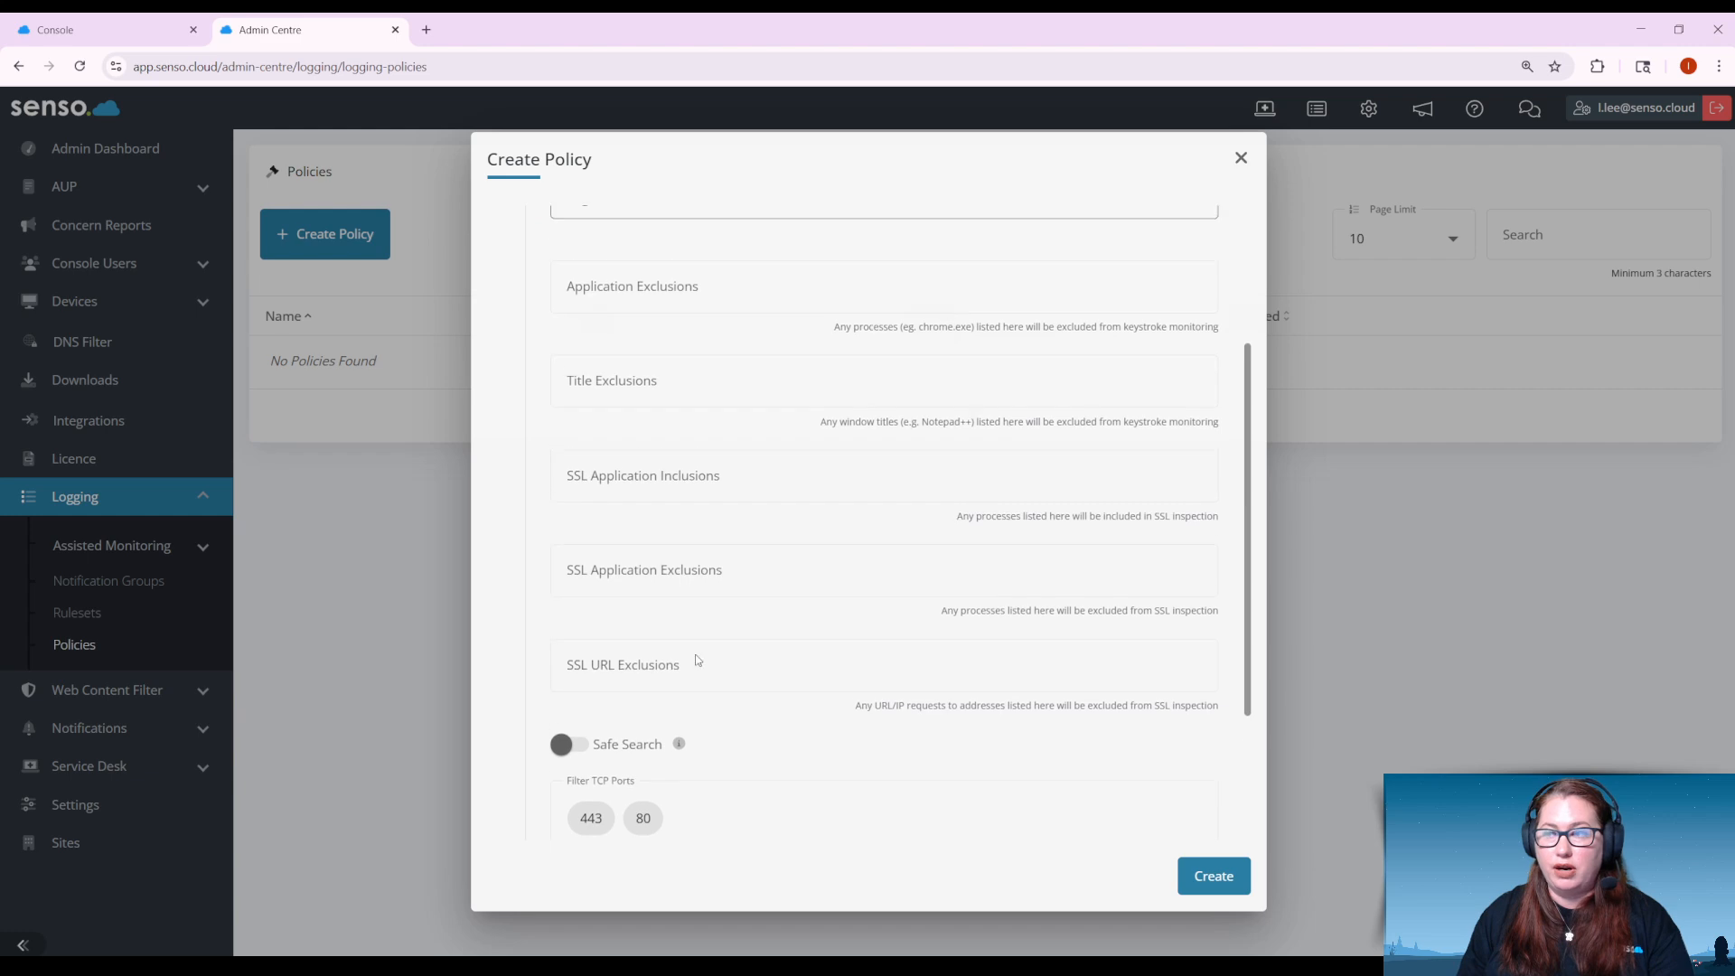
{"action": "scroll", "coordinate": [697, 661], "scroll_direction": "up", "scroll_amount": 2}
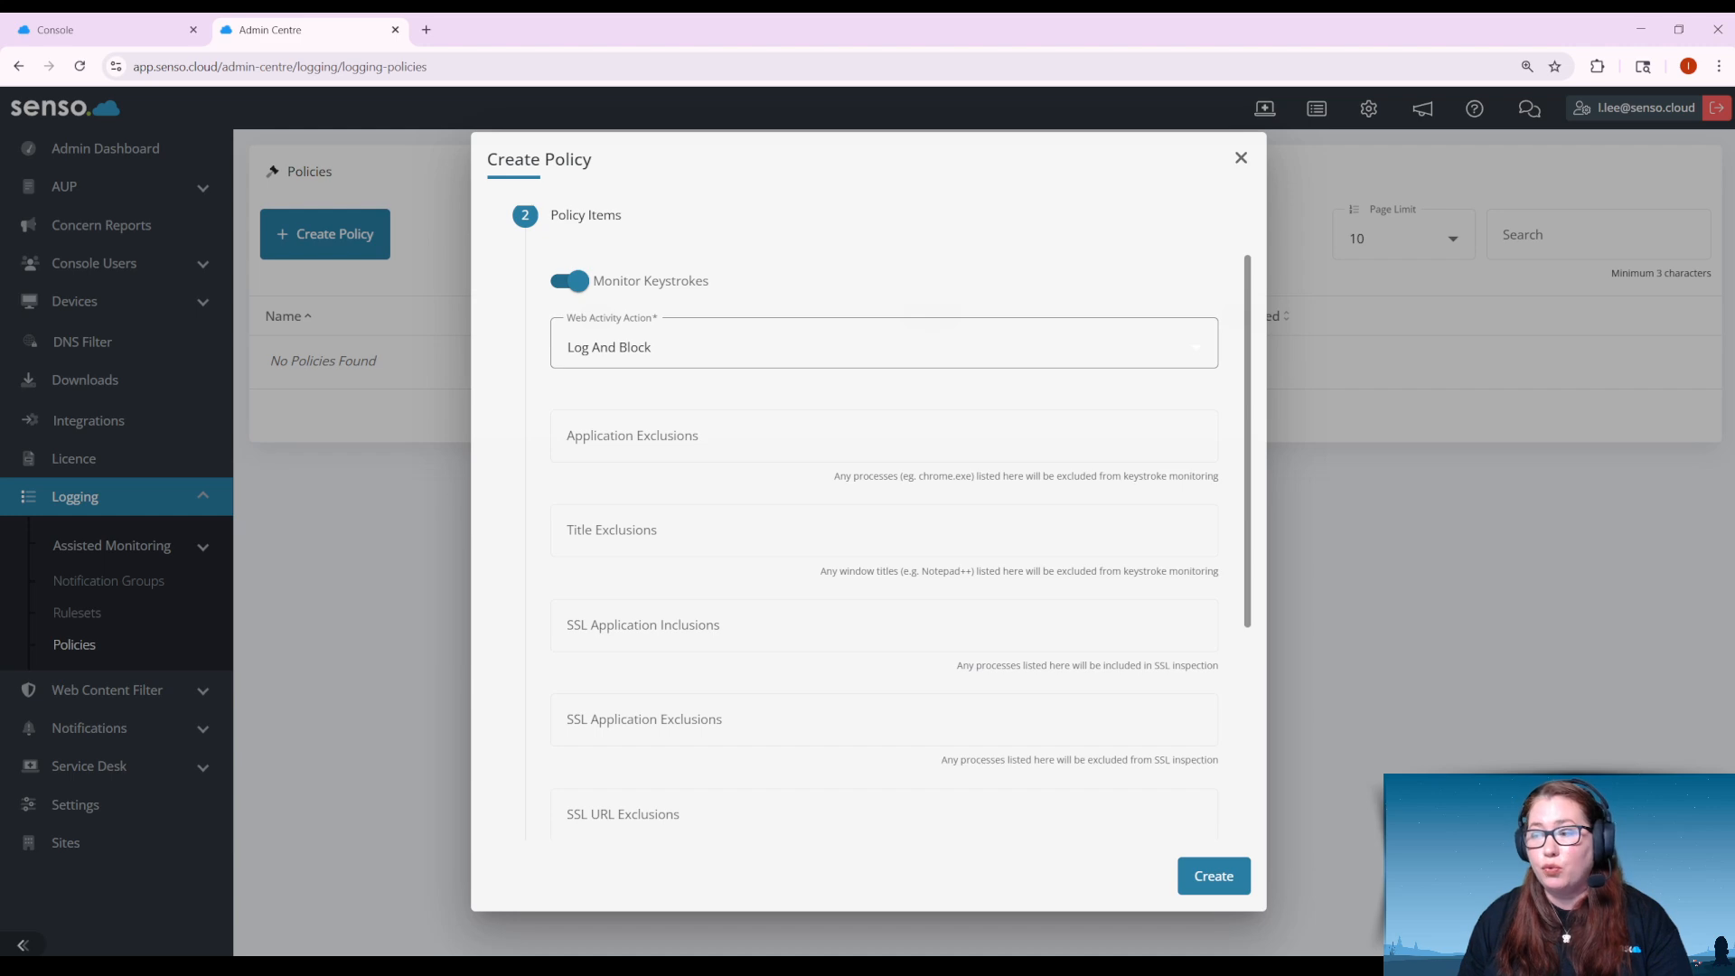
{"action": "scroll", "coordinate": [578, 660], "scroll_direction": "down", "scroll_amount": 1}
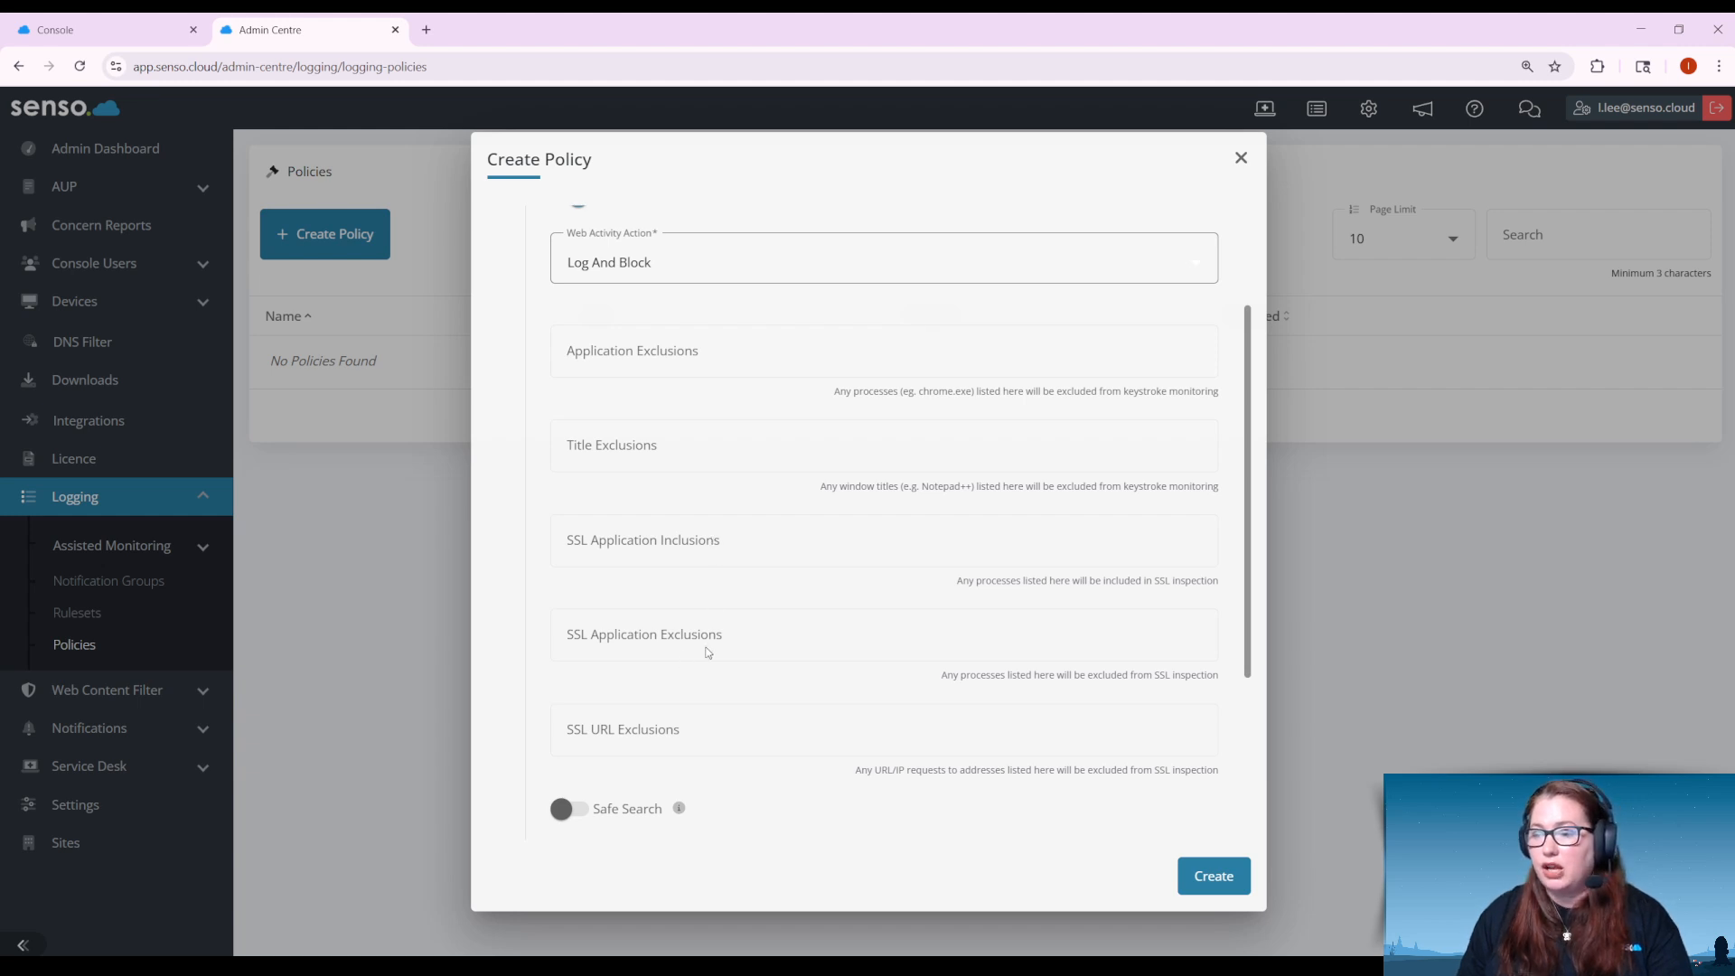
{"action": "scroll", "coordinate": [701, 647], "scroll_direction": "down", "scroll_amount": 2}
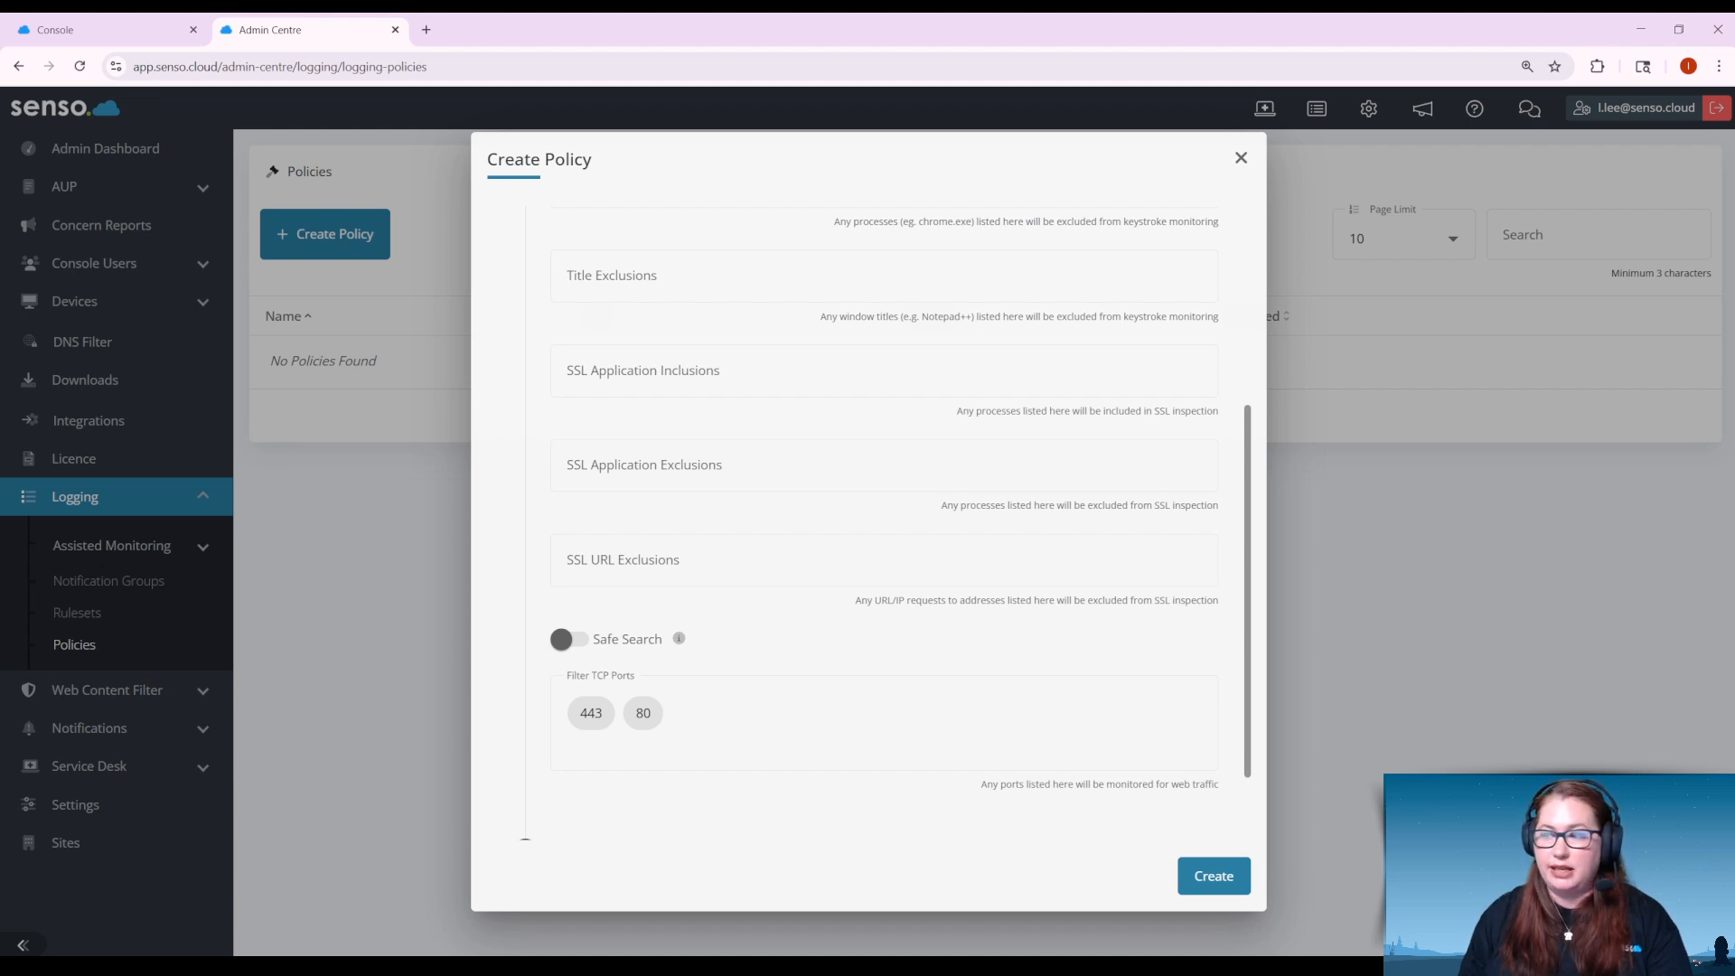
Add code.org to the SSL URL exclusions and remove it again
{"action": "left_click", "coordinate": [704, 567]}
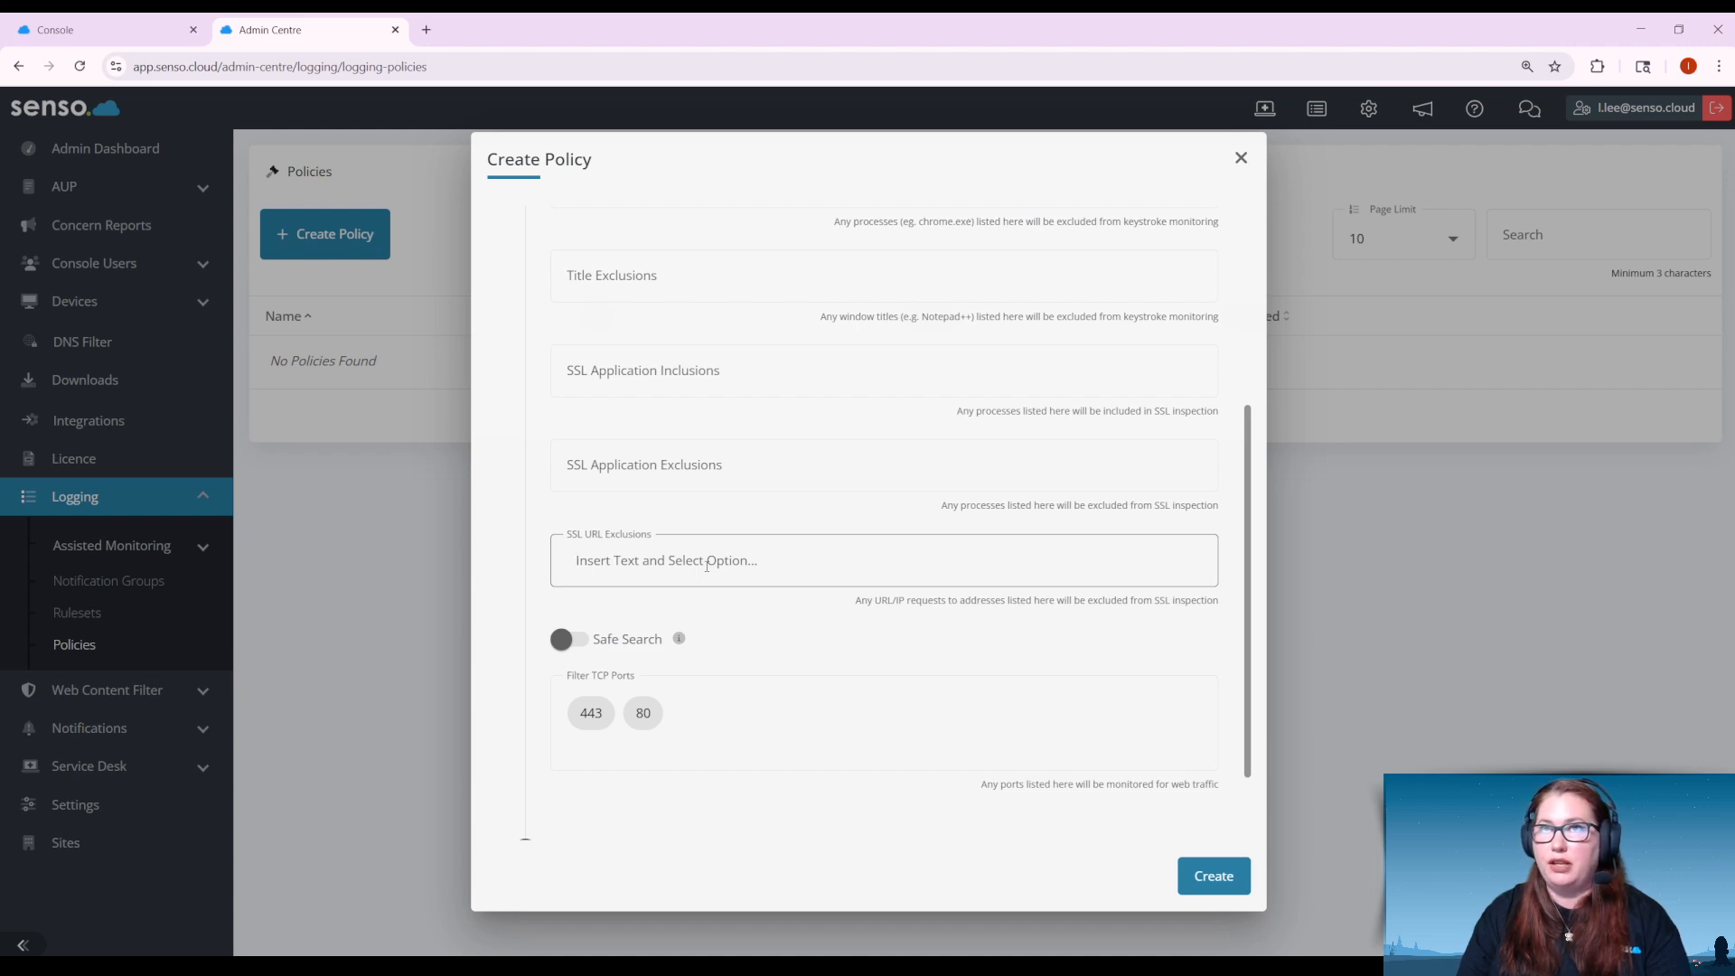
{"action": "left_click", "coordinate": [706, 564]}
{"action": "type", "text": "code.org"}
{"action": "key", "text": "Return"}
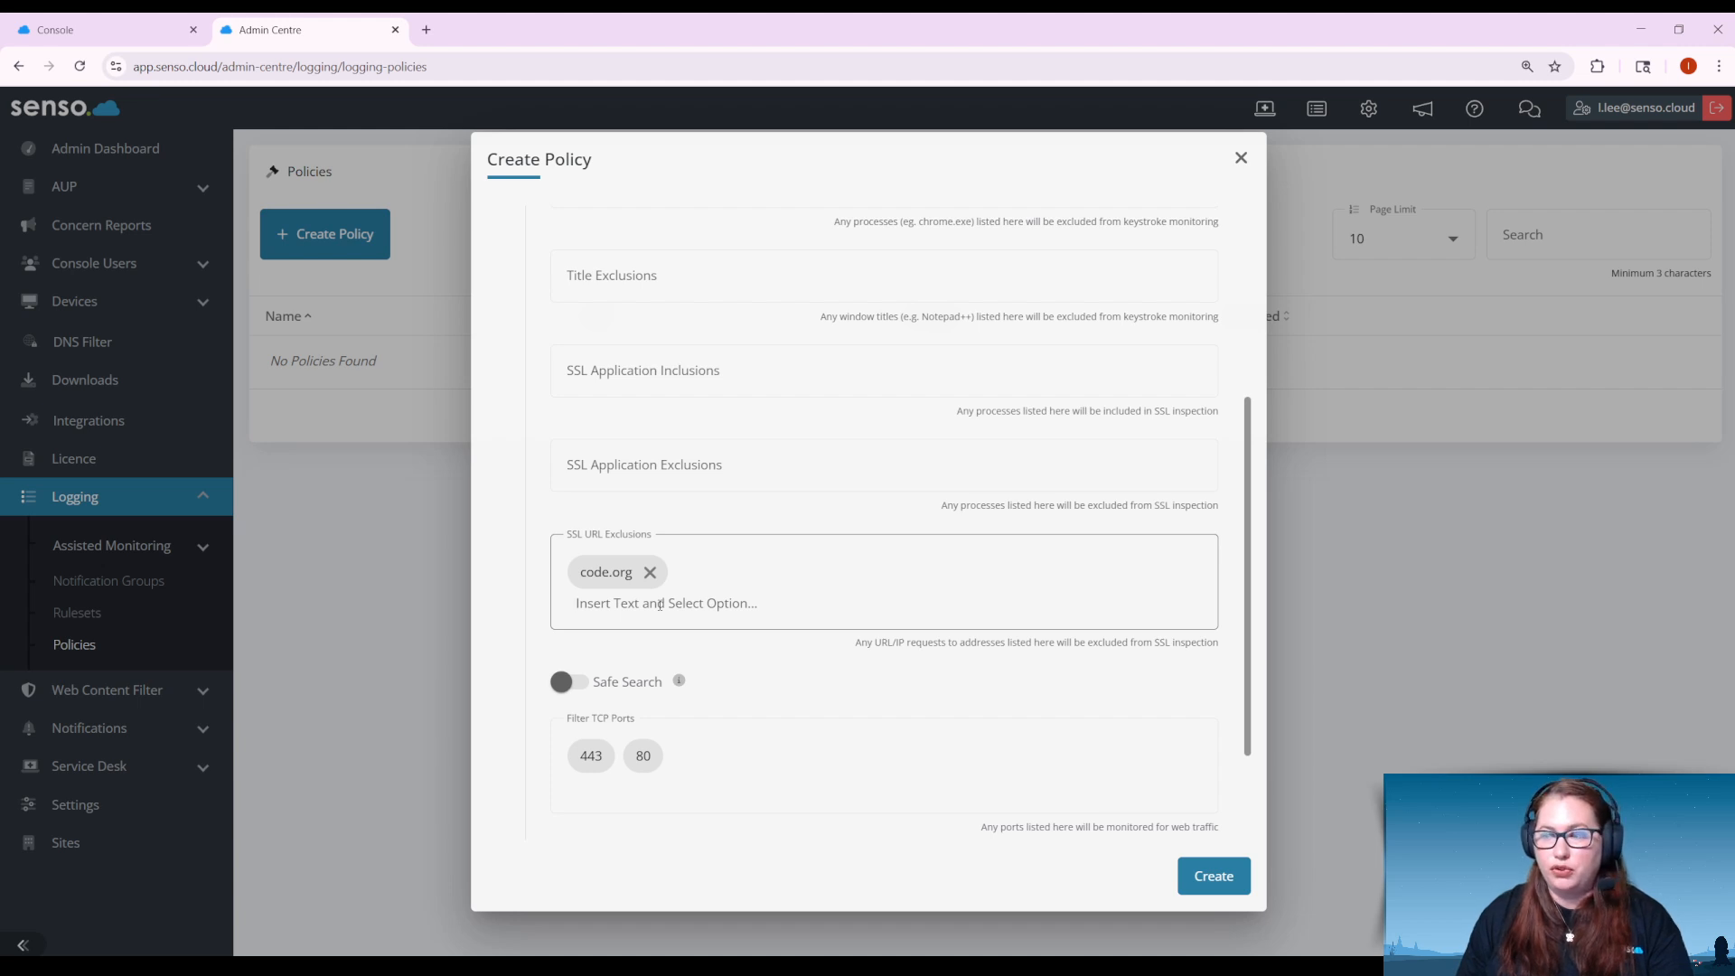
{"action": "left_click", "coordinate": [650, 572]}
Add notepad.exe to the SSL application exclusions and remove it again
{"action": "left_click", "coordinate": [690, 463]}
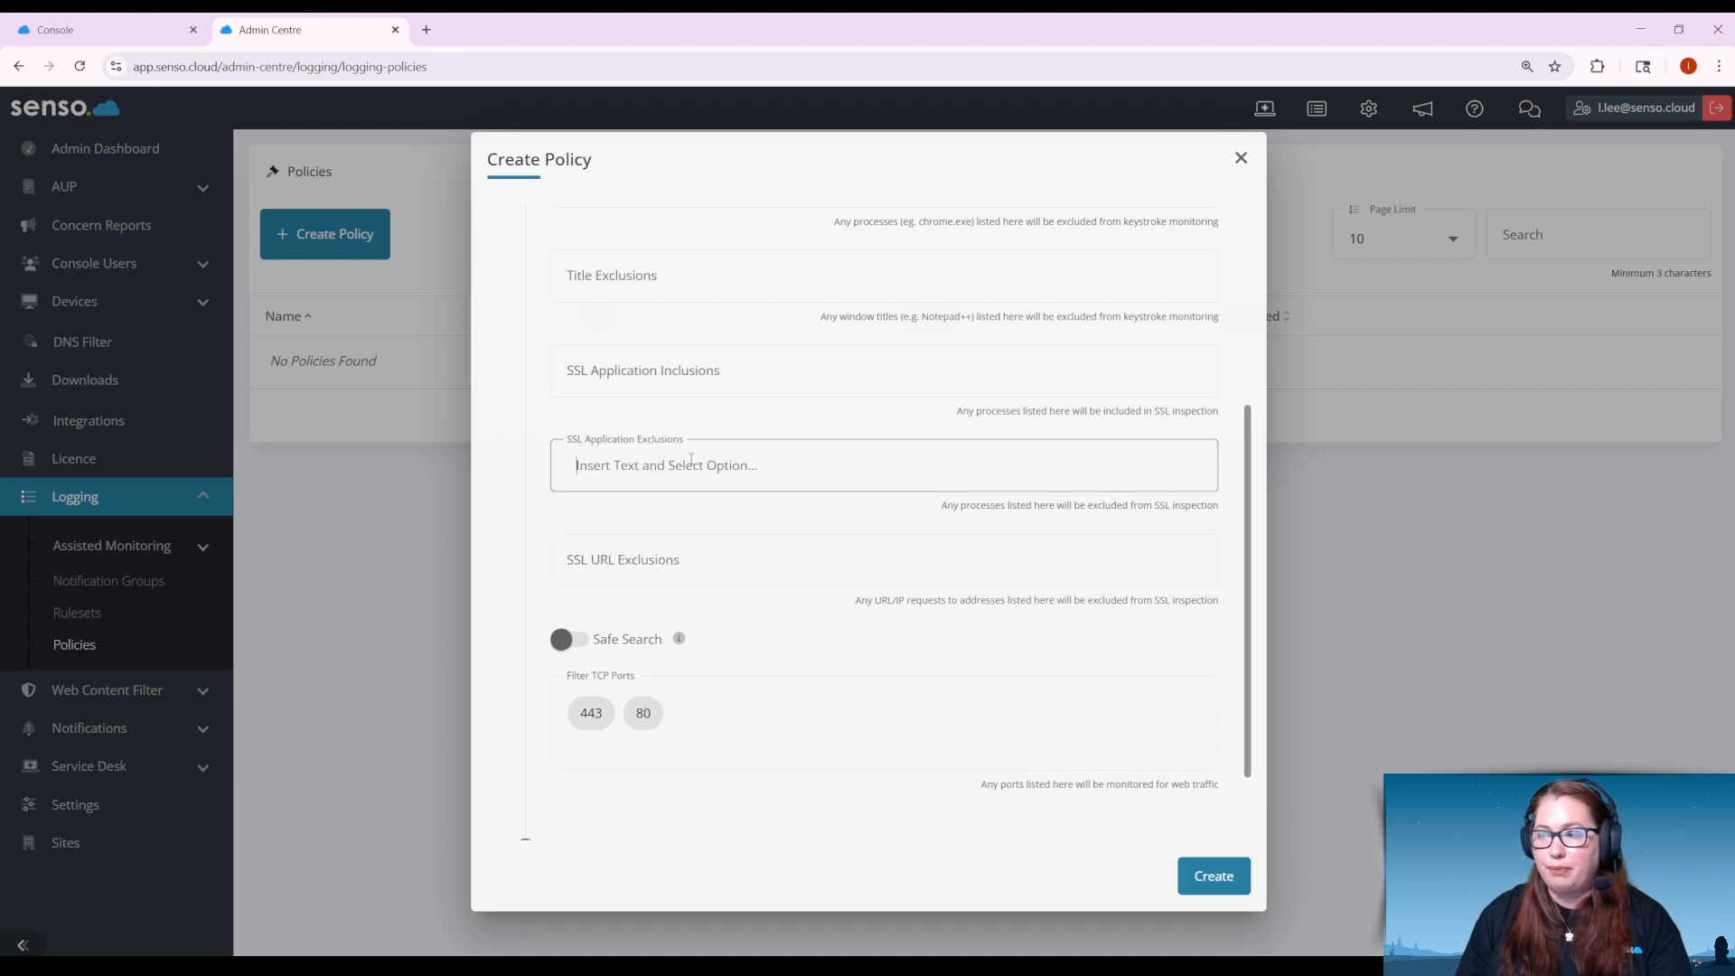
{"action": "type", "text": "notepad"}
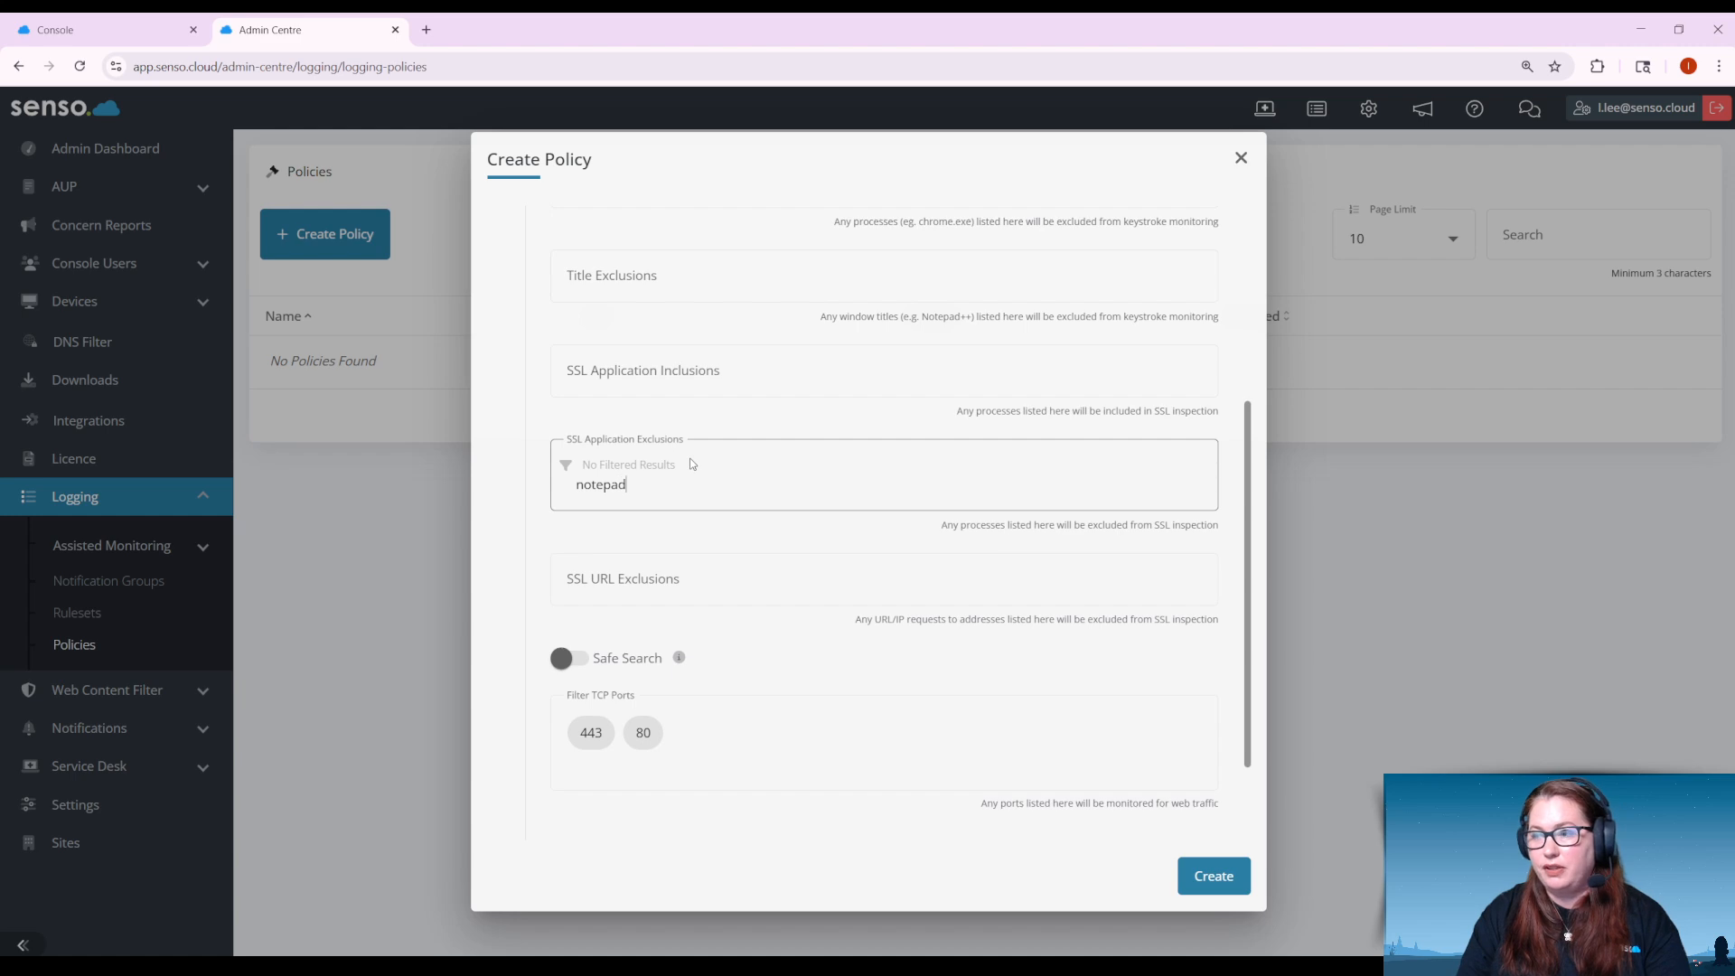
{"action": "type", "text": ".exex"}
{"action": "key", "text": "Return"}
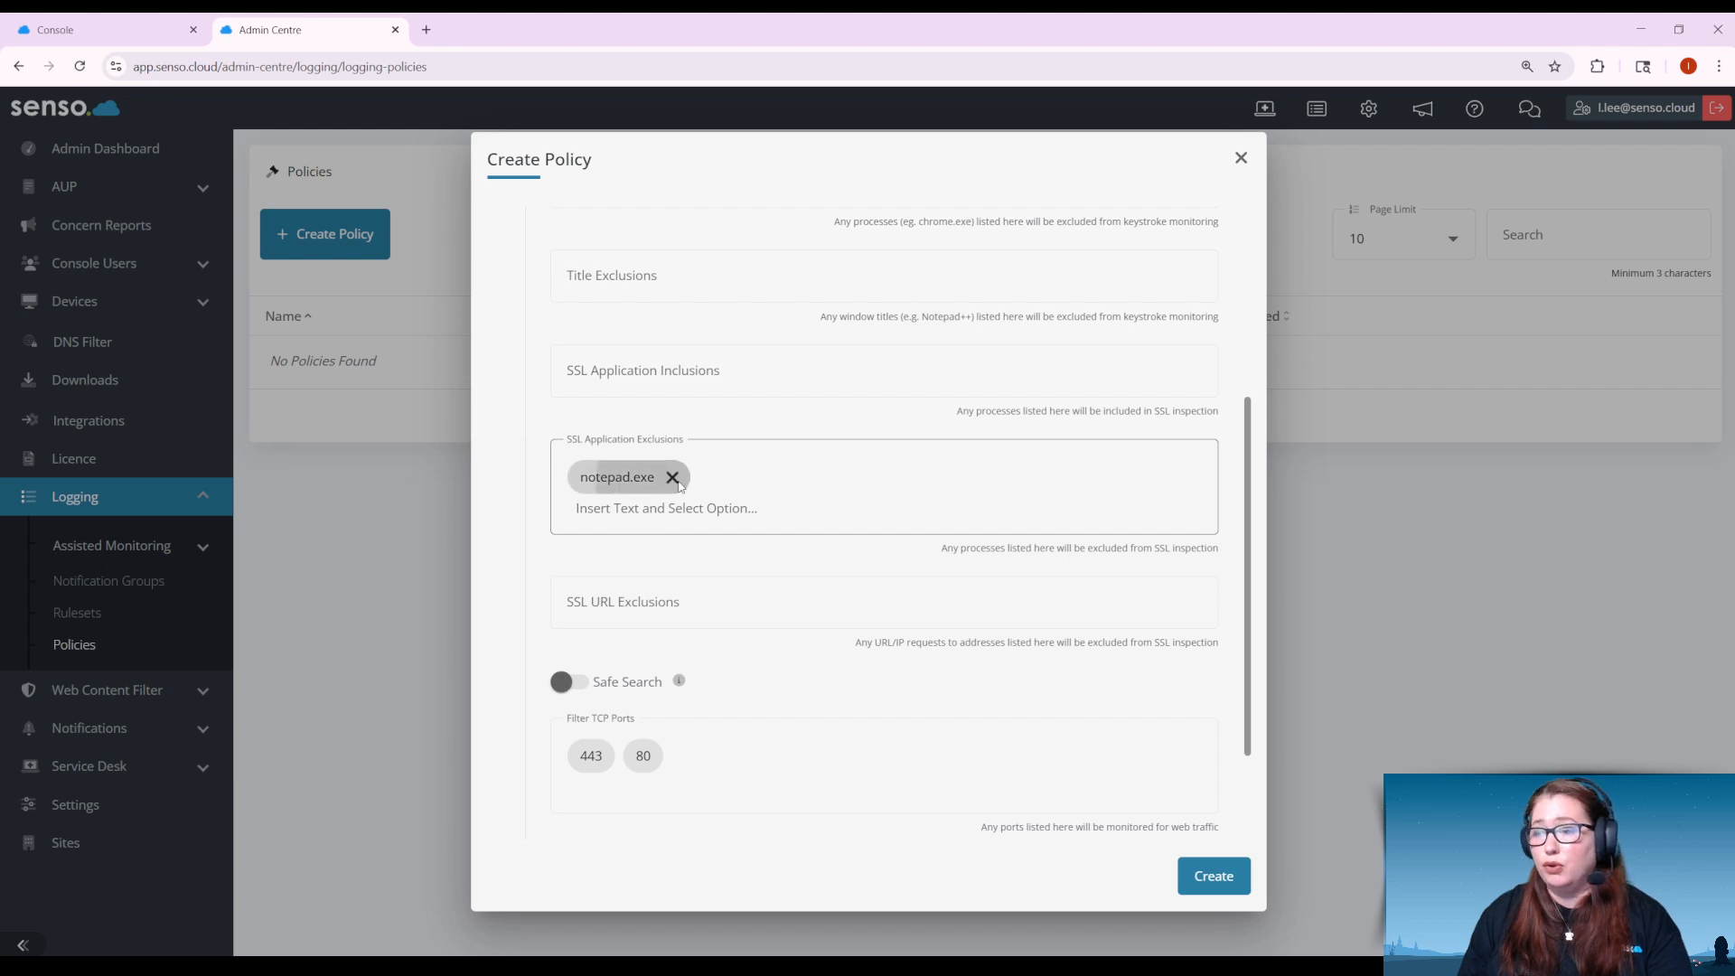
{"action": "left_click", "coordinate": [672, 477]}
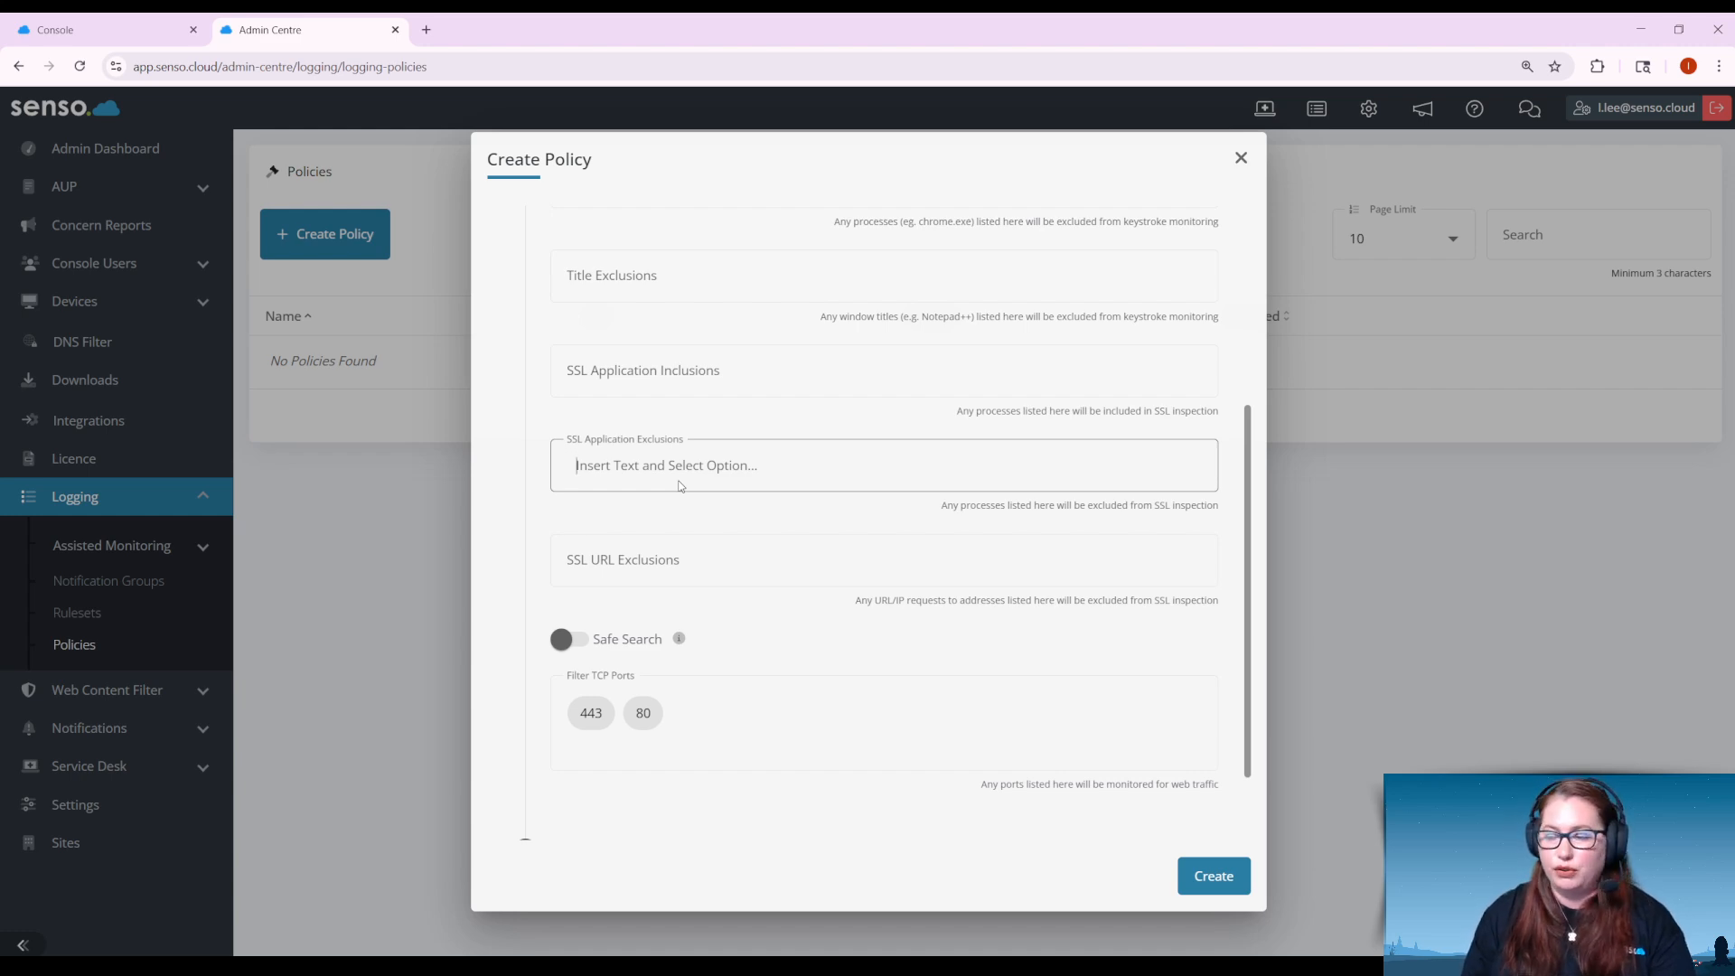
Open the policy's custom rulesets and enable all of them, including Terms for filming
{"action": "scroll", "coordinate": [679, 486], "scroll_direction": "down", "scroll_amount": 1}
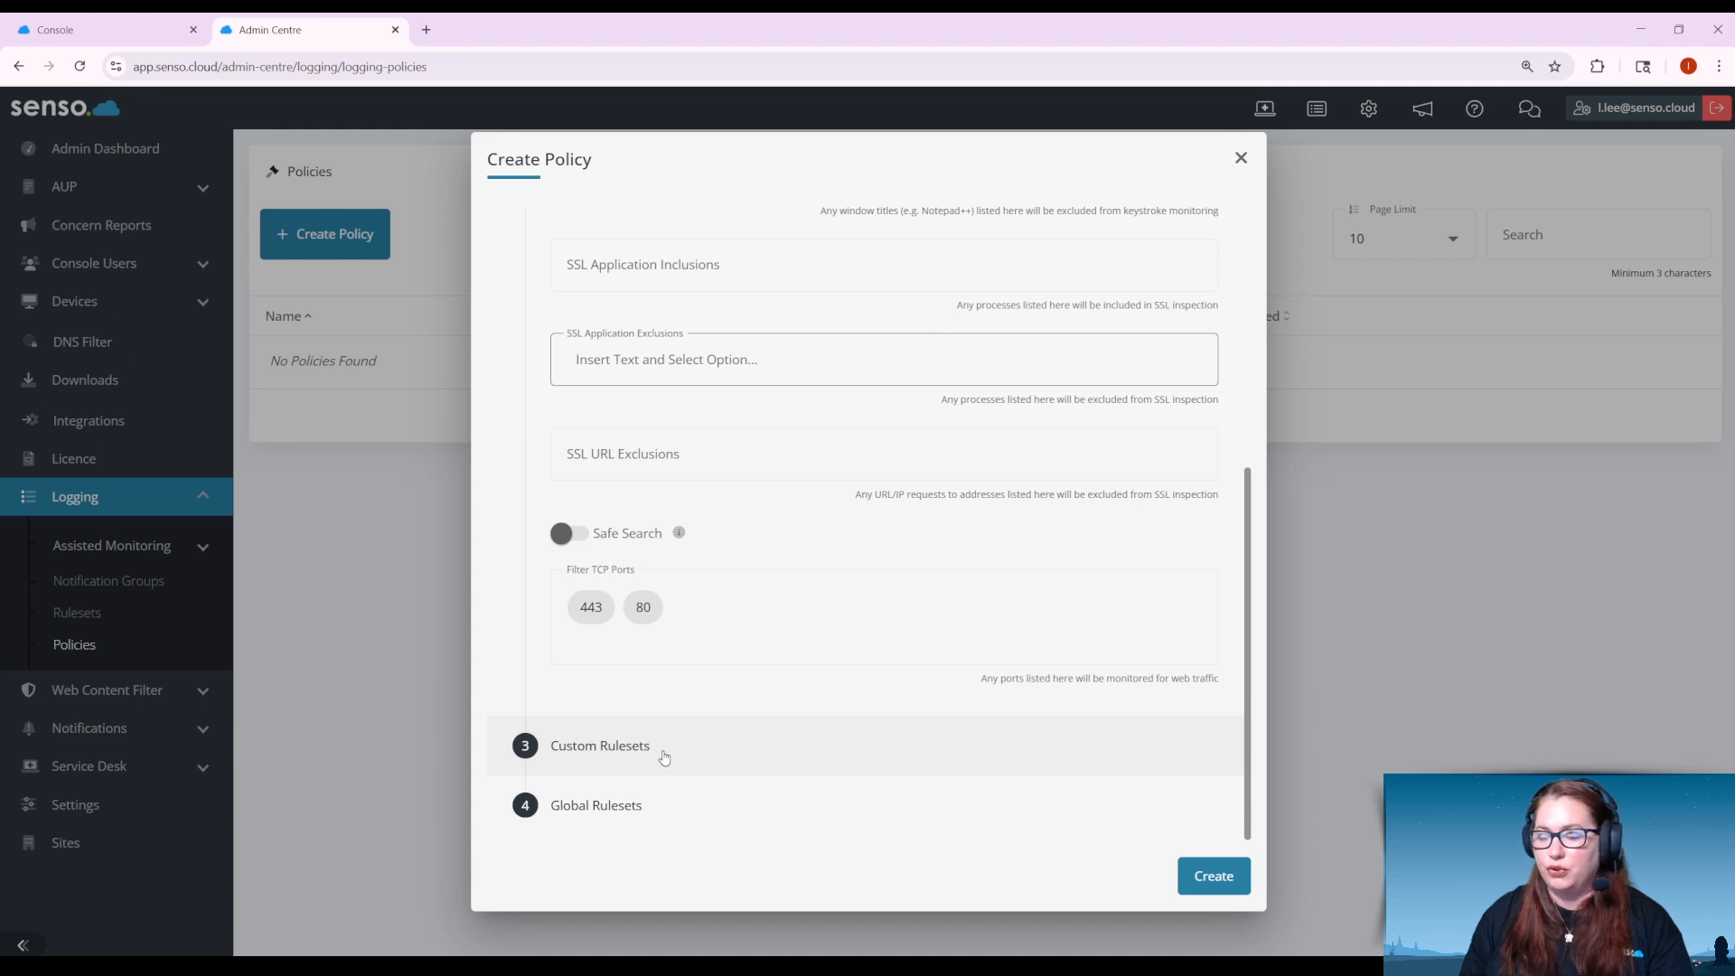
{"action": "left_click", "coordinate": [647, 807]}
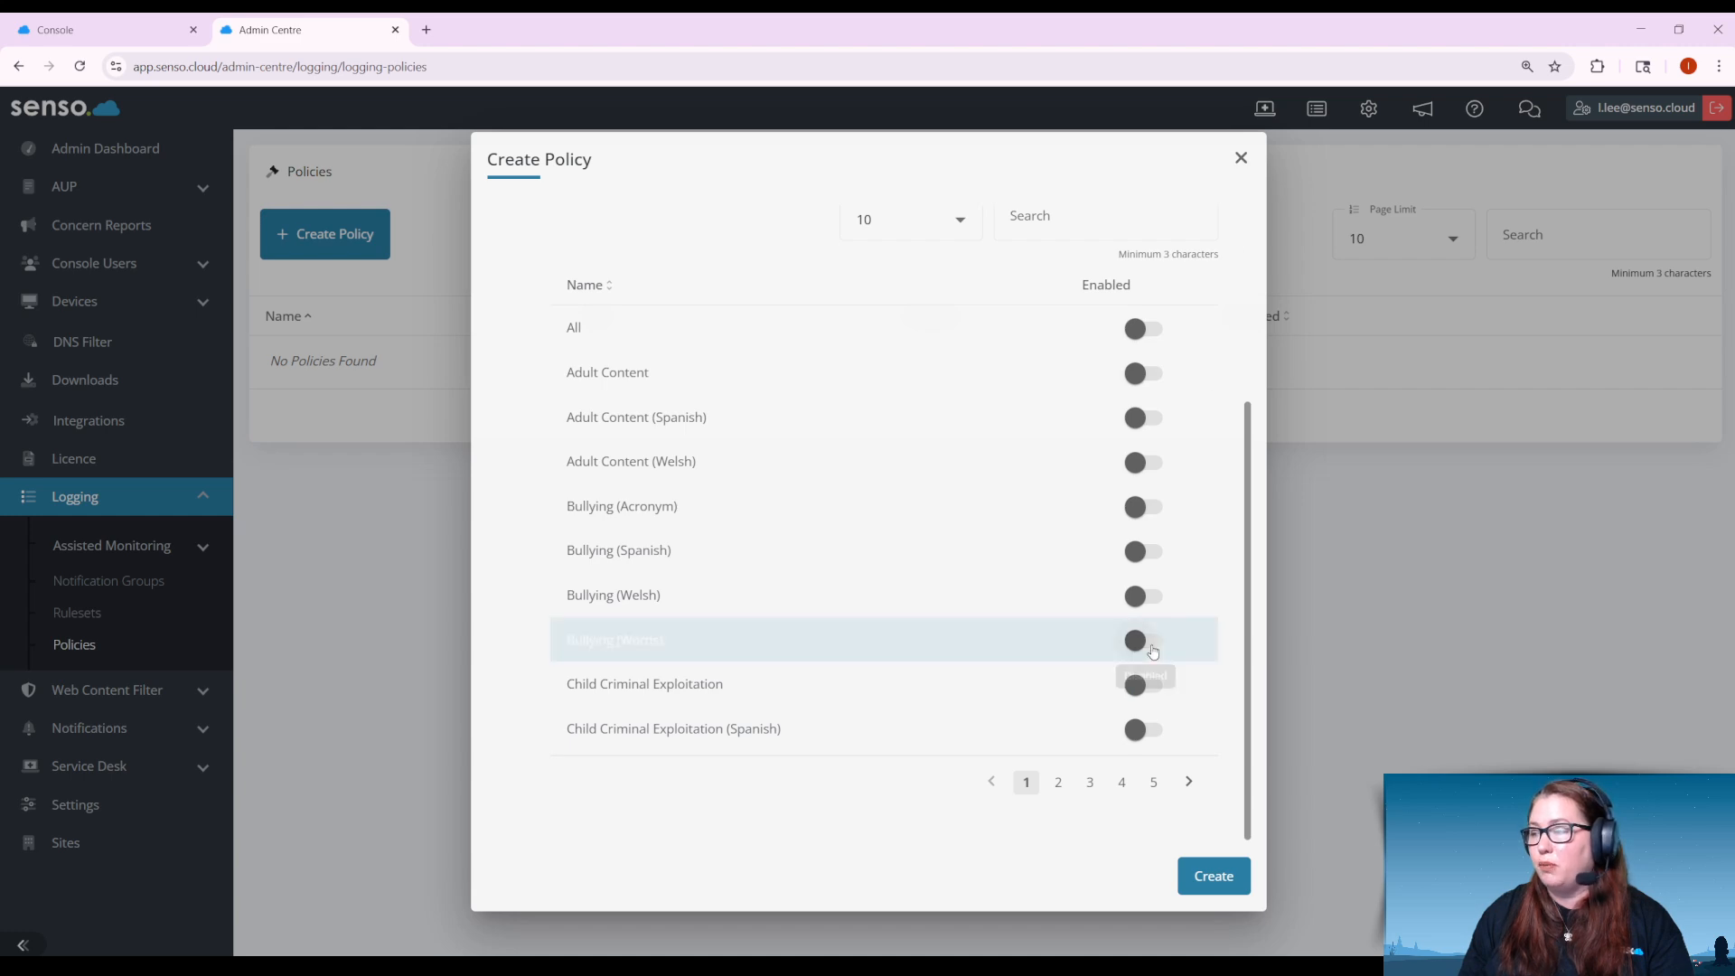
{"action": "scroll", "coordinate": [934, 548], "scroll_direction": "up", "scroll_amount": 3}
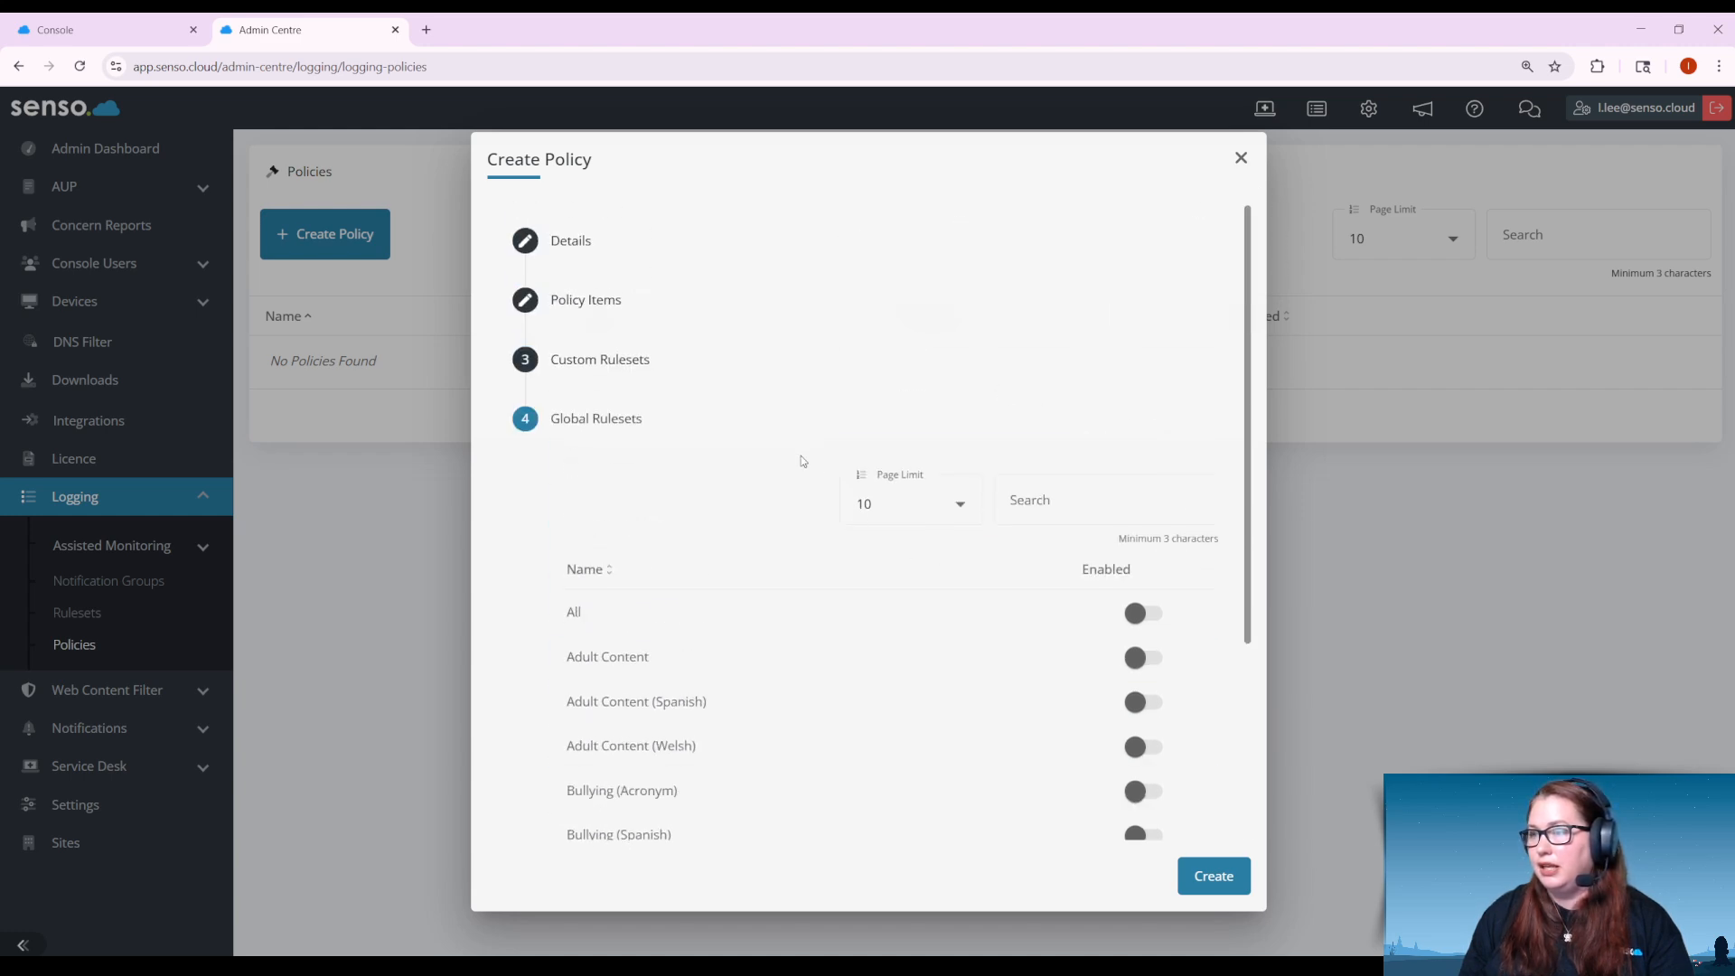
{"action": "left_click", "coordinate": [654, 366]}
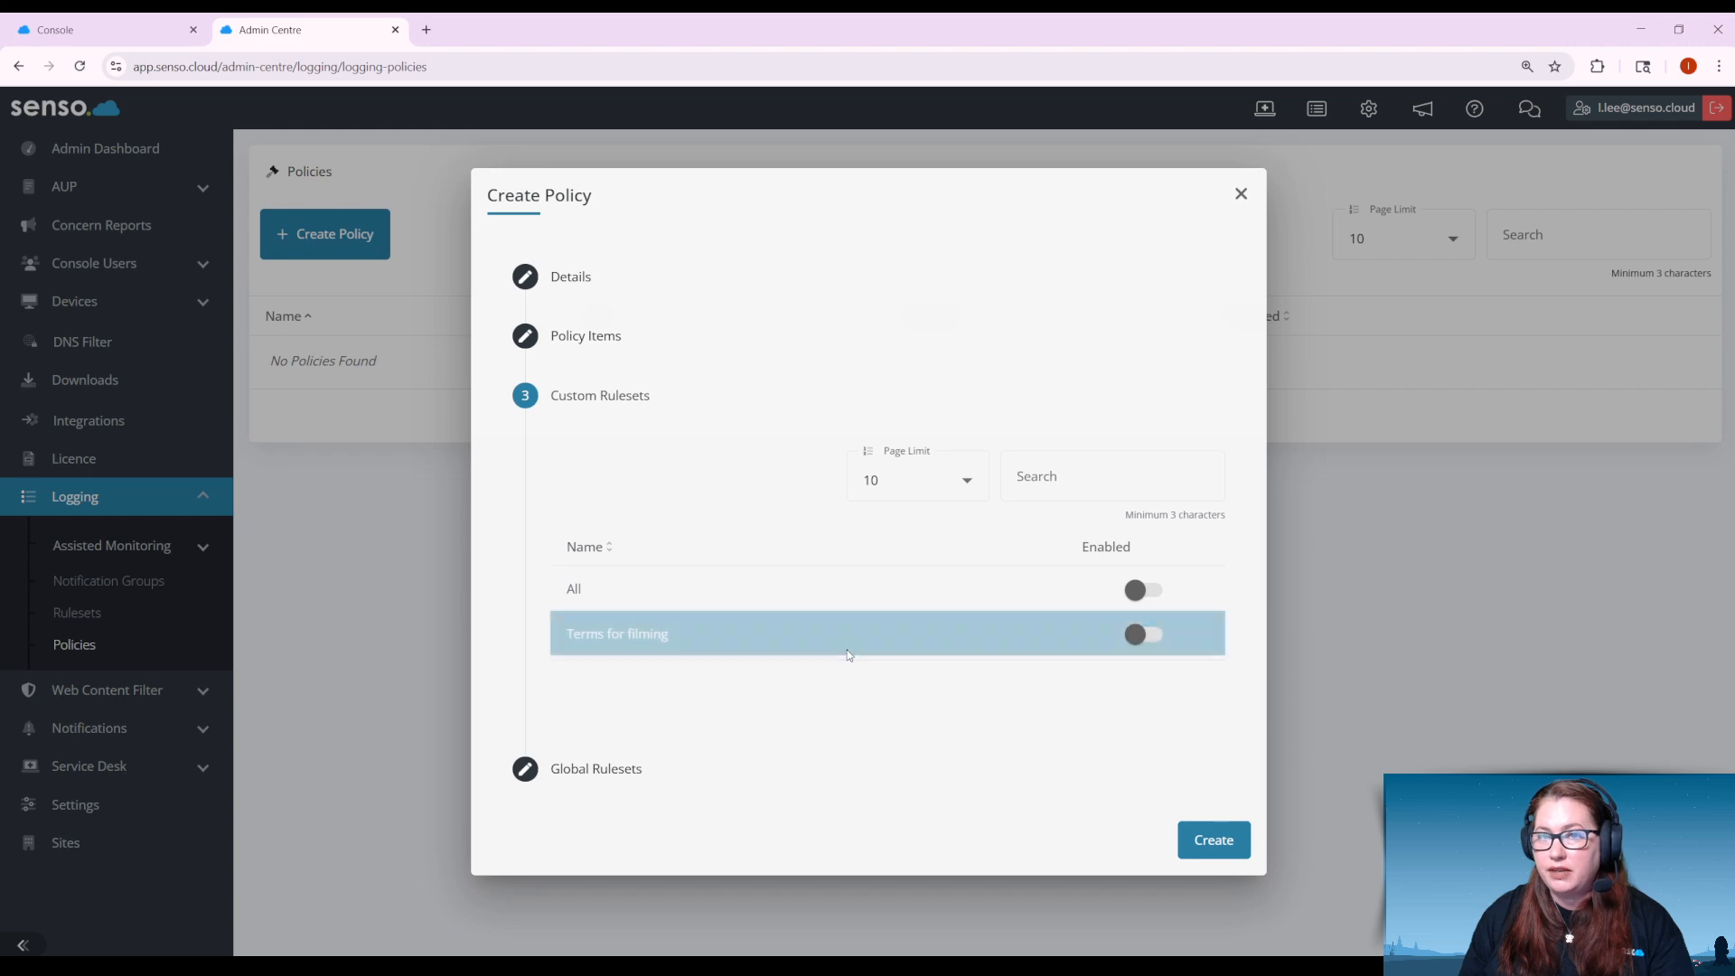
{"action": "left_click", "coordinate": [870, 645]}
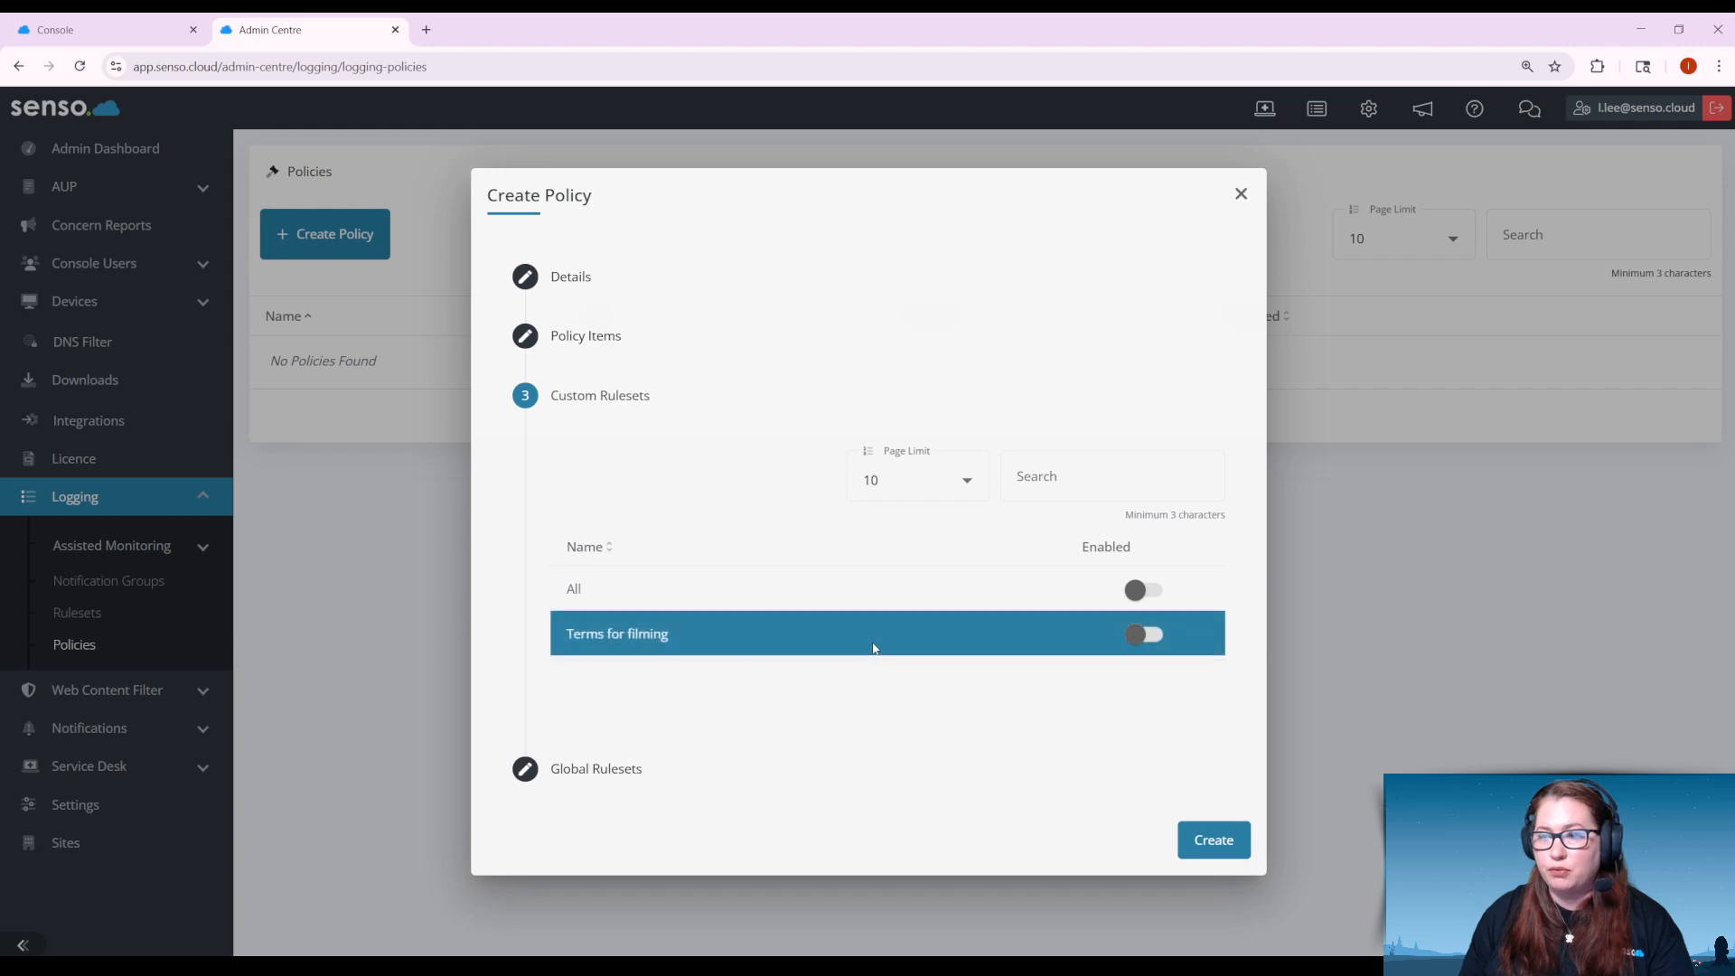
{"action": "left_click", "coordinate": [1144, 592]}
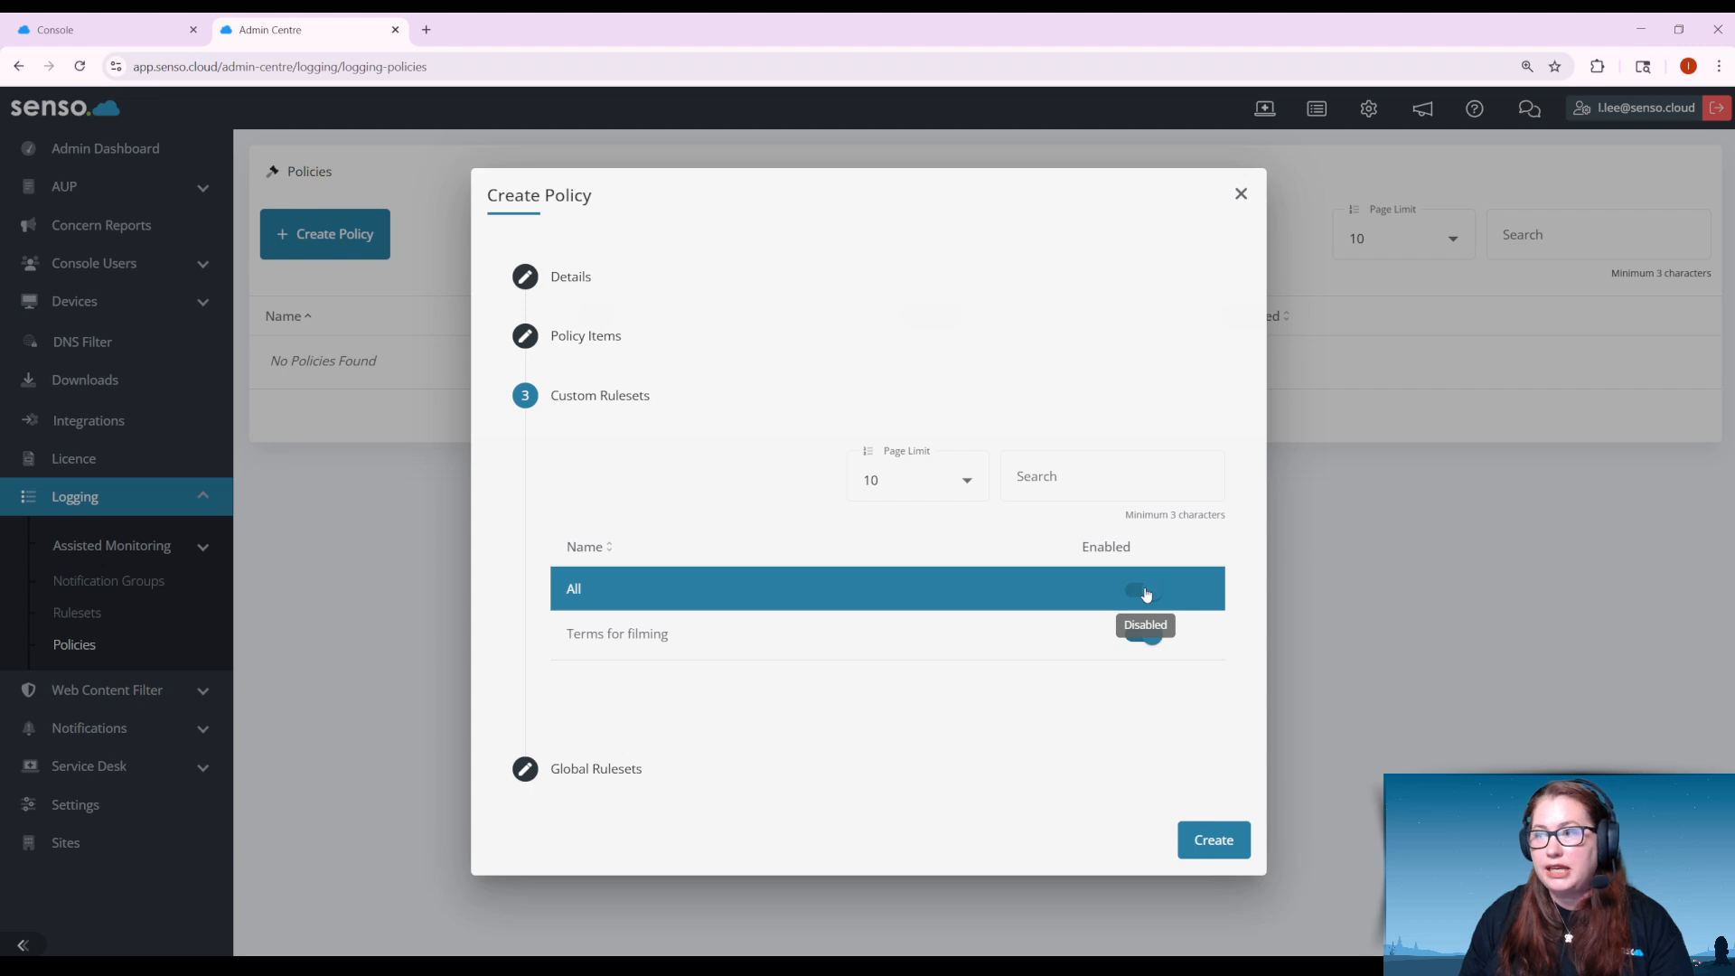
{"action": "left_click", "coordinate": [1146, 593]}
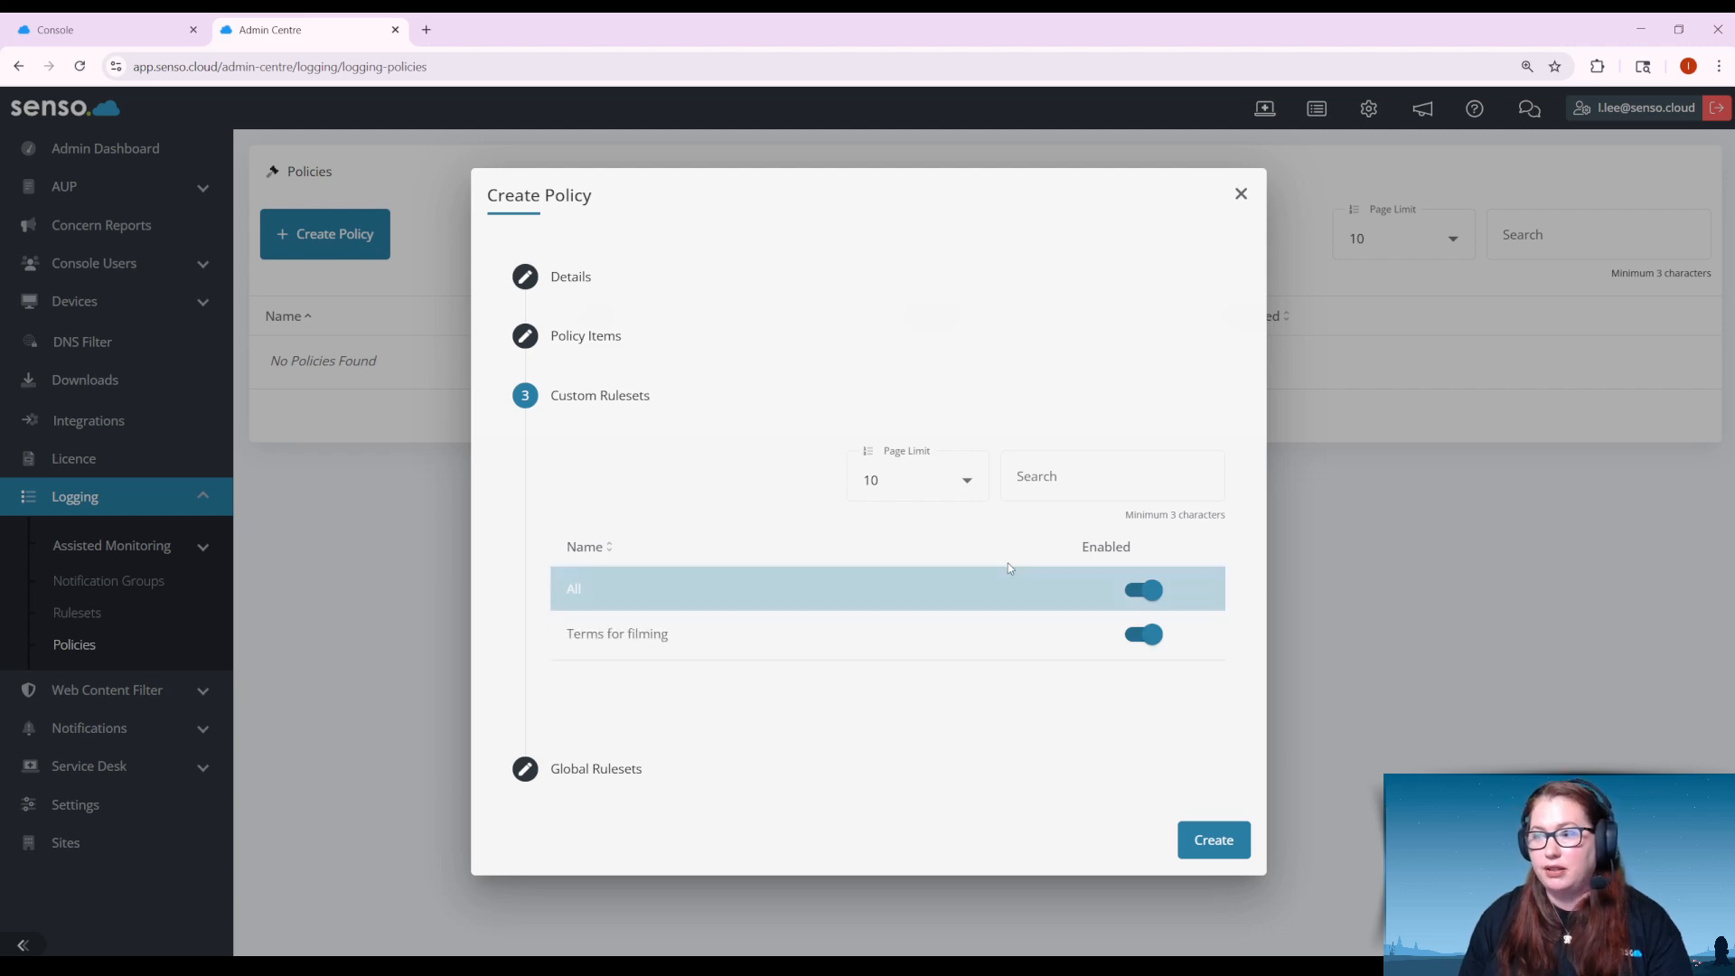
Show up to 100 global rulesets per page and examine the full list of available categories
{"action": "left_click", "coordinate": [676, 756]}
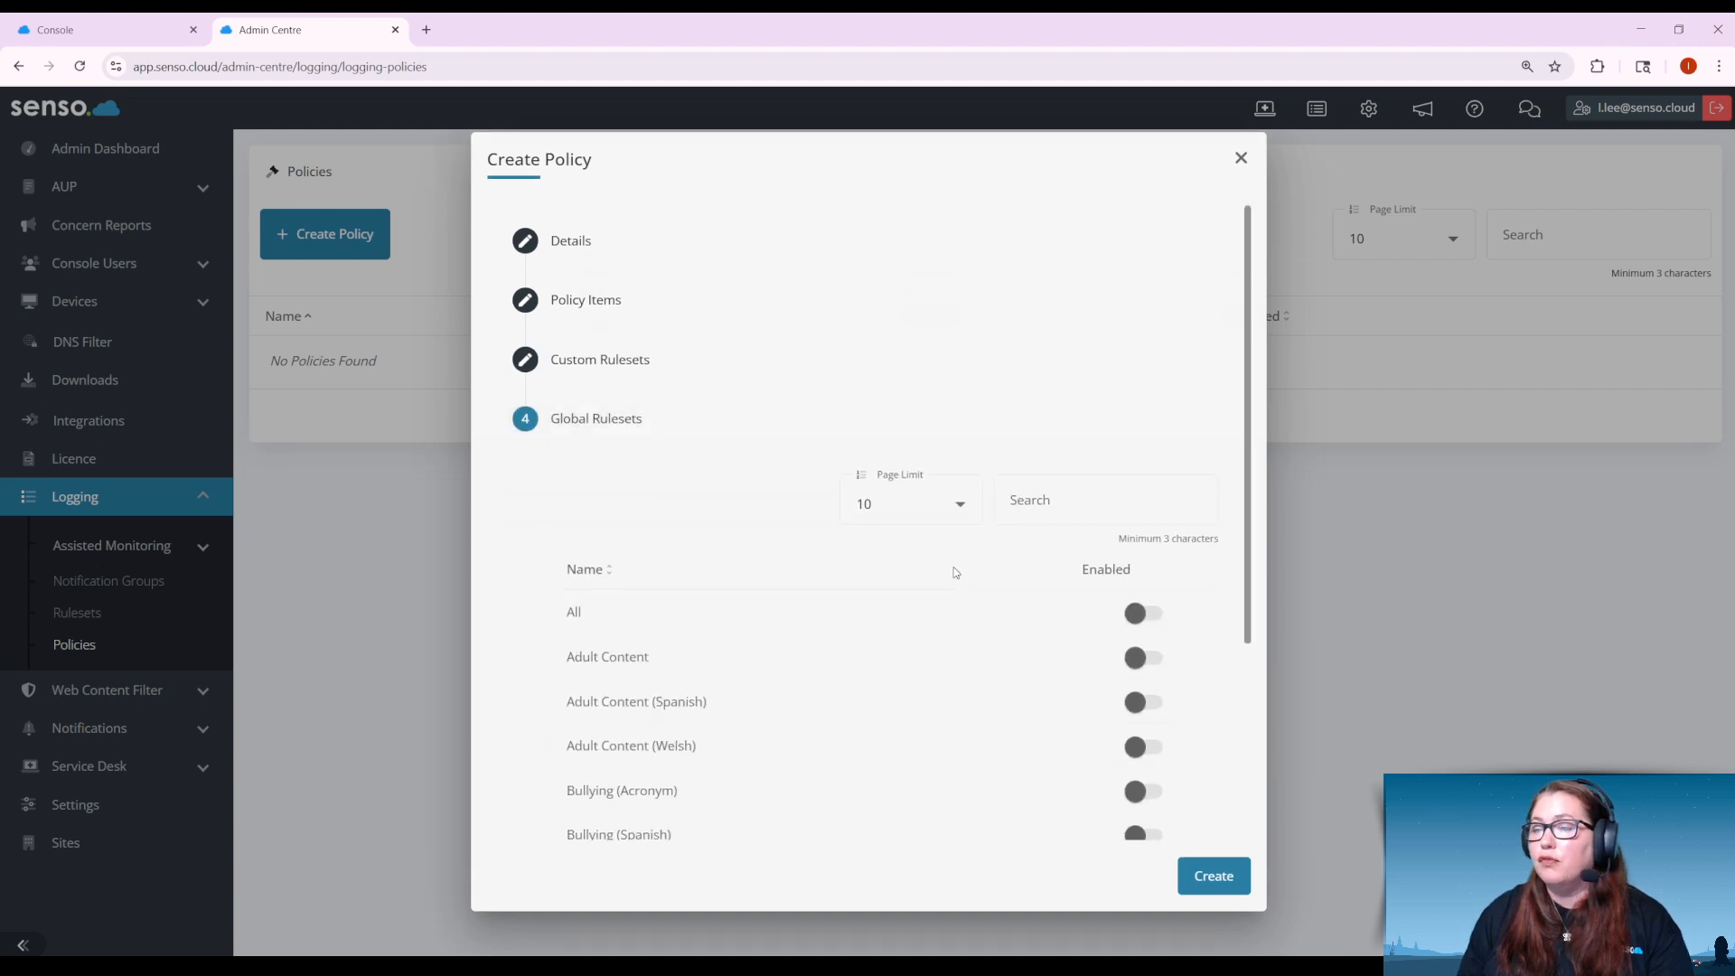
{"action": "left_click", "coordinate": [950, 504]}
{"action": "left_click", "coordinate": [897, 786]}
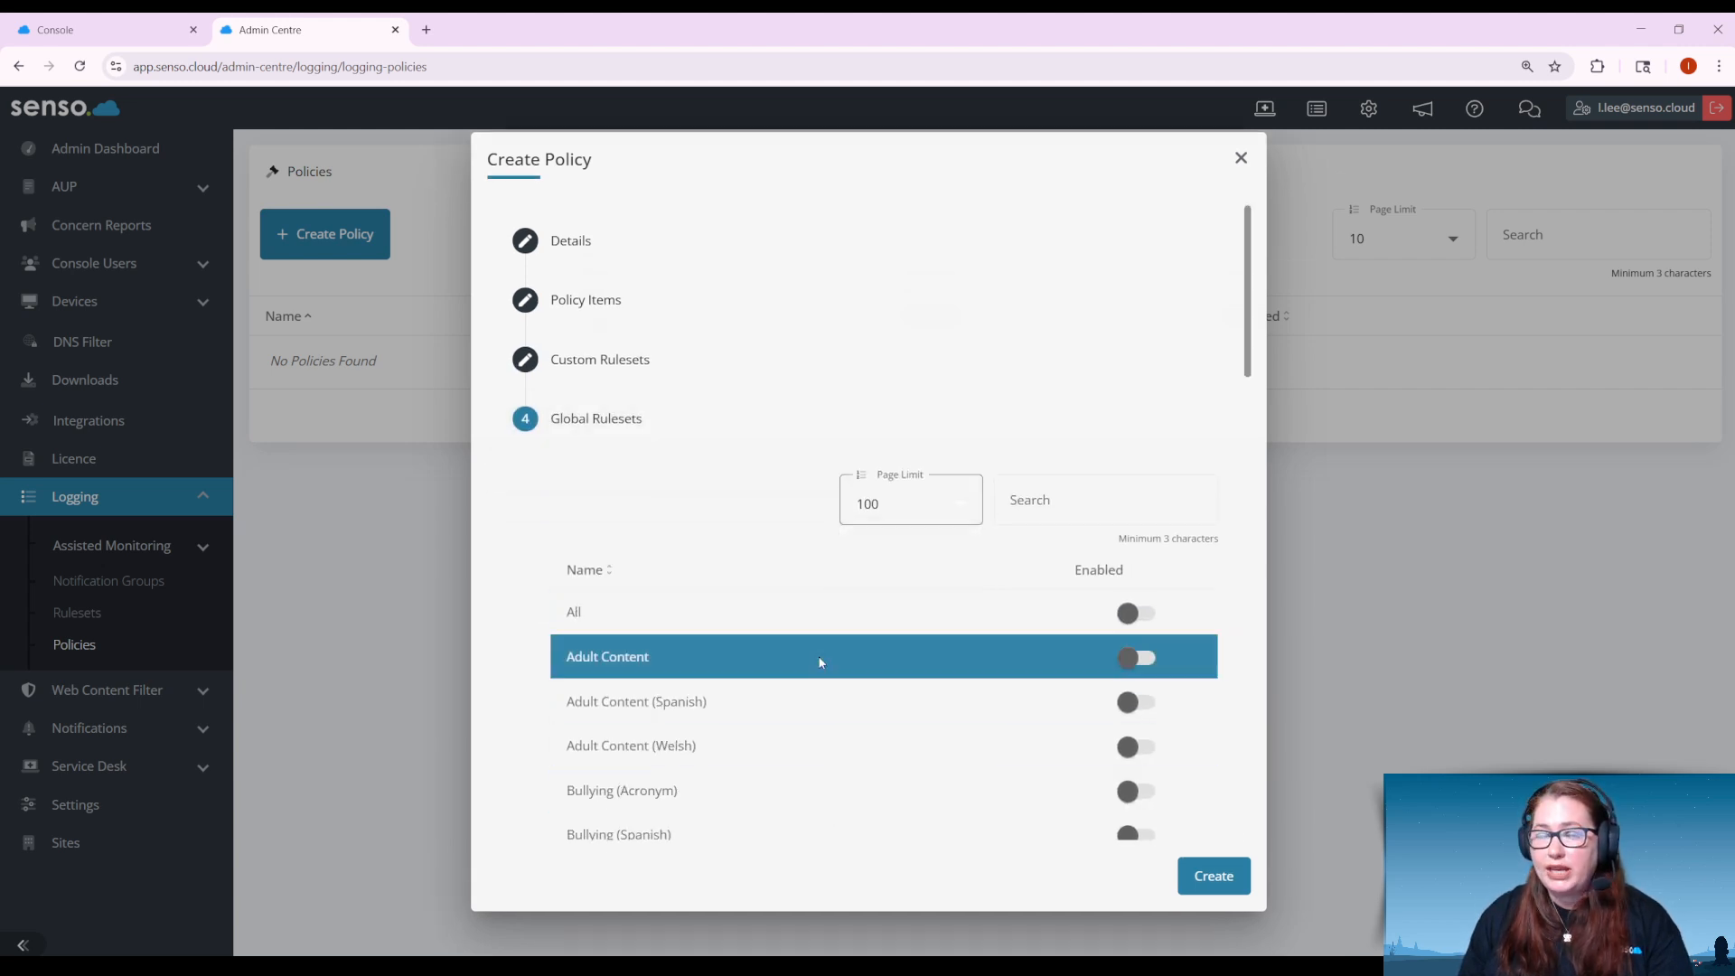
{"action": "scroll", "coordinate": [828, 666], "scroll_direction": "down", "scroll_amount": 2}
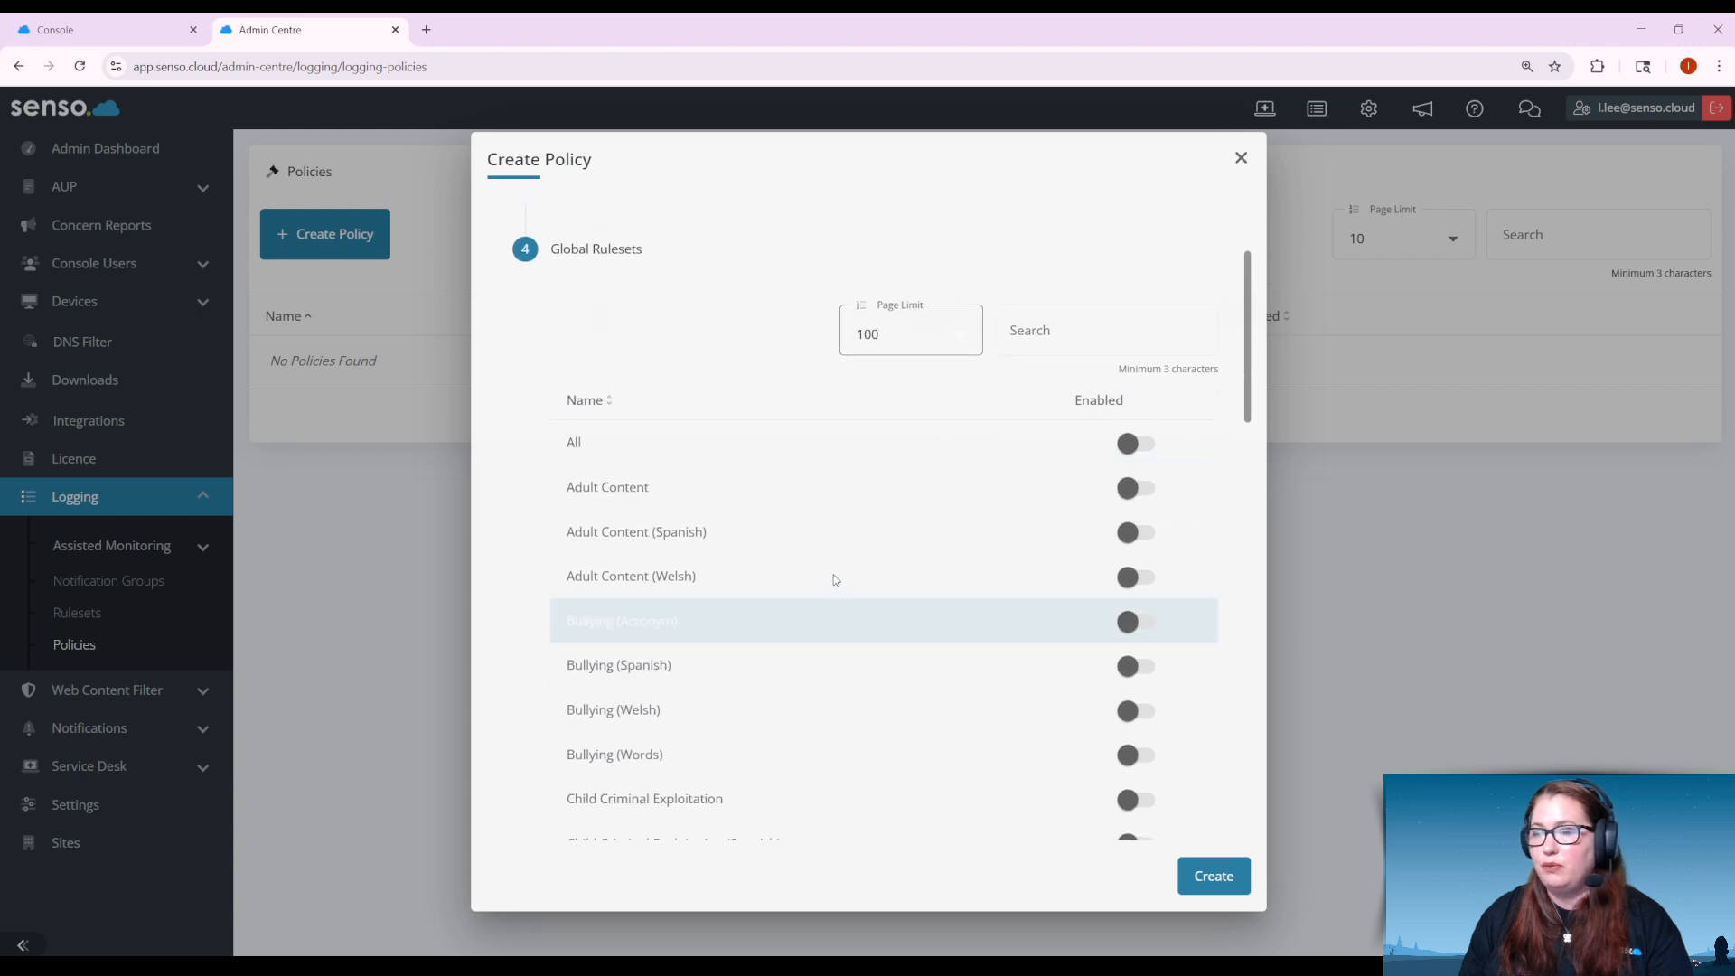
{"action": "scroll", "coordinate": [786, 539], "scroll_direction": "down", "scroll_amount": 6}
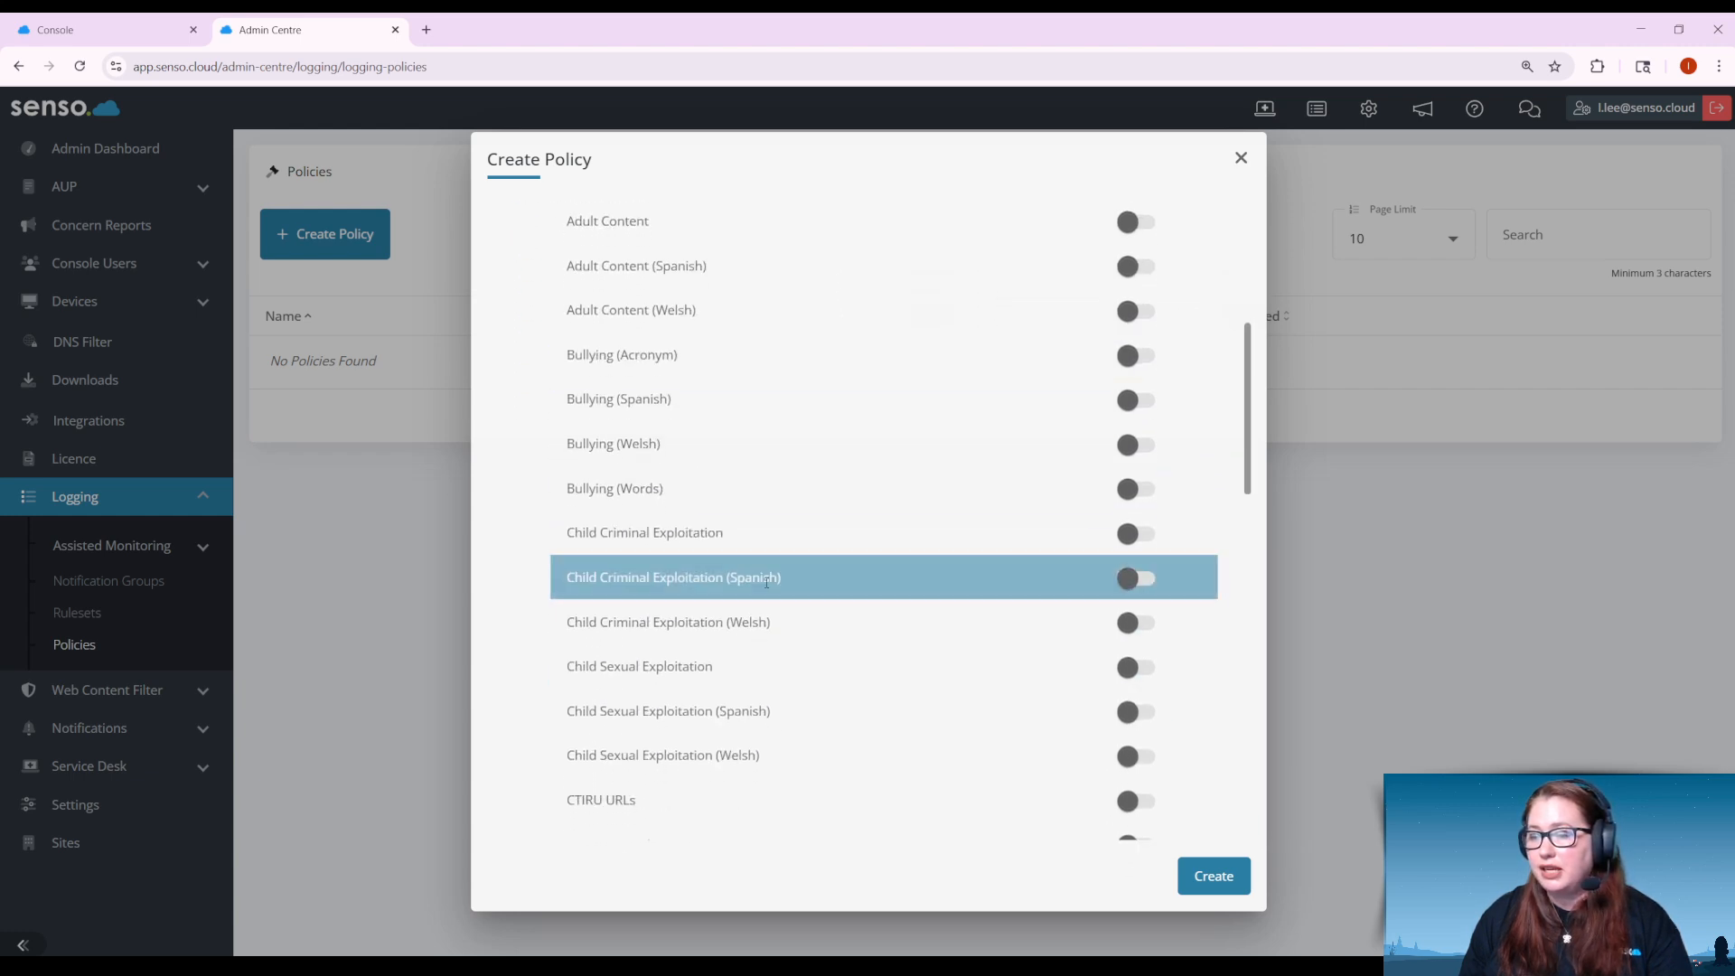
{"action": "scroll", "coordinate": [765, 587], "scroll_direction": "down", "scroll_amount": 9}
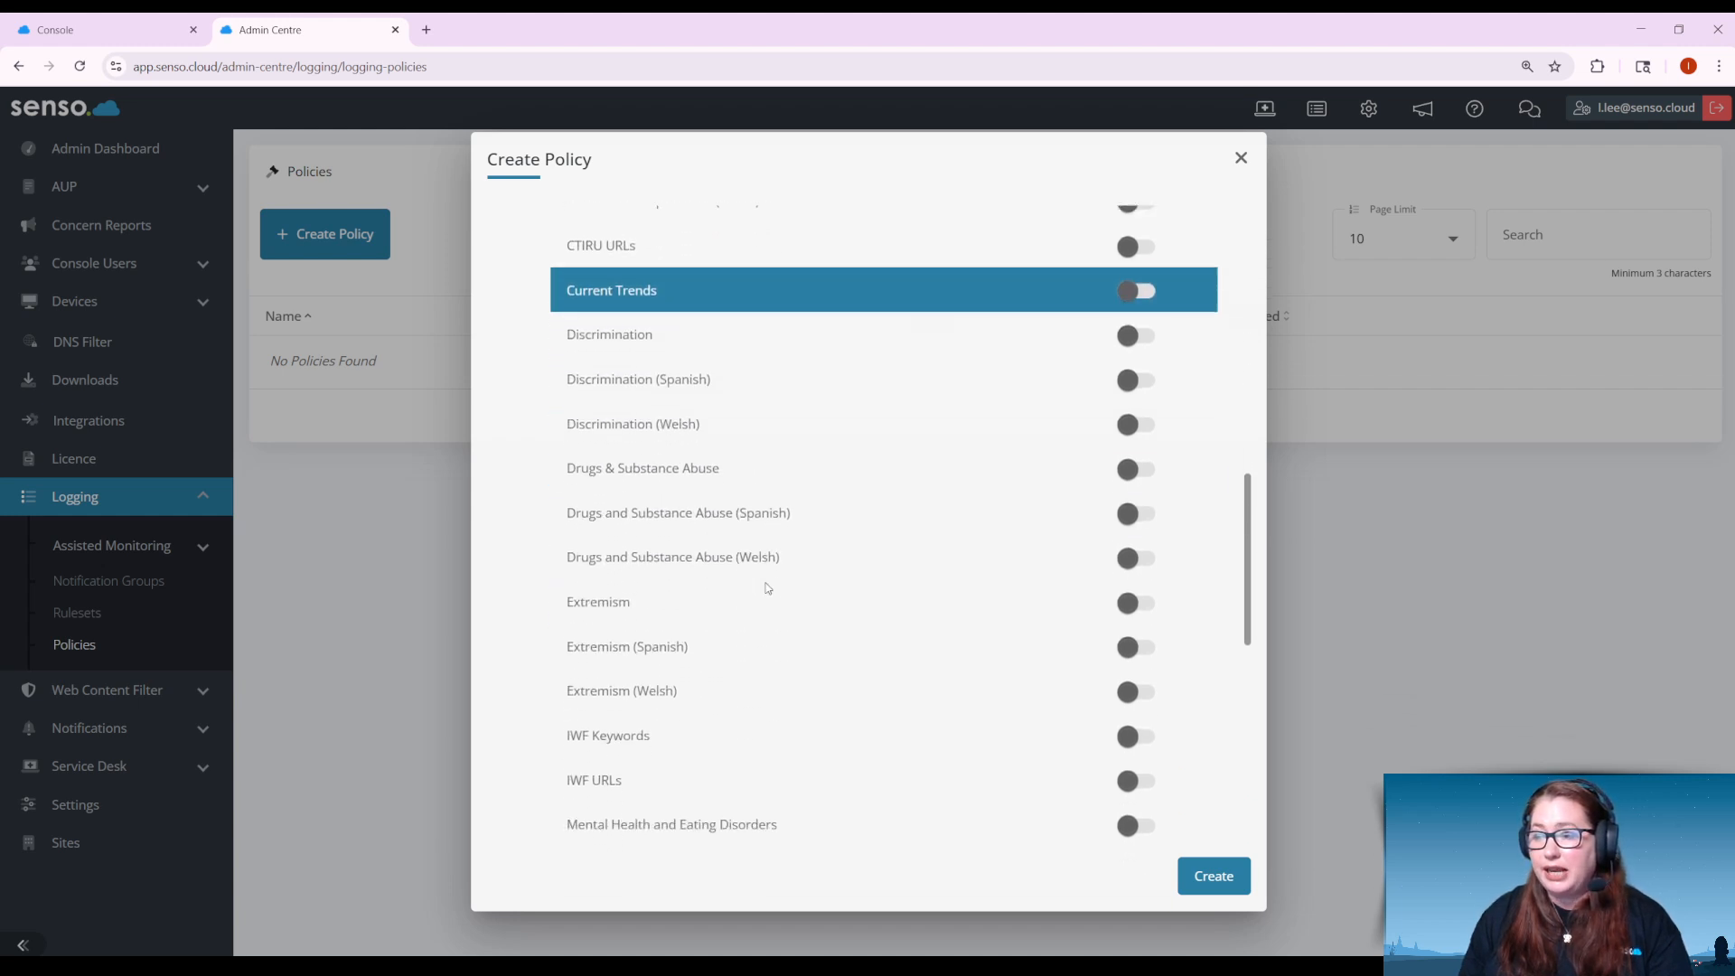
{"action": "scroll", "coordinate": [767, 588], "scroll_direction": "down", "scroll_amount": 3}
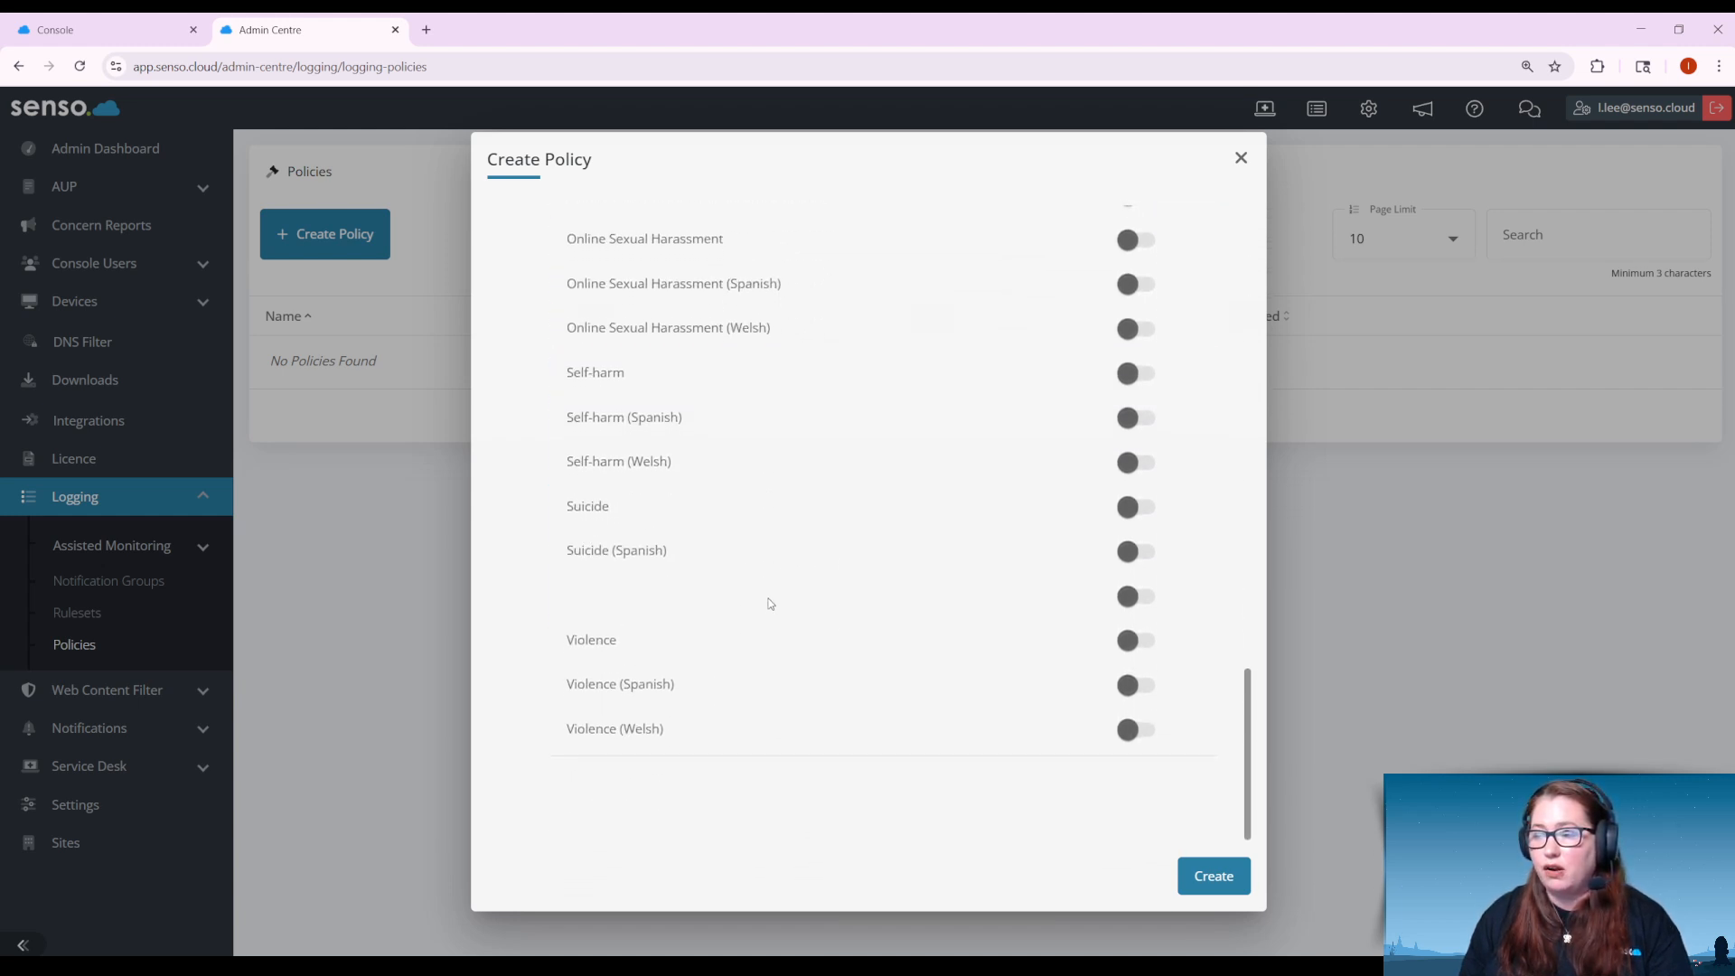
{"action": "scroll", "coordinate": [770, 620], "scroll_direction": "up", "scroll_amount": 5}
{"action": "scroll", "coordinate": [771, 627], "scroll_direction": "up", "scroll_amount": 15}
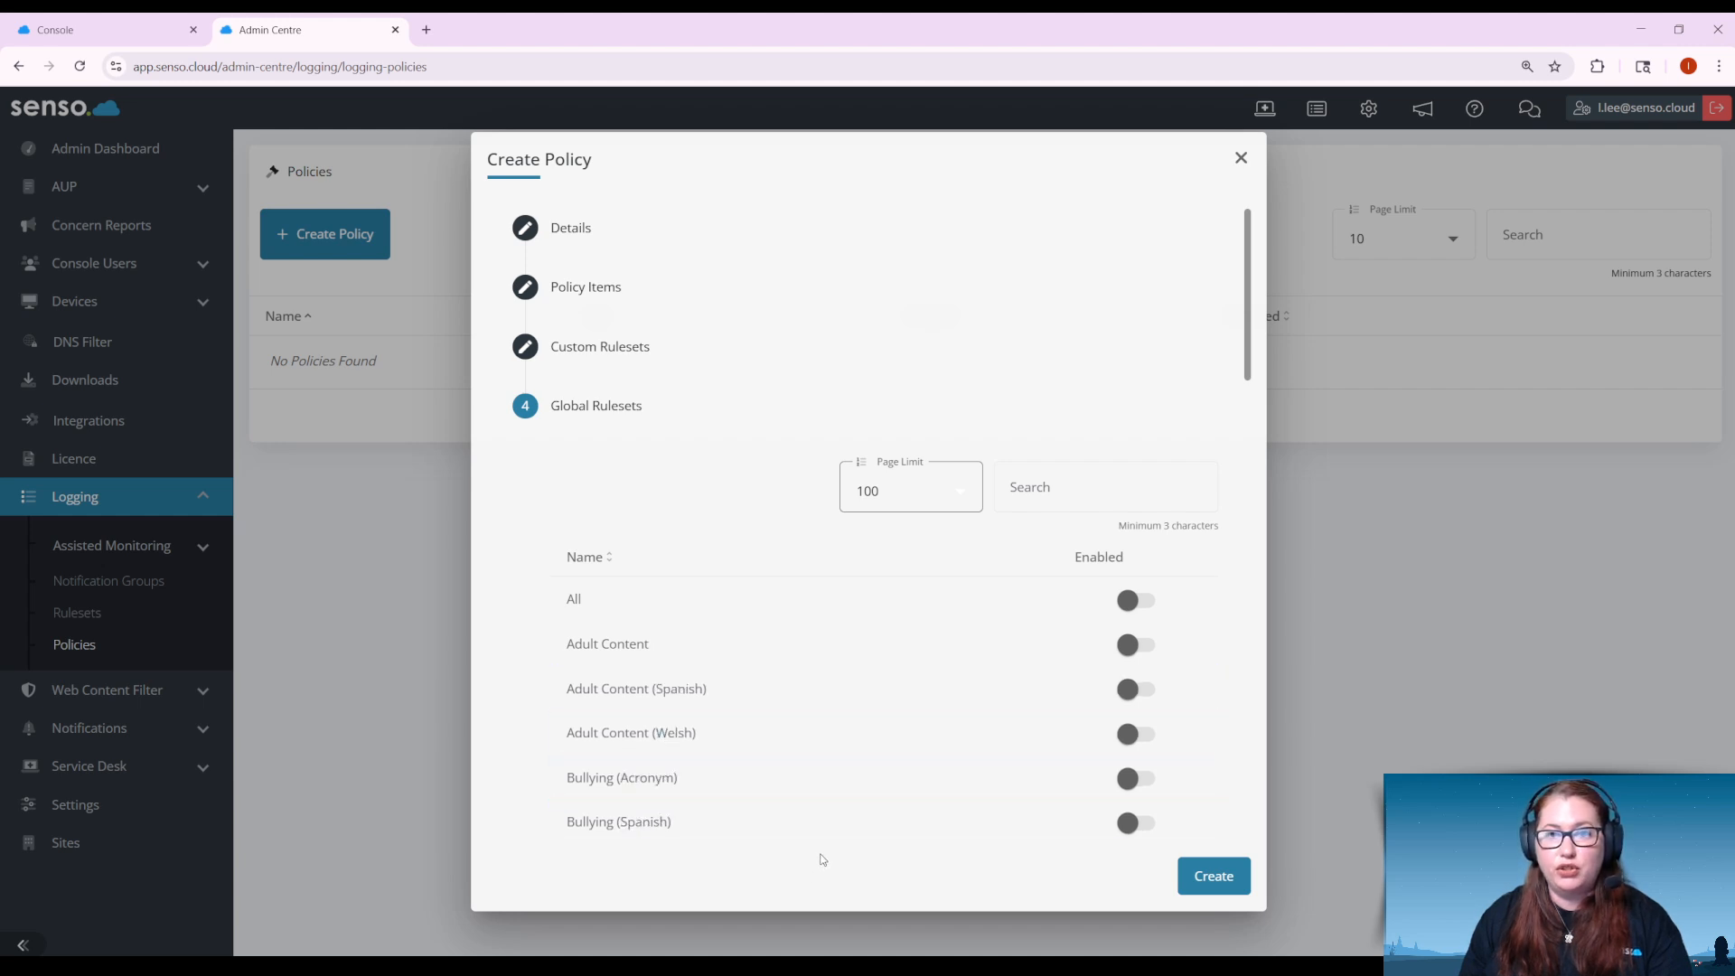
Try enabling all global rulesets and then only individual ones such as Adult Content (Welsh), Bullying (Spanish), Bullying (Words) and Bullying (Welsh)
{"action": "left_click", "coordinate": [1136, 599]}
{"action": "scroll", "coordinate": [832, 743], "scroll_direction": "down", "scroll_amount": 2}
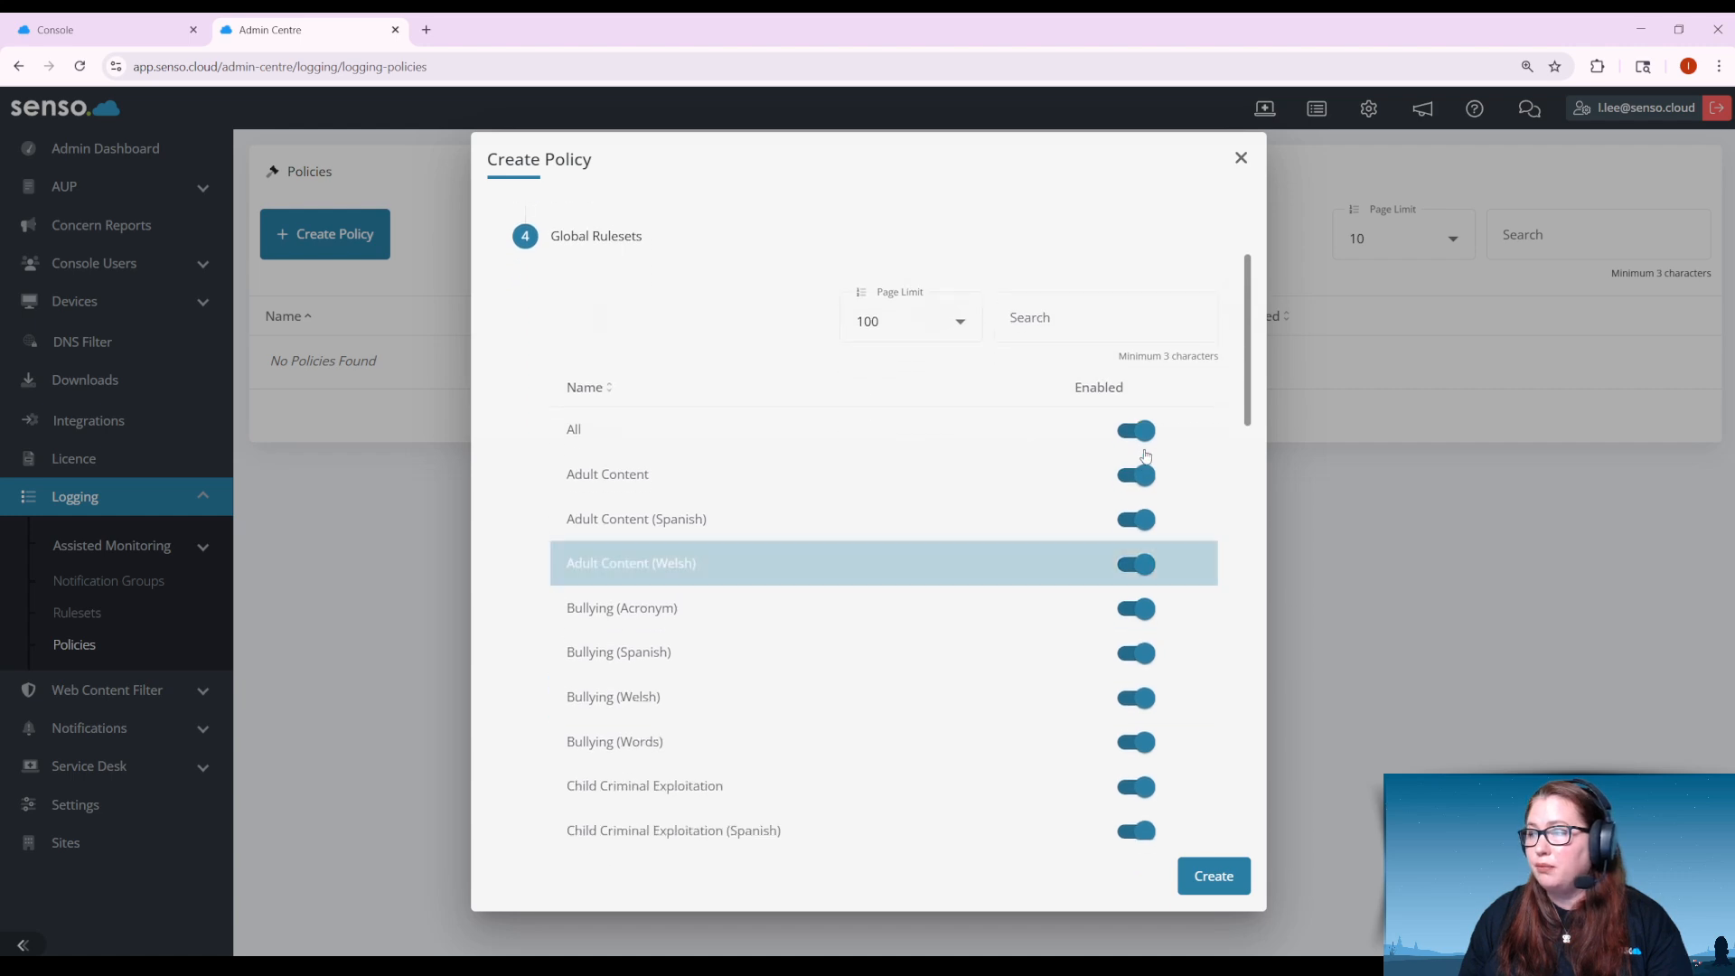
{"action": "left_click", "coordinate": [1135, 564]}
{"action": "left_click", "coordinate": [1136, 652]}
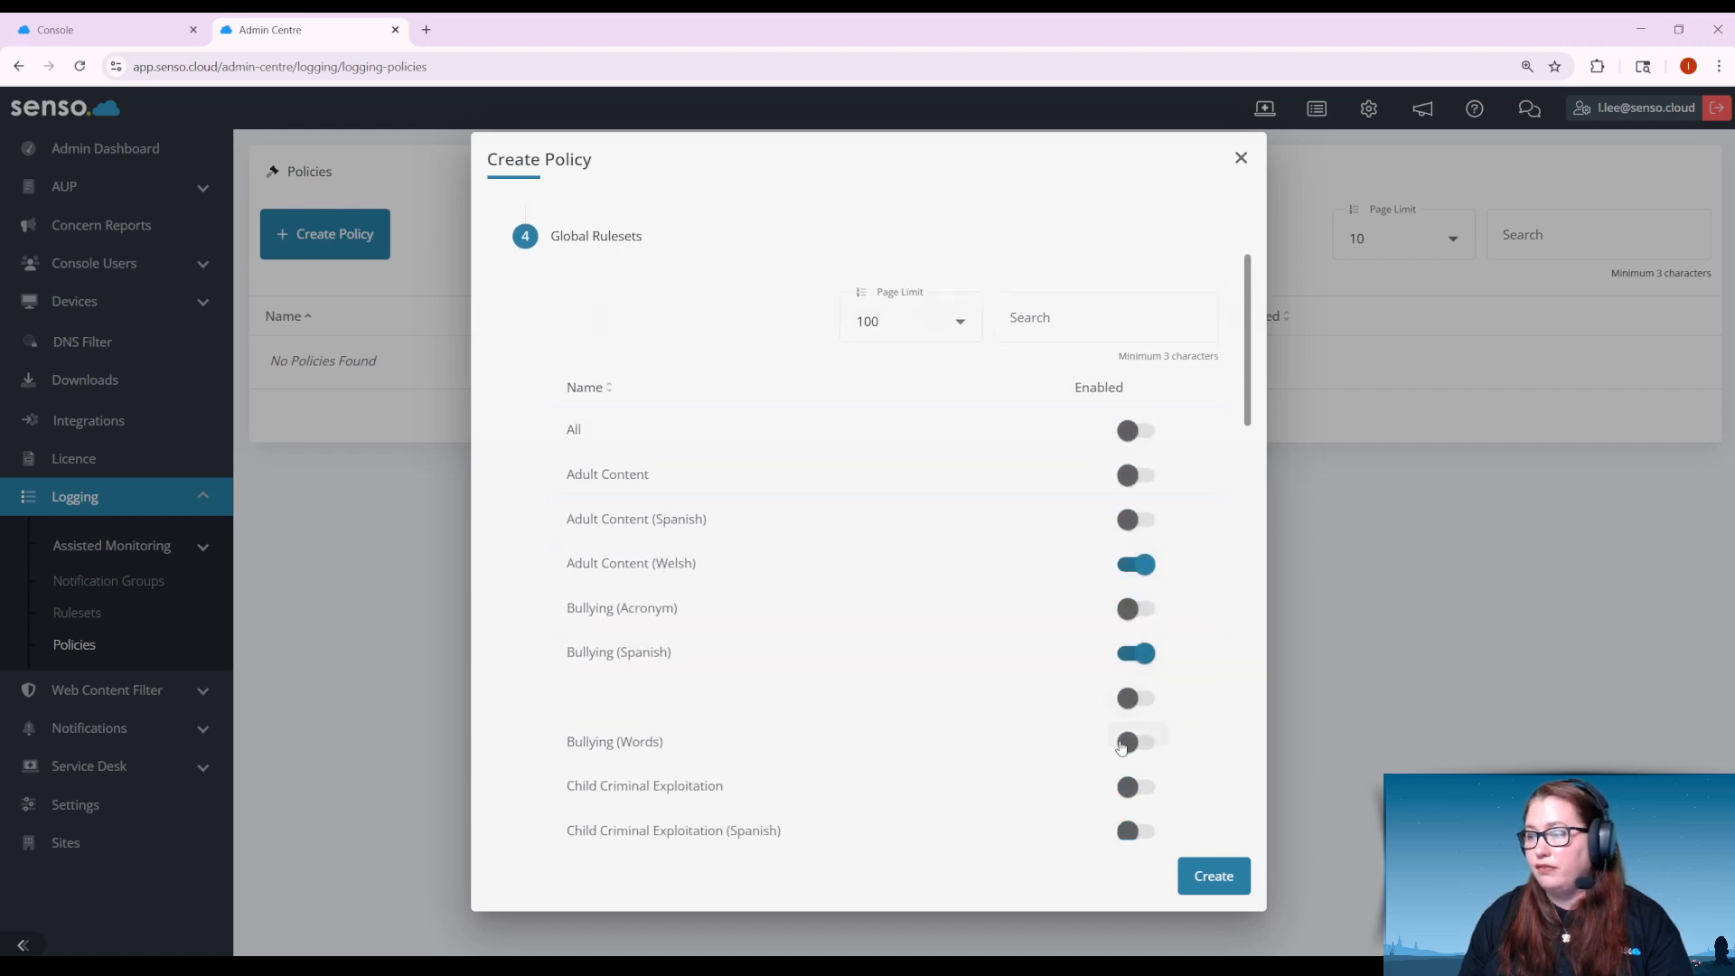
{"action": "left_click", "coordinate": [1135, 741]}
{"action": "left_click", "coordinate": [1135, 699]}
Enable all global rulesets and create the policy
{"action": "left_click", "coordinate": [1136, 430]}
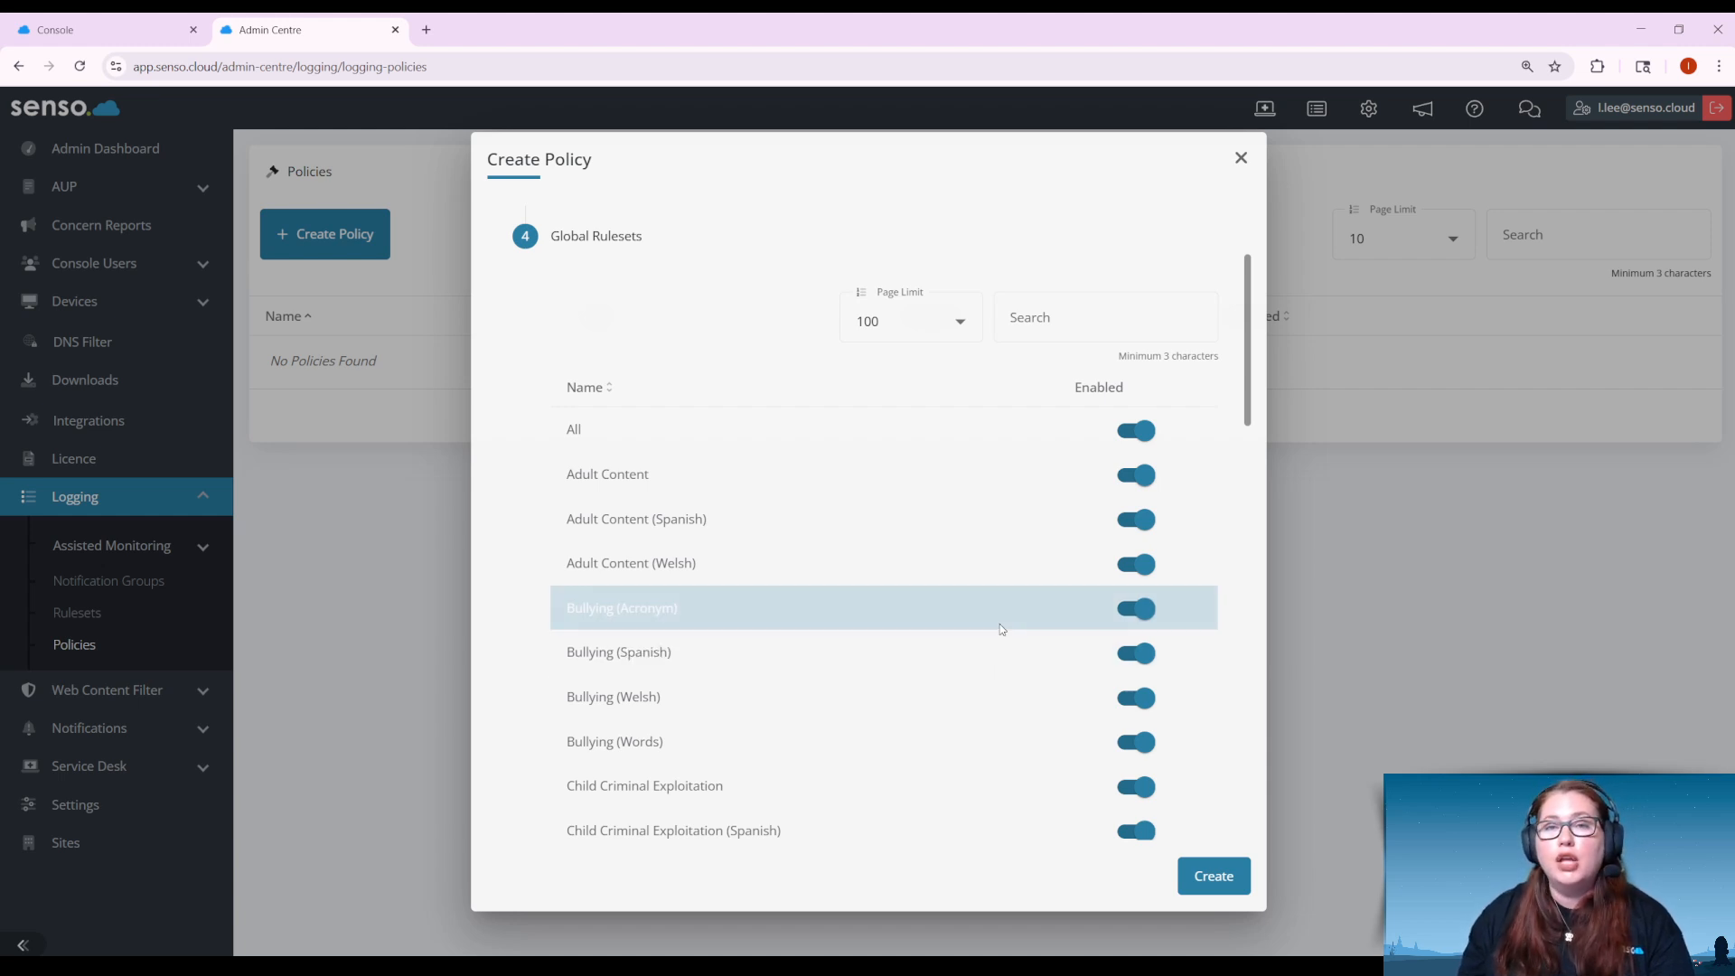
{"action": "left_click", "coordinate": [1214, 874]}
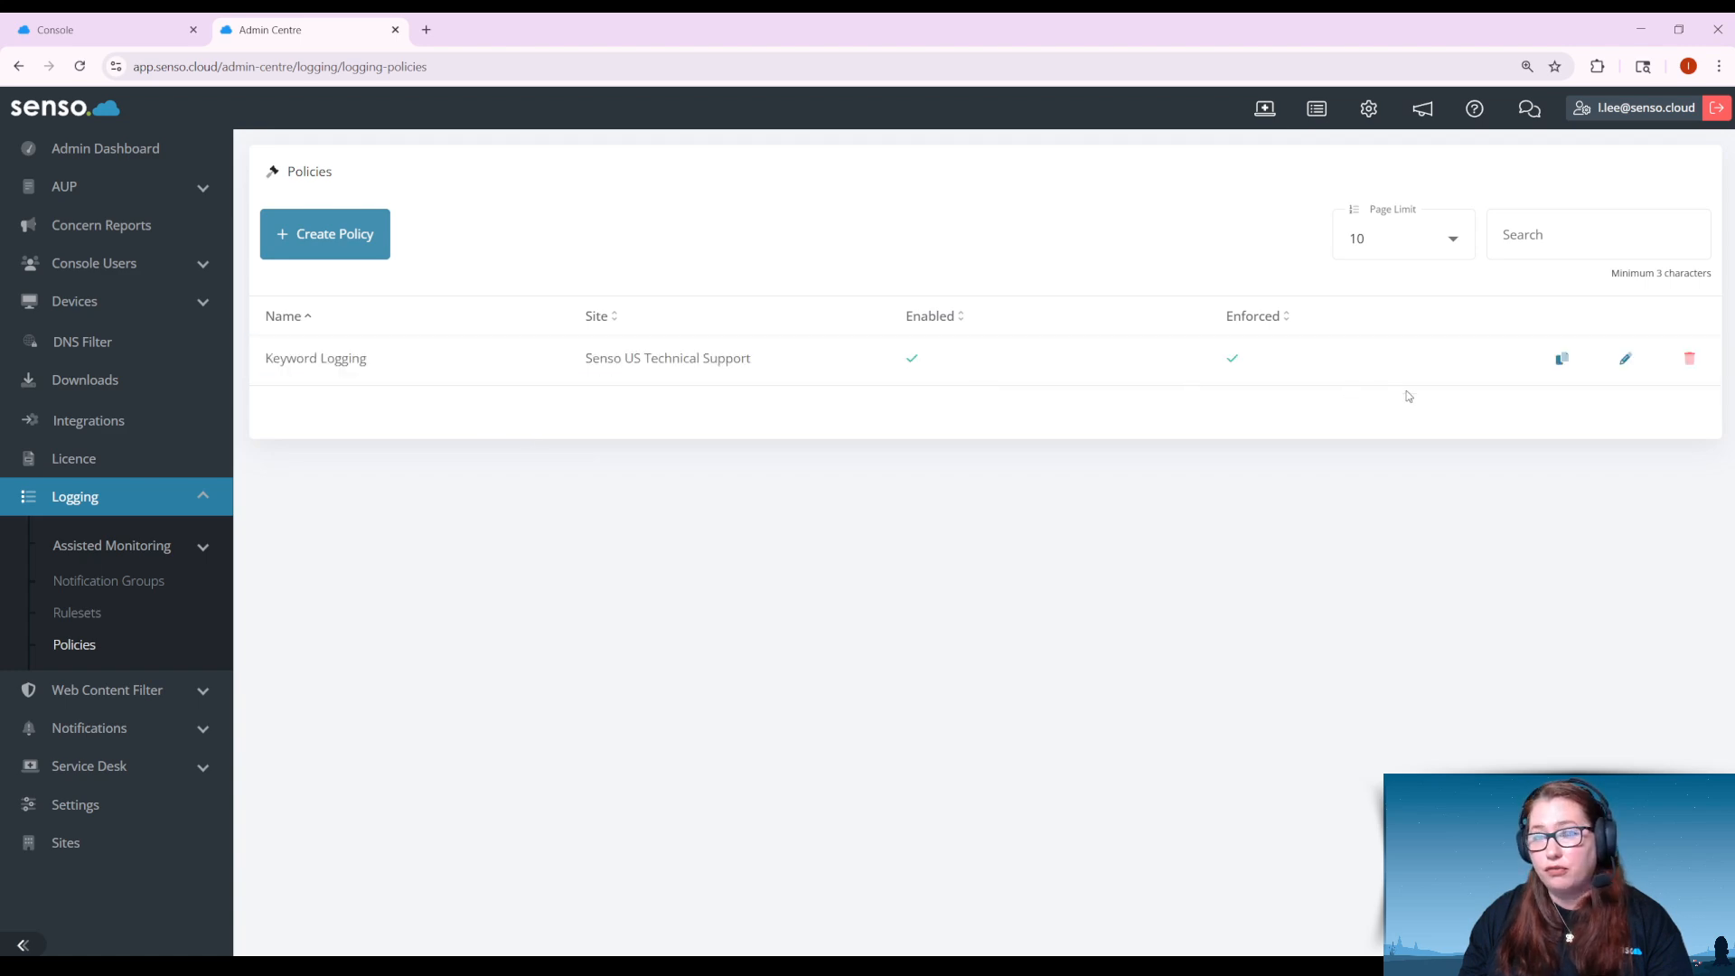
Examine the copy form and the edit form of the Keyword Logging policy, closing each without changes
{"action": "left_click", "coordinate": [1560, 359]}
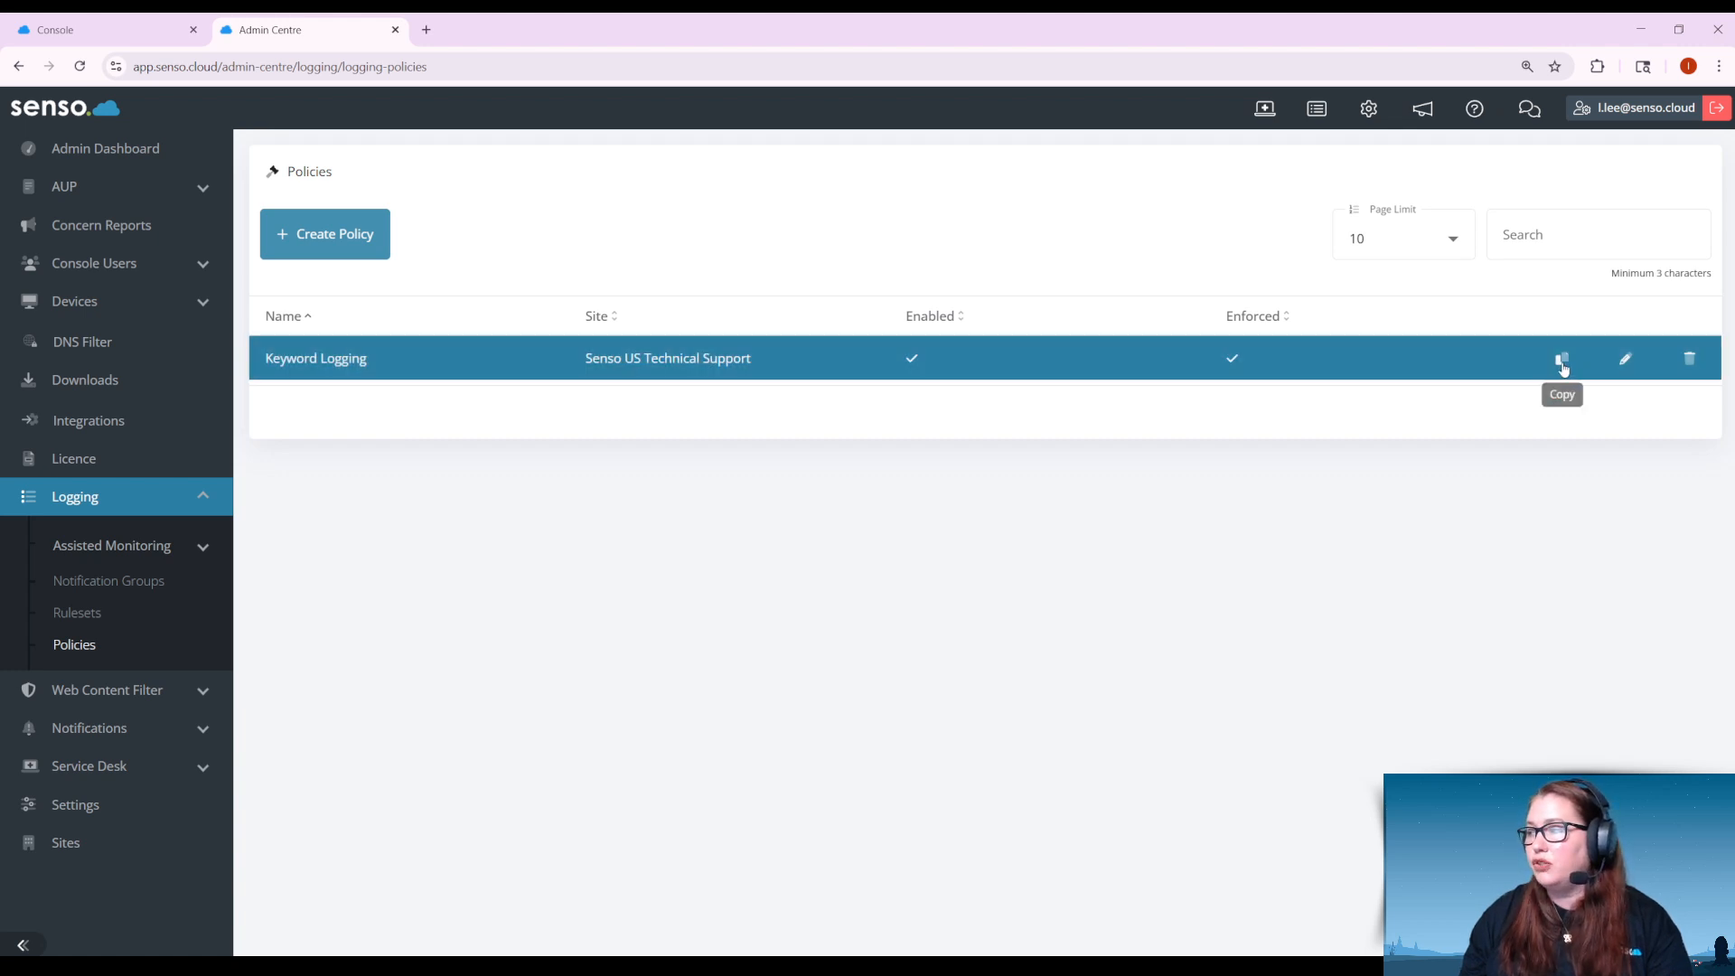
{"action": "left_click", "coordinate": [1562, 362]}
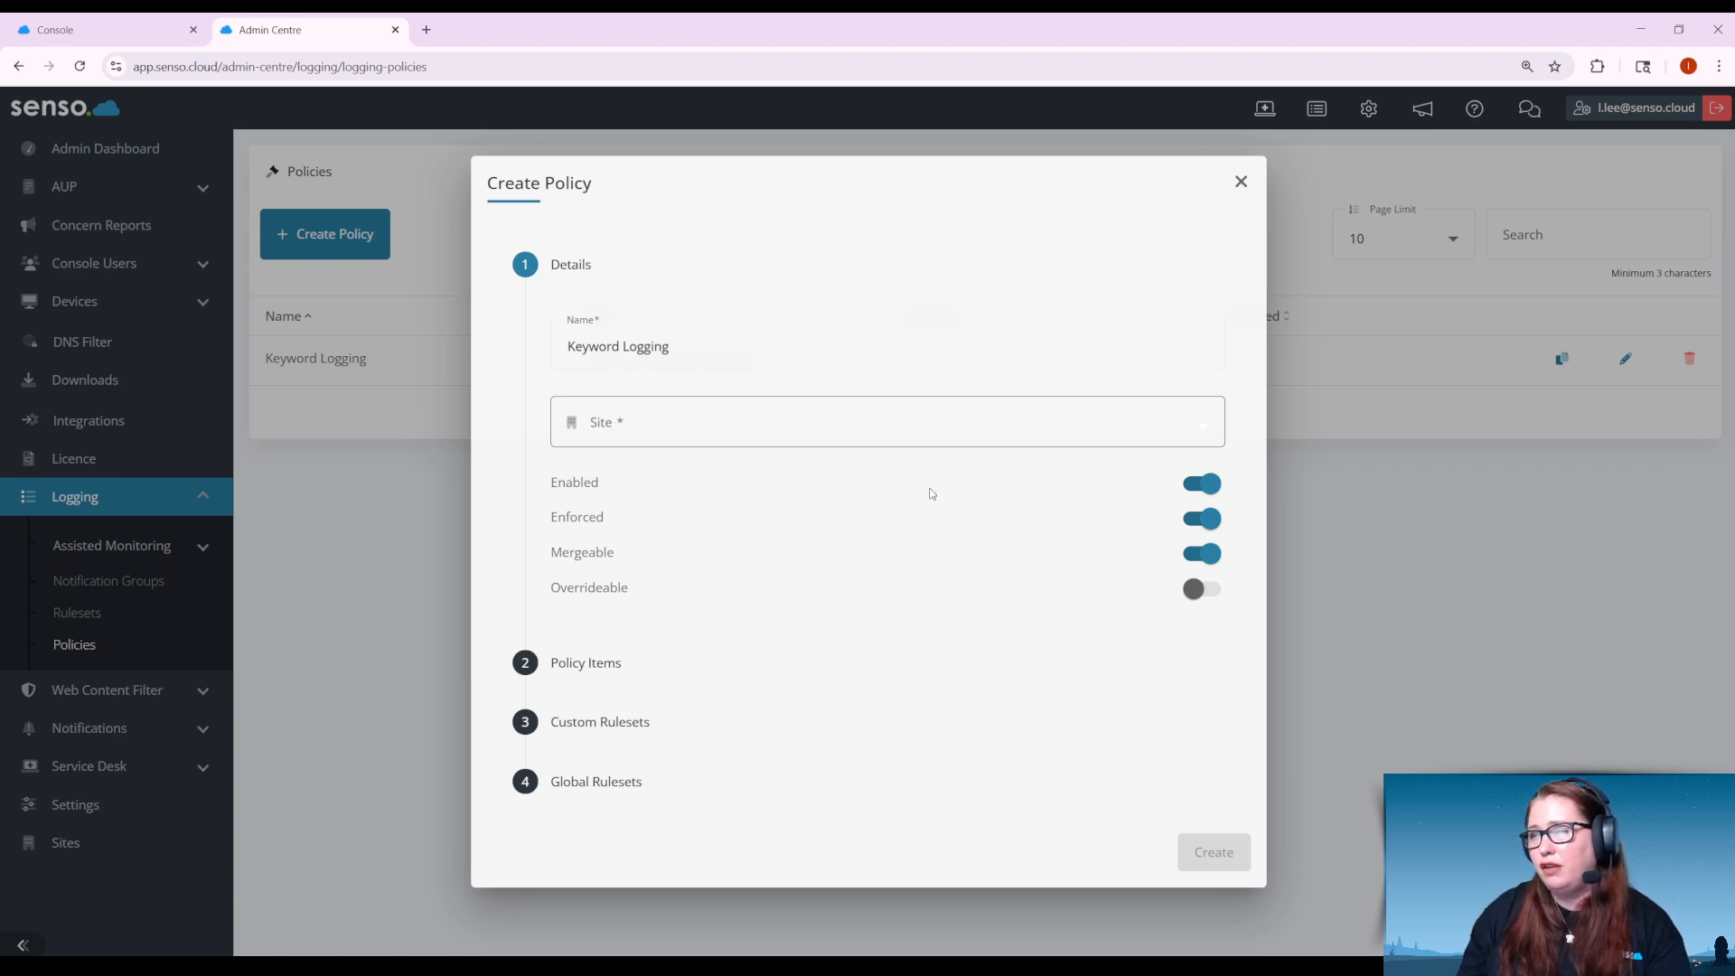
{"action": "left_click", "coordinate": [1241, 182]}
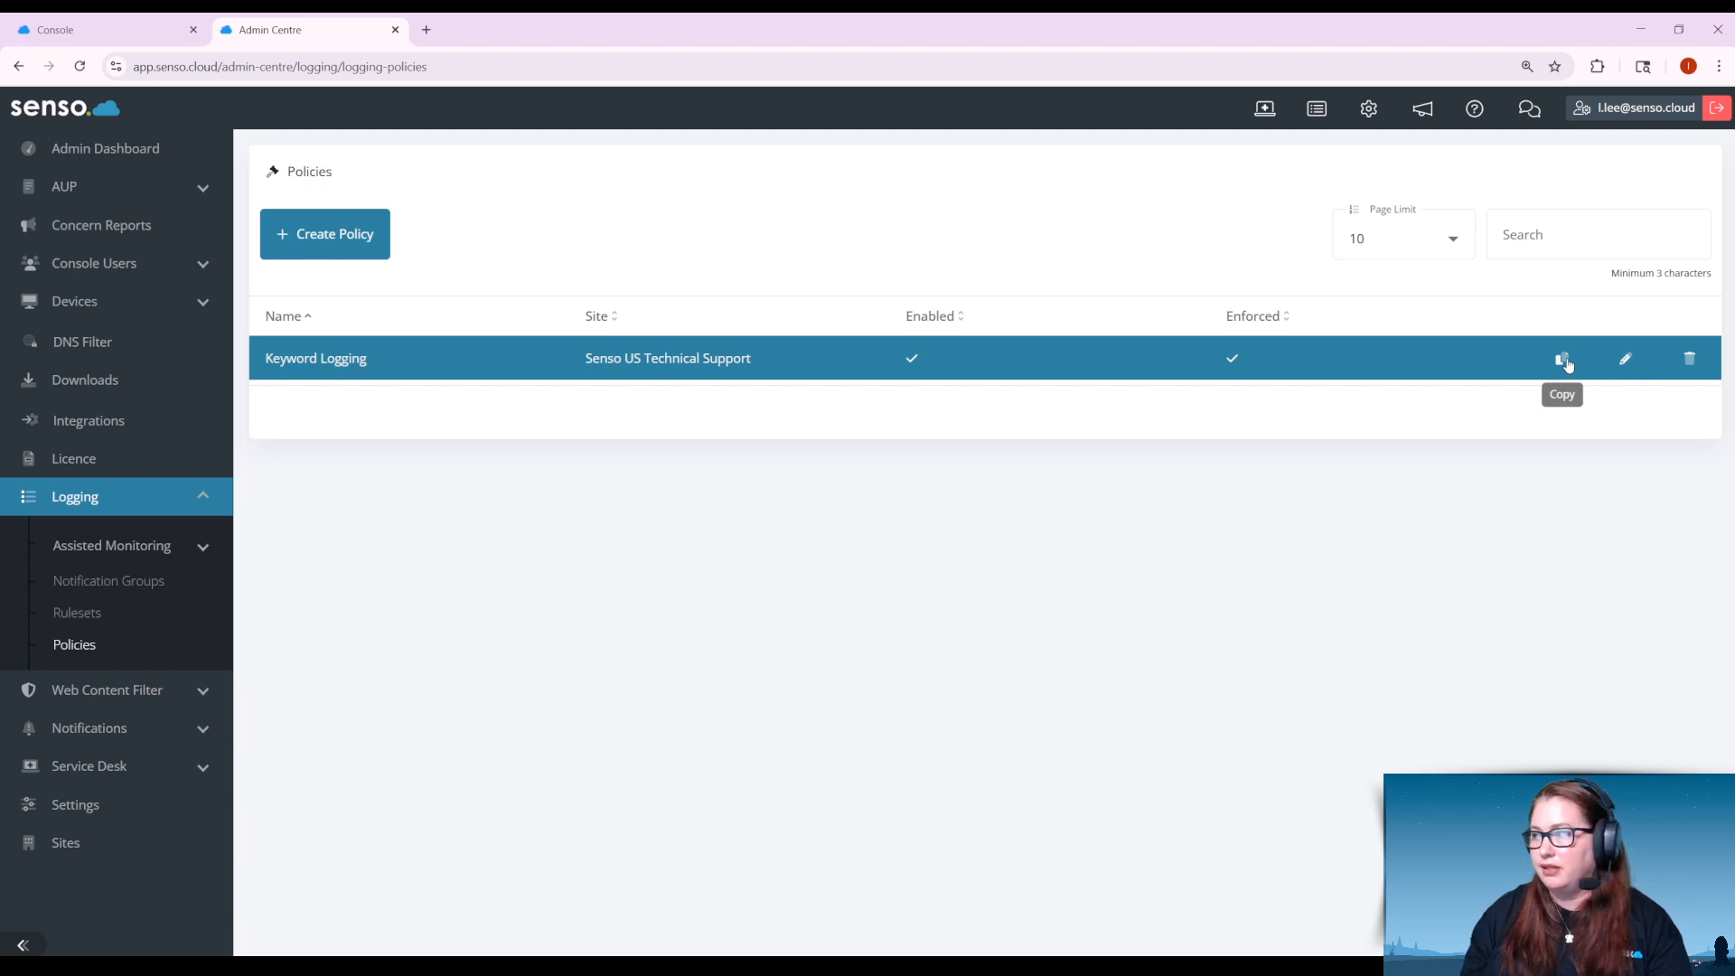
{"action": "left_click", "coordinate": [1625, 358]}
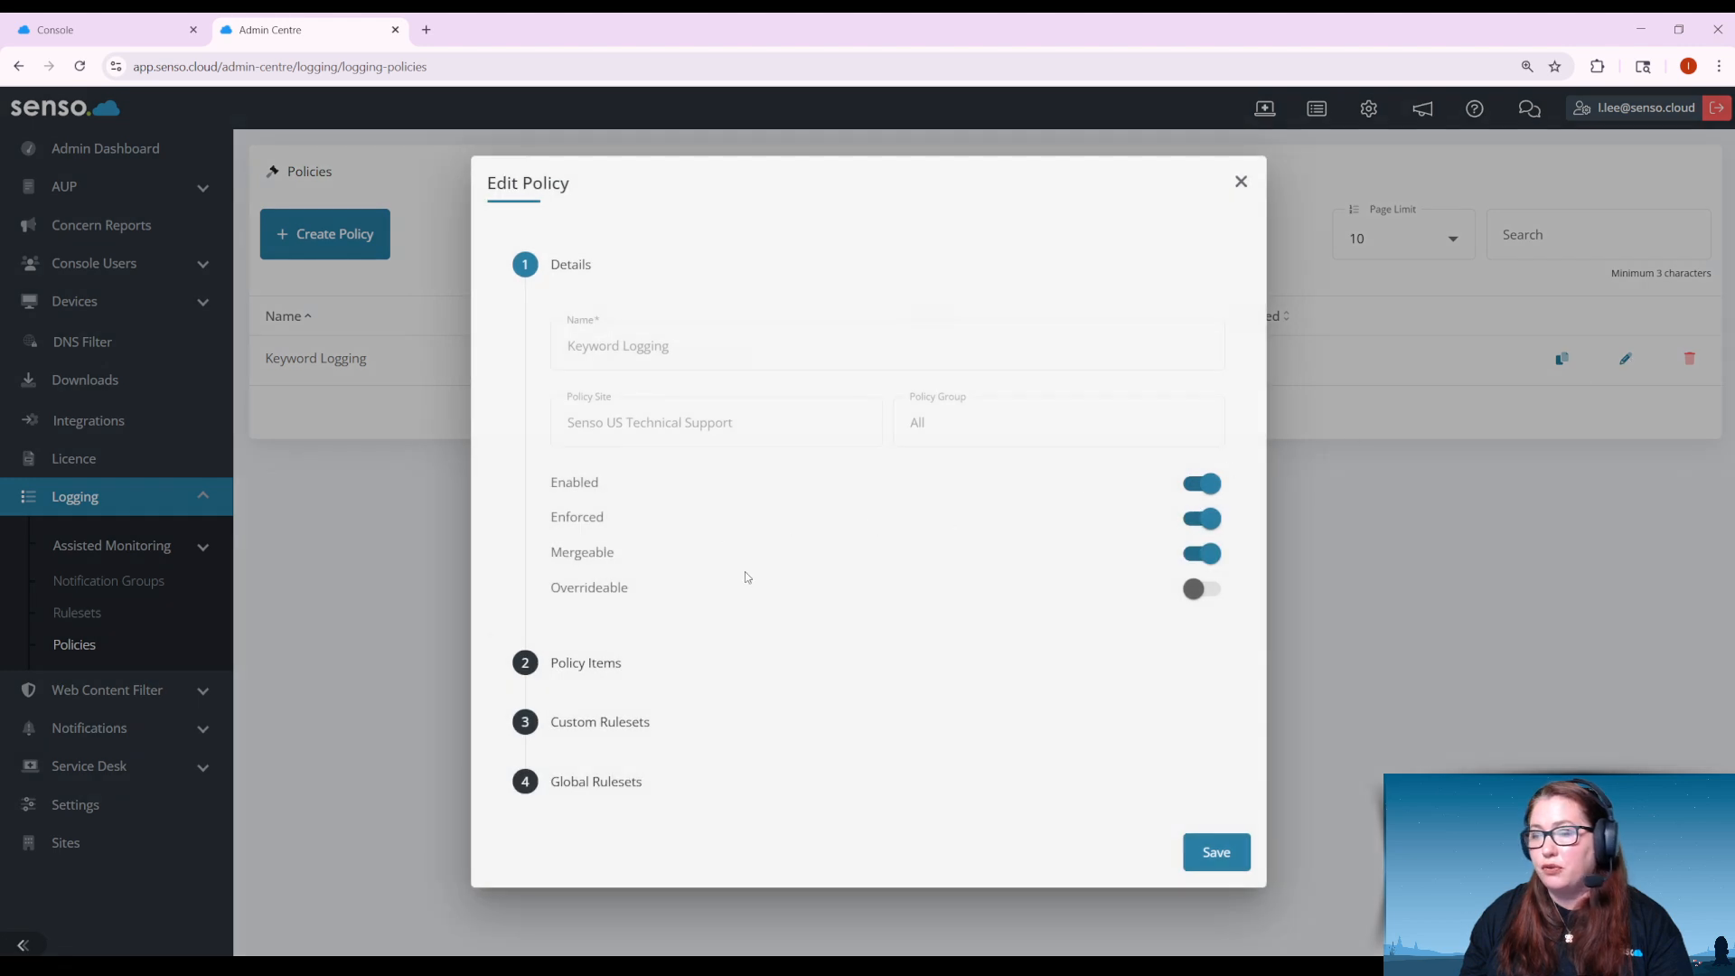
{"action": "left_click", "coordinate": [1240, 182]}
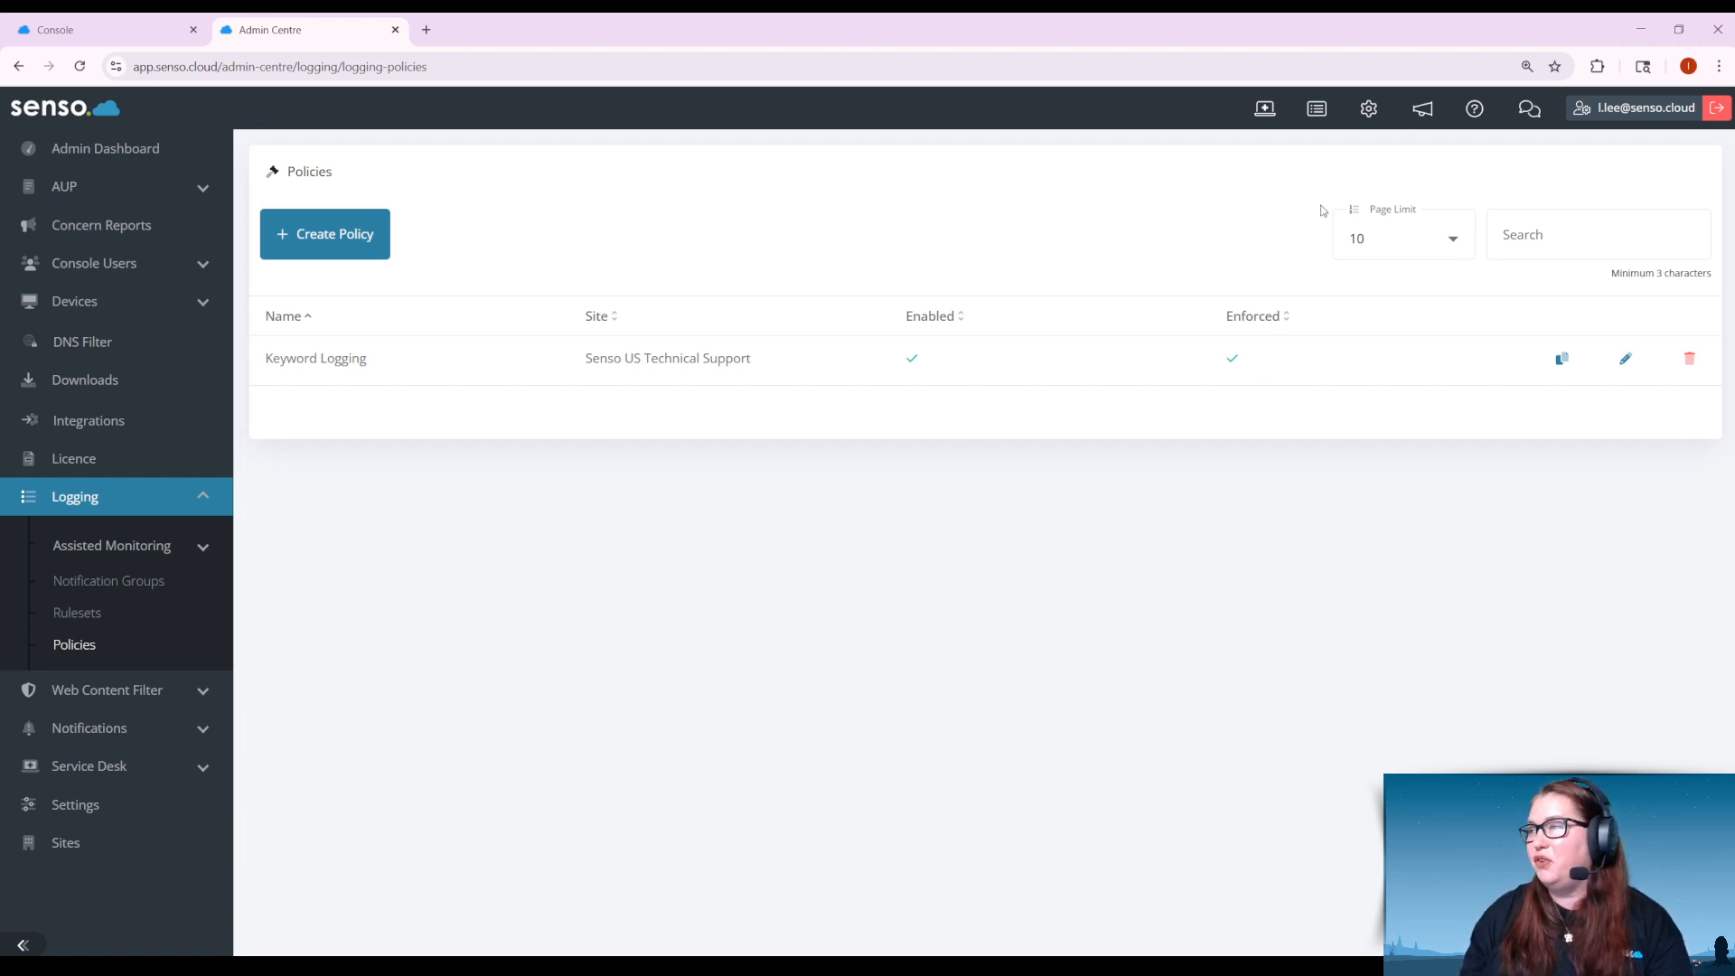
Open the keystroke logs, view the enlarged capture for the phrase games, and examine the logged phrases, devices and severities
{"action": "left_click", "coordinate": [1318, 111]}
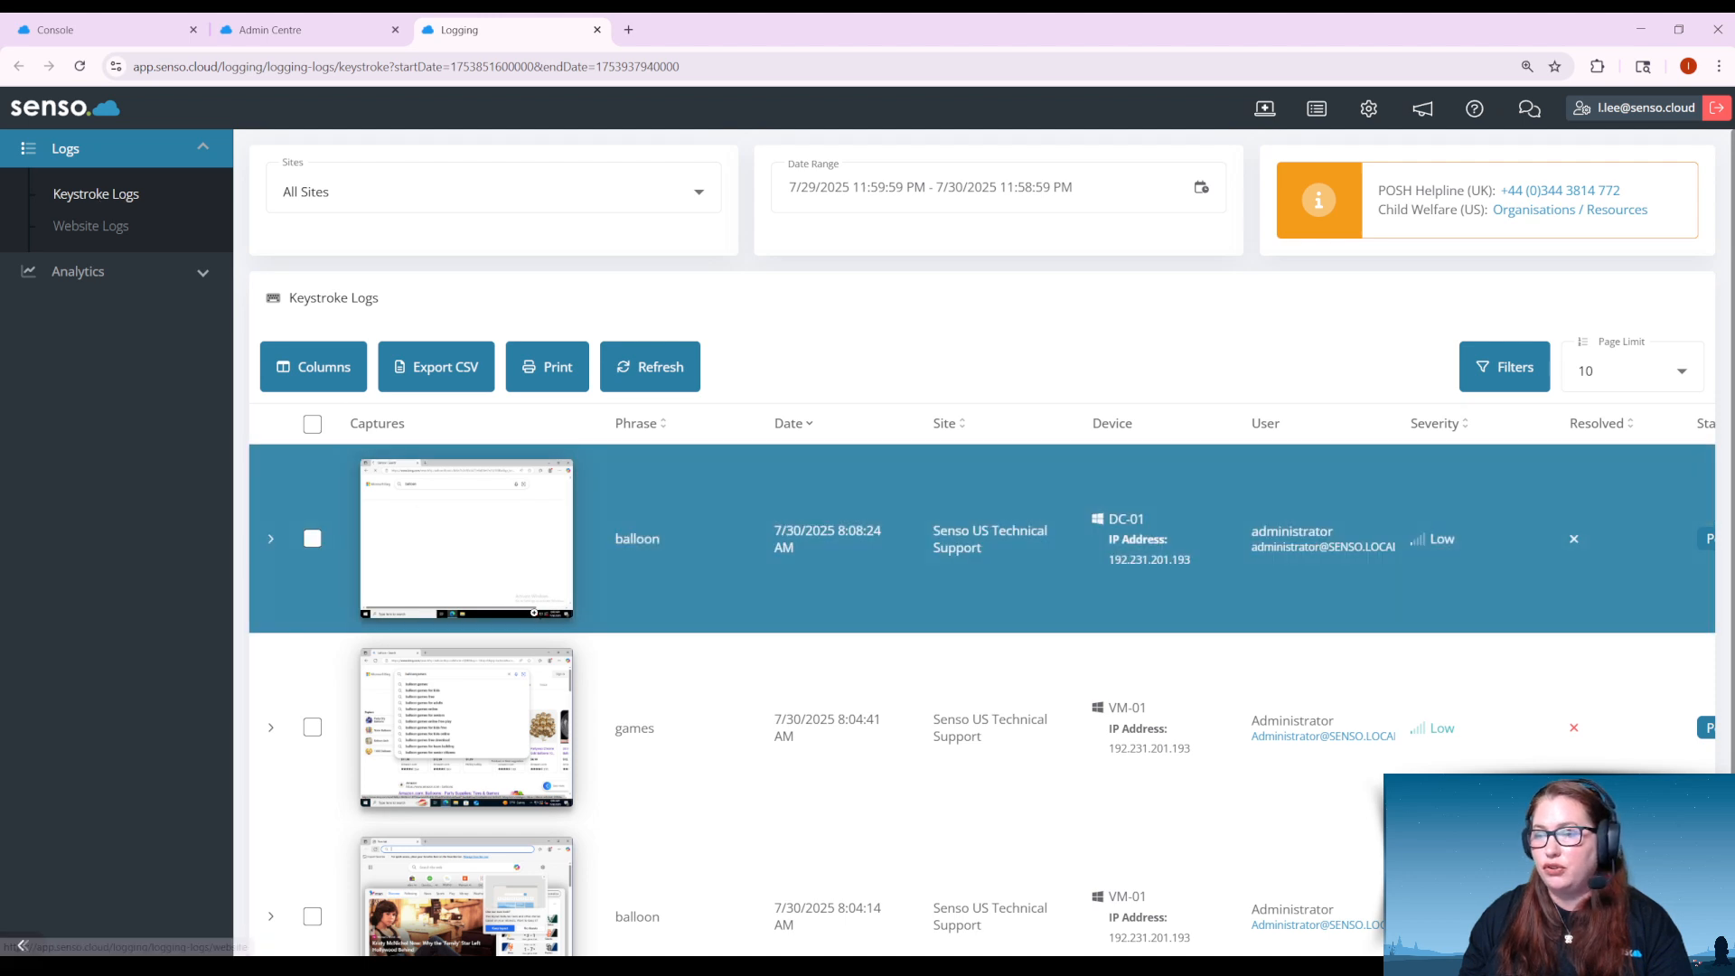
{"action": "scroll", "coordinate": [543, 634], "scroll_direction": "down", "scroll_amount": 2}
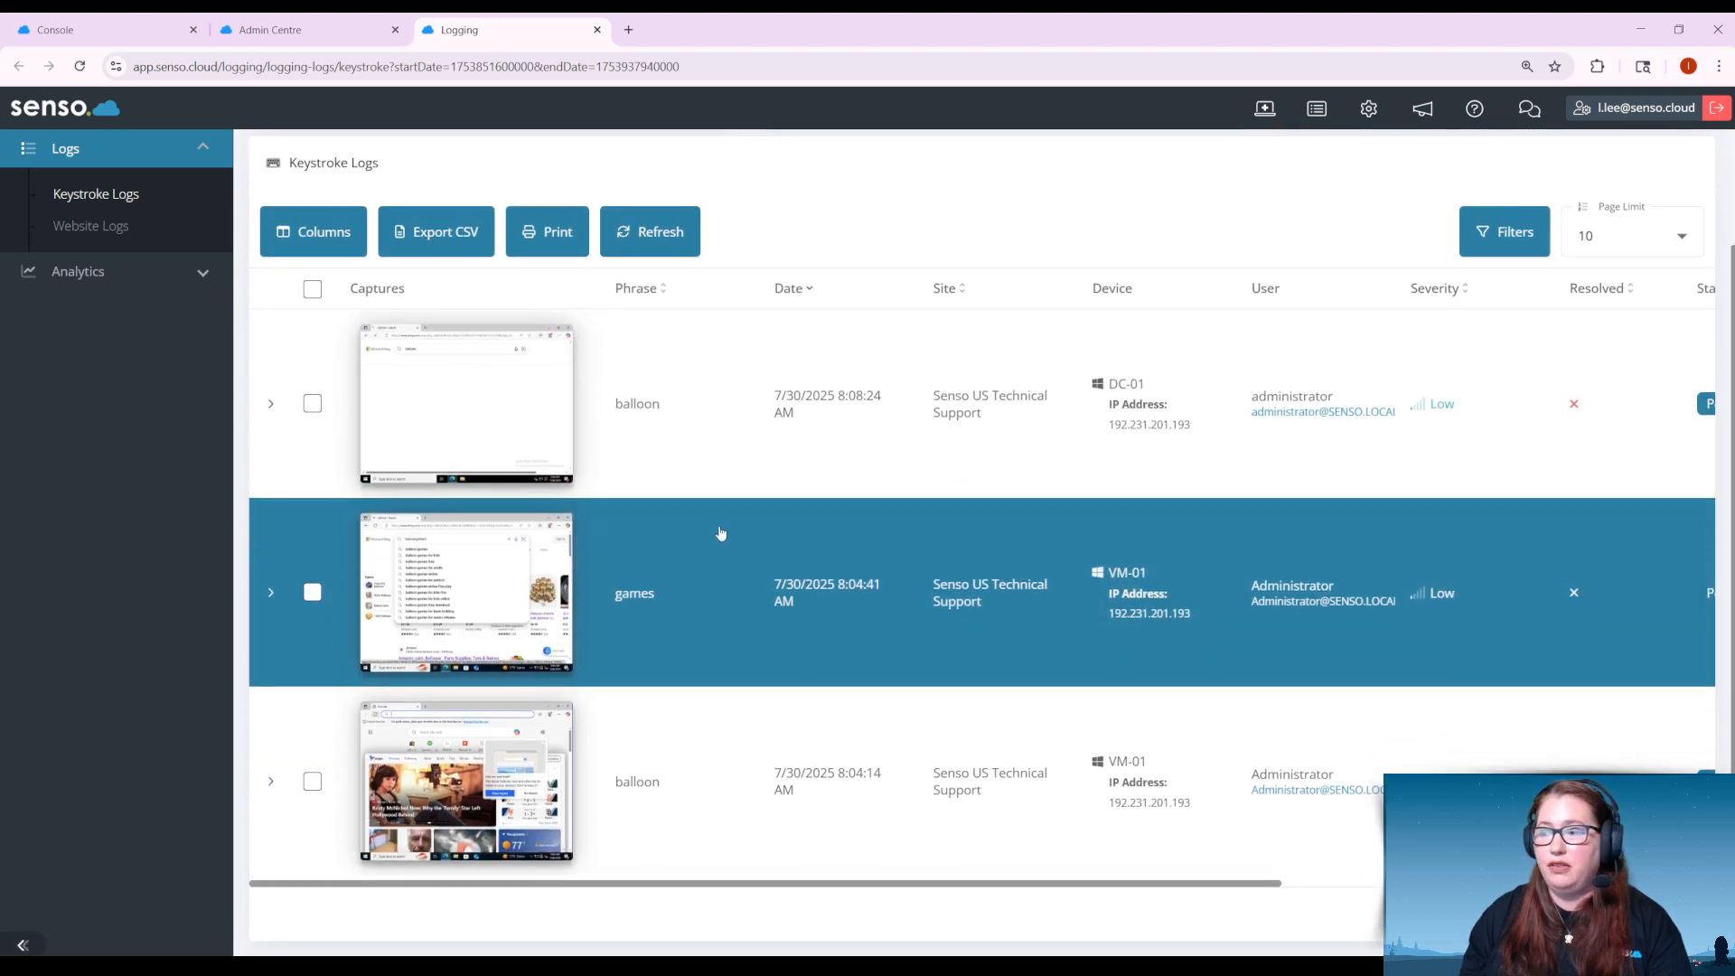
{"action": "scroll", "coordinate": [637, 508], "scroll_direction": "up", "scroll_amount": 2}
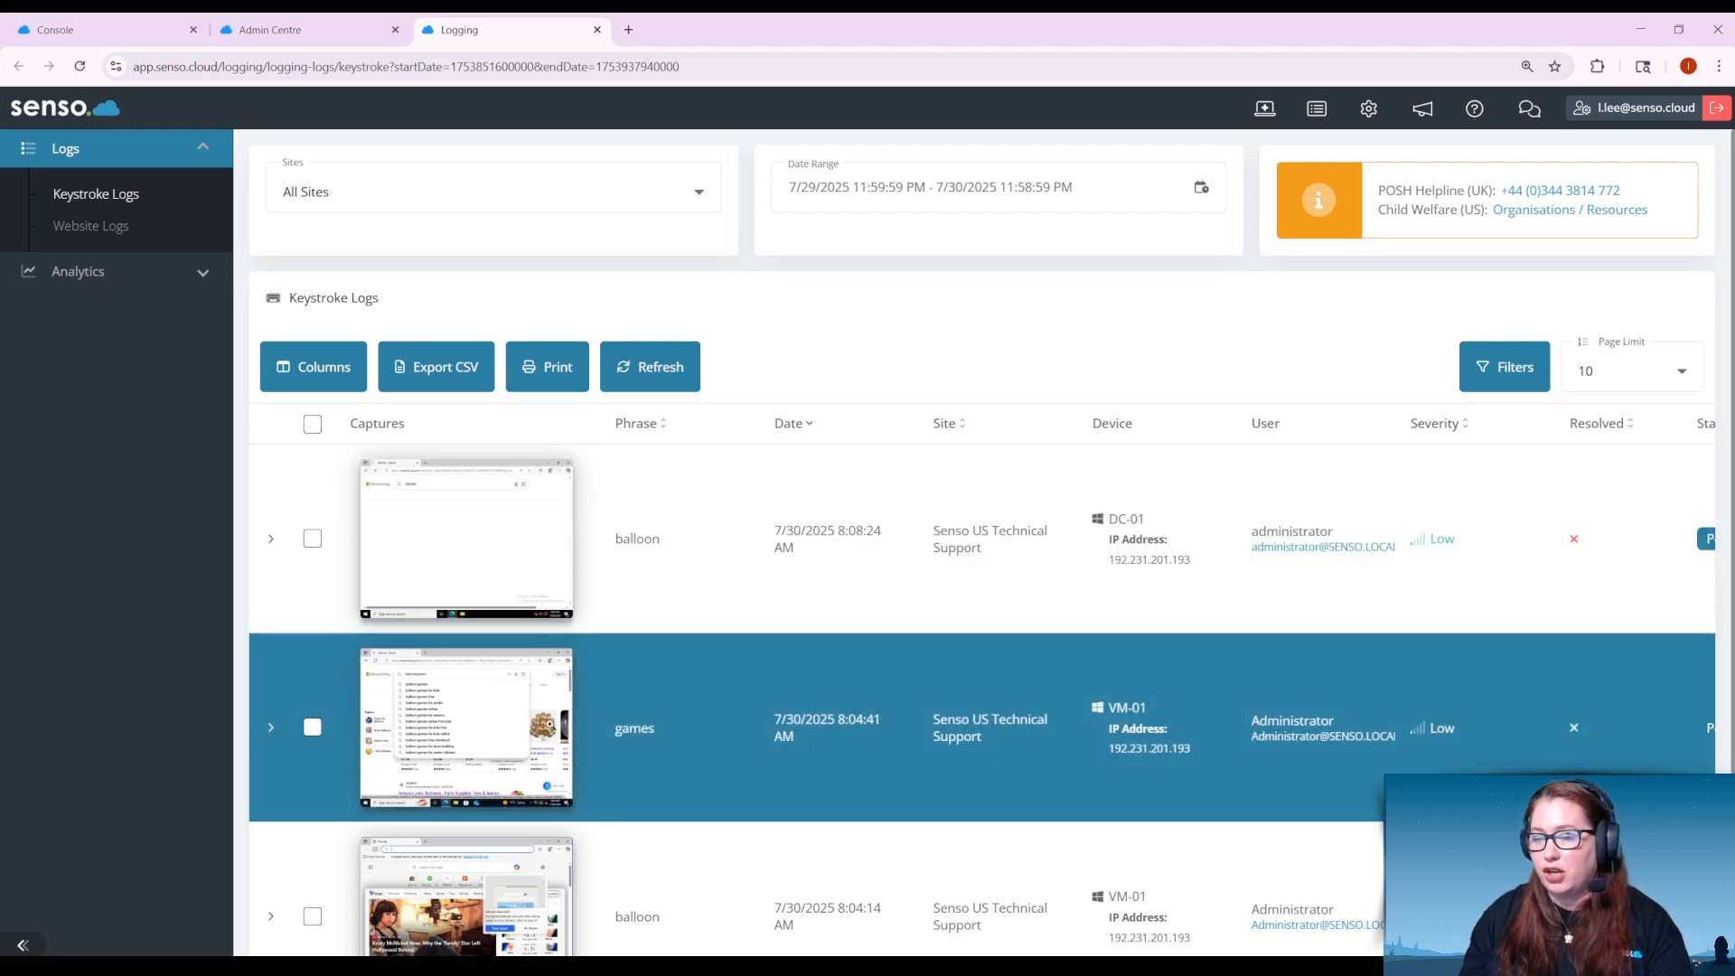
{"action": "left_click", "coordinate": [487, 700]}
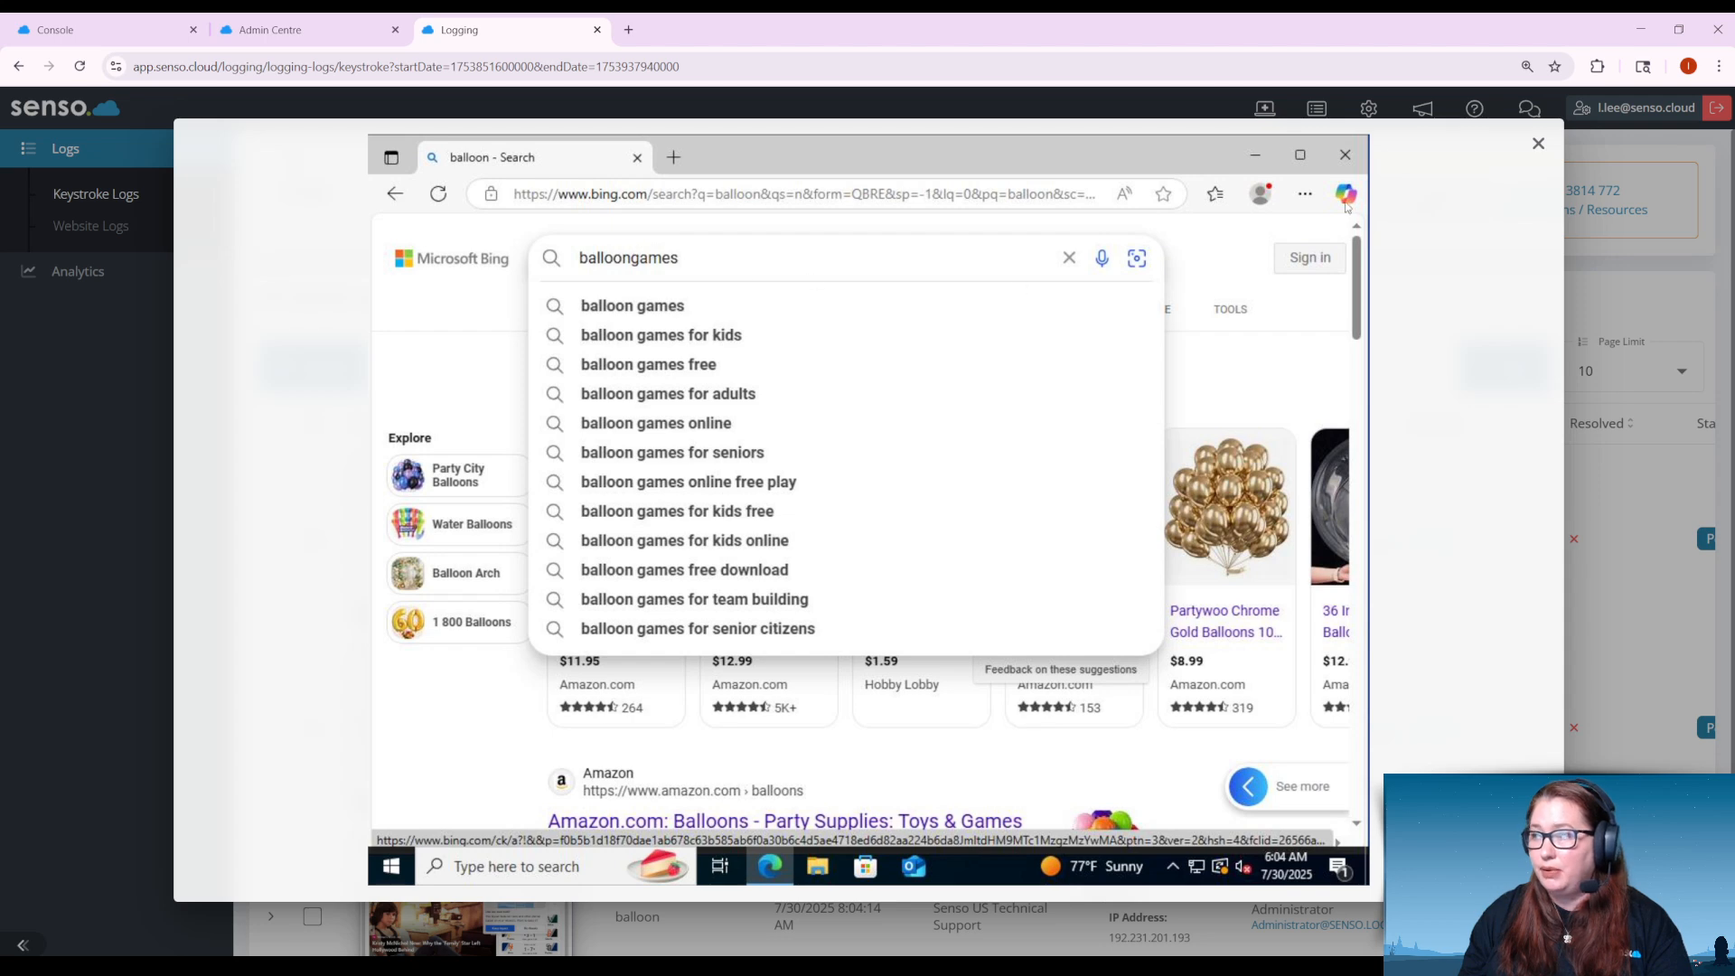
{"action": "left_click", "coordinate": [1539, 145]}
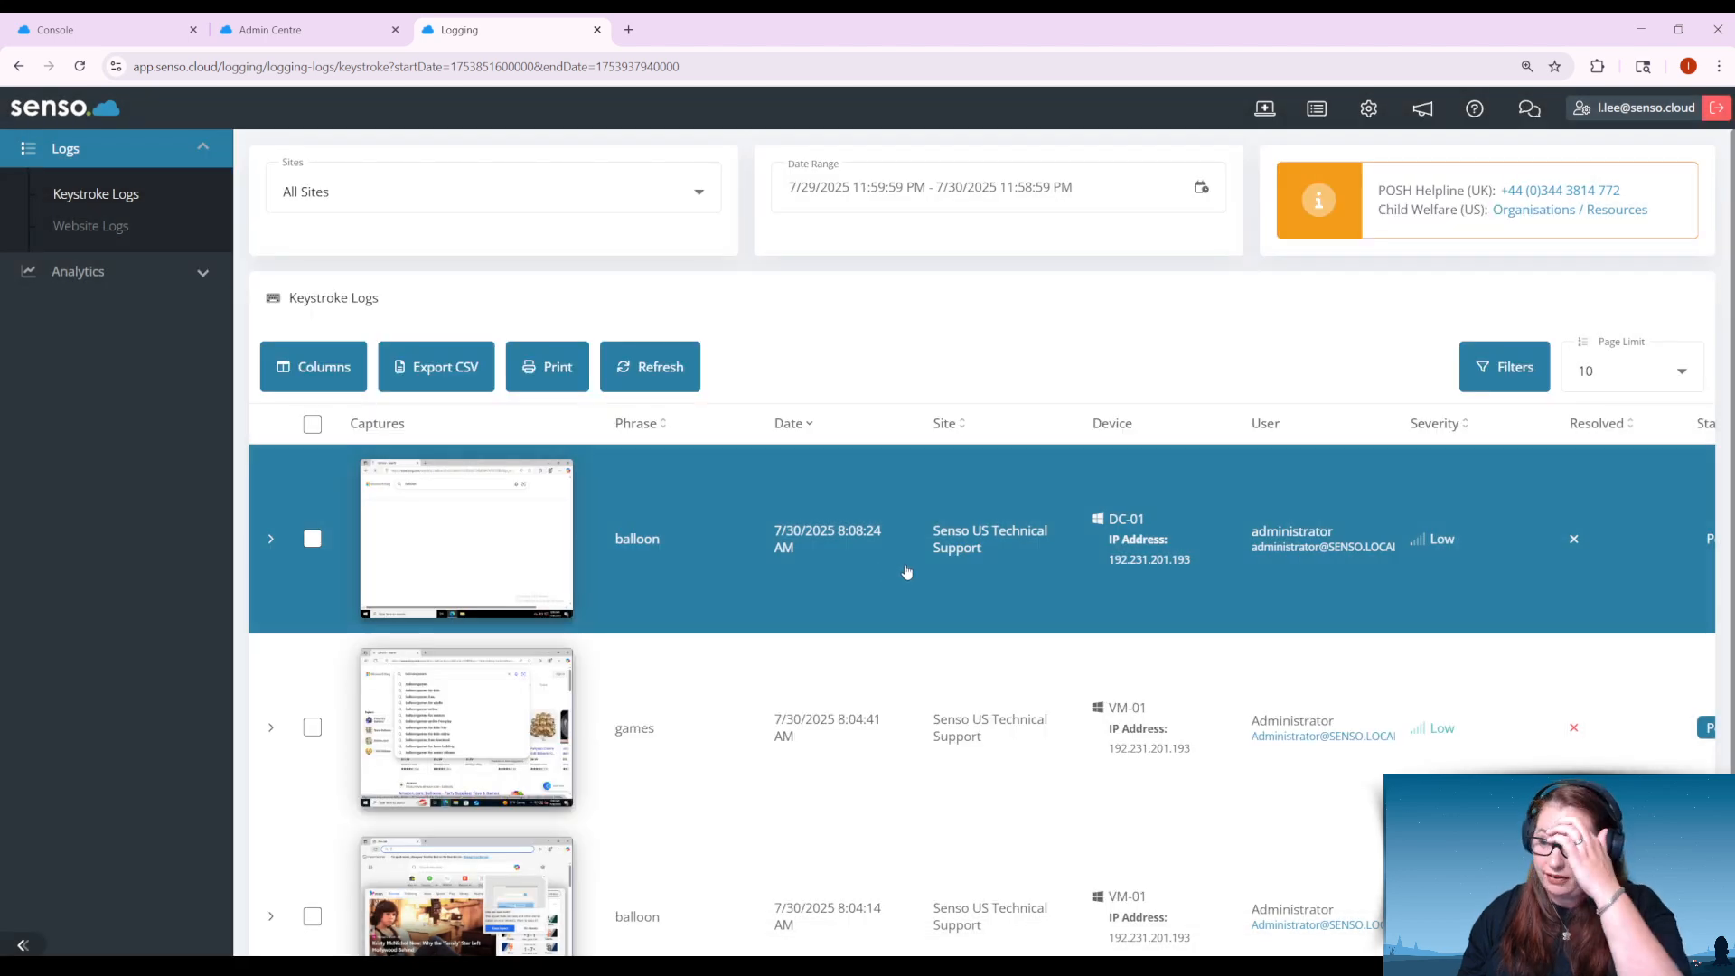
{"action": "scroll", "coordinate": [671, 710], "scroll_direction": "down", "scroll_amount": 2}
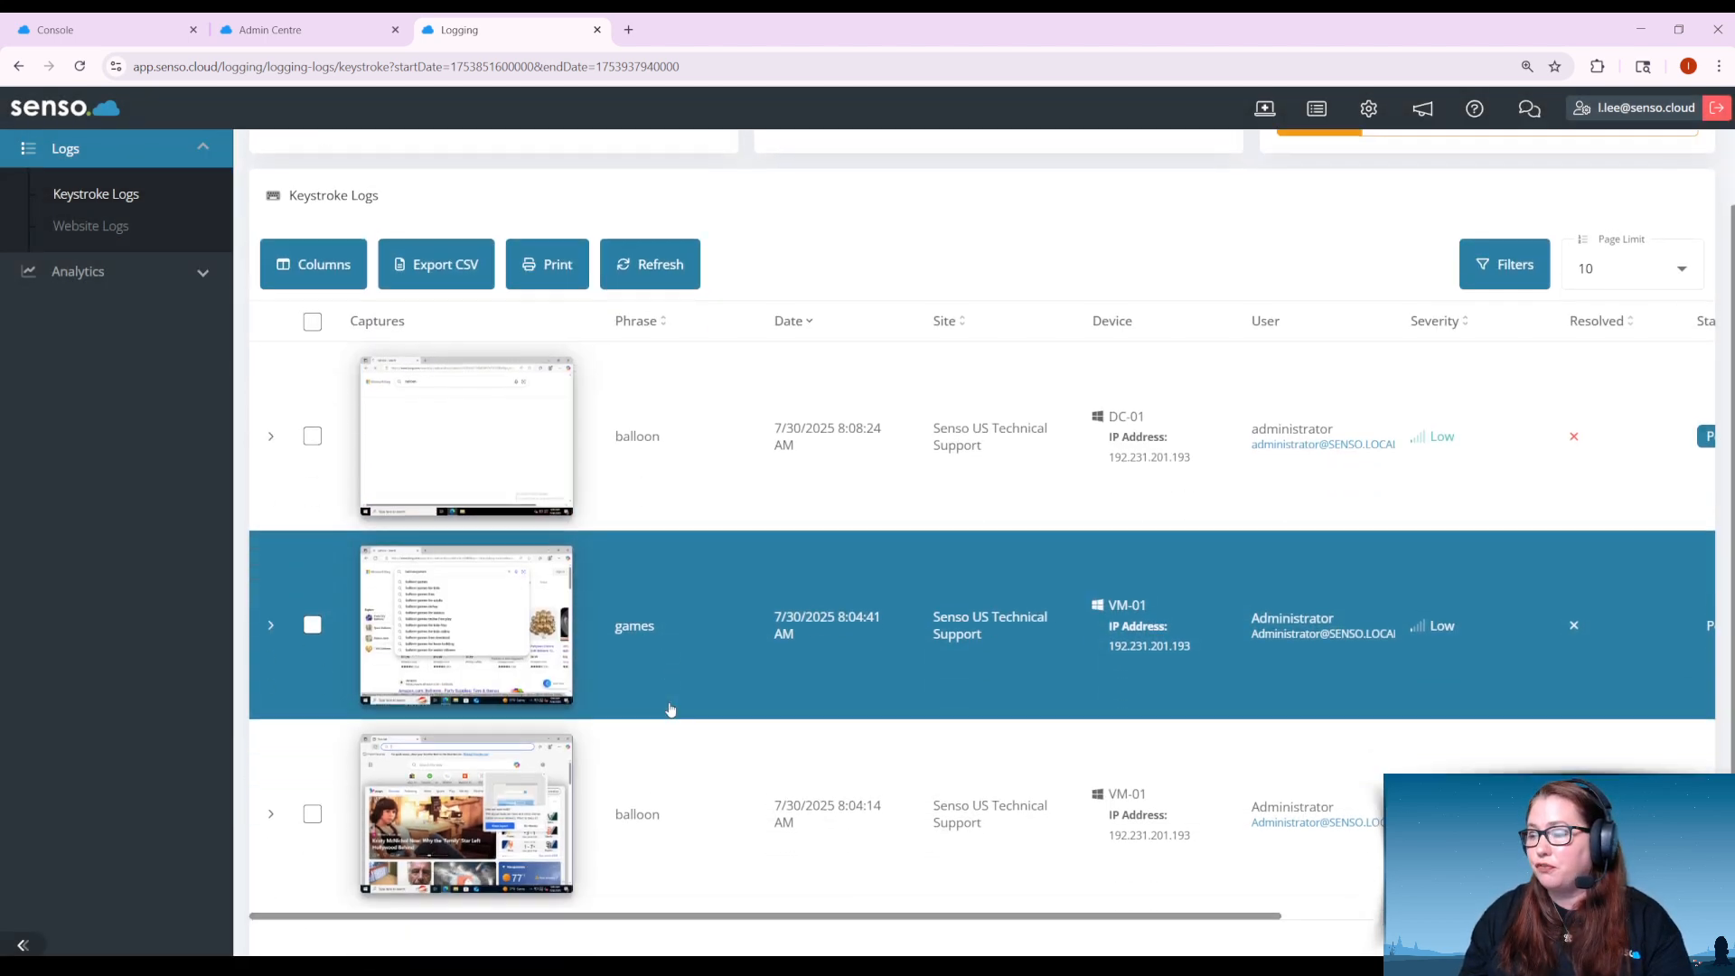
{"action": "scroll", "coordinate": [670, 709], "scroll_direction": "up", "scroll_amount": 1}
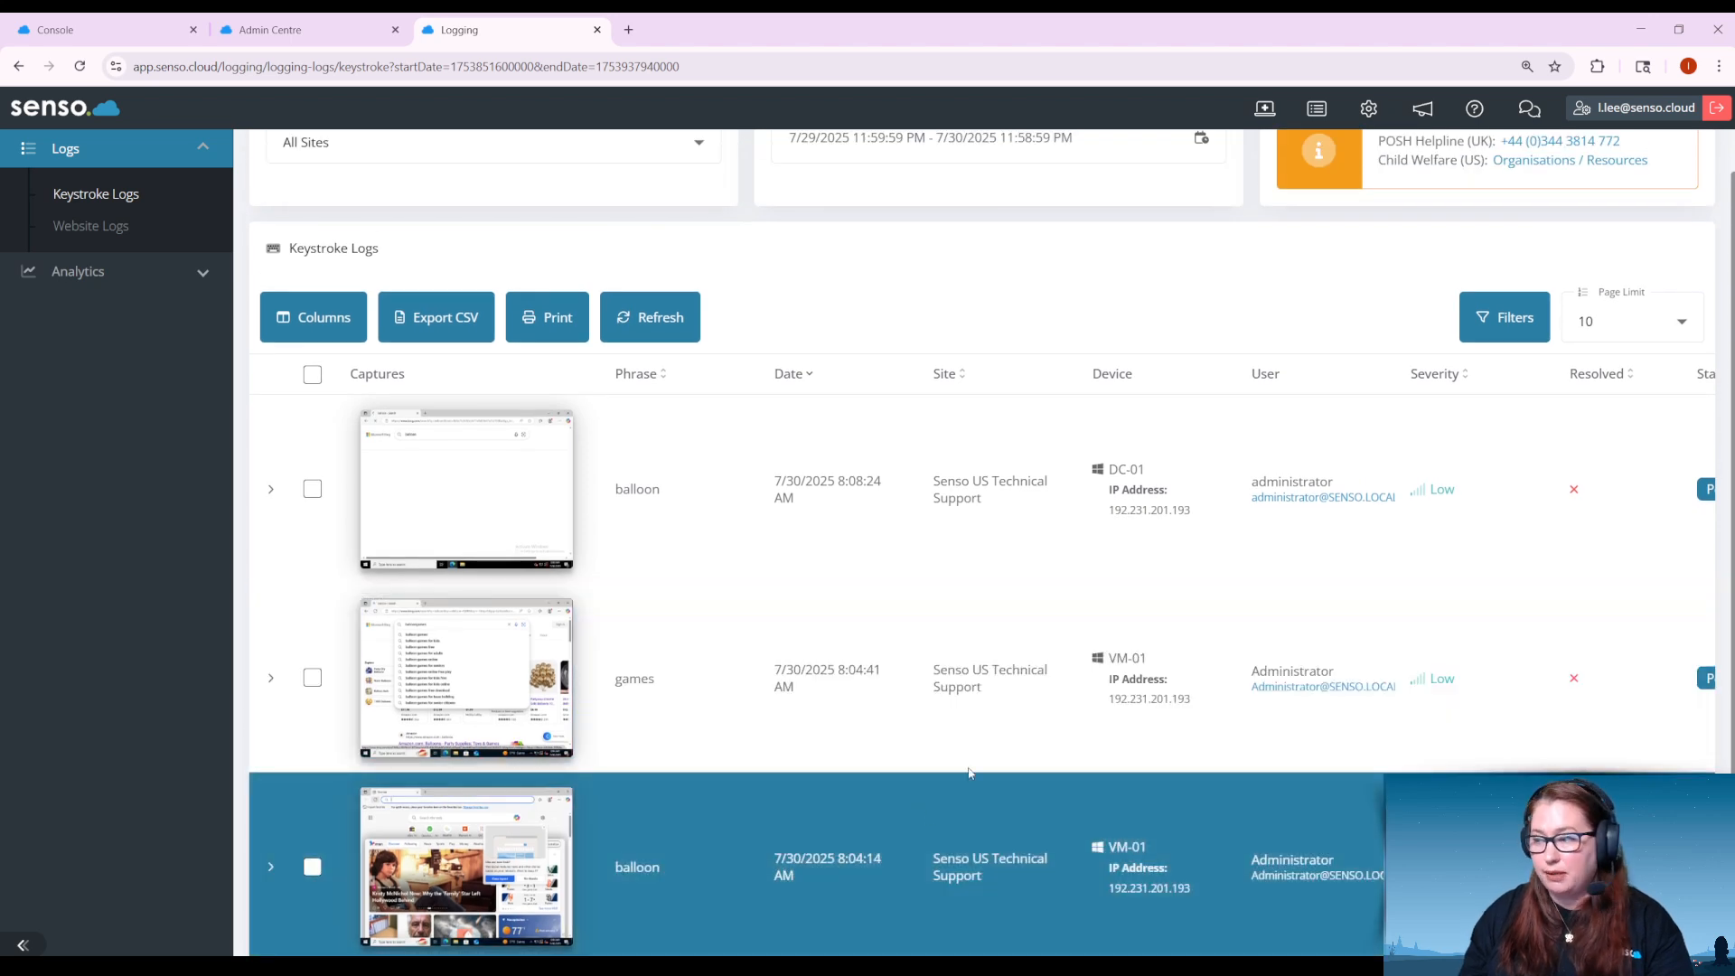
{"action": "scroll", "coordinate": [1157, 795], "scroll_direction": "down", "scroll_amount": 1}
{"action": "scroll", "coordinate": [1157, 799], "scroll_direction": "down", "scroll_amount": 1}
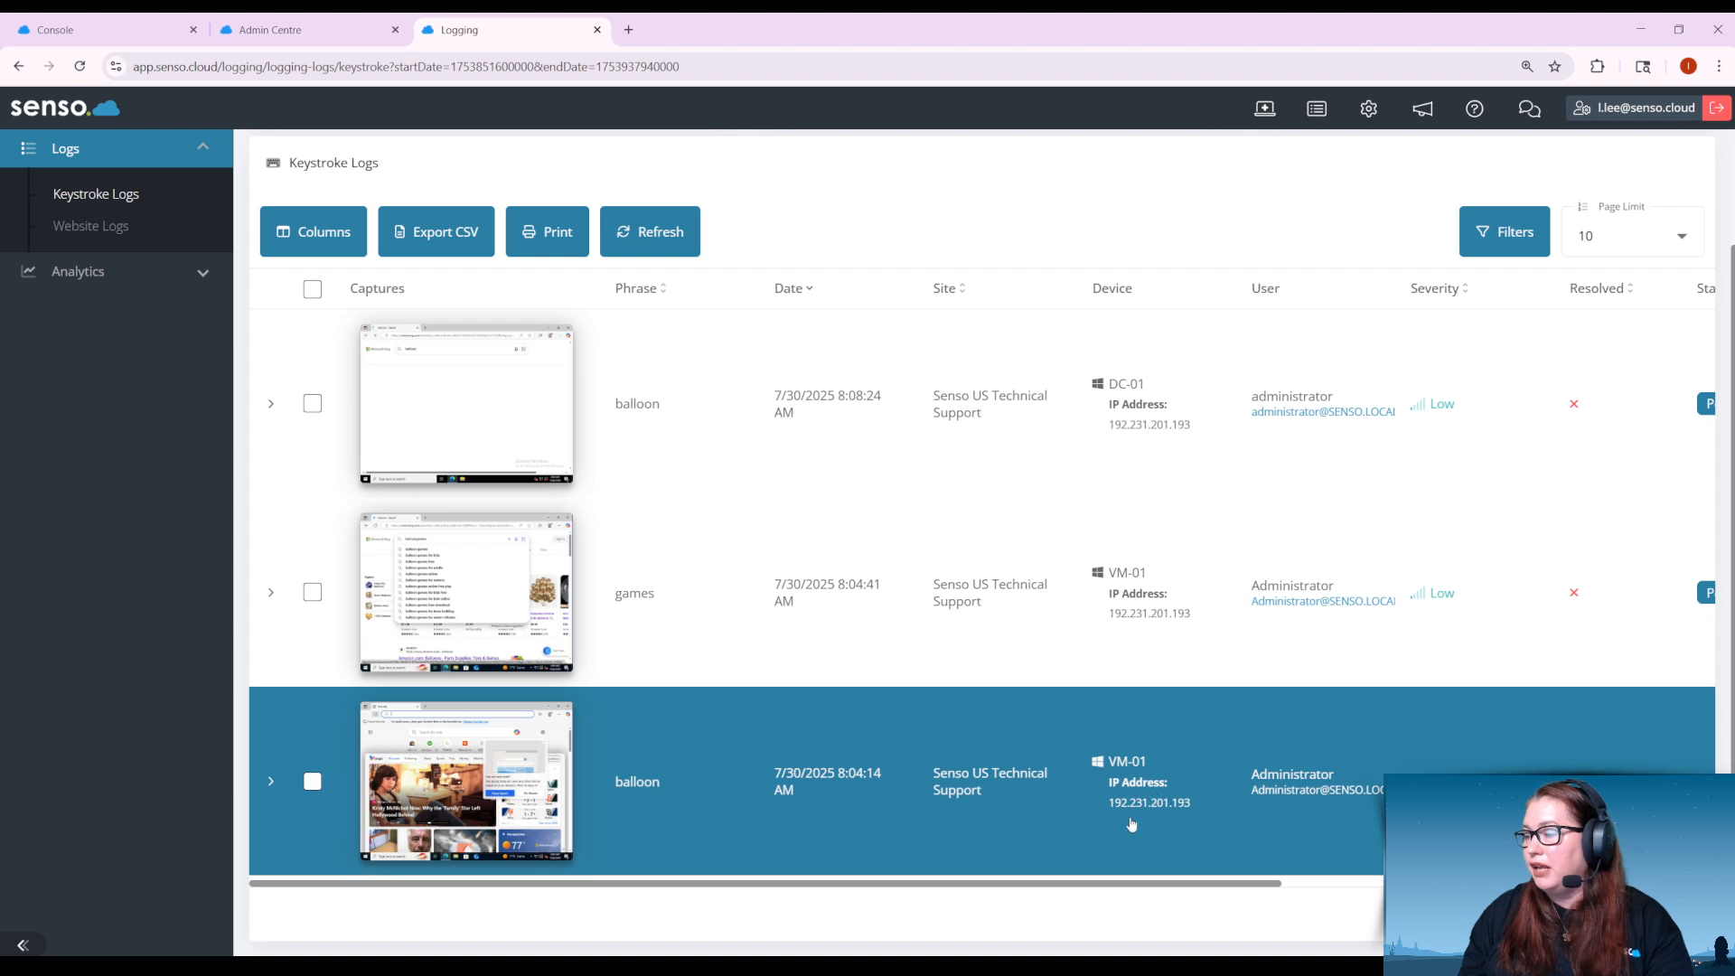
Add the note "False Positive" to the balloon log from device DC-01 in the keystroke logs
{"action": "left_click_drag", "start_coordinate": [1123, 888], "coordinate": [1407, 884]}
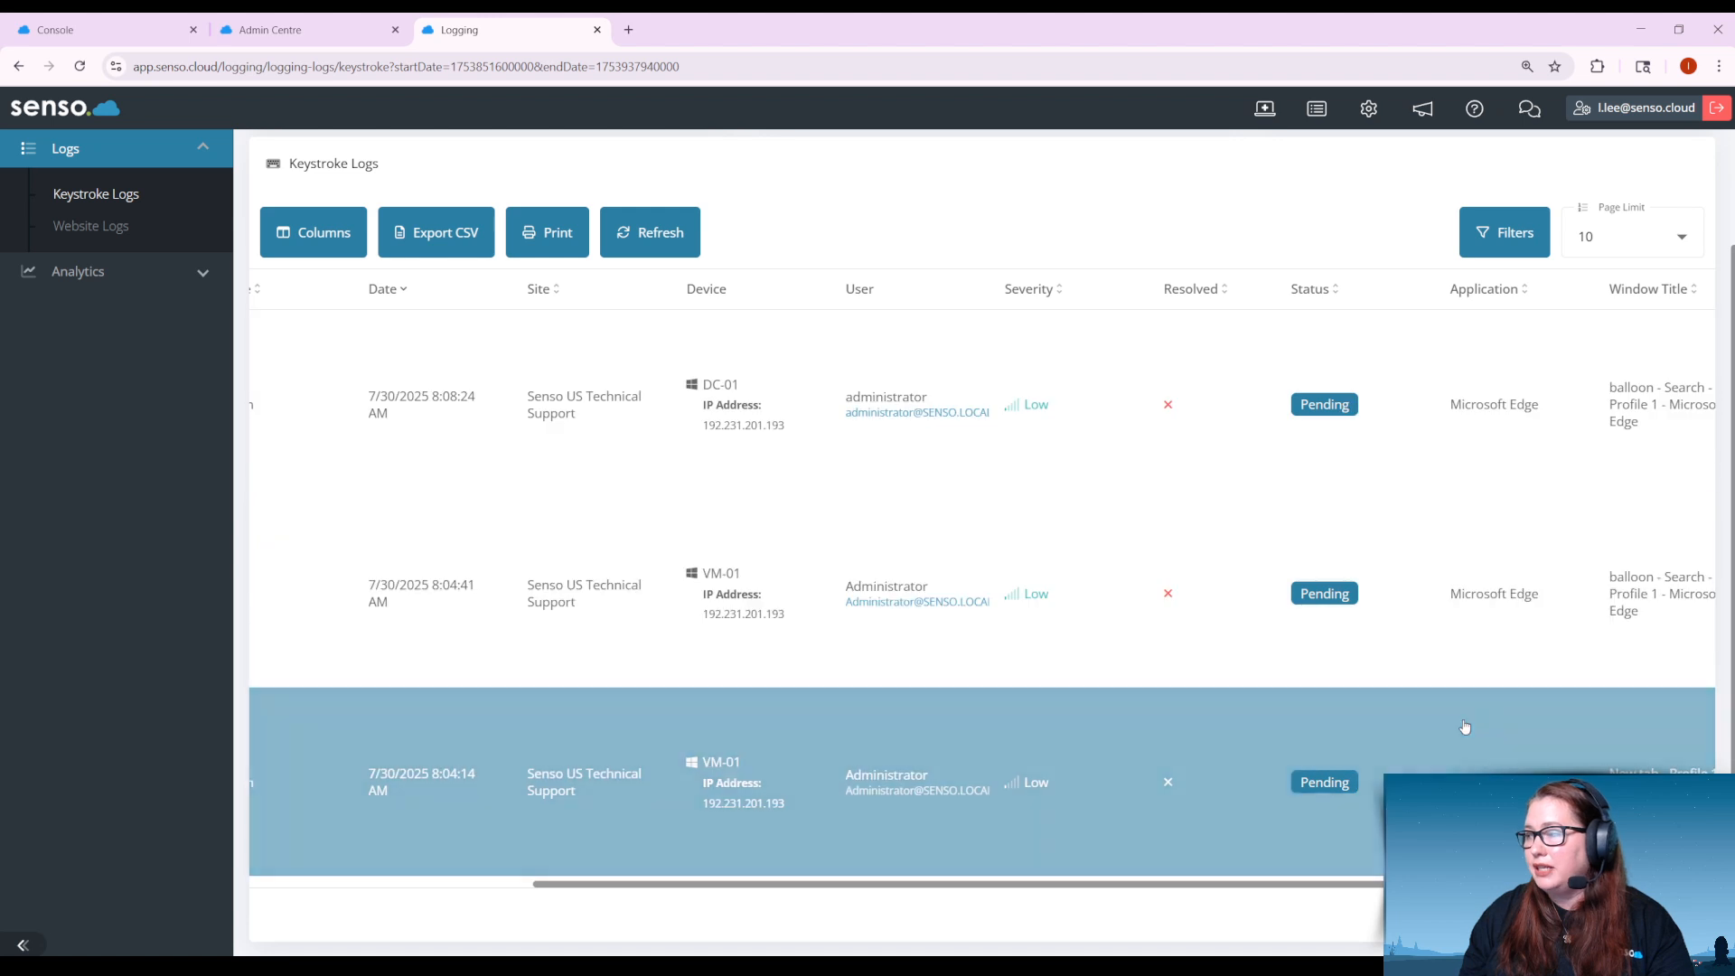
{"action": "left_click_drag", "start_coordinate": [1472, 884], "coordinate": [1626, 884]}
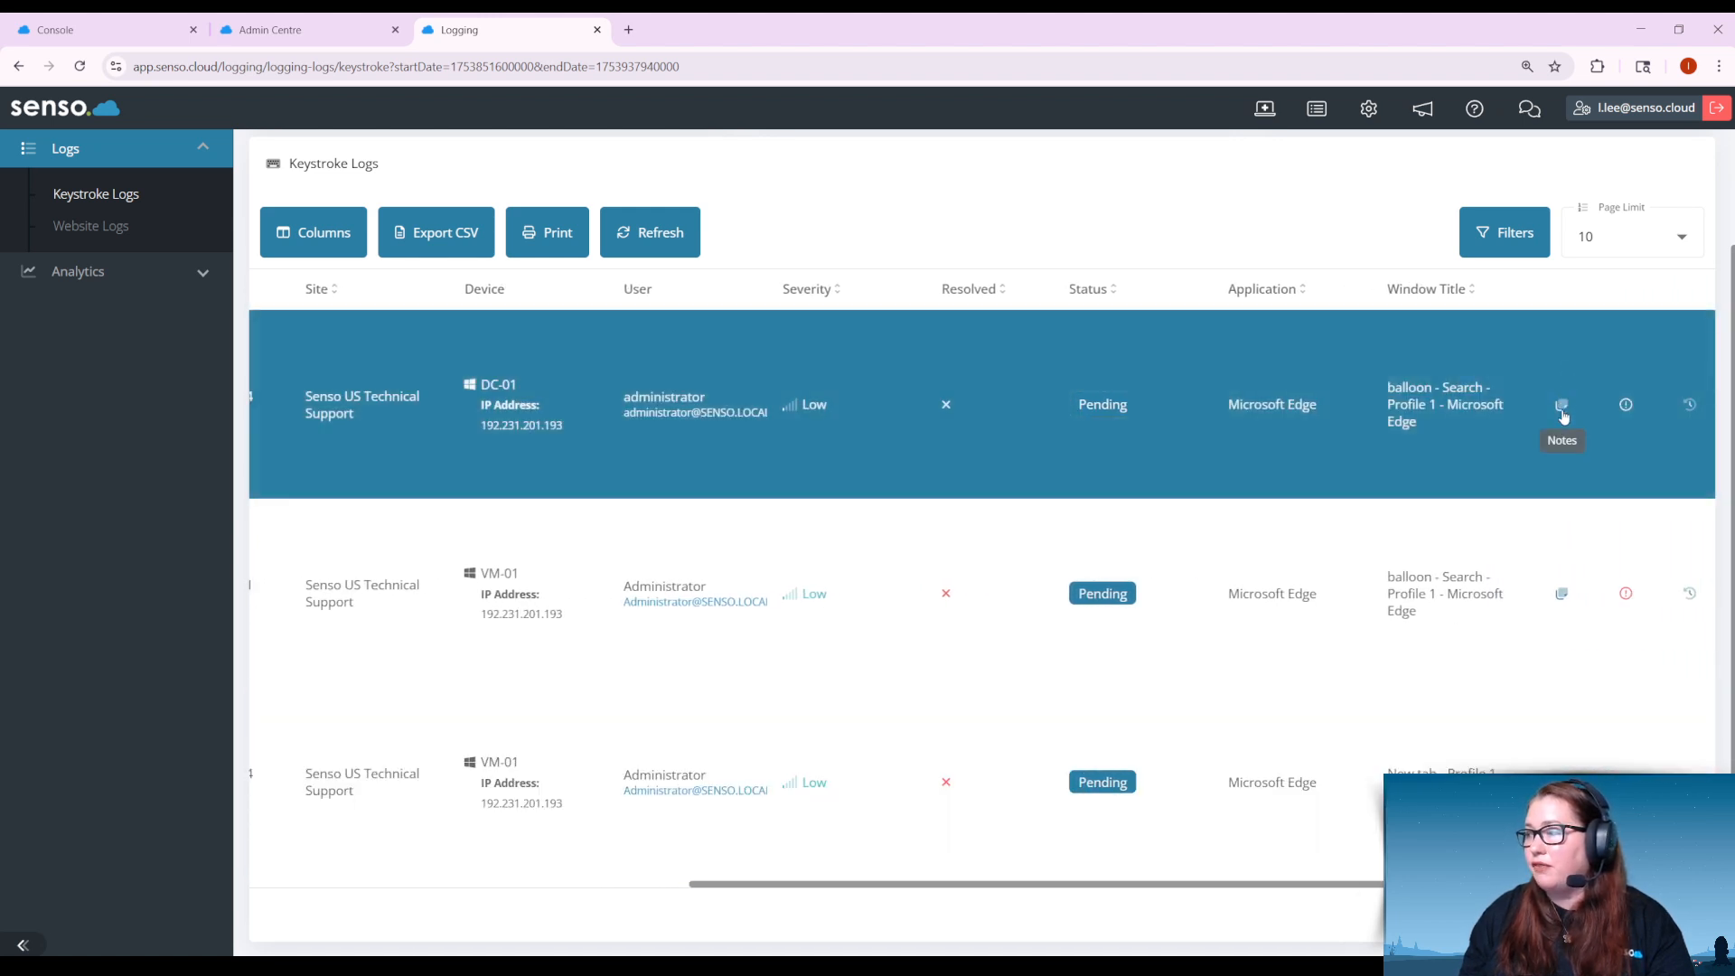
{"action": "left_click", "coordinate": [1561, 407]}
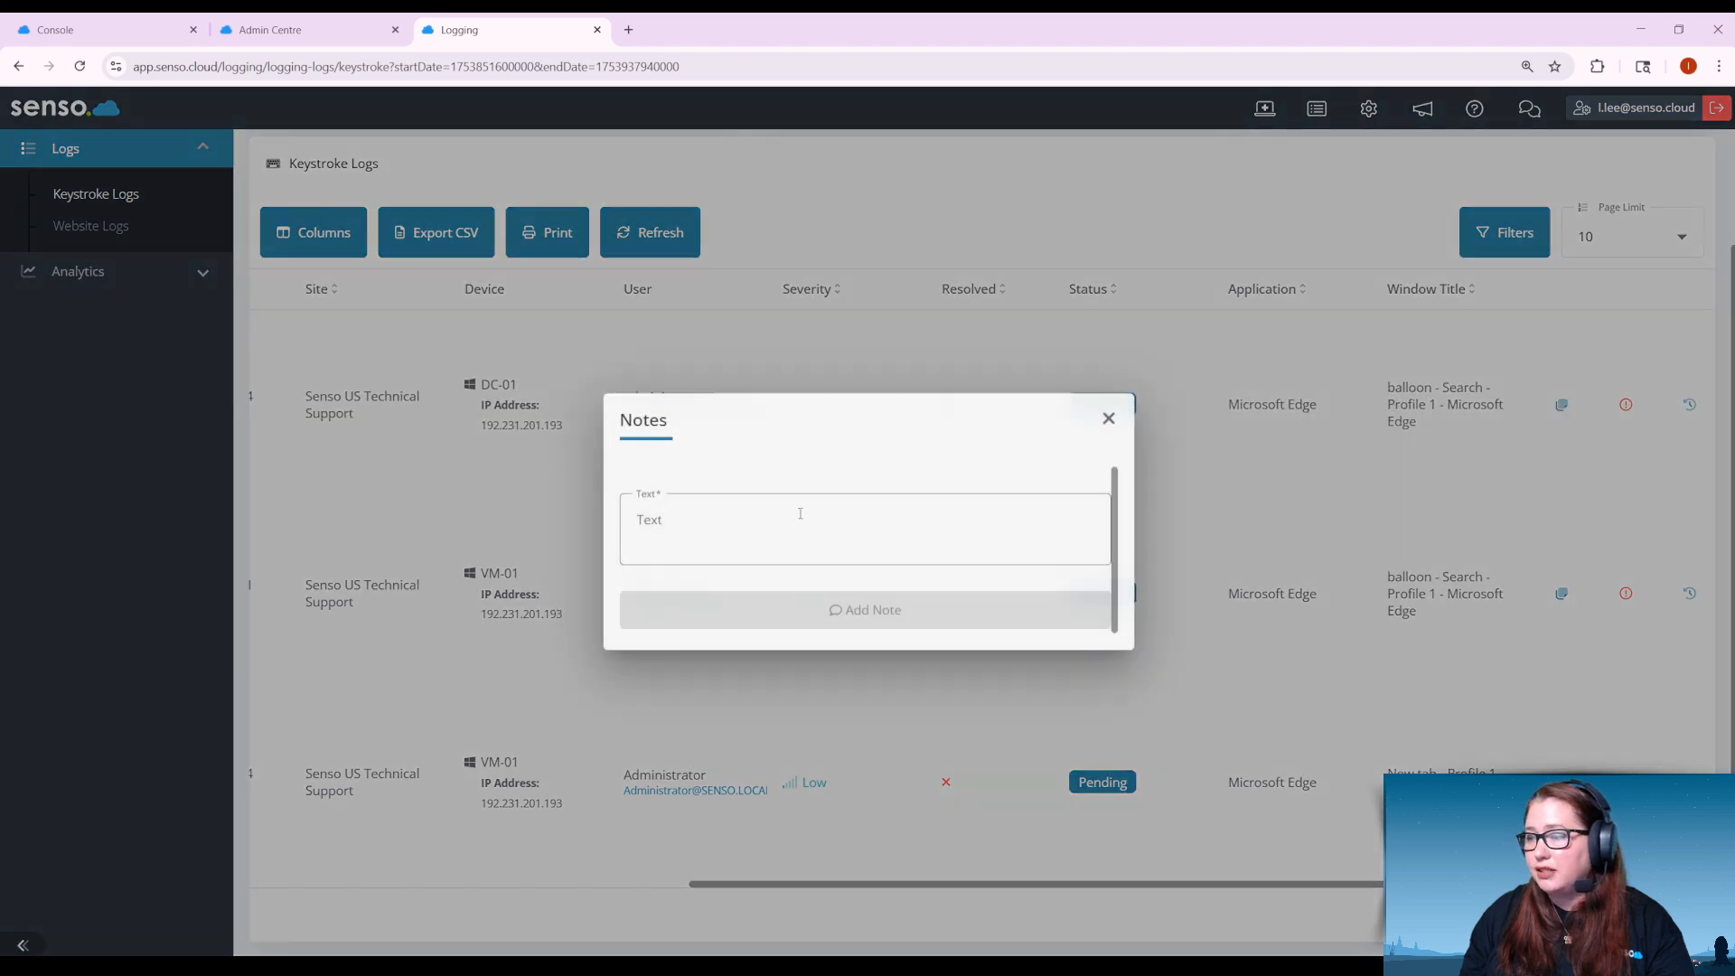
{"action": "type", "text": "Fa"}
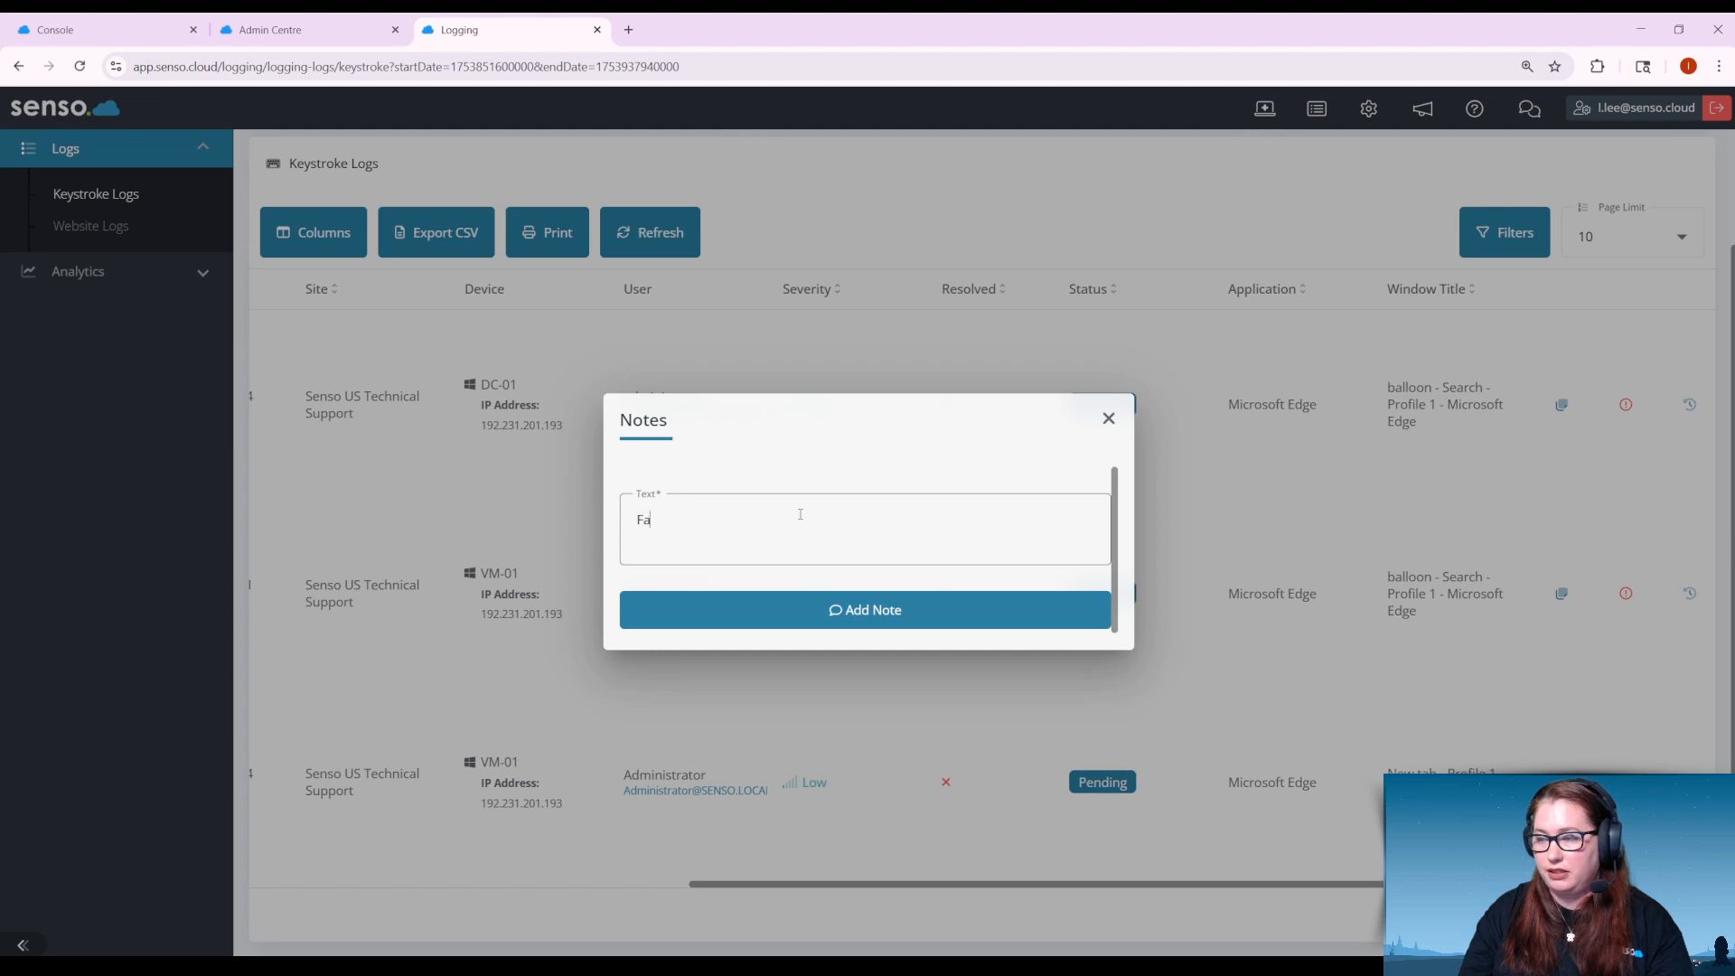
{"action": "type", "text": "lse Posi"}
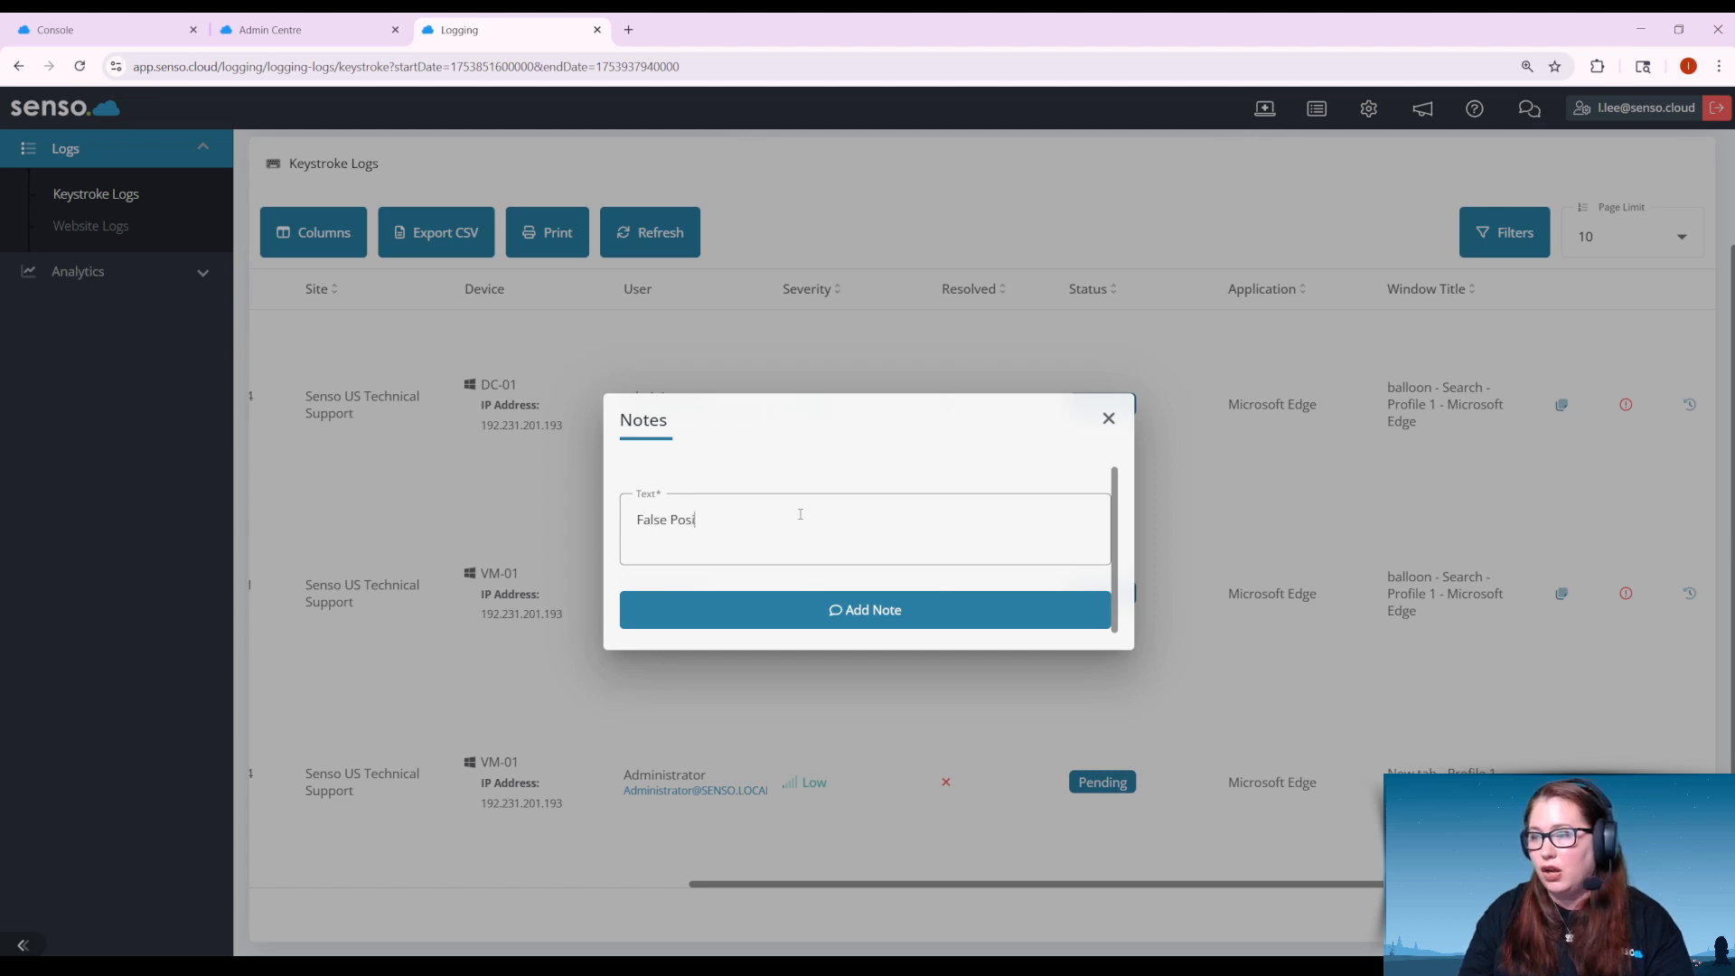
{"action": "type", "text": "tive"}
{"action": "left_click", "coordinate": [987, 631]}
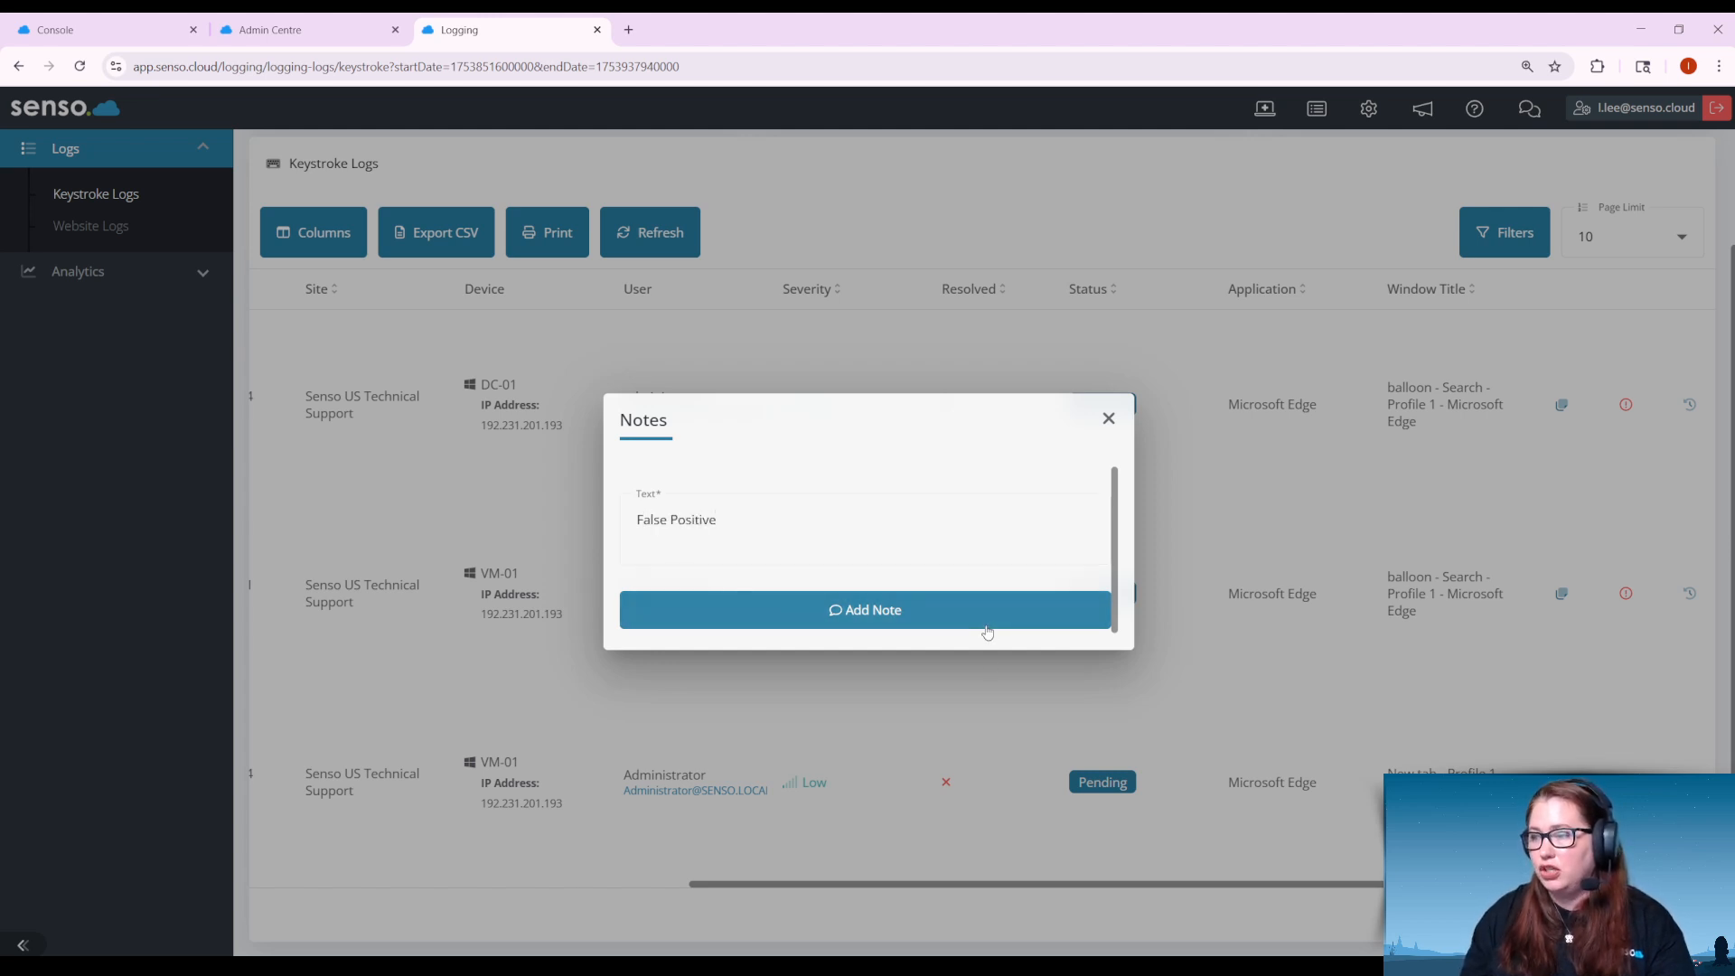
{"action": "left_click", "coordinate": [1108, 391]}
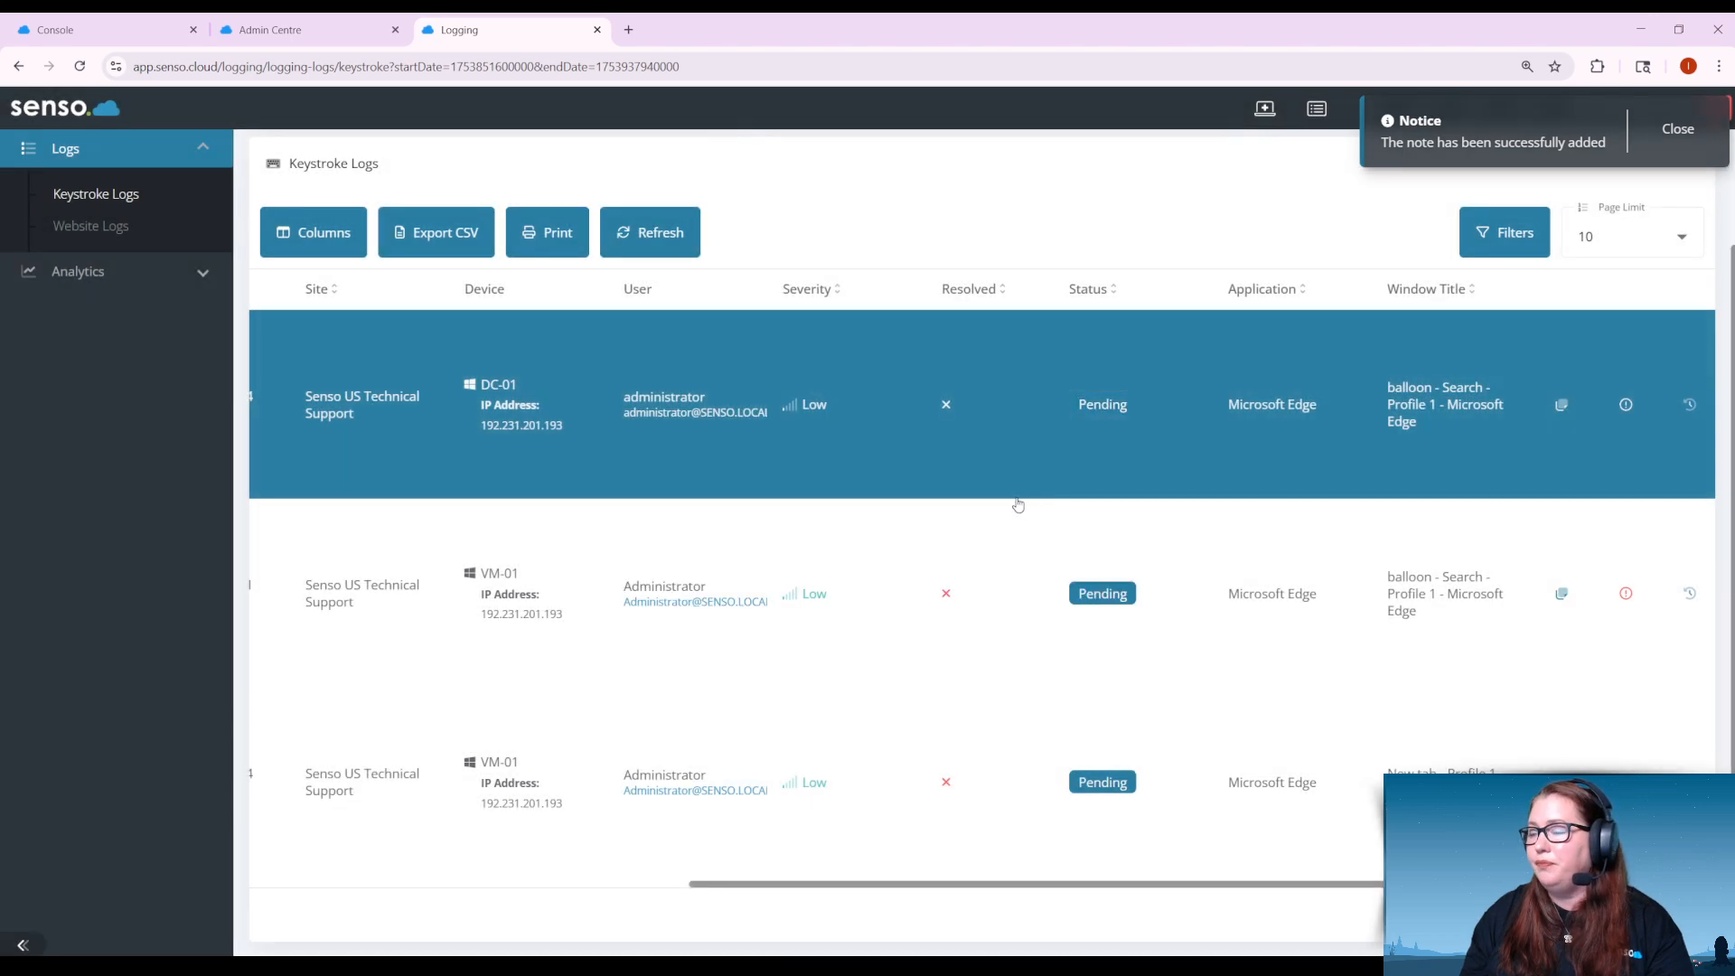
Open the DC-01 balloon log and mark it as resolved with the status True Positive
{"action": "left_click", "coordinate": [1104, 408]}
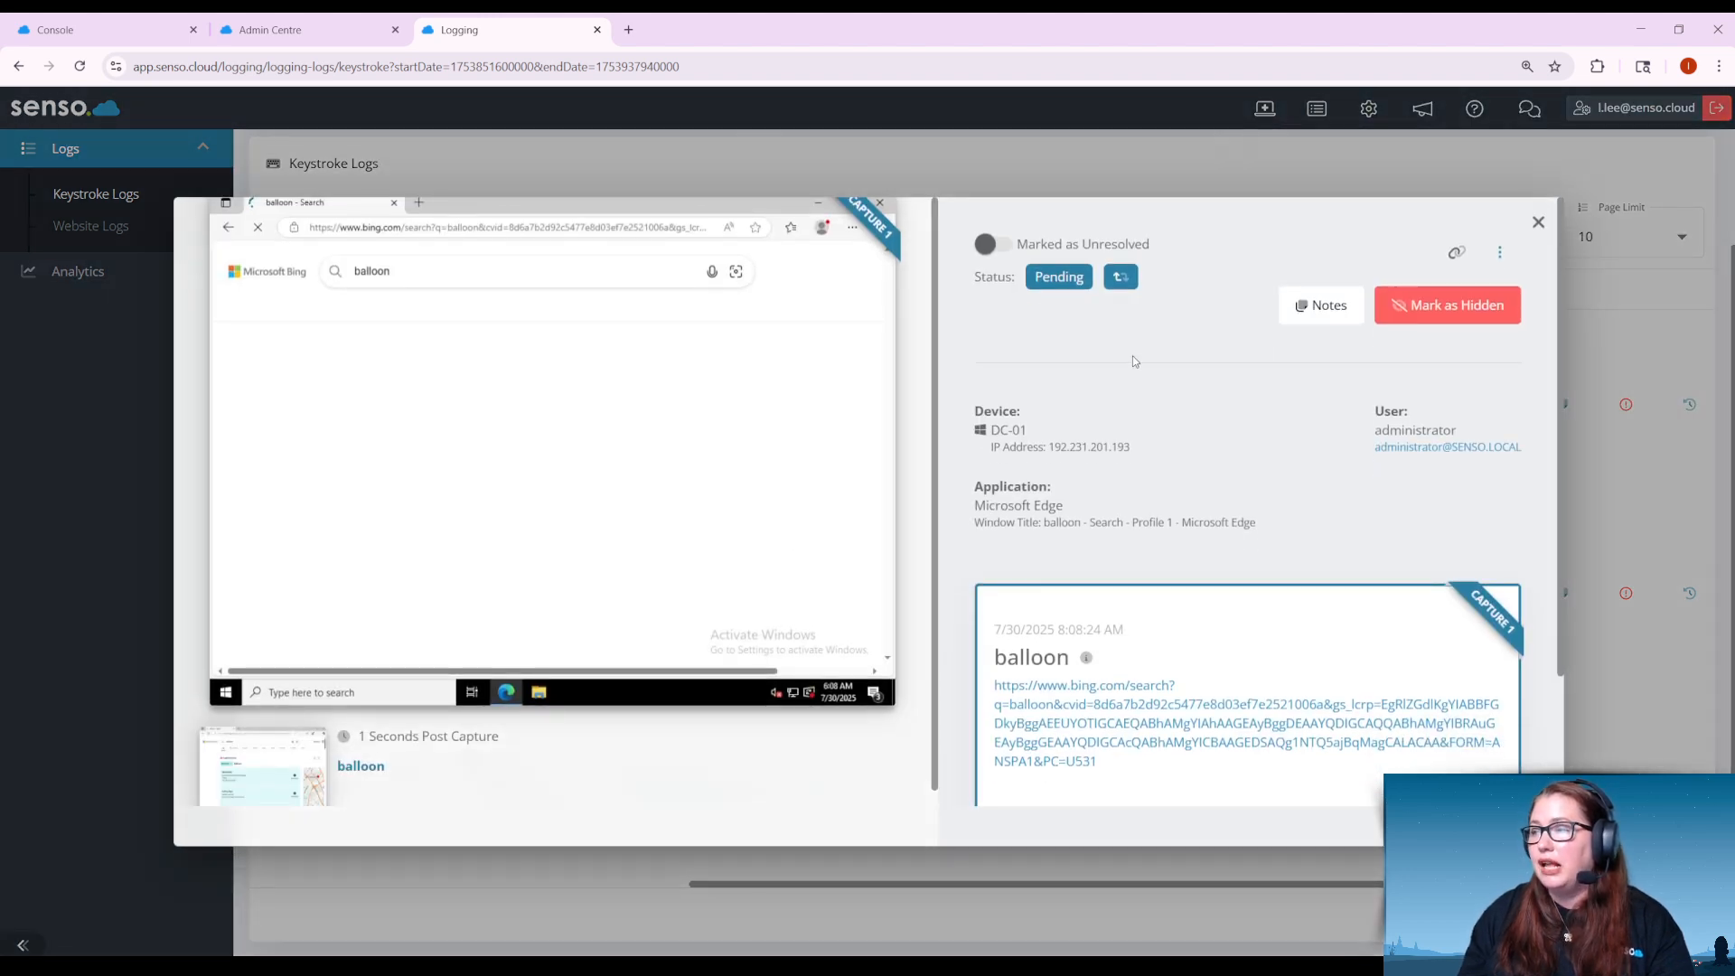
{"action": "left_click", "coordinate": [991, 244]}
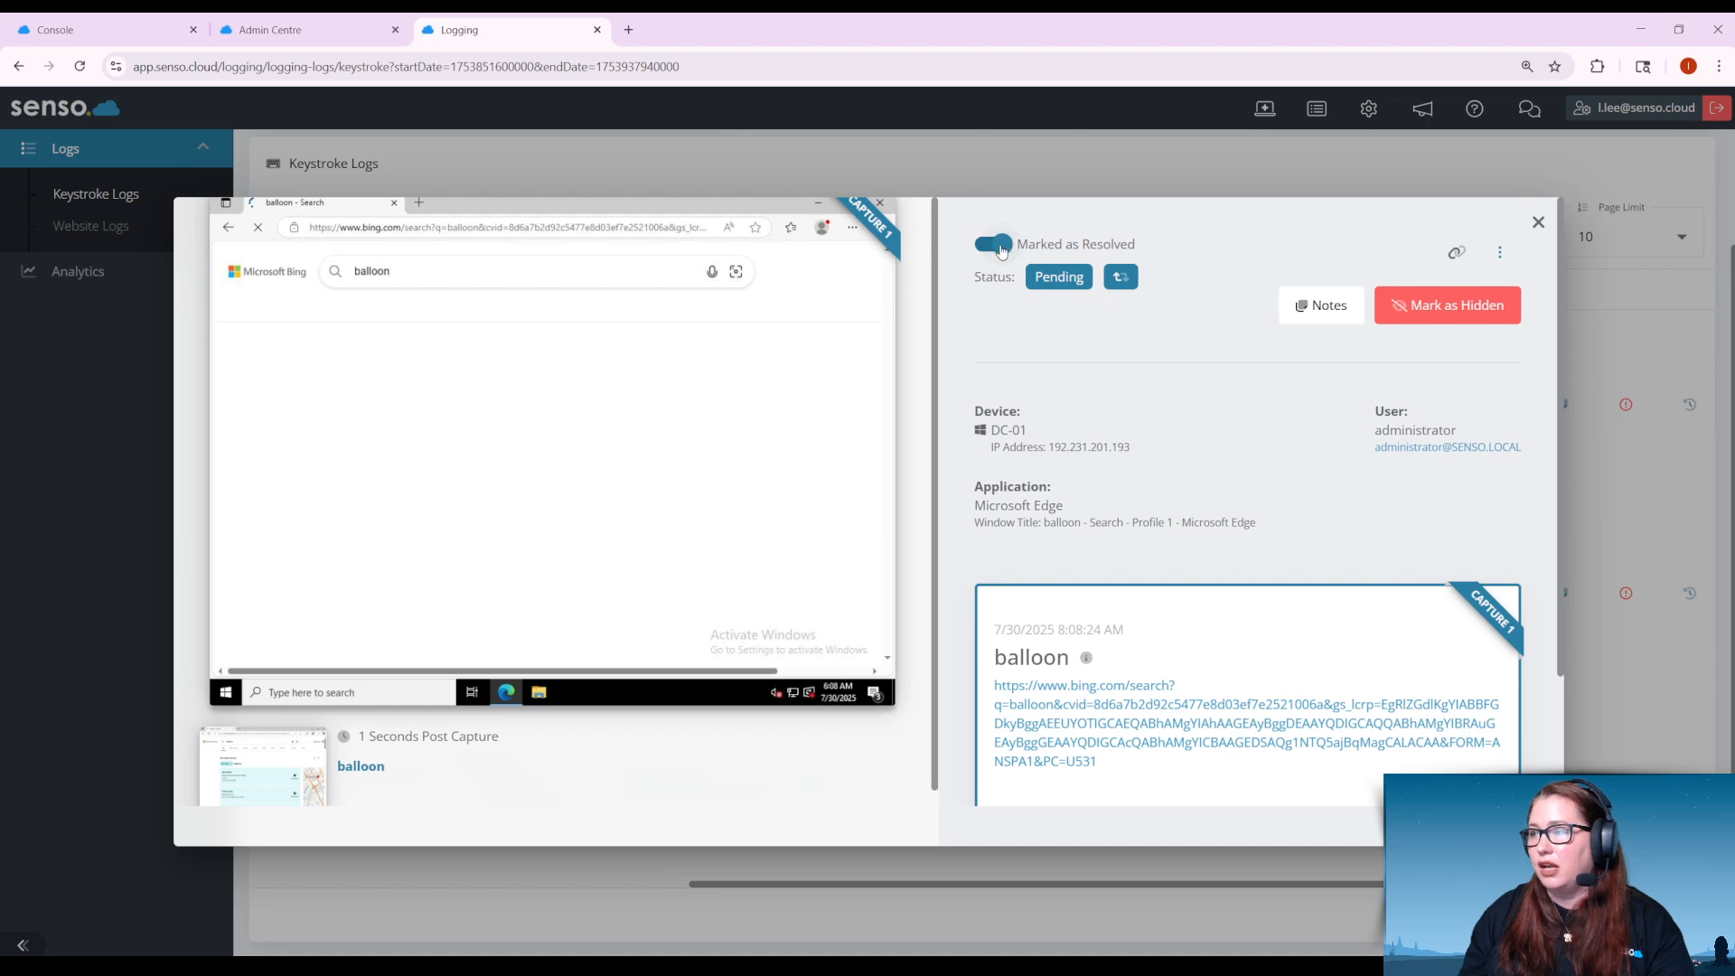
{"action": "mouse_move", "coordinate": [1052, 285]}
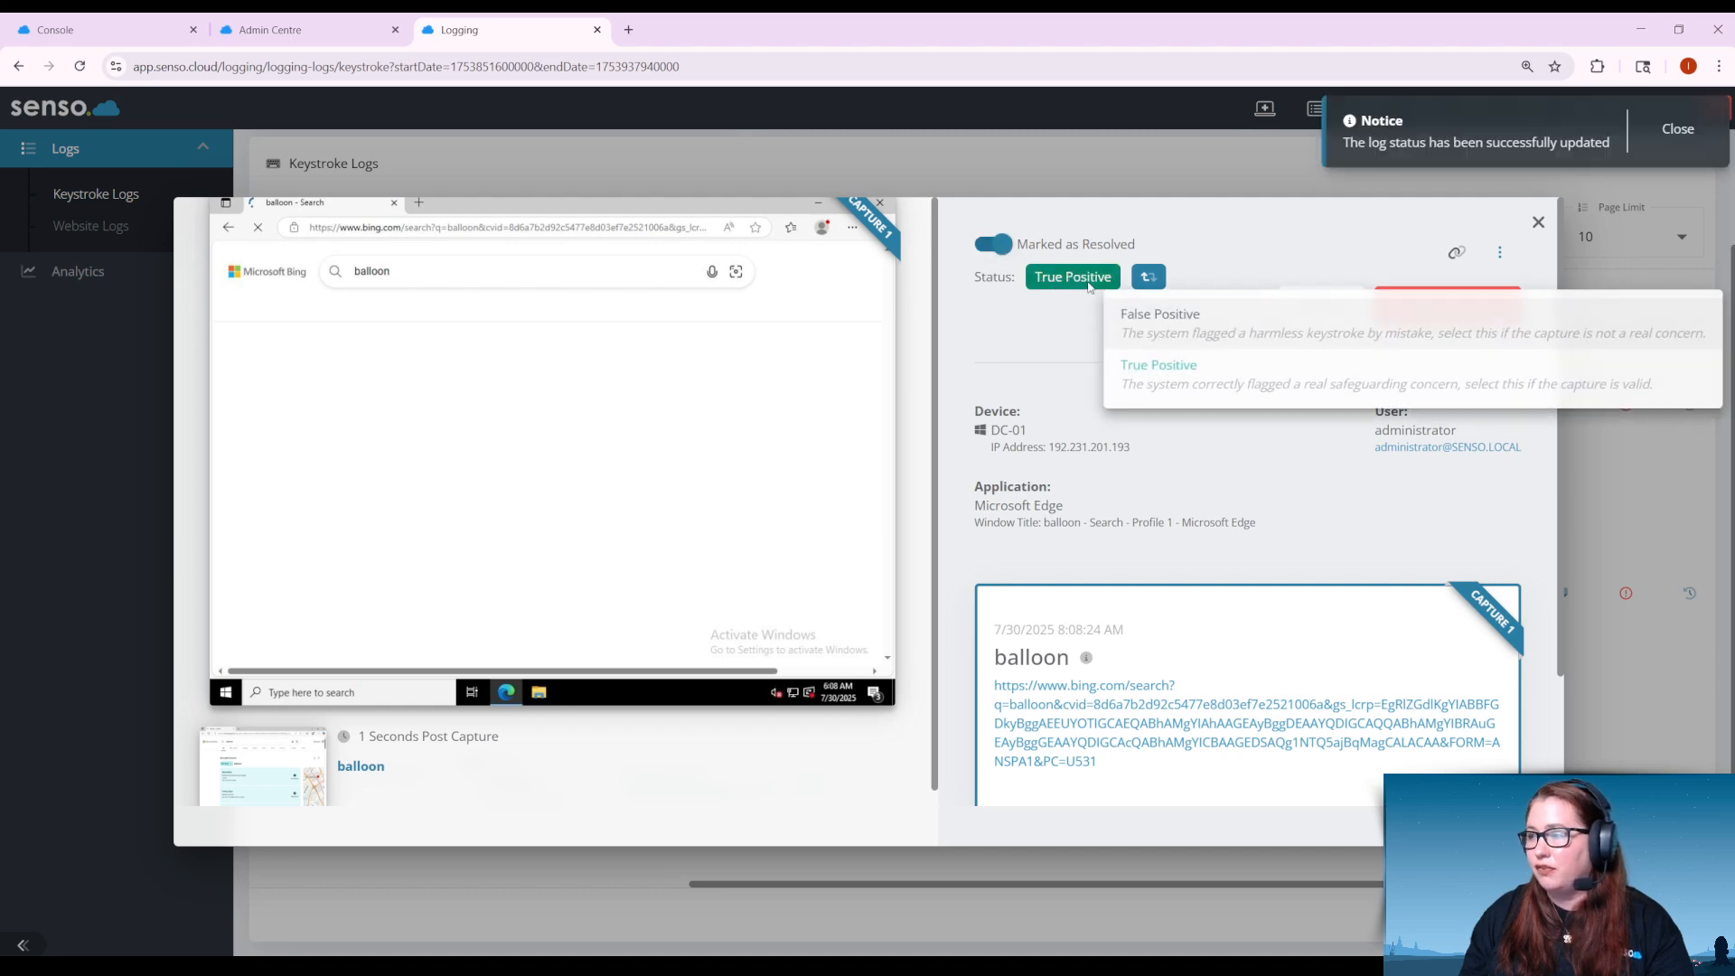
{"action": "left_click", "coordinate": [1174, 360]}
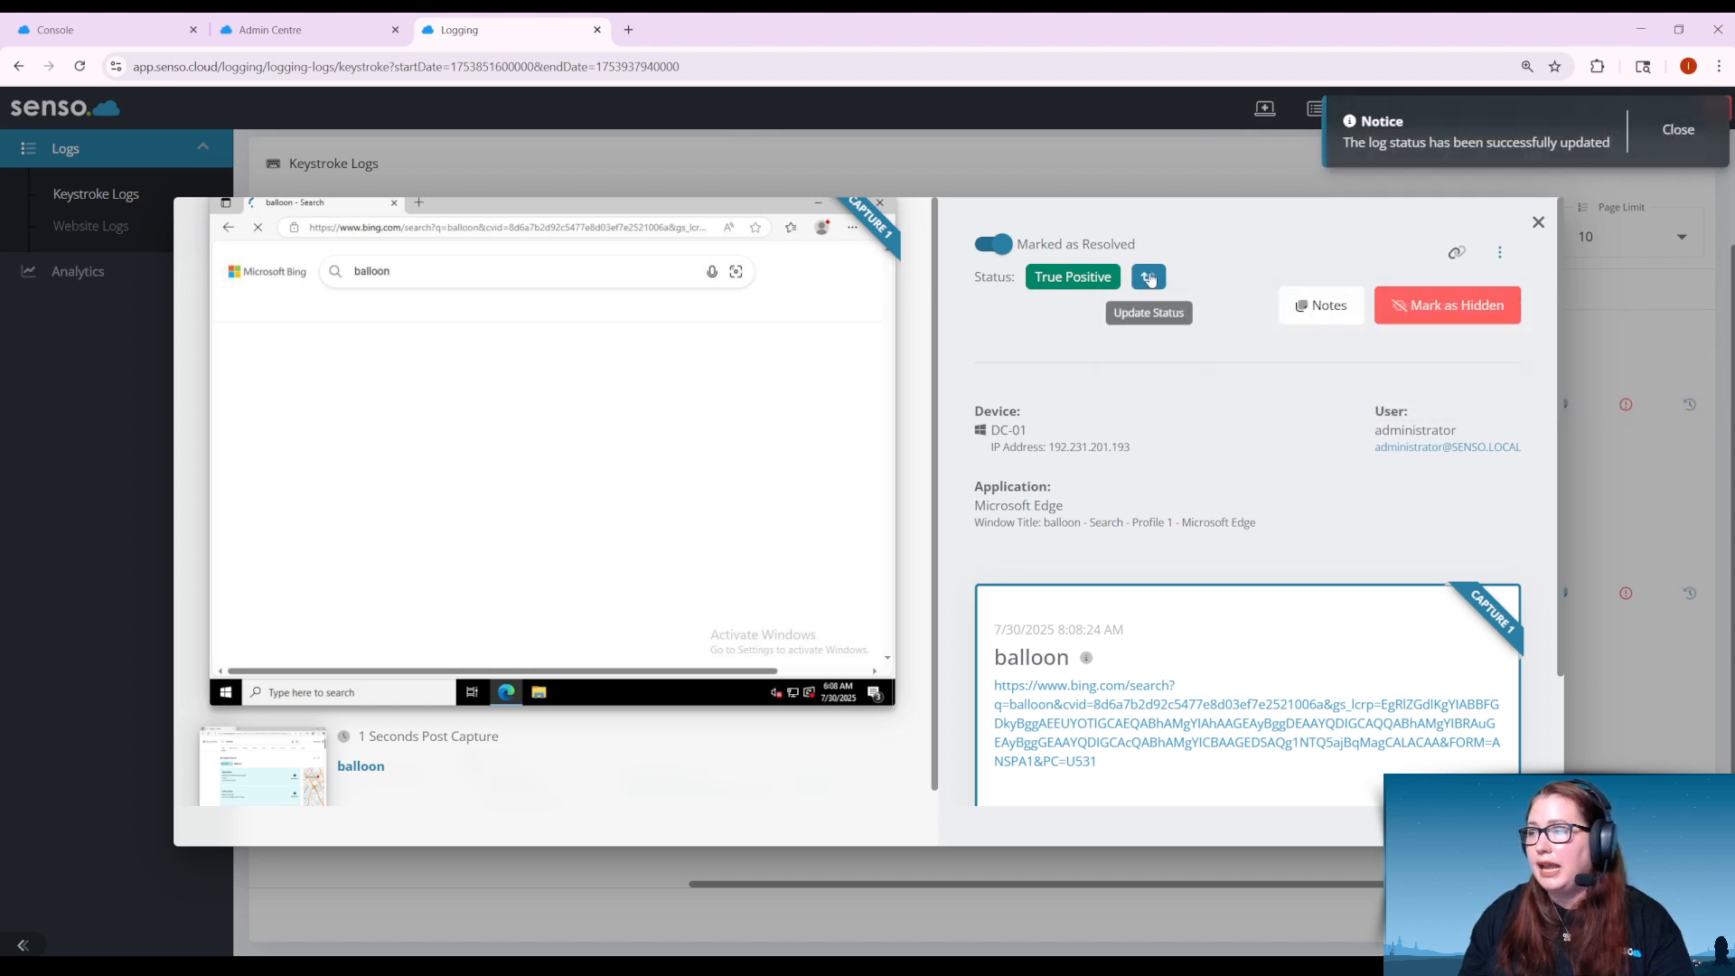
{"action": "left_click", "coordinate": [1150, 278]}
{"action": "left_click", "coordinate": [1217, 443]}
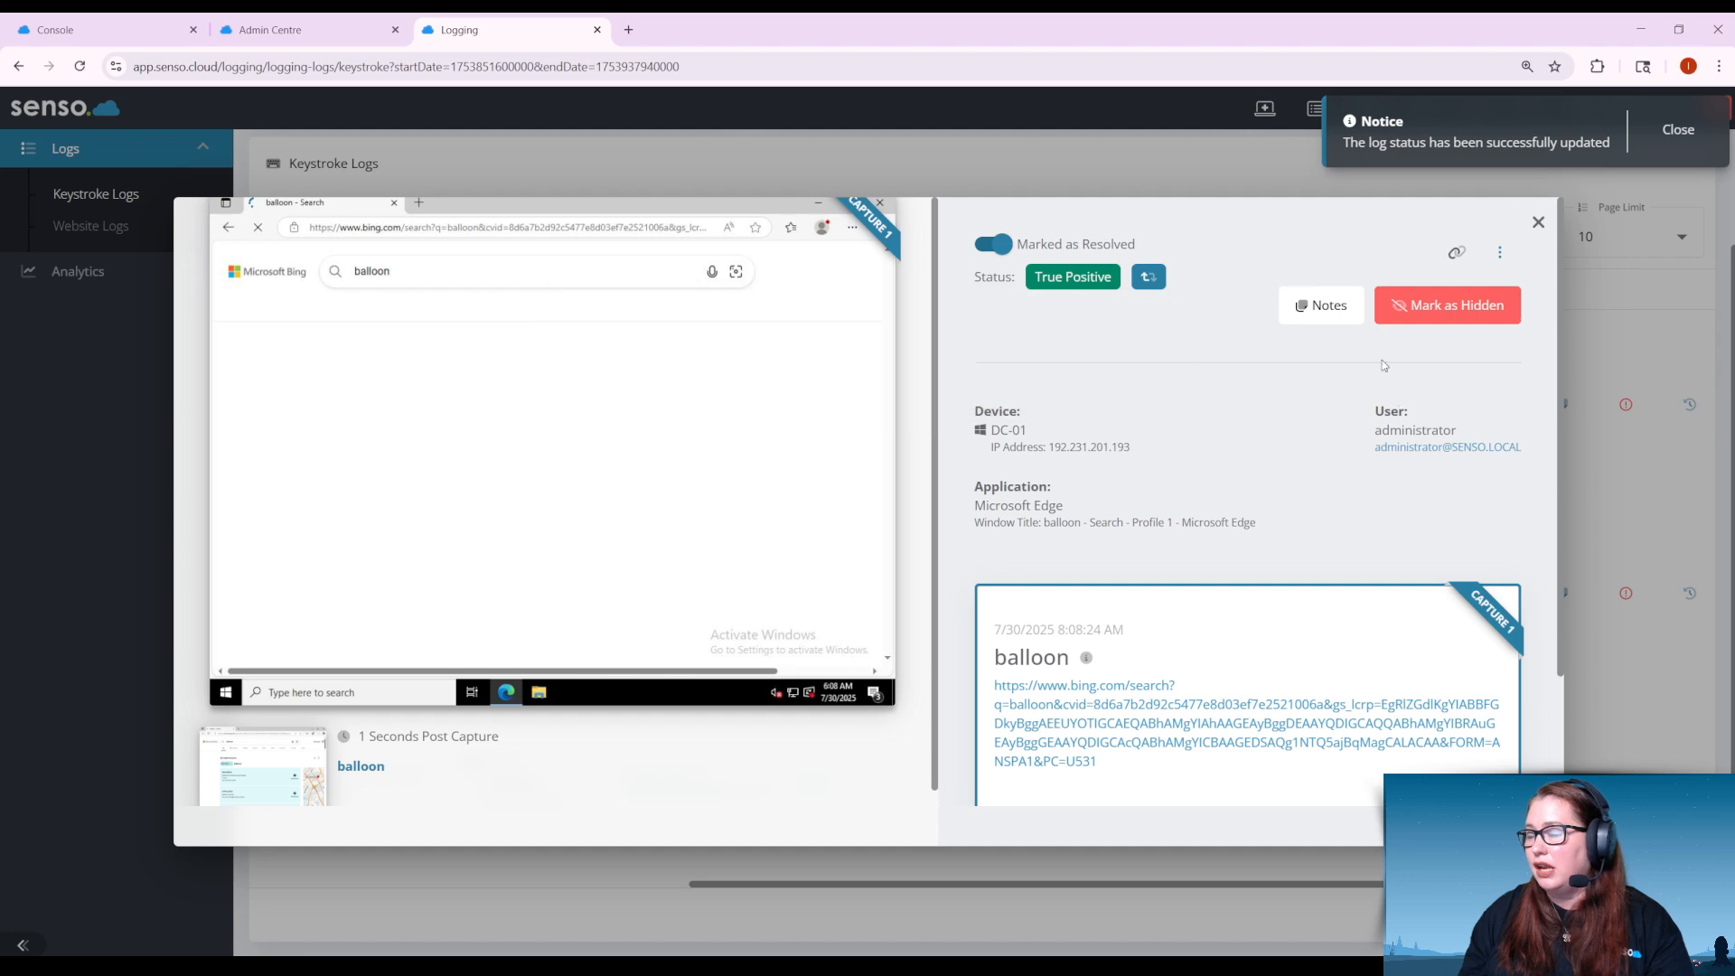
Examine the balloon log's notes, the enlarged post-capture screenshot, and its severity, image analysis and rule set details
{"action": "left_click", "coordinate": [1347, 313]}
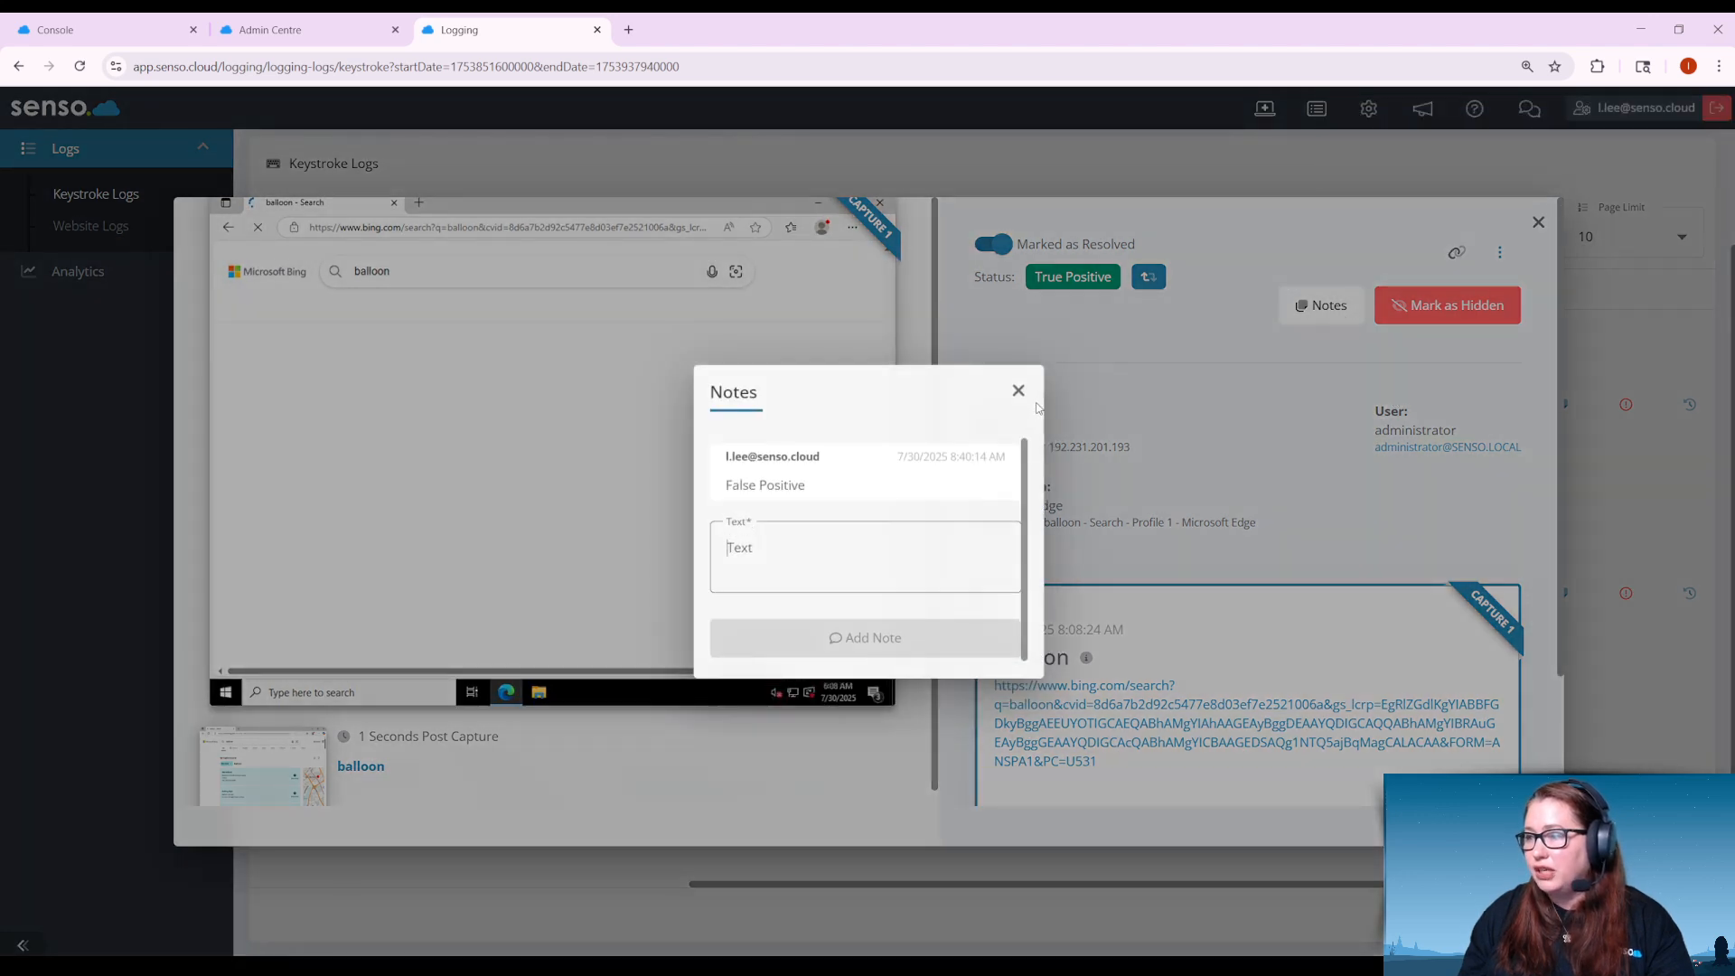
{"action": "left_click", "coordinate": [1019, 389]}
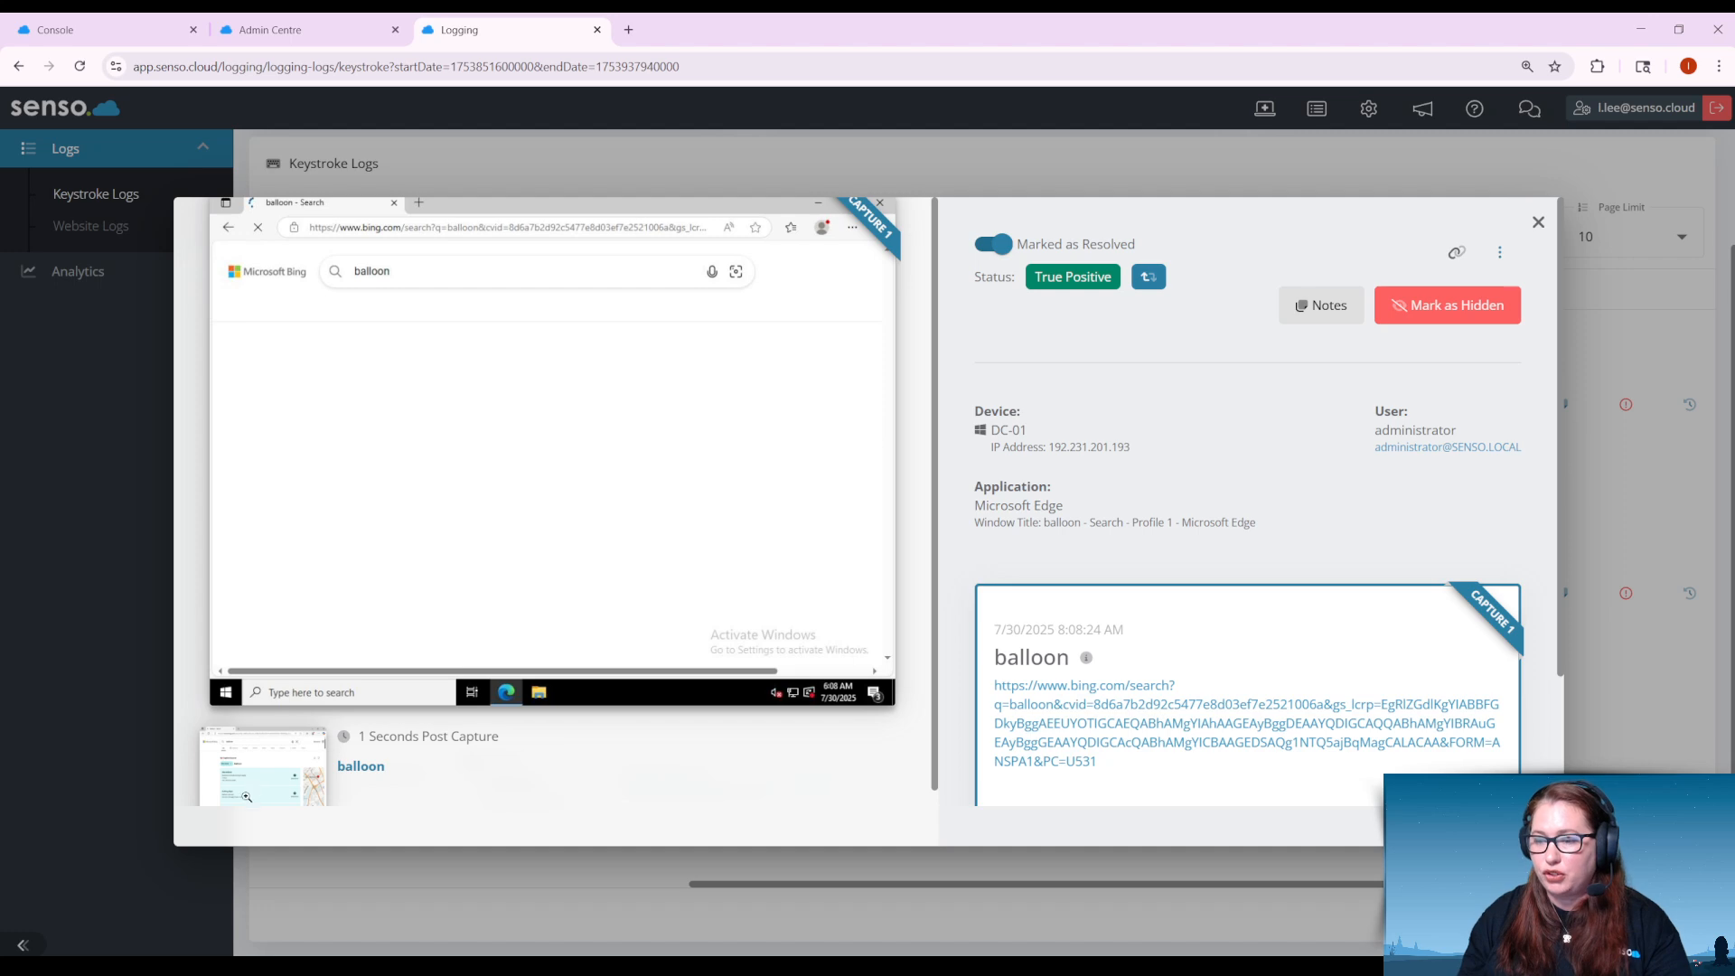
{"action": "left_click", "coordinate": [290, 768]}
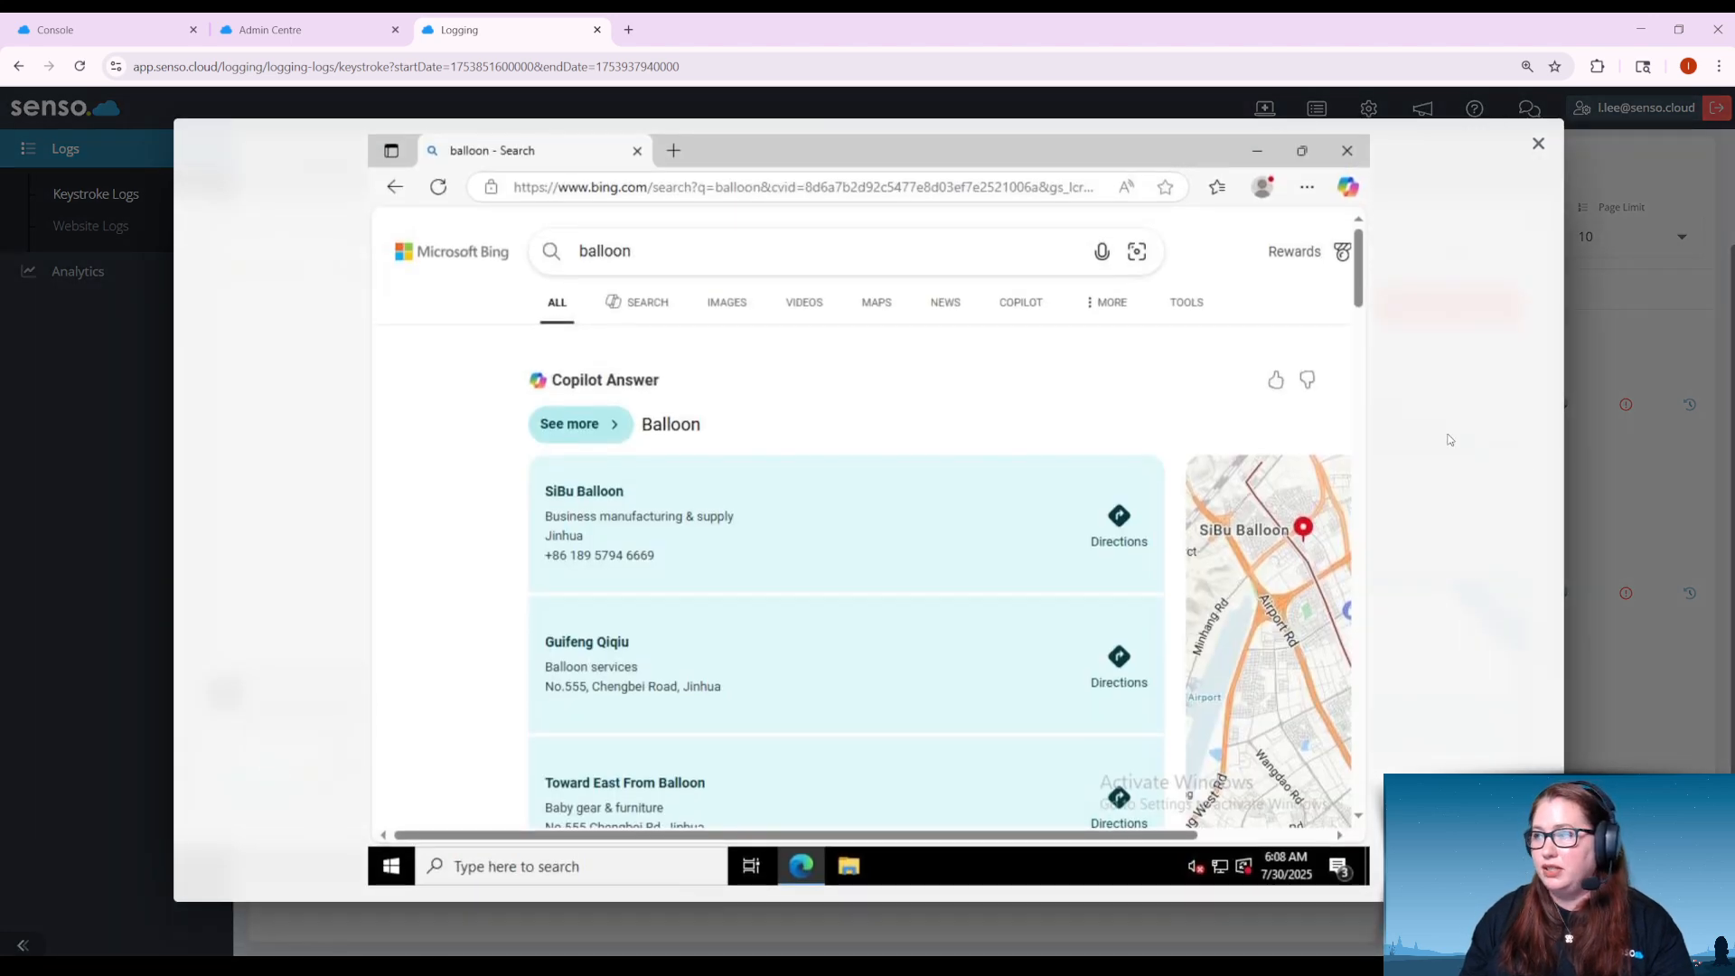
{"action": "left_click", "coordinate": [1538, 144]}
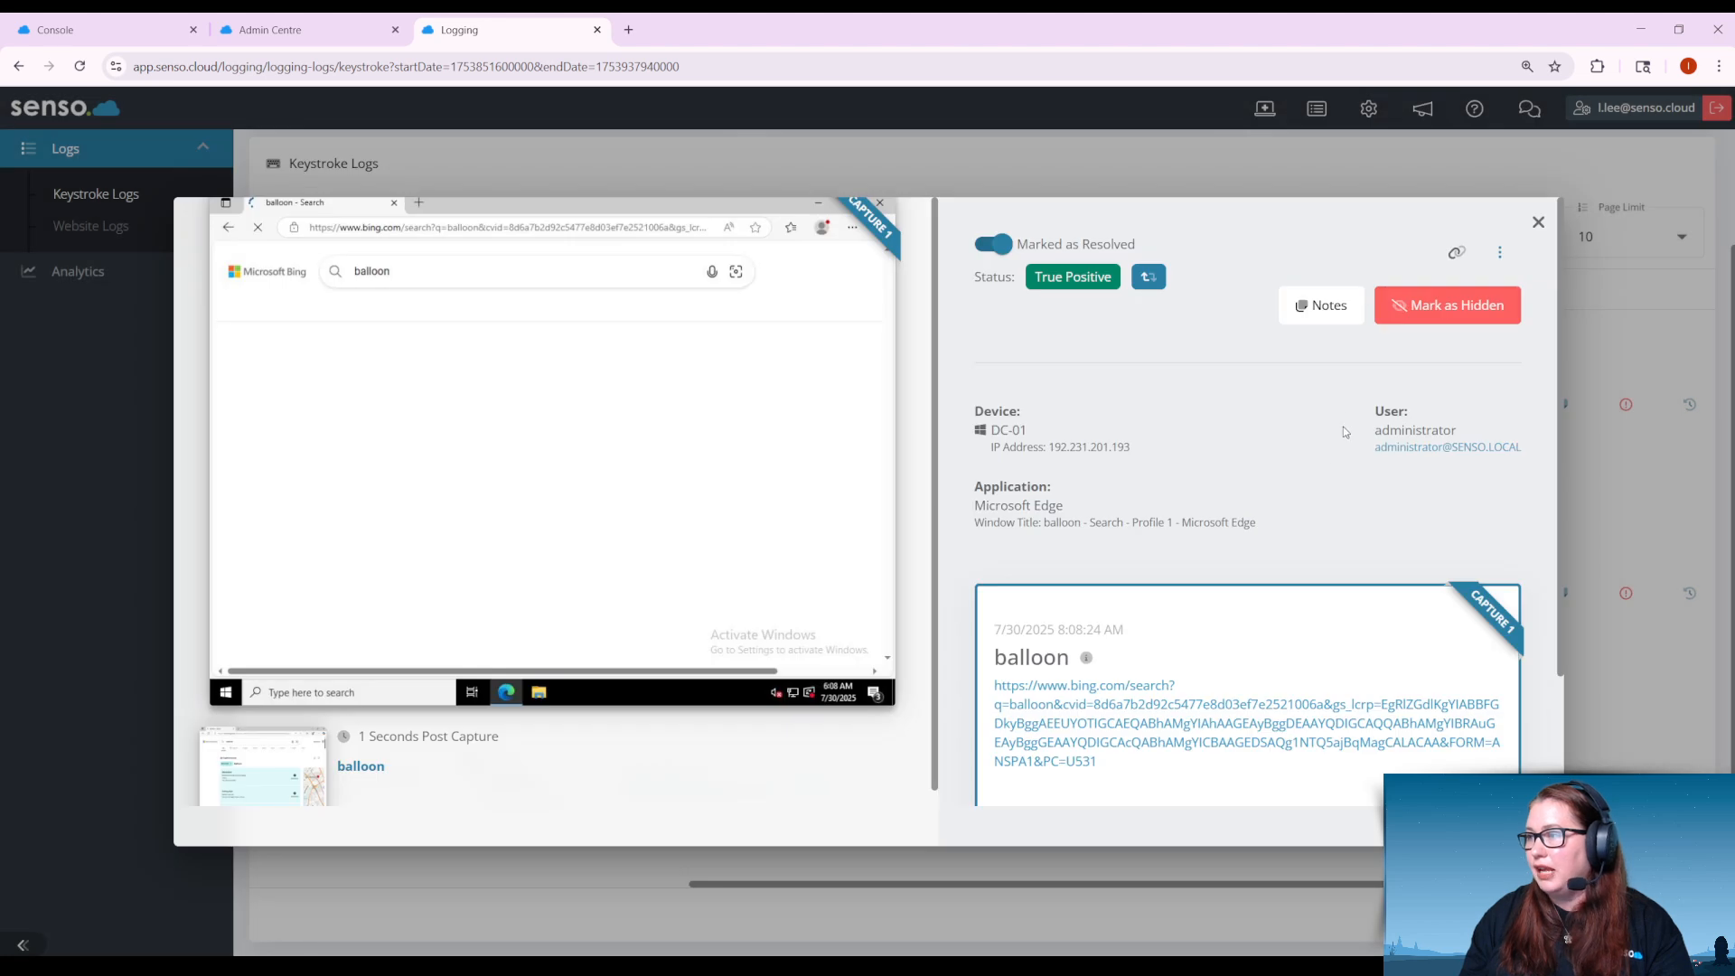
{"action": "scroll", "coordinate": [1289, 666], "scroll_direction": "down", "scroll_amount": 2}
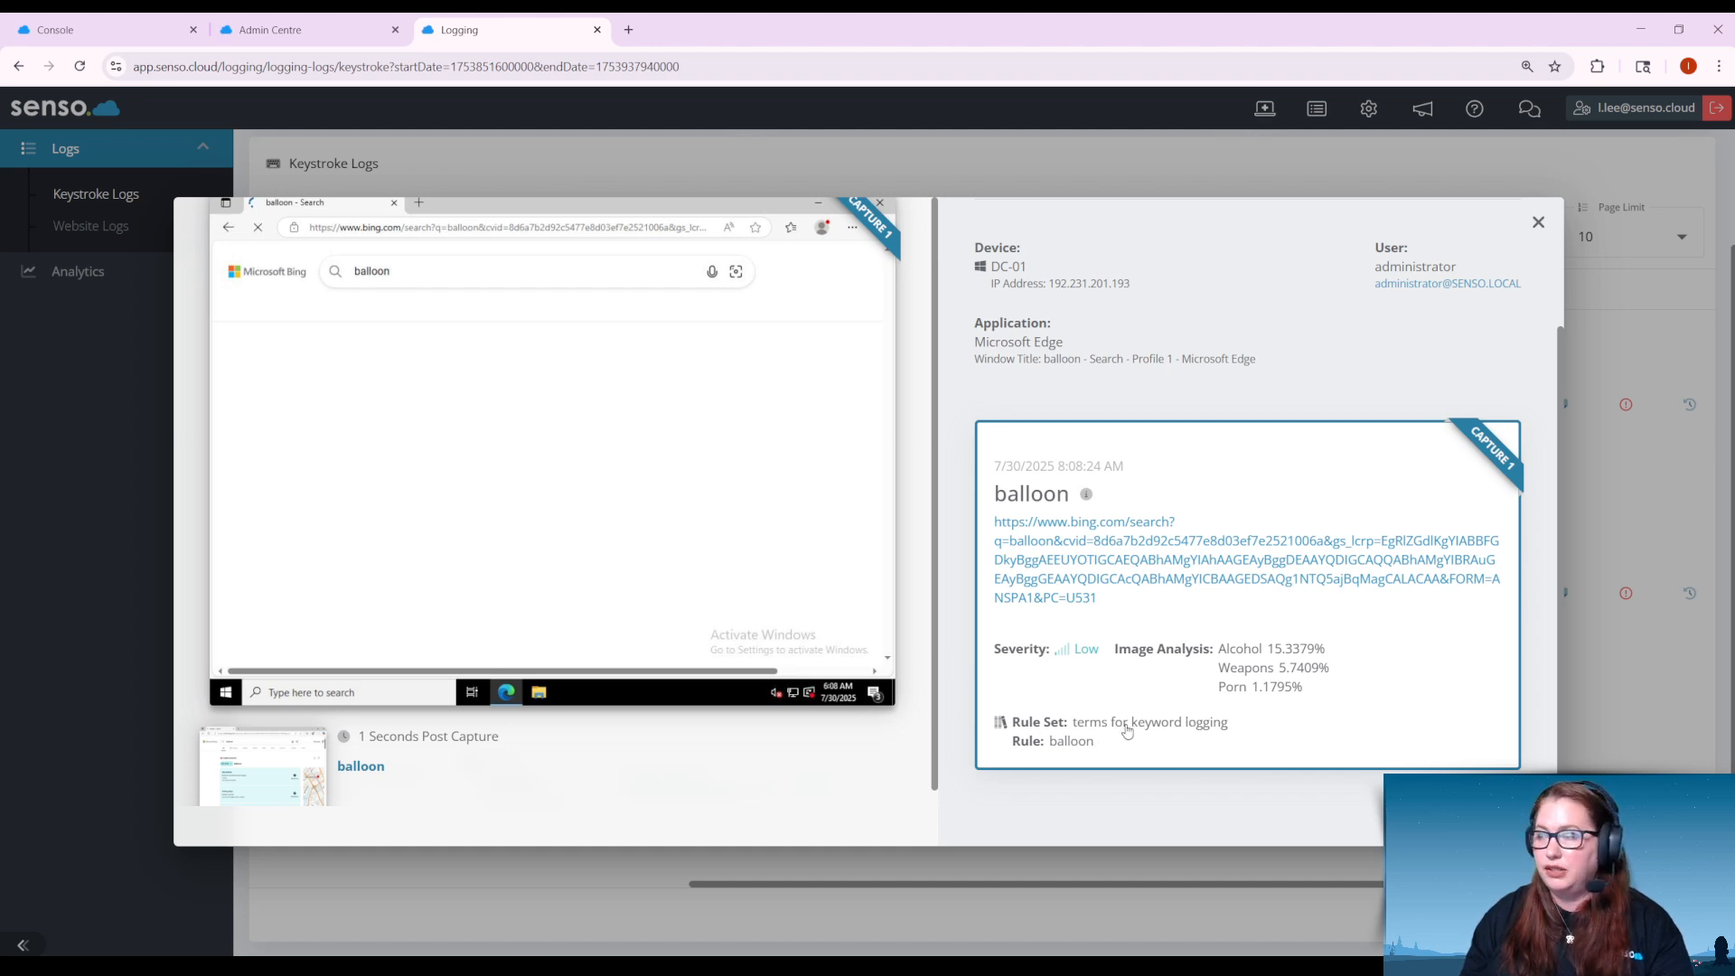
{"action": "scroll", "coordinate": [1127, 730], "scroll_direction": "up", "scroll_amount": 2}
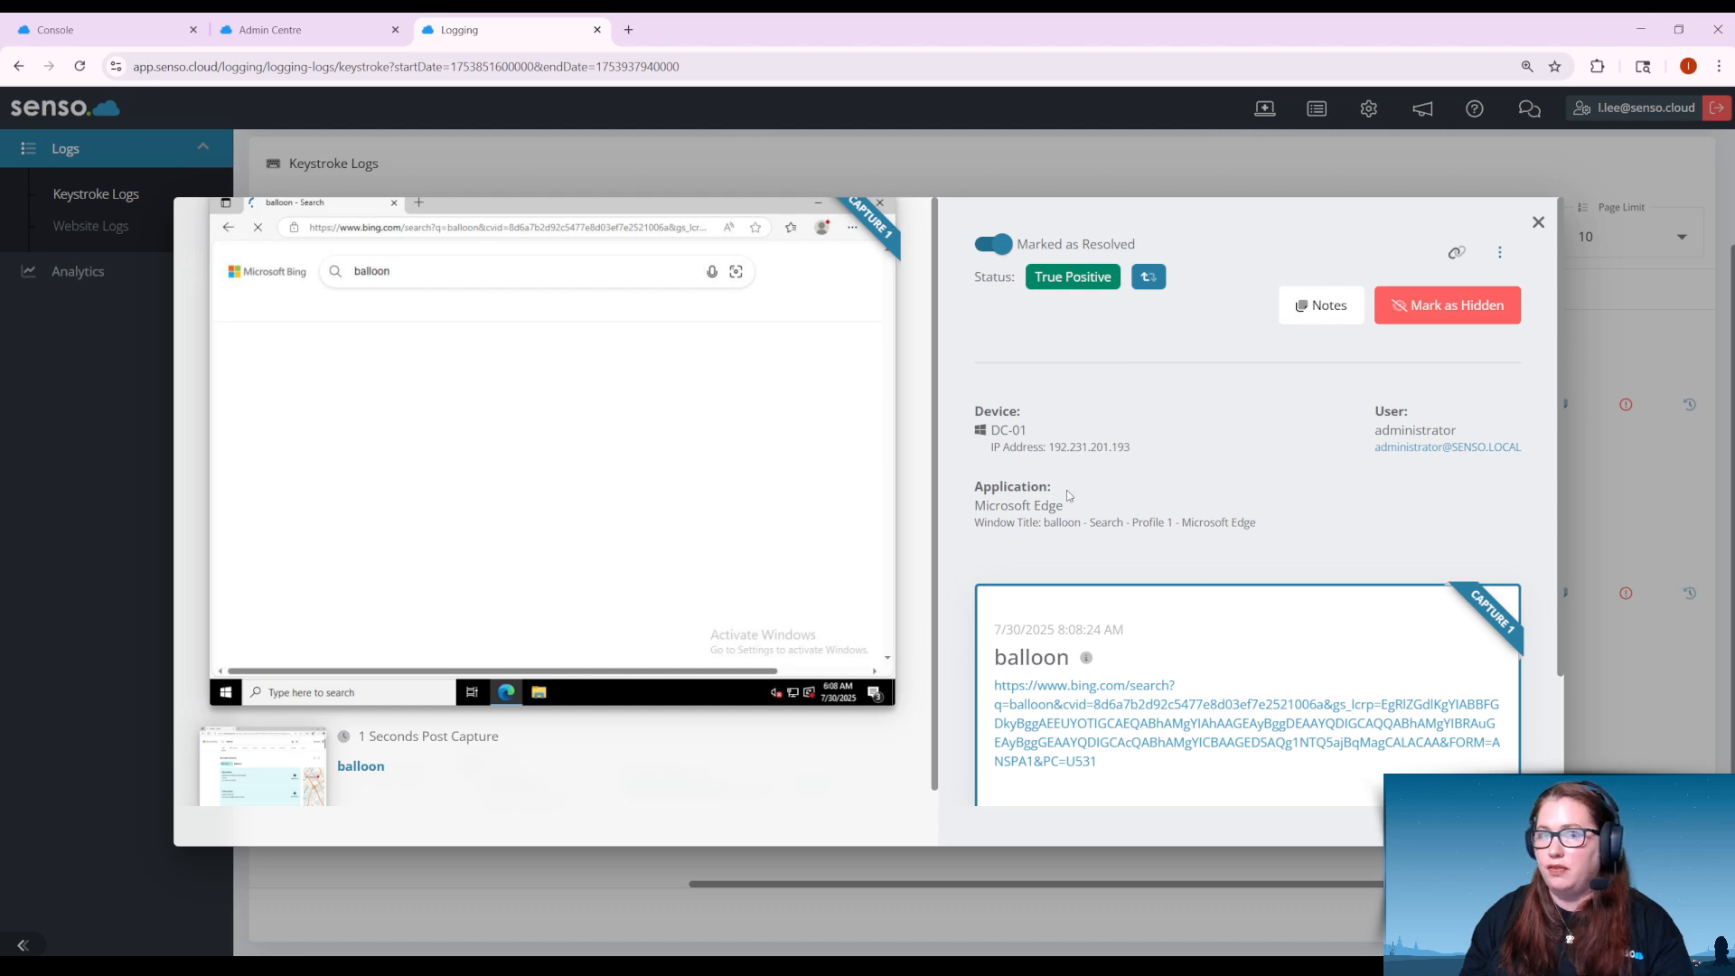
Copy the balloon log's URL and review its change history, closing the log details when done
{"action": "left_click", "coordinate": [1452, 254]}
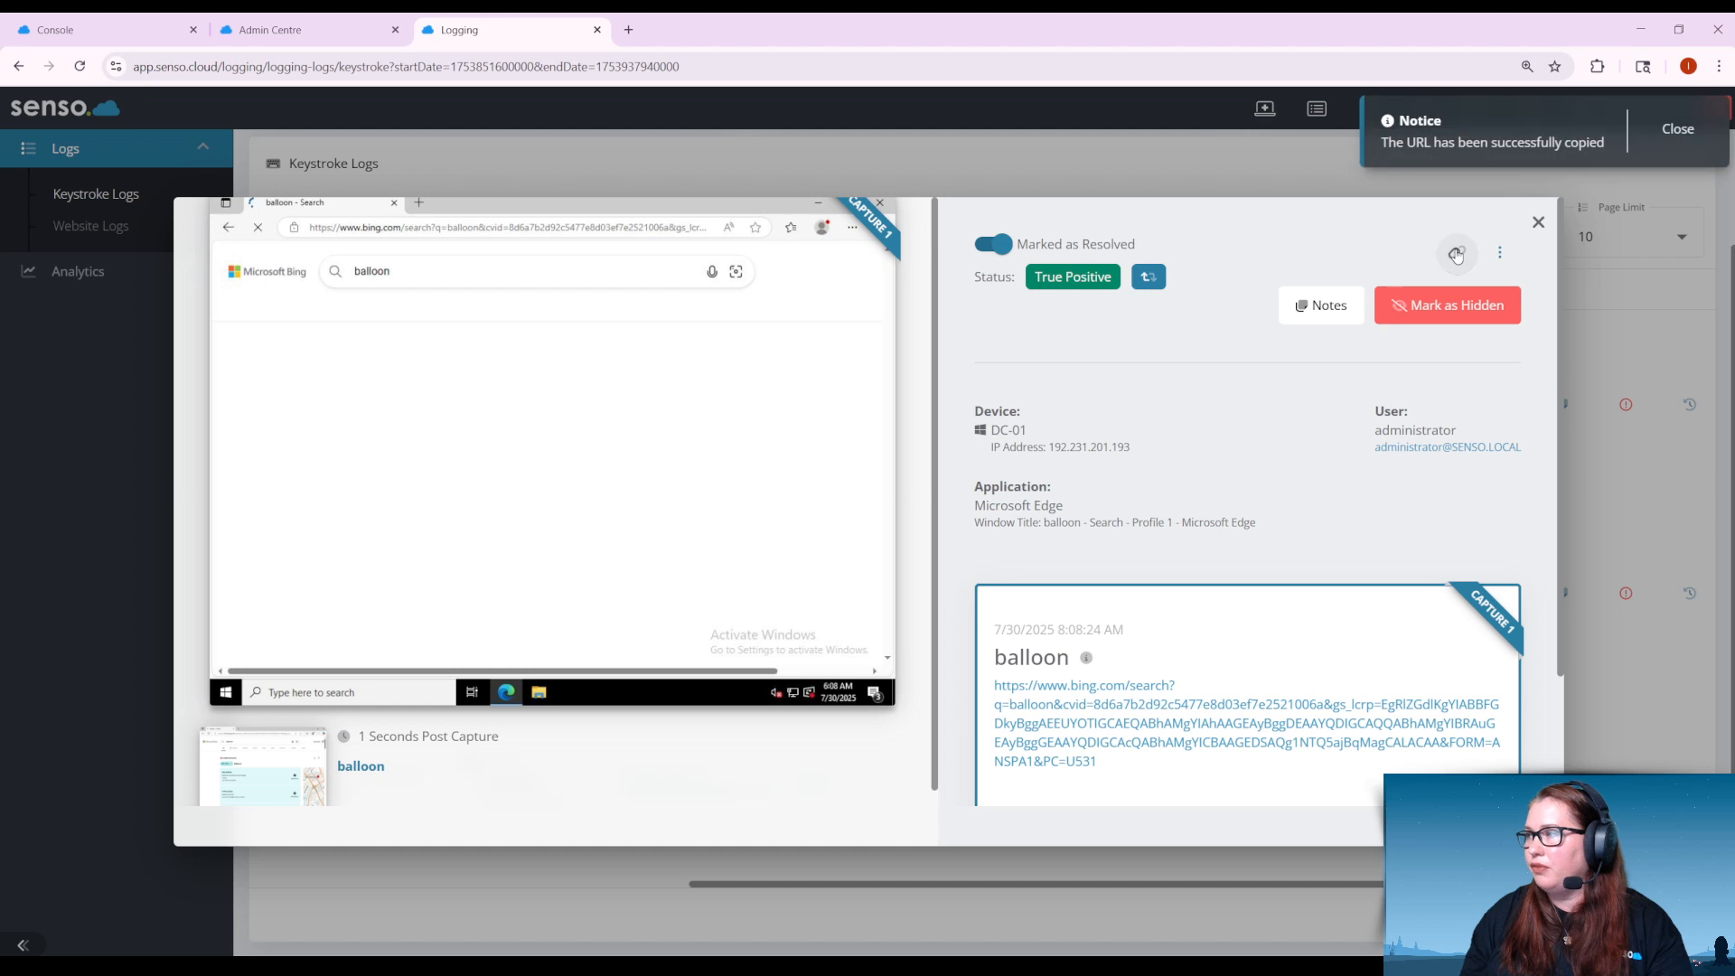
{"action": "left_click", "coordinate": [1674, 145]}
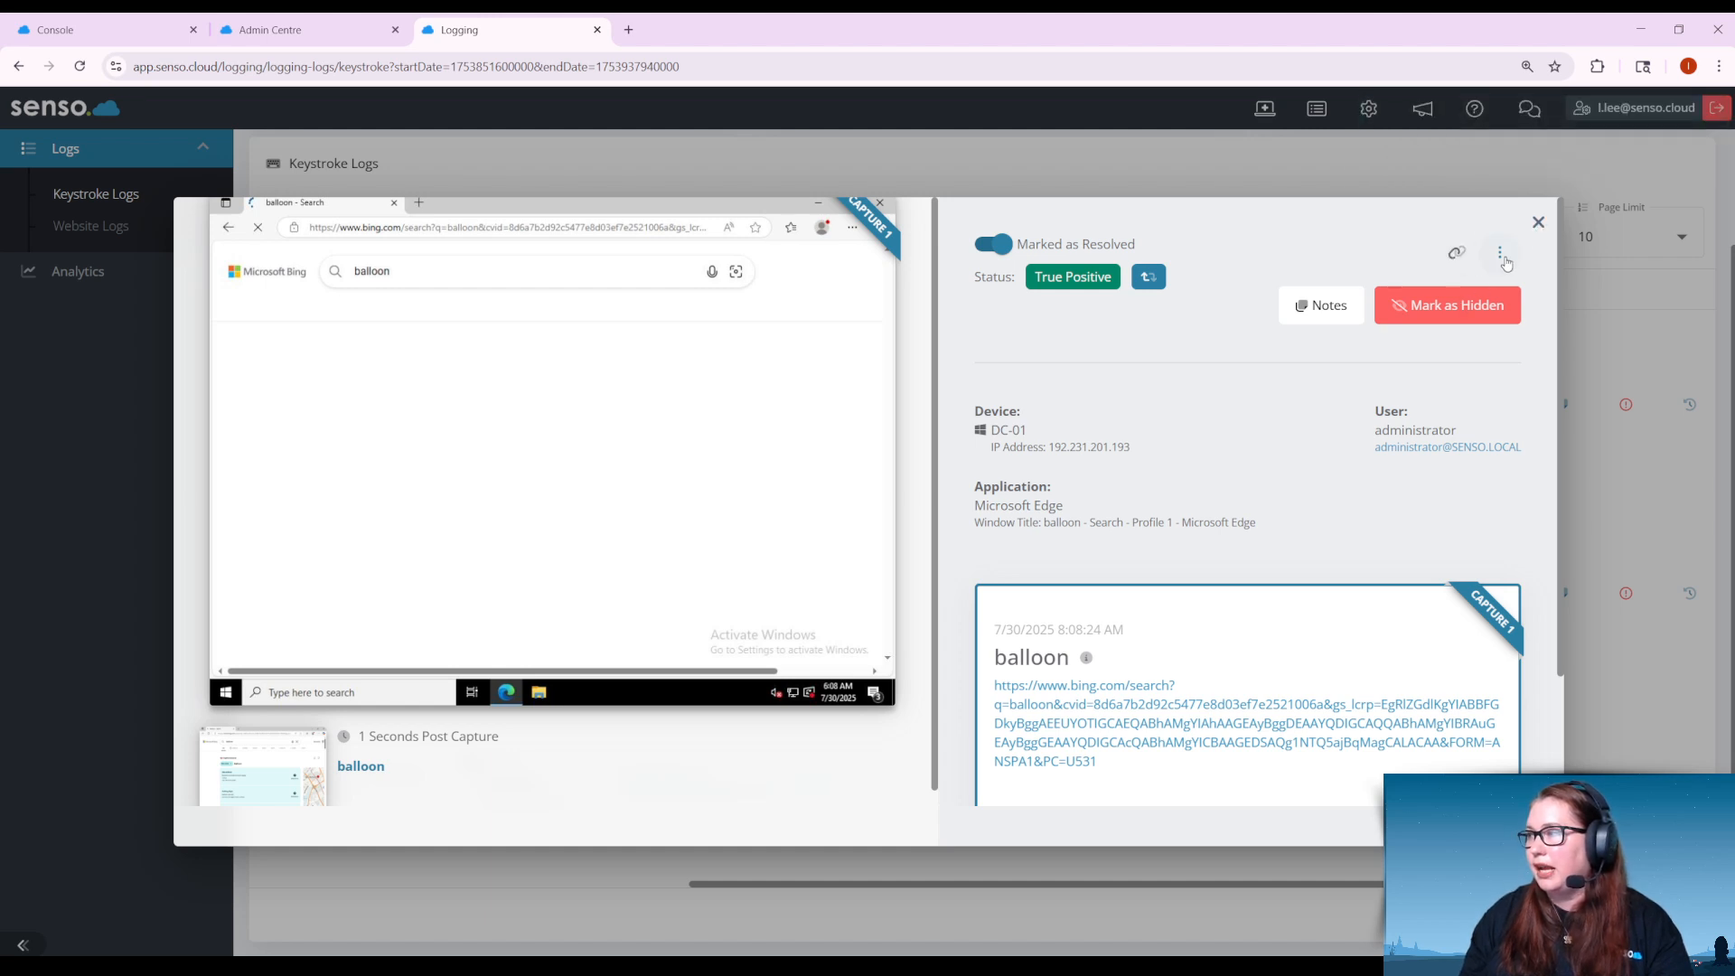
{"action": "left_click", "coordinate": [1502, 257]}
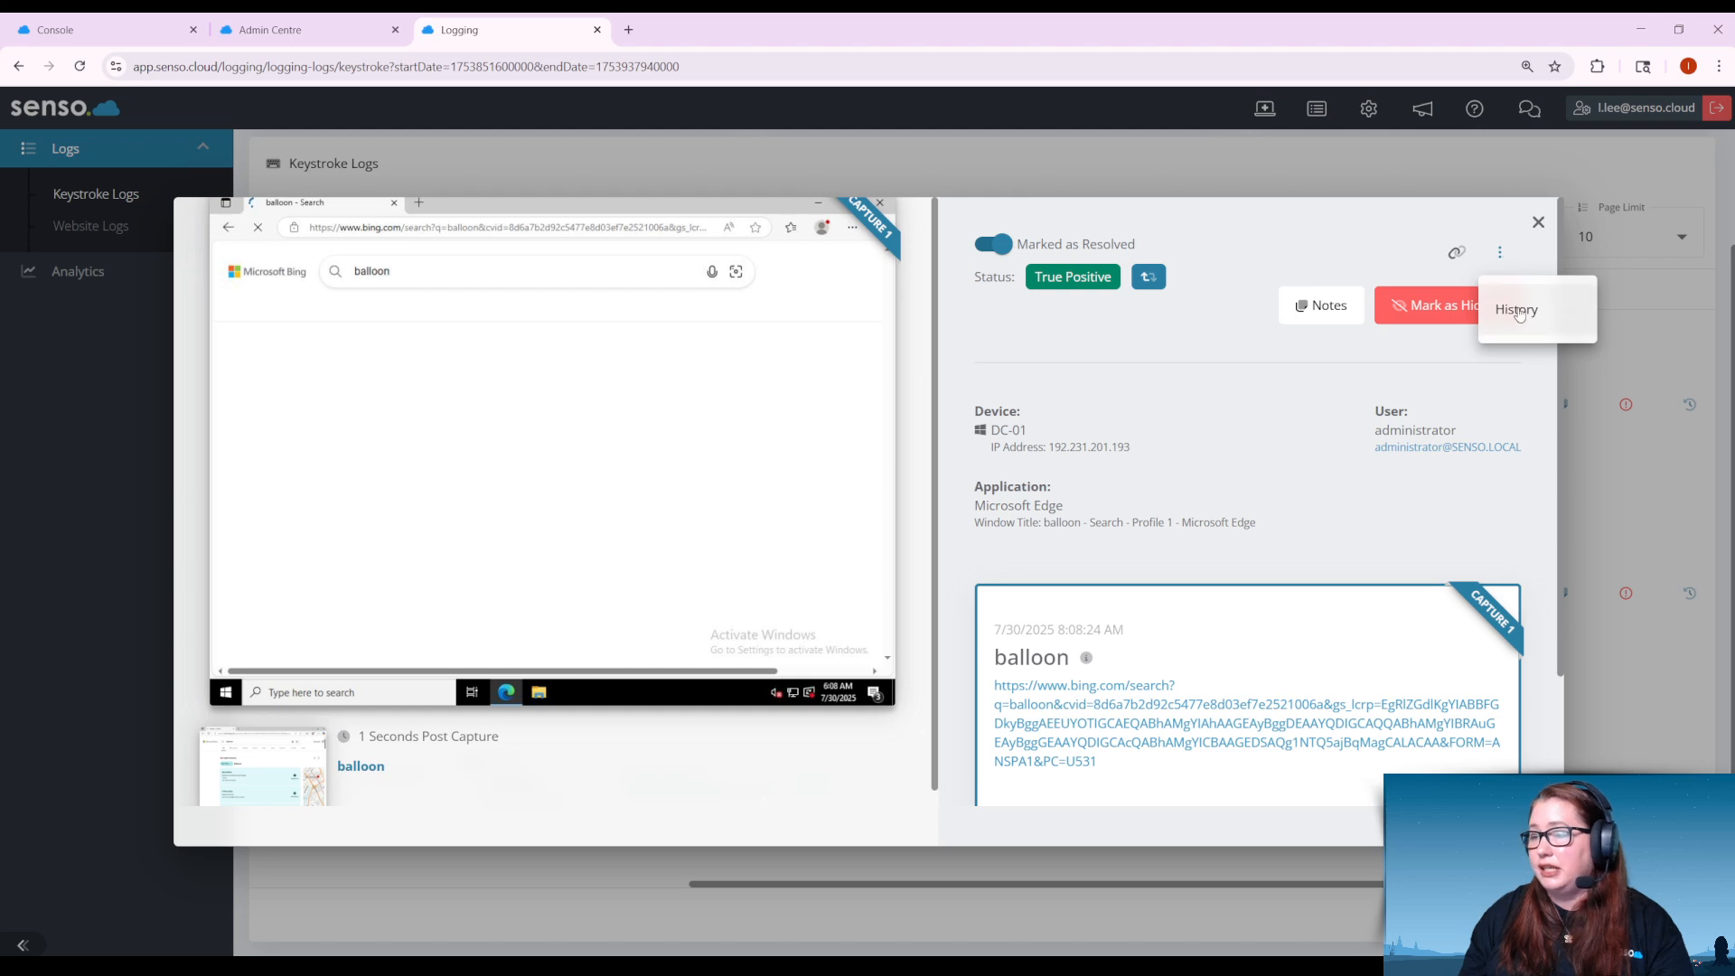
{"action": "left_click", "coordinate": [1294, 419]}
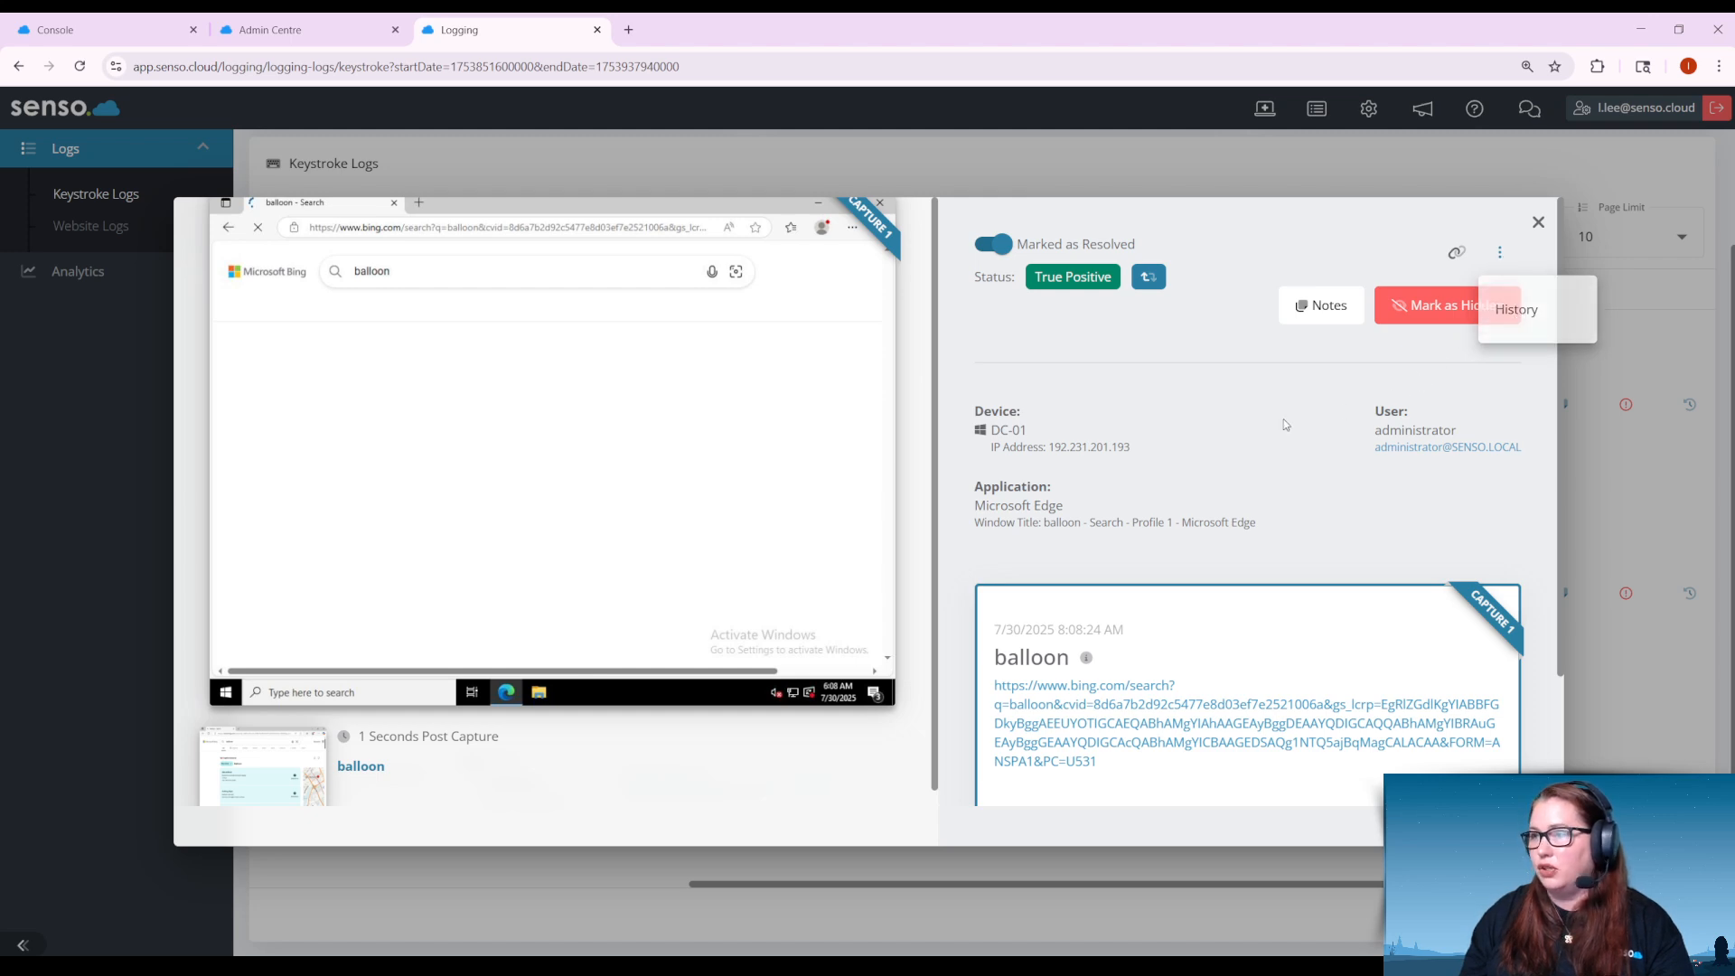
{"action": "left_click", "coordinate": [1499, 253]}
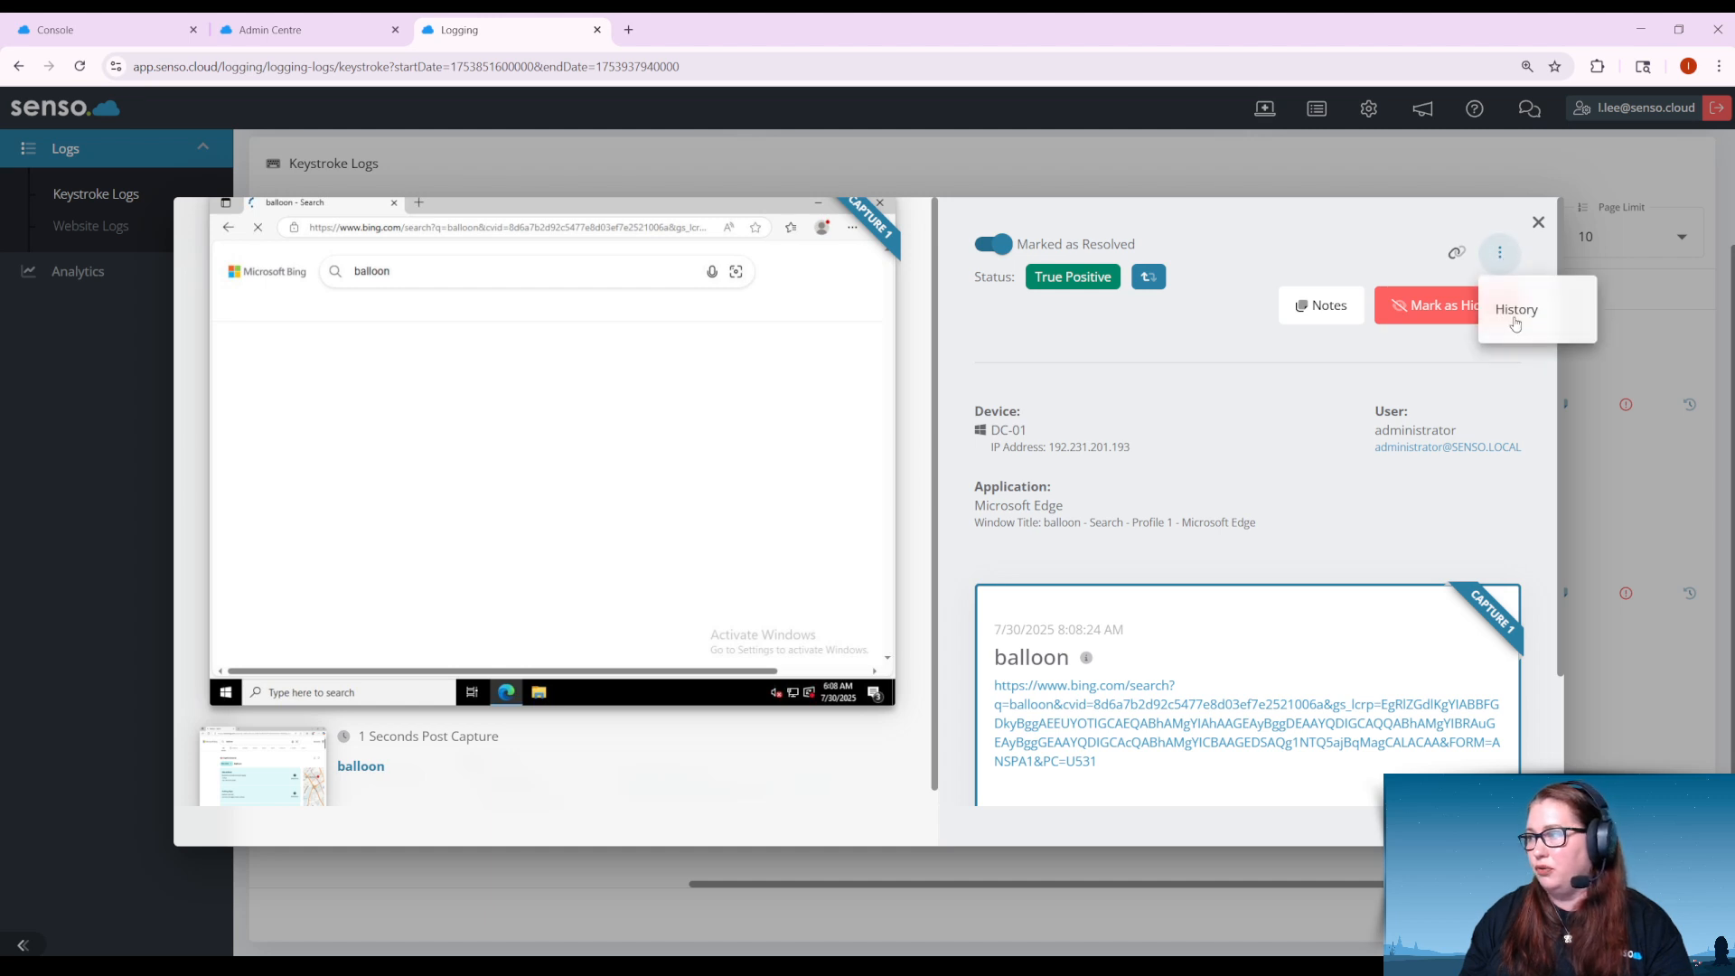
{"action": "left_click", "coordinate": [1525, 309]}
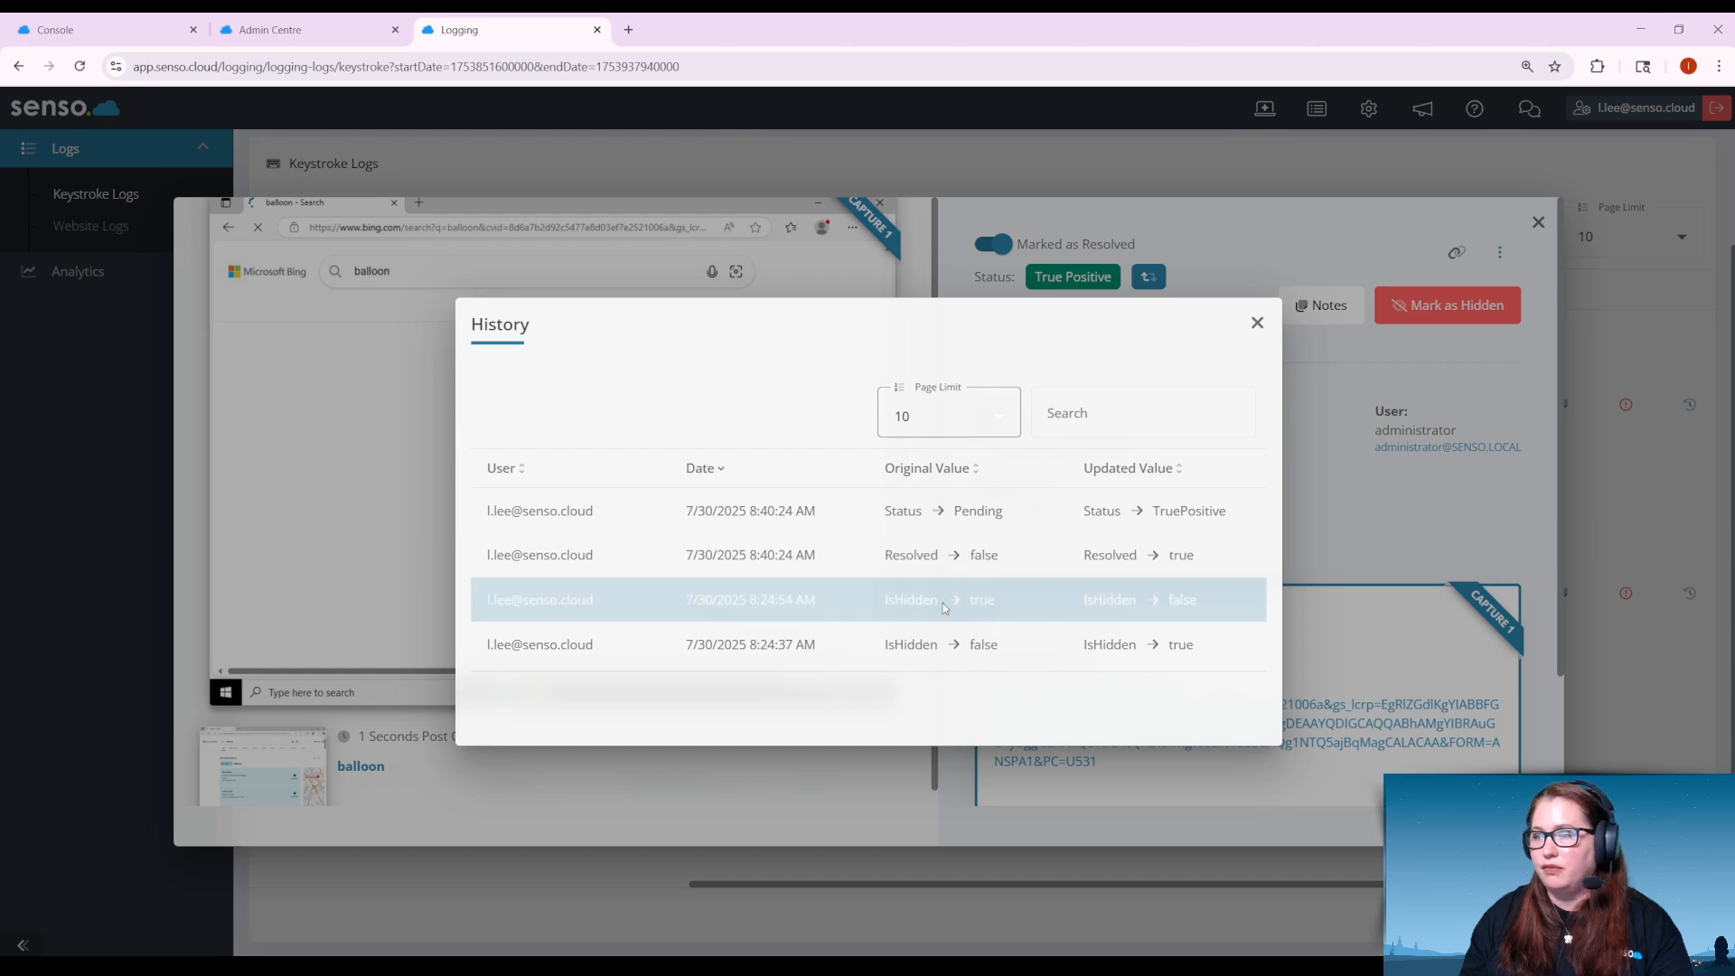
{"action": "left_click", "coordinate": [1256, 323]}
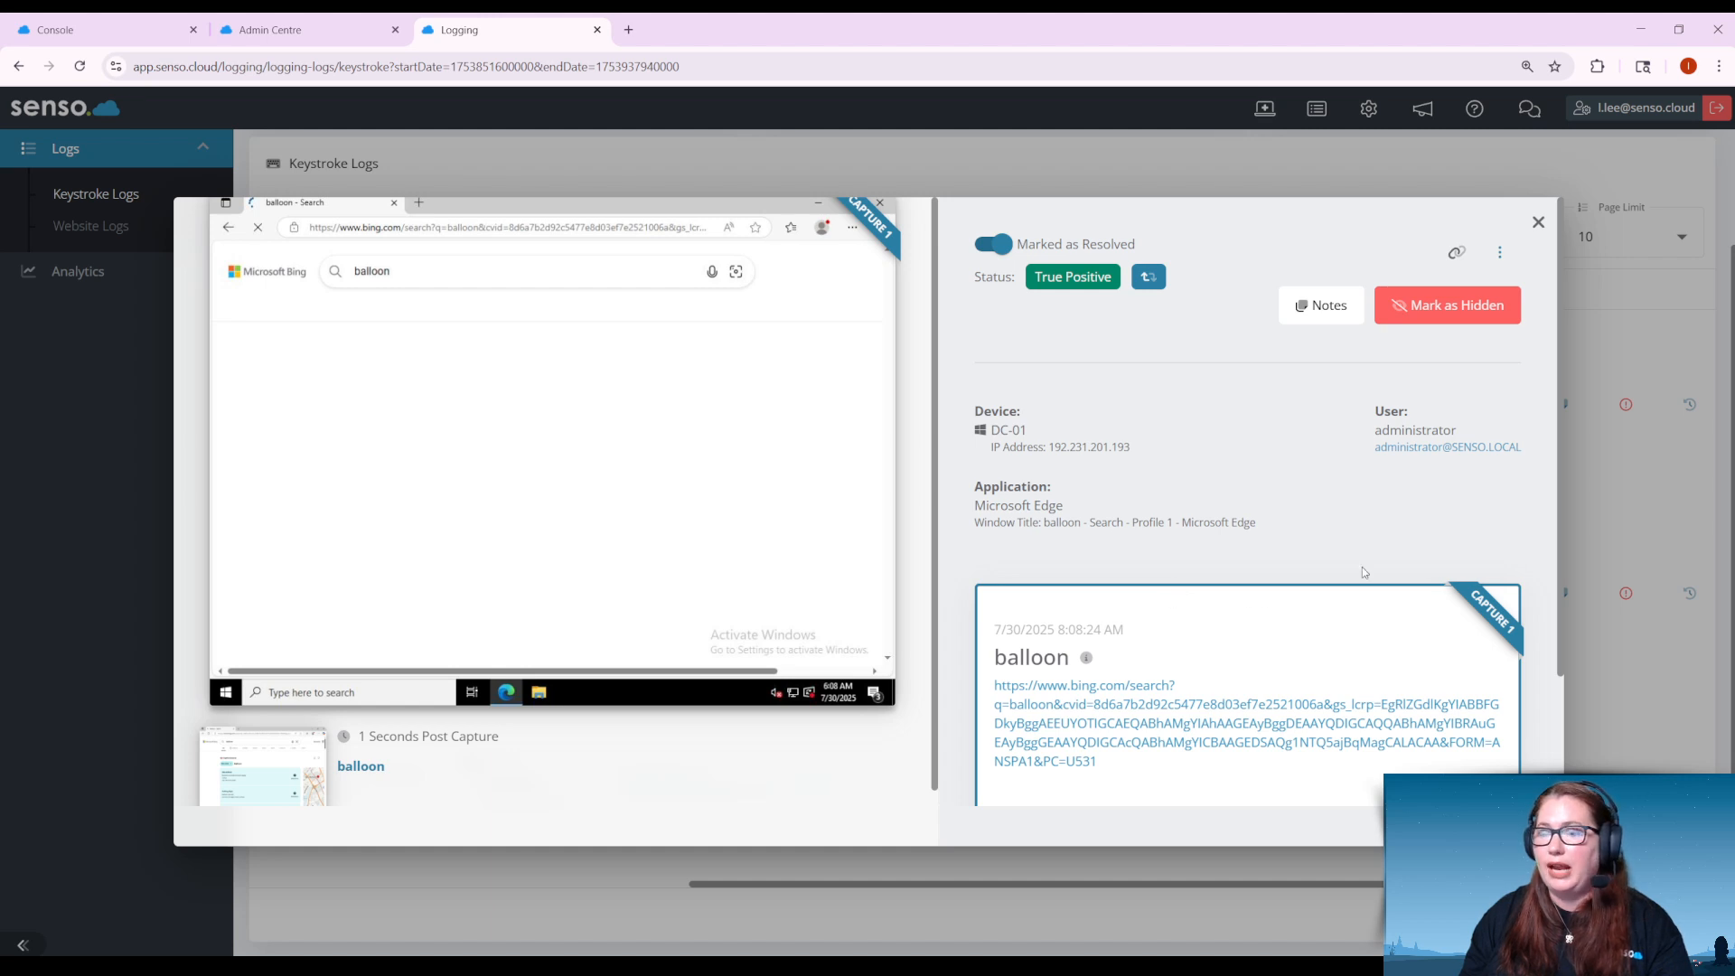
{"action": "left_click", "coordinate": [1538, 226]}
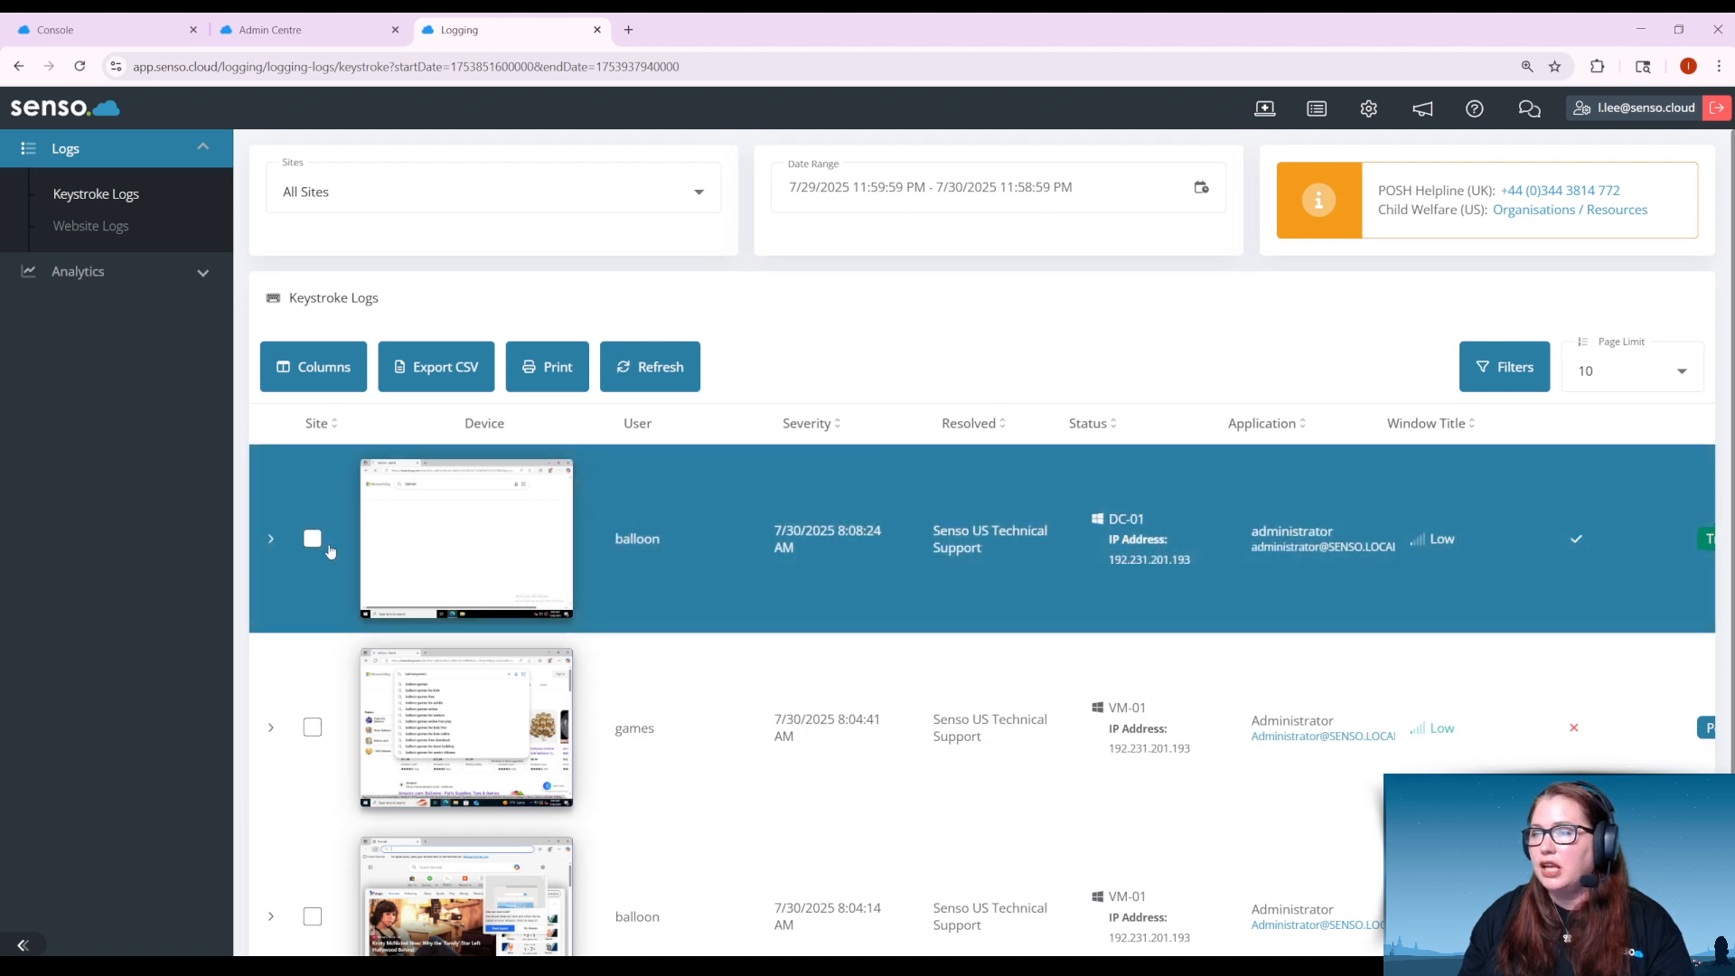
Select the DC-01 balloon log and mark its capture as hidden
{"action": "left_click", "coordinate": [313, 539]}
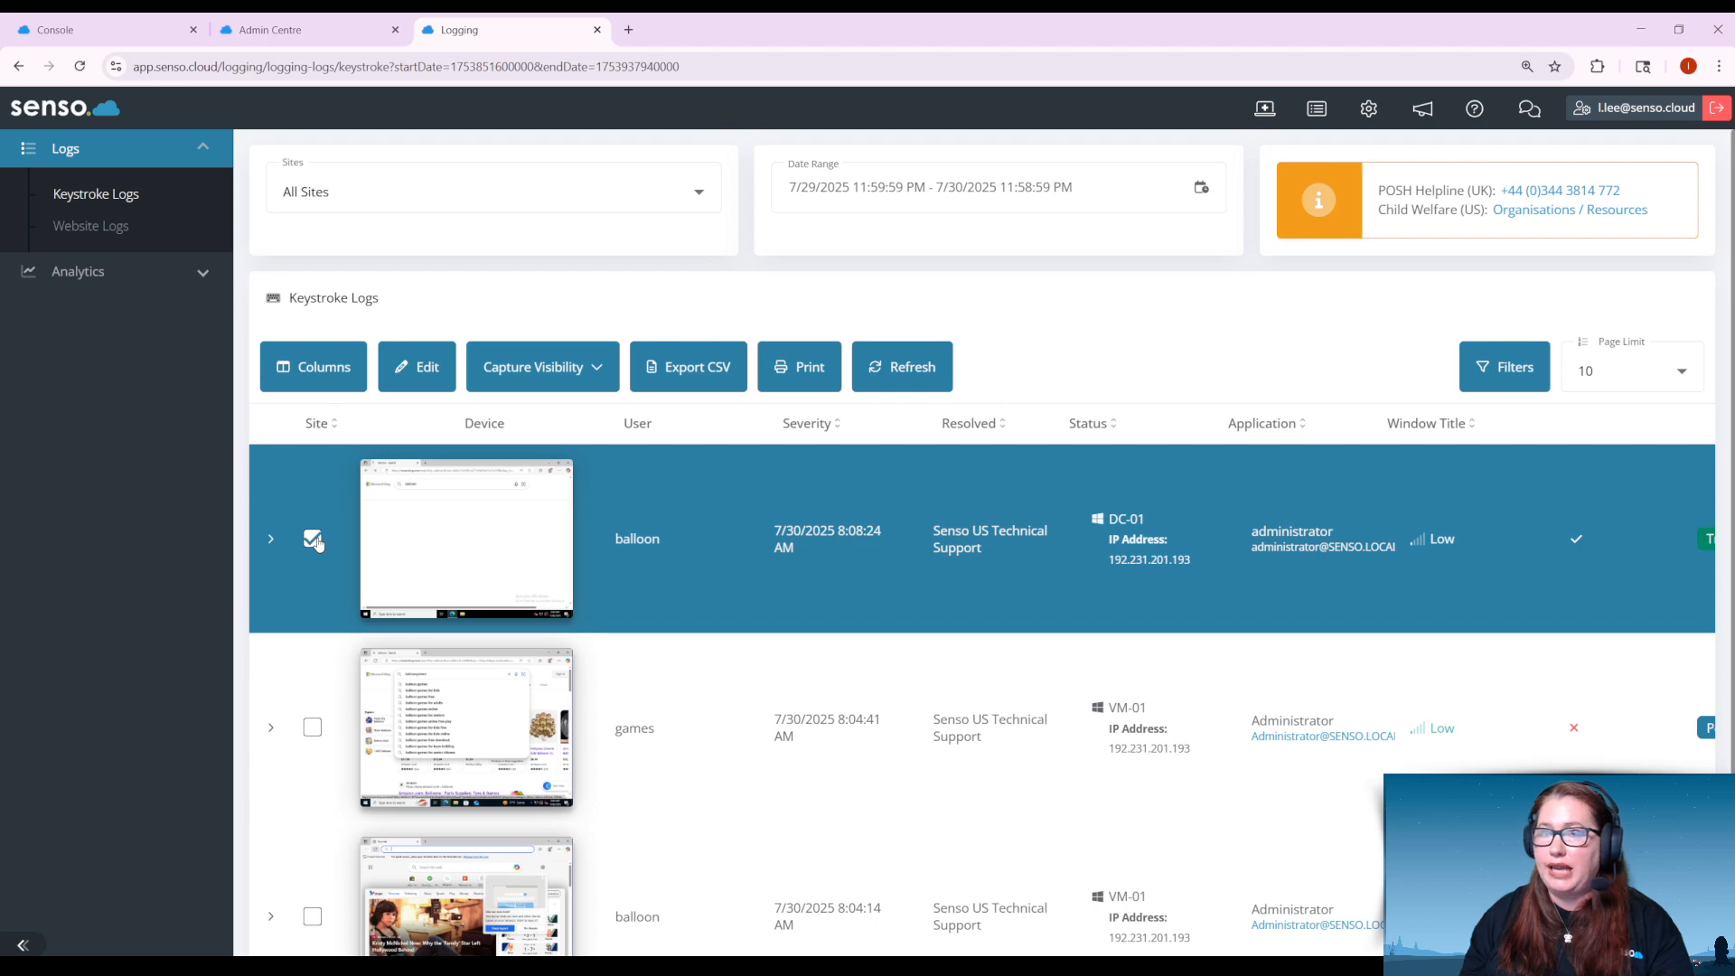
{"action": "left_click", "coordinate": [593, 373]}
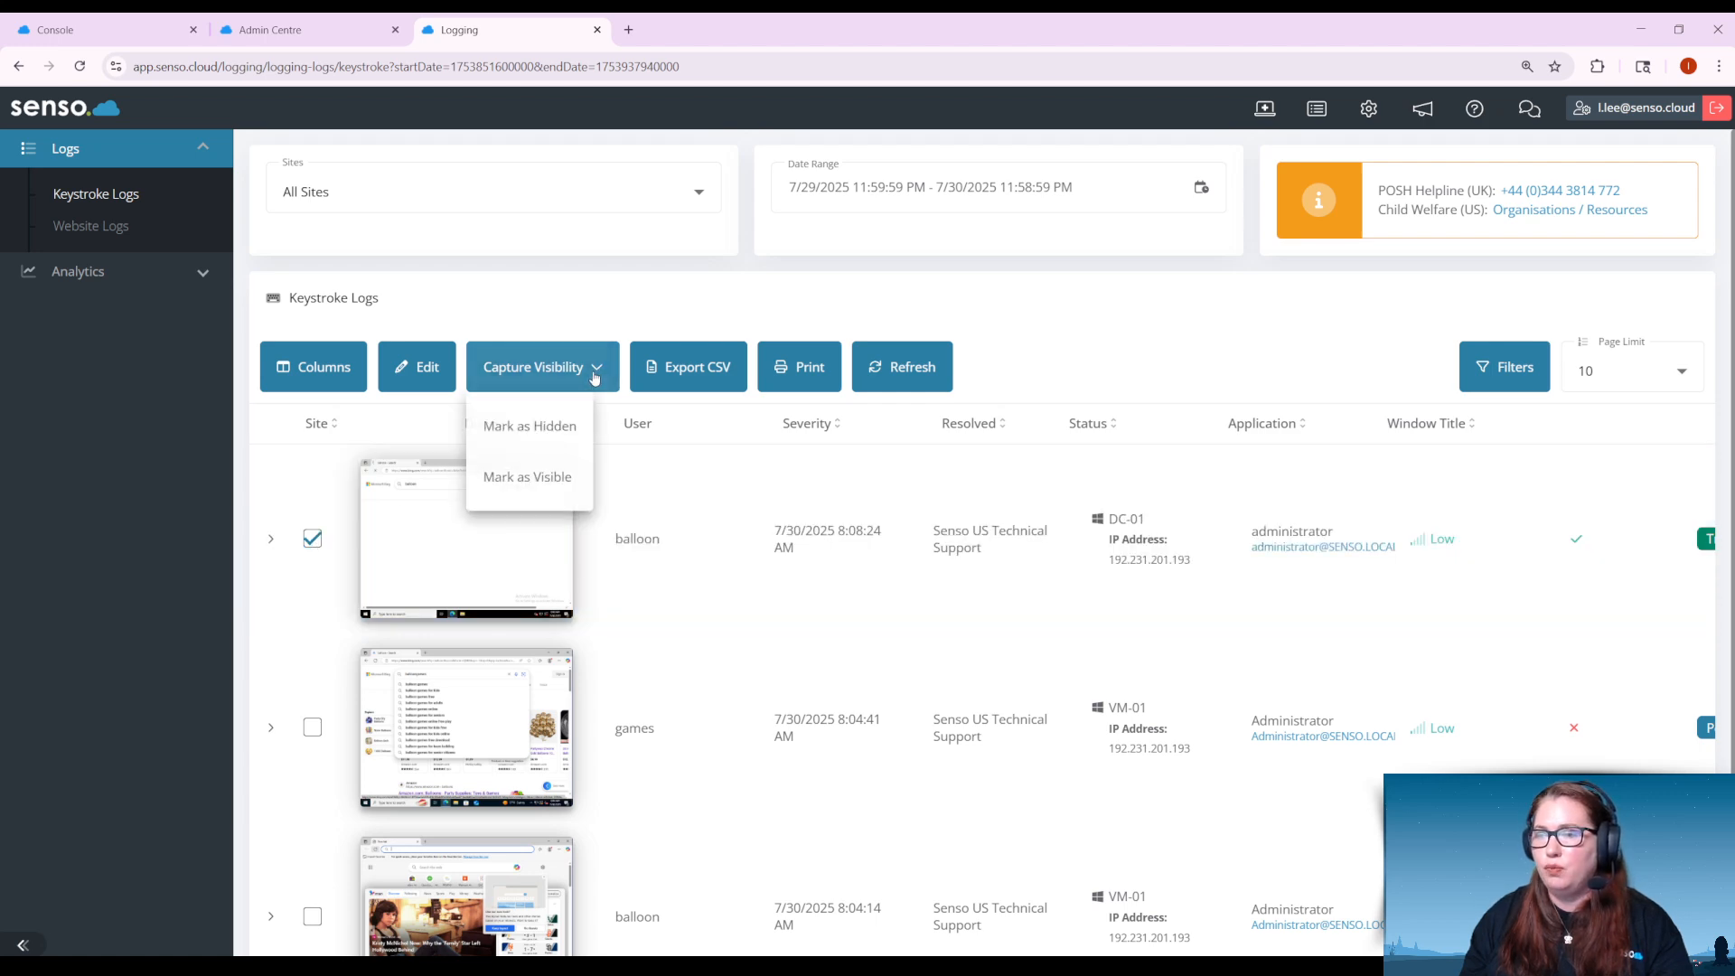
{"action": "left_click", "coordinate": [556, 430]}
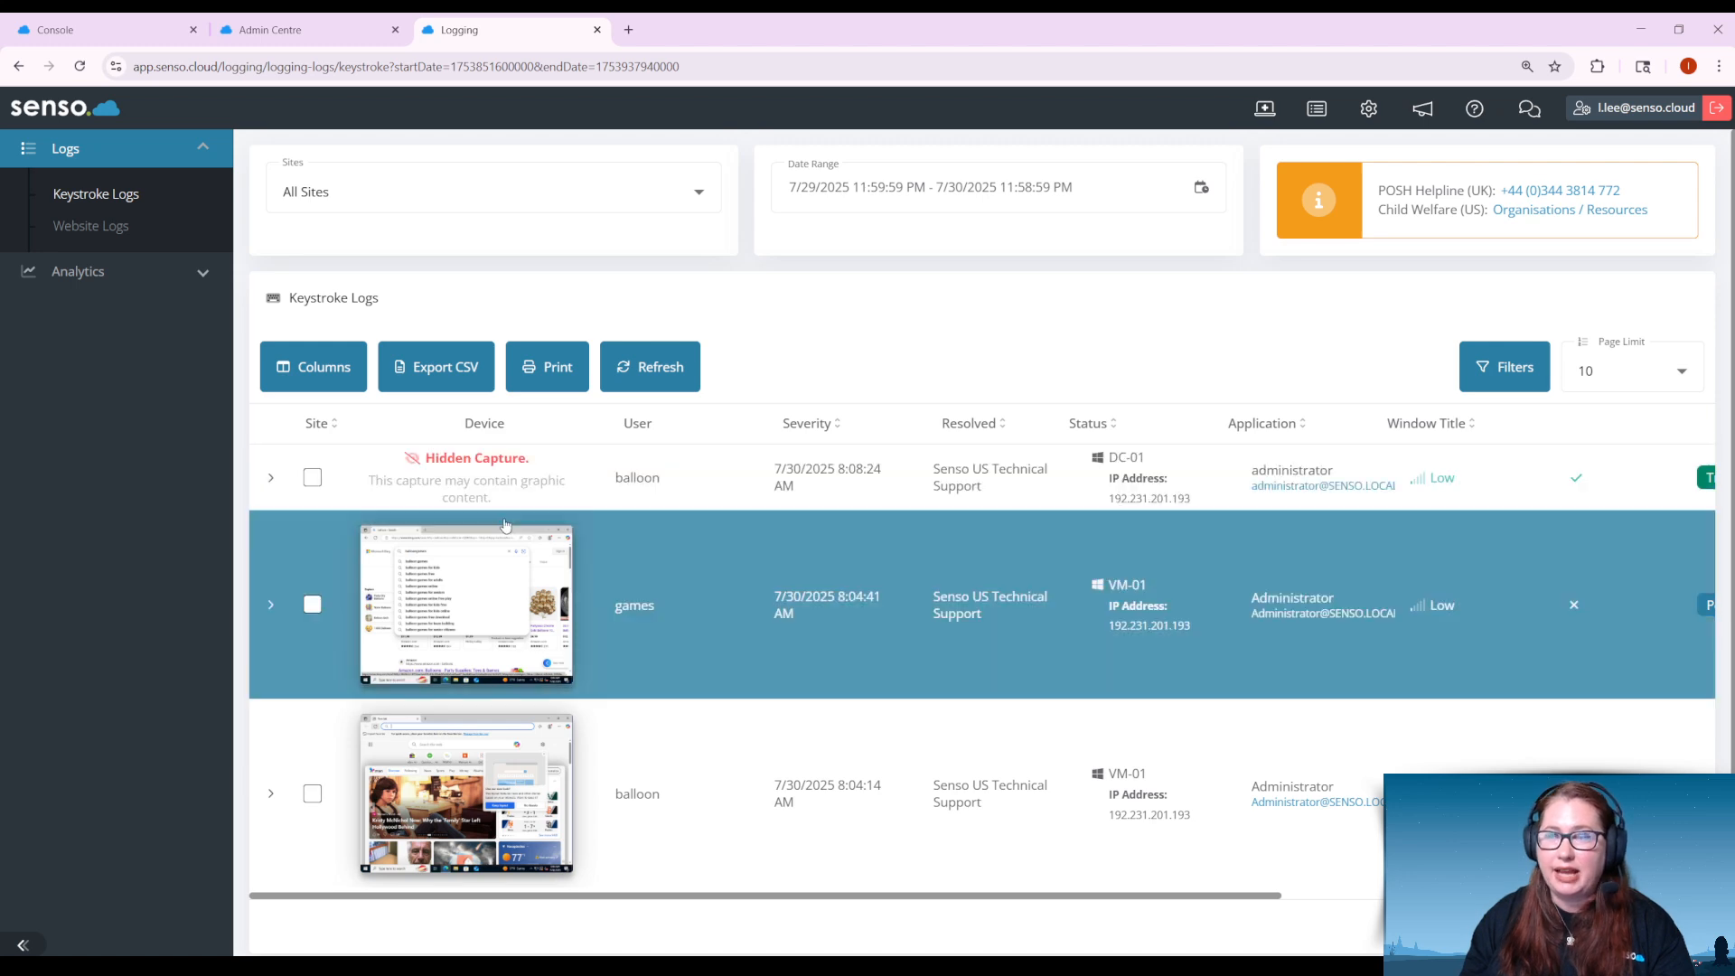
Mark the hidden DC-01 balloon capture as visible and confirm the visibility change
{"action": "left_click", "coordinate": [312, 477]}
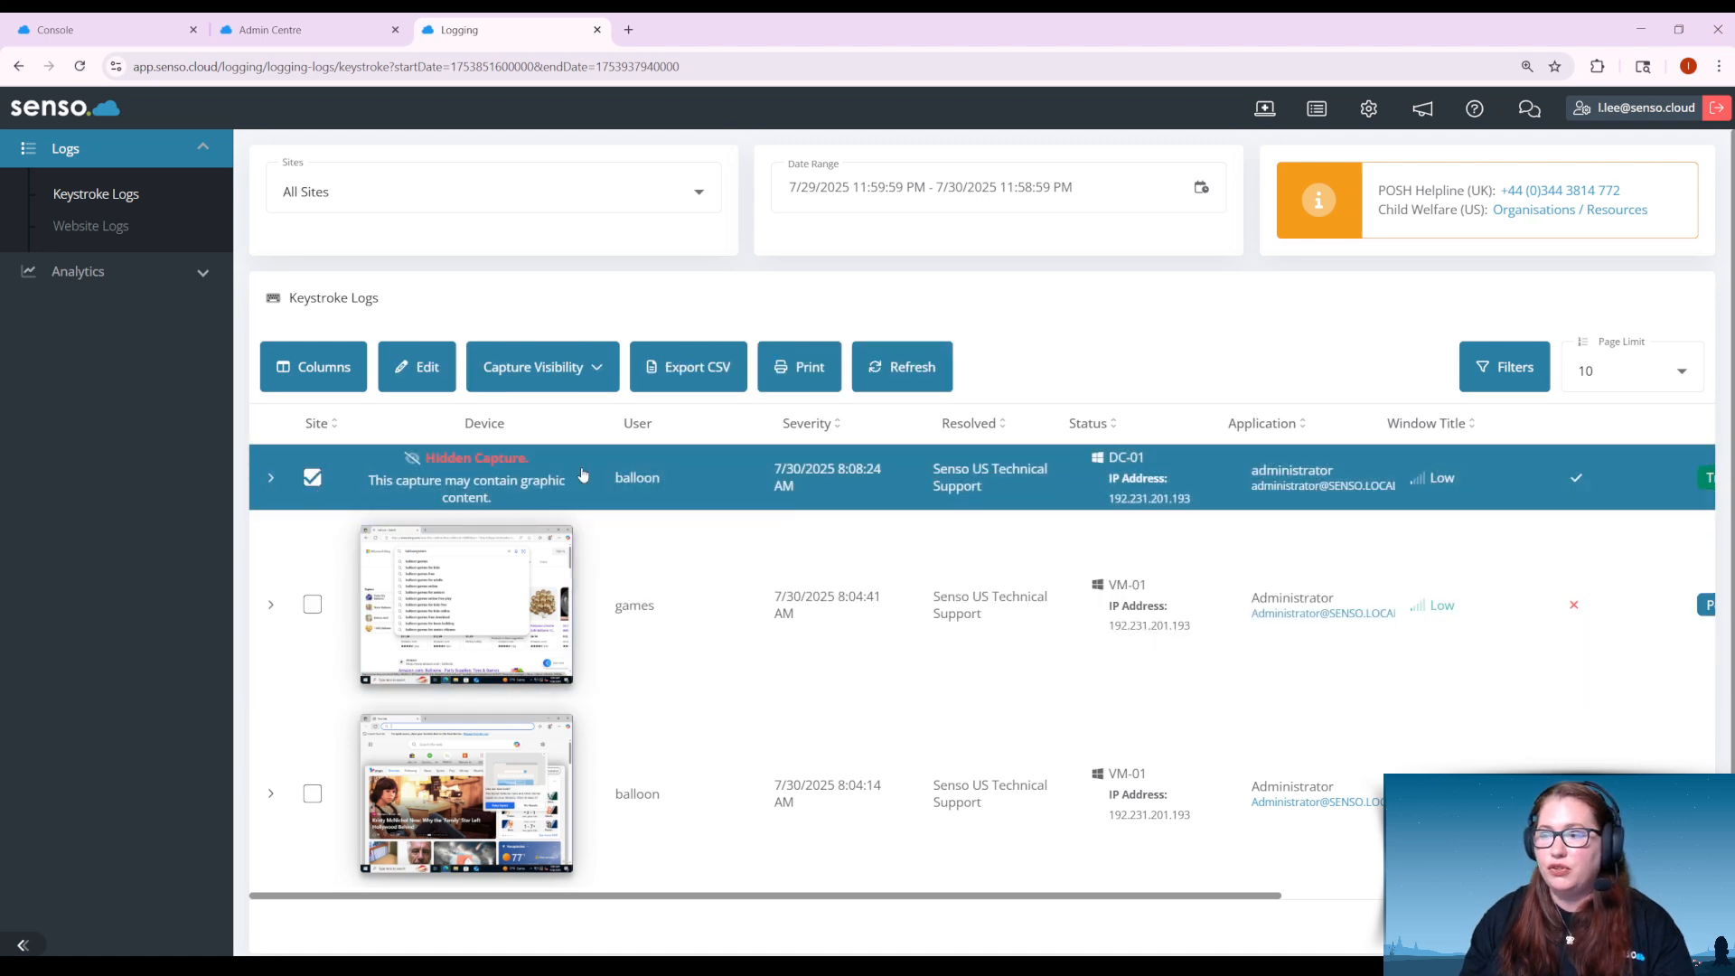
{"action": "left_click", "coordinate": [560, 366]}
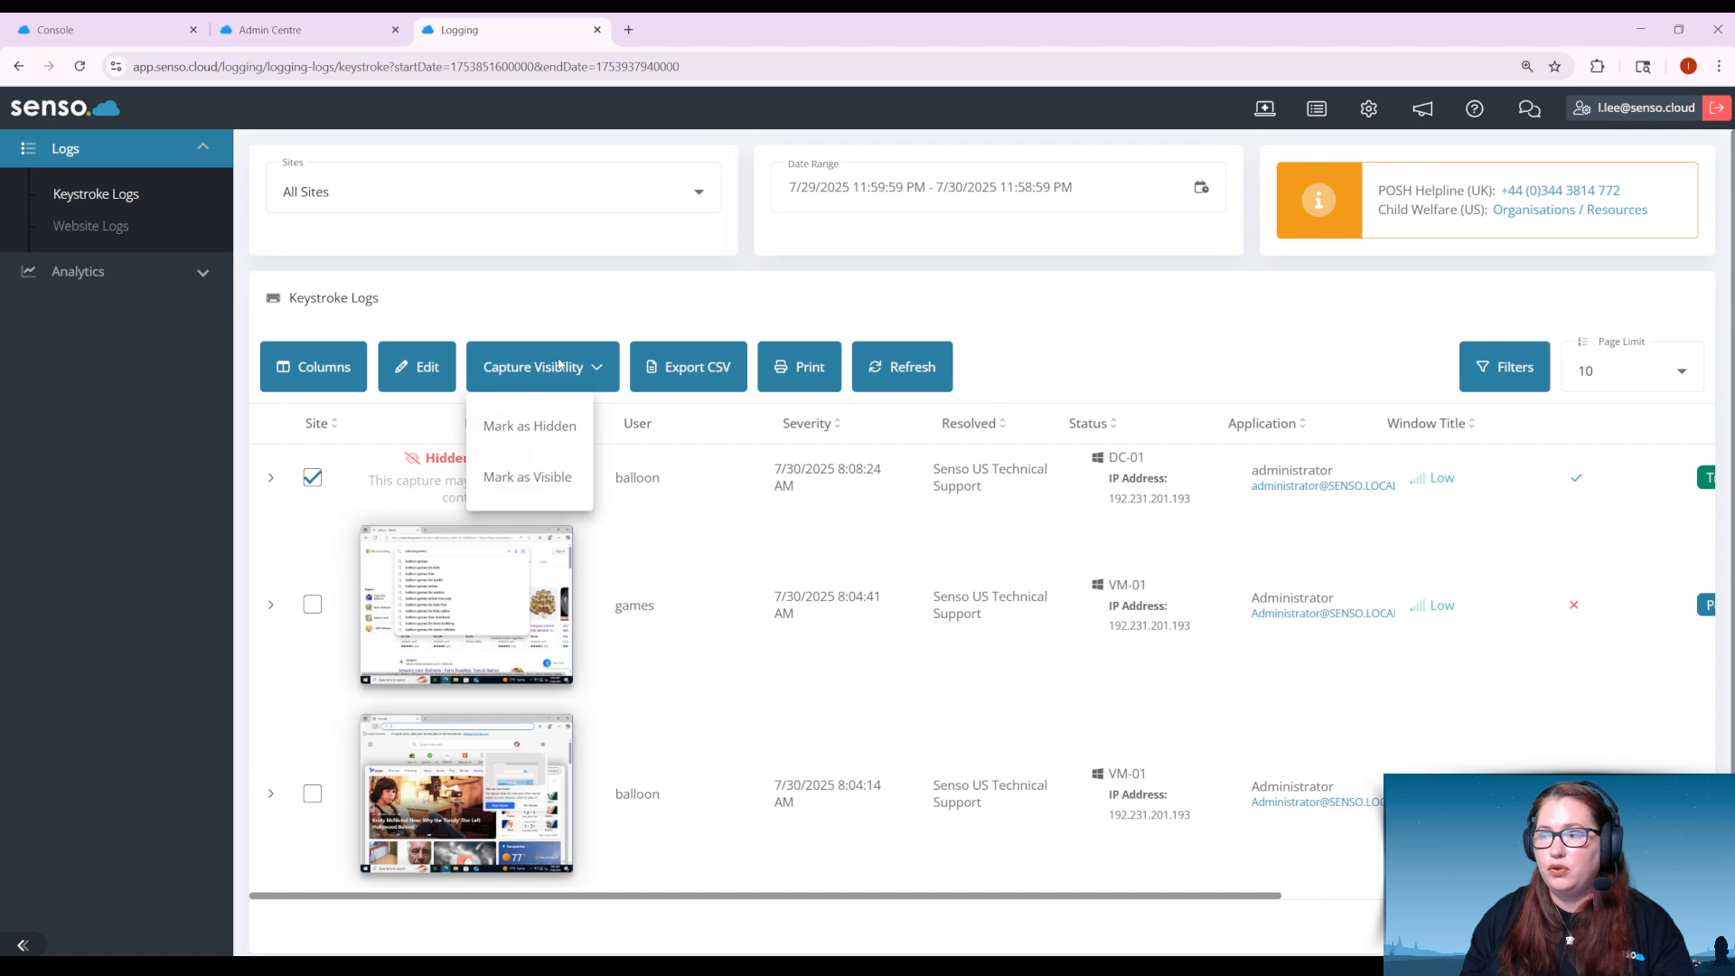
{"action": "left_click", "coordinate": [549, 479]}
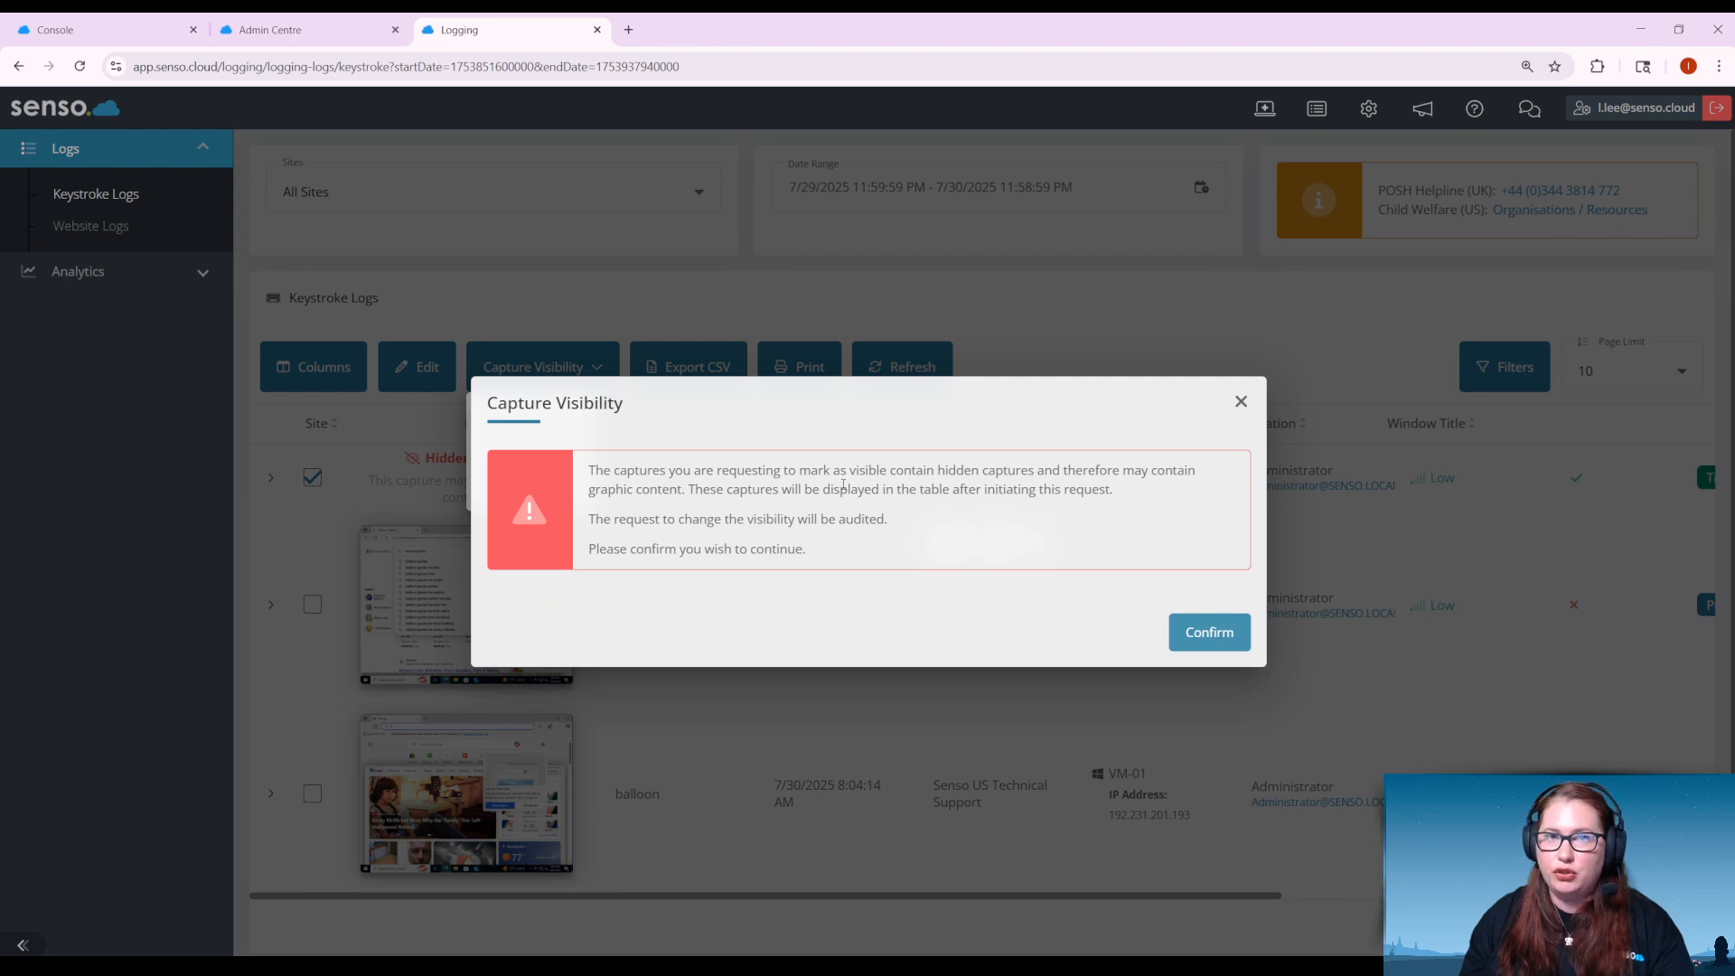
{"action": "left_click", "coordinate": [1206, 632]}
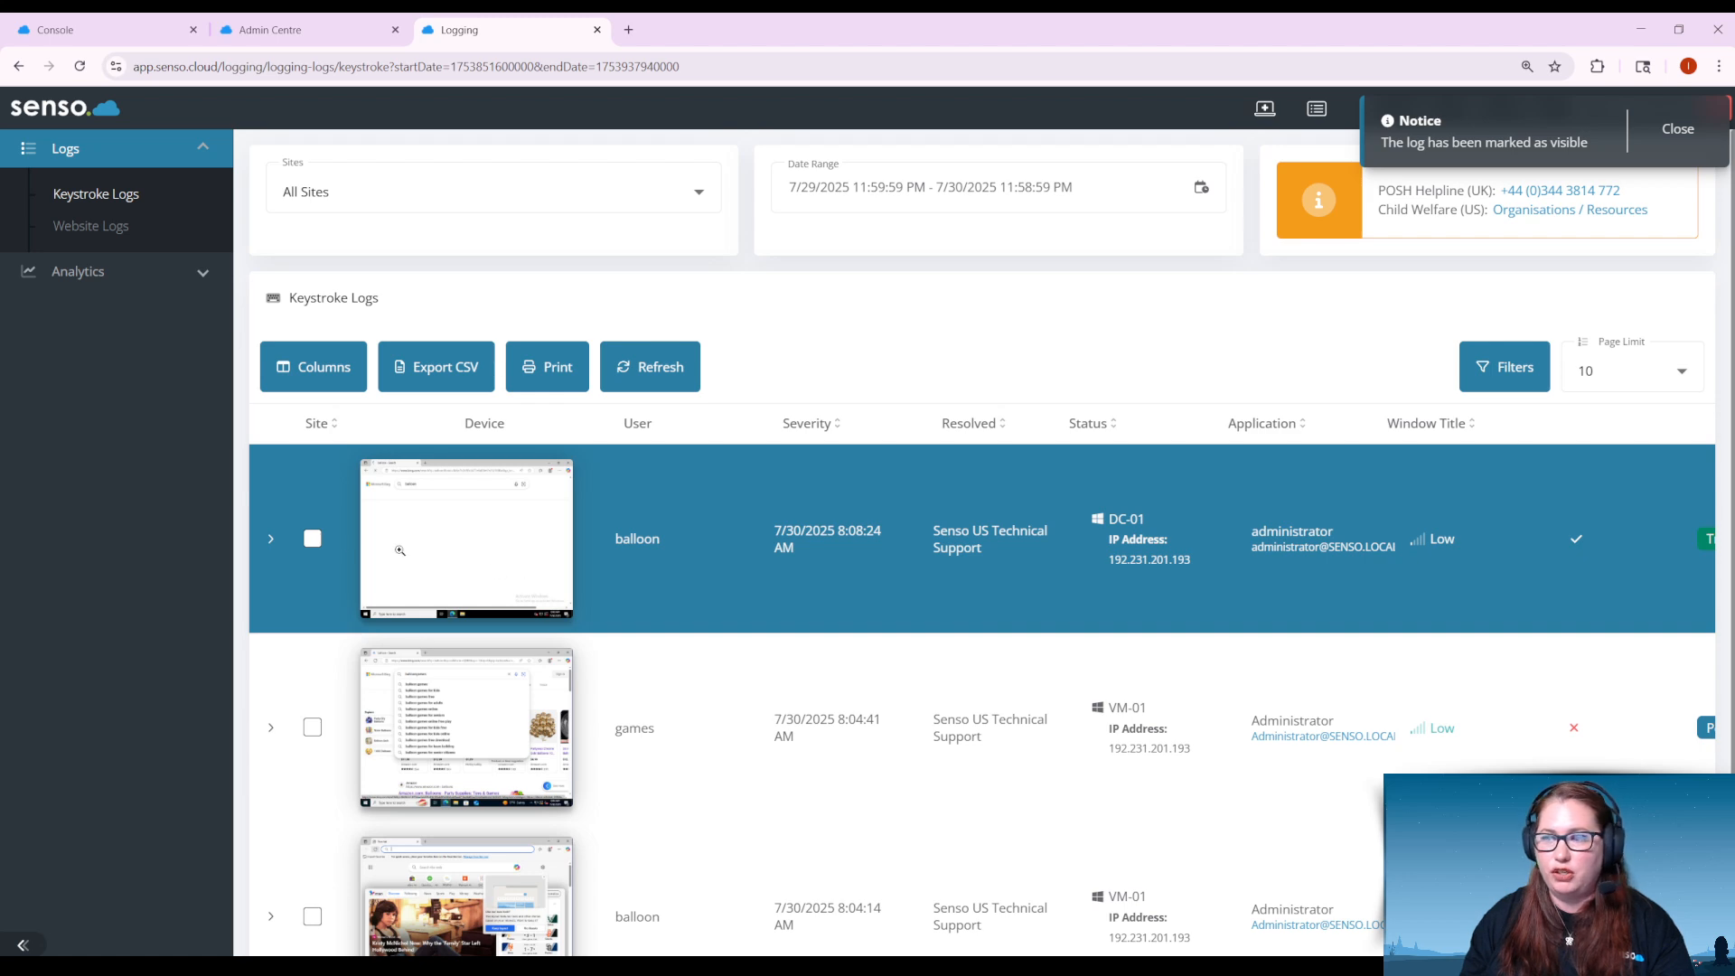
Set the visible DC-01 balloon capture back to hidden
{"action": "left_click", "coordinate": [312, 539]}
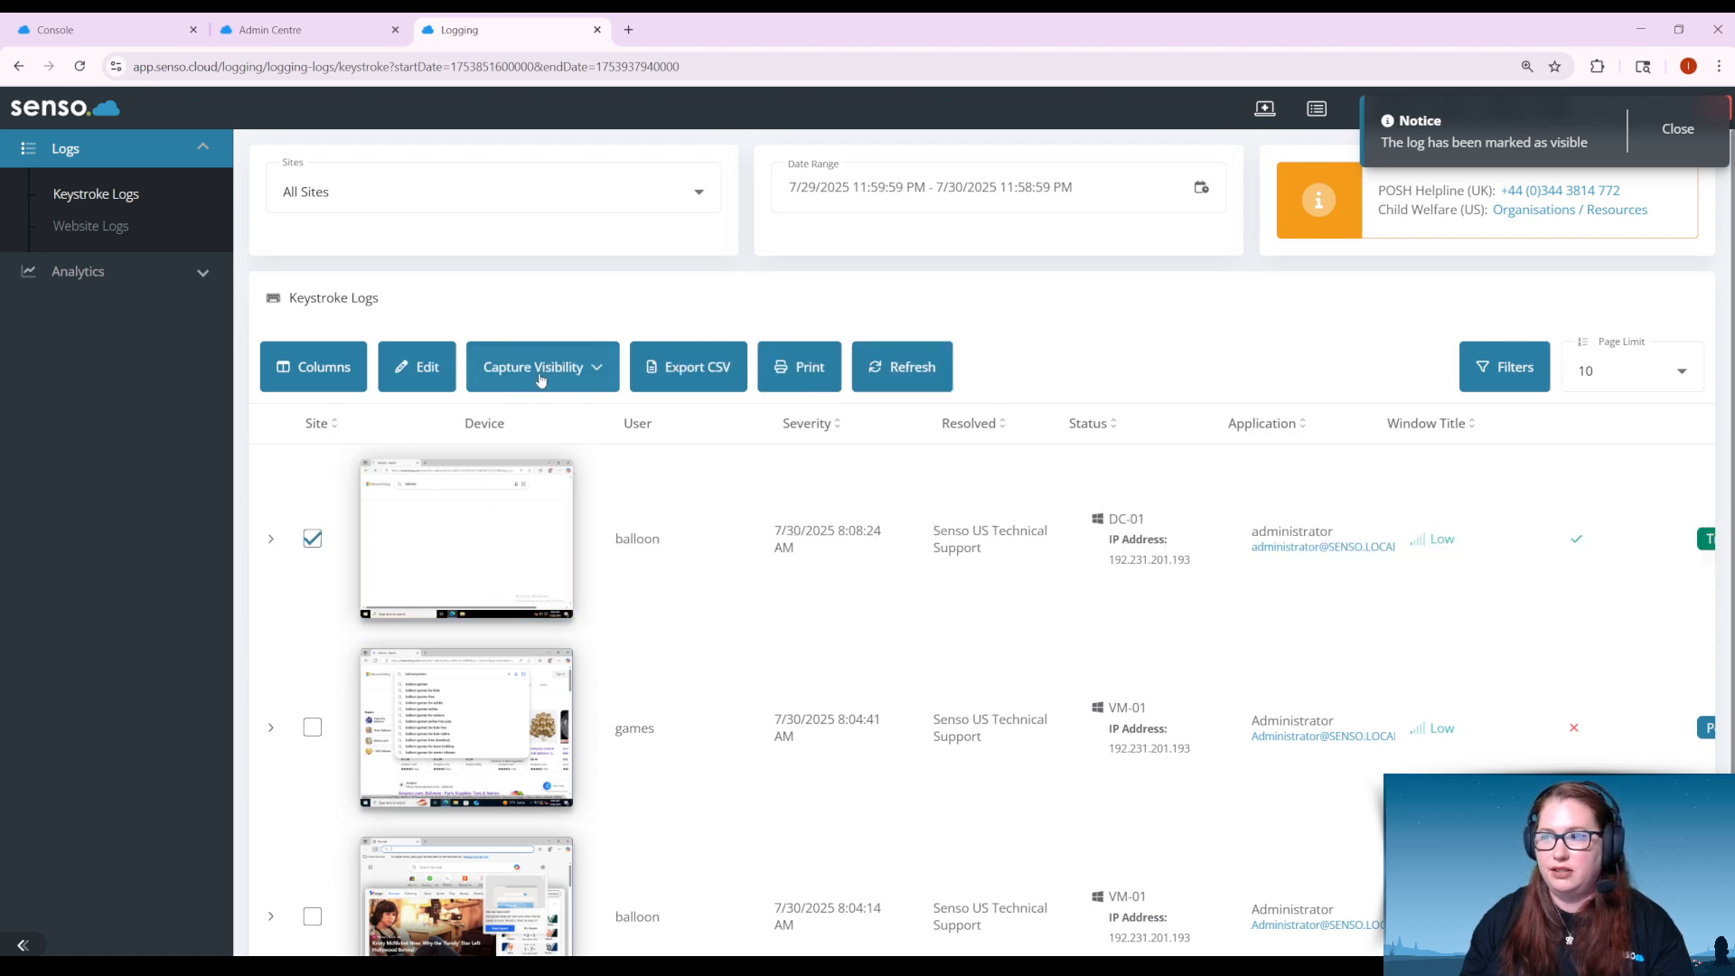
{"action": "left_click", "coordinate": [540, 366]}
{"action": "left_click", "coordinate": [541, 428]}
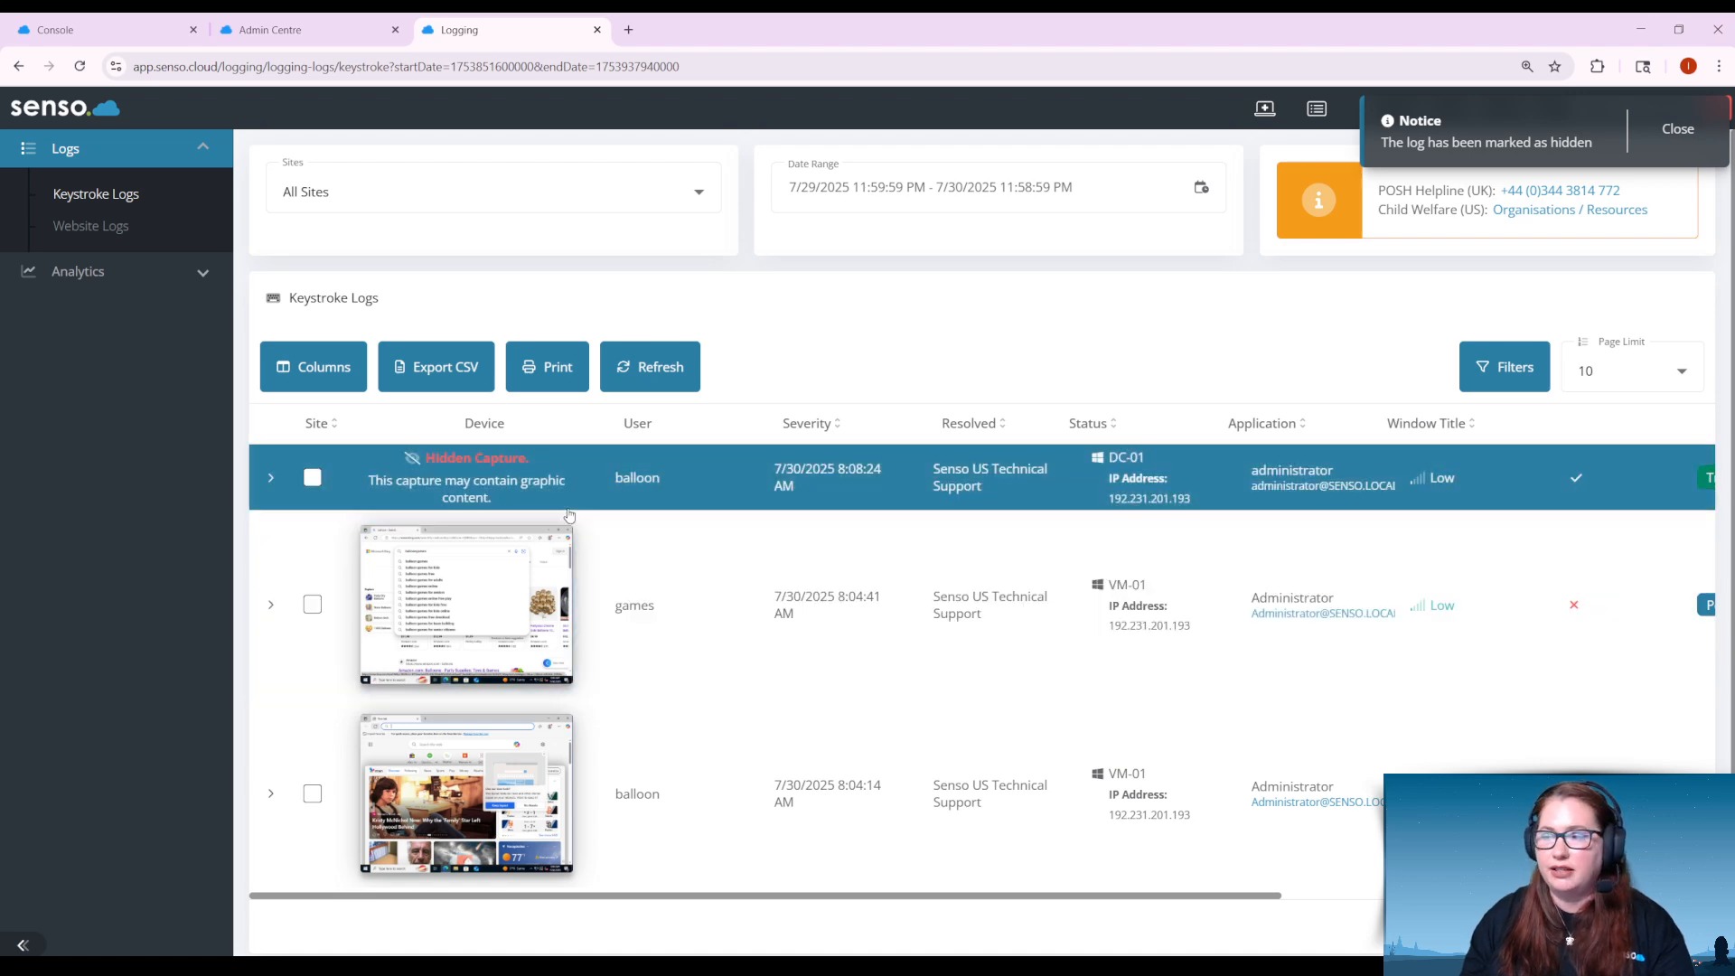
Set the DC-01 balloon log and the games log to Investigating in one multi-edit, and refresh the keystroke log list
{"action": "left_click", "coordinate": [312, 478]}
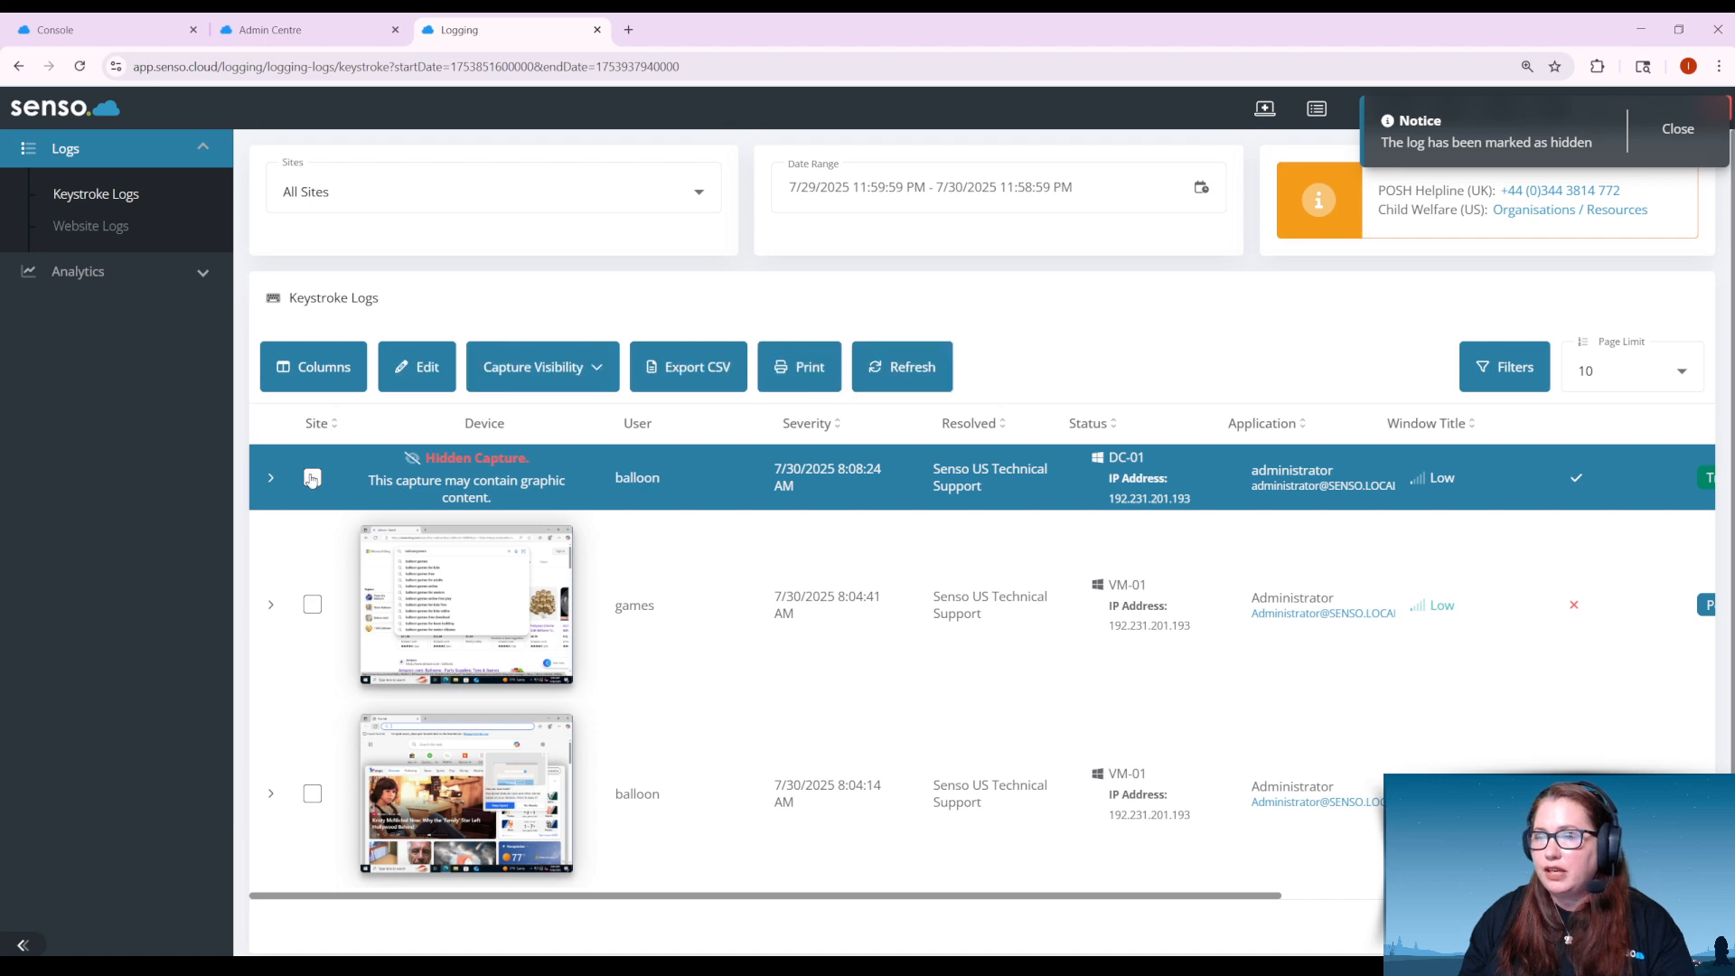
{"action": "left_click", "coordinate": [312, 605]}
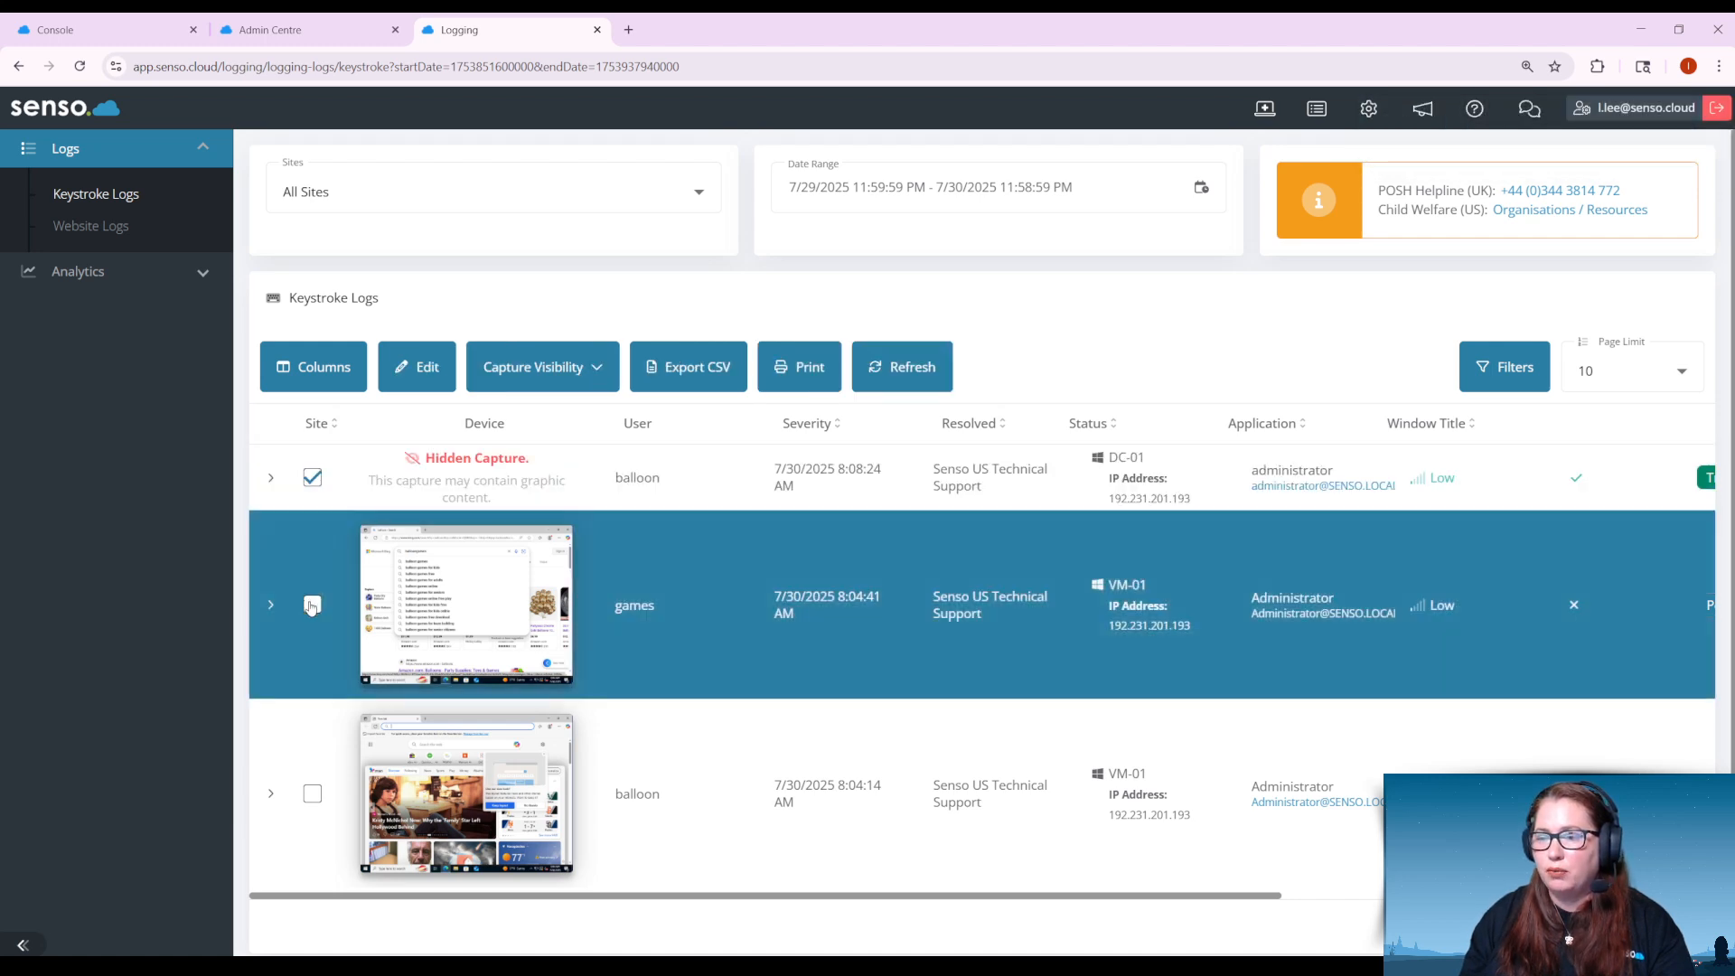
{"action": "left_click", "coordinate": [439, 388]}
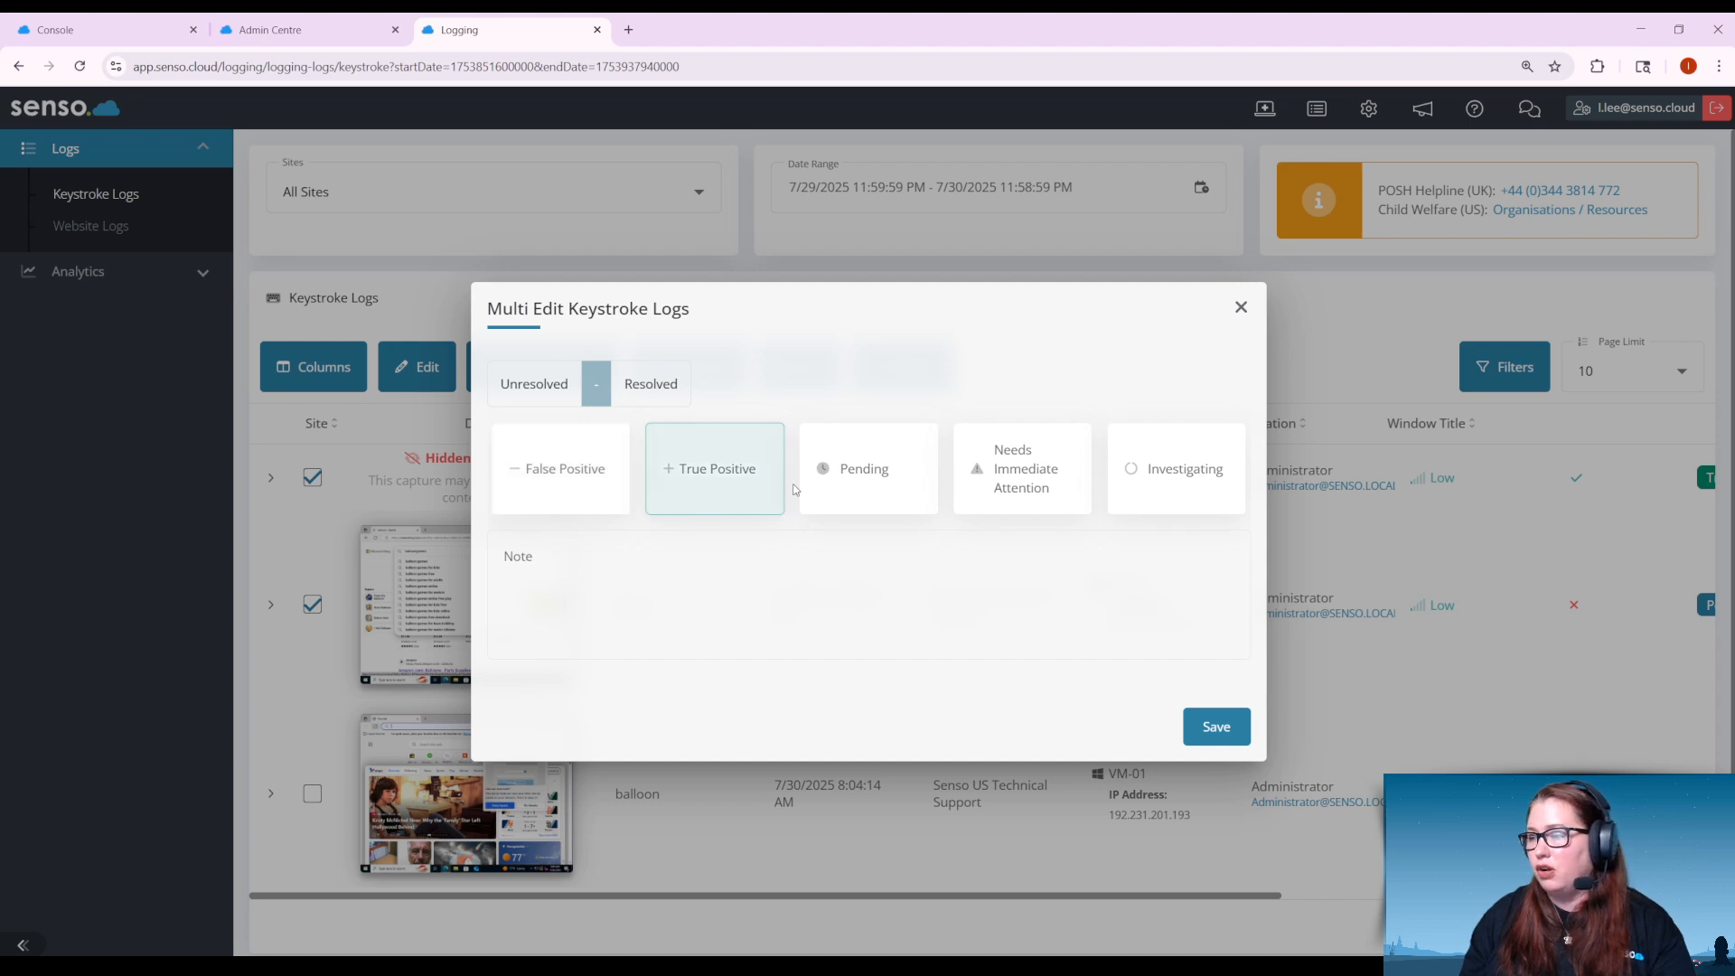
{"action": "left_click", "coordinate": [851, 479]}
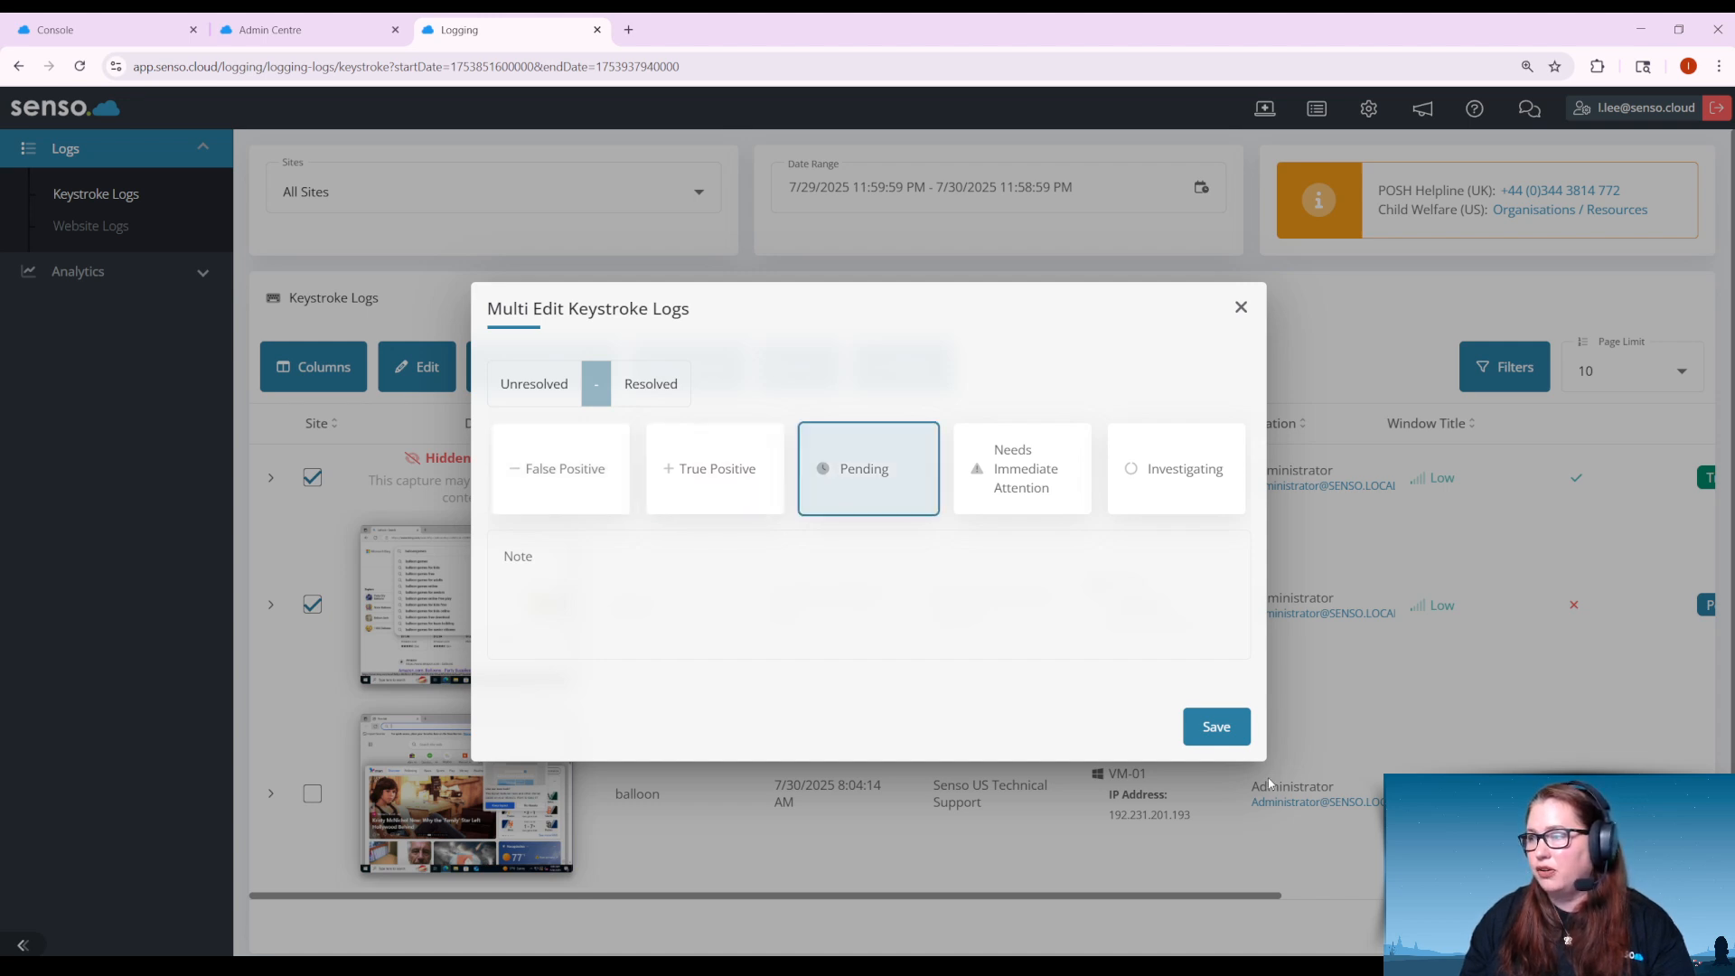
{"action": "left_click", "coordinate": [1213, 498]}
{"action": "left_click", "coordinate": [1220, 728]}
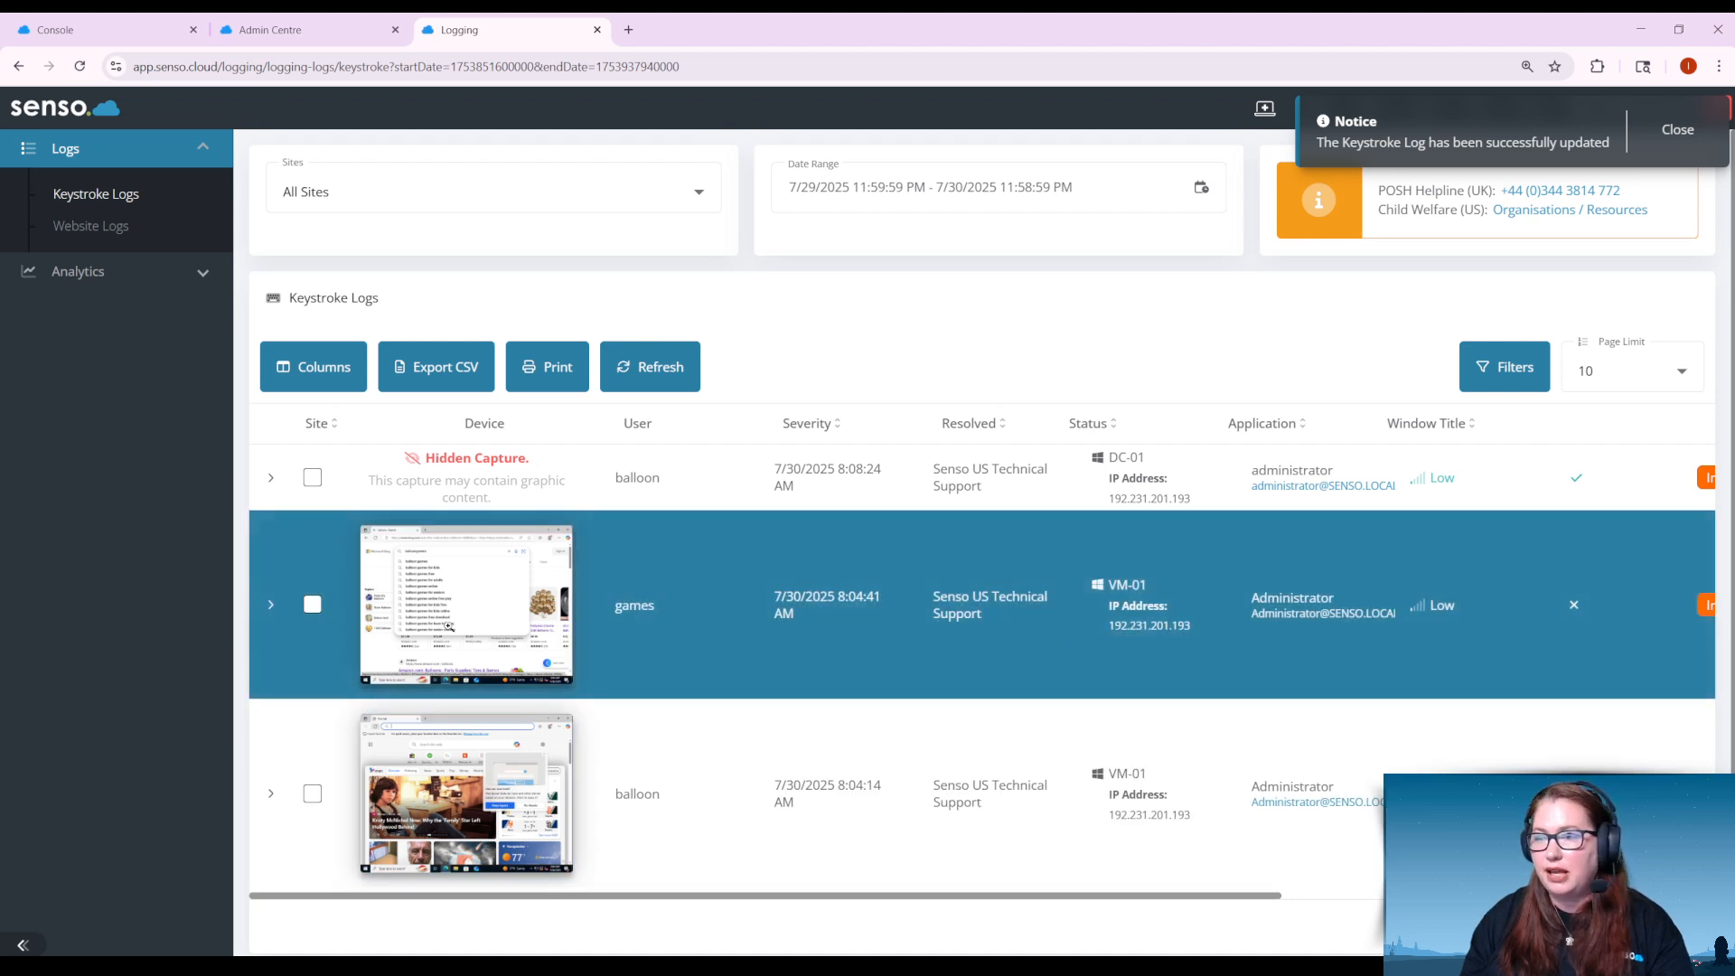
{"action": "left_click", "coordinate": [311, 477]}
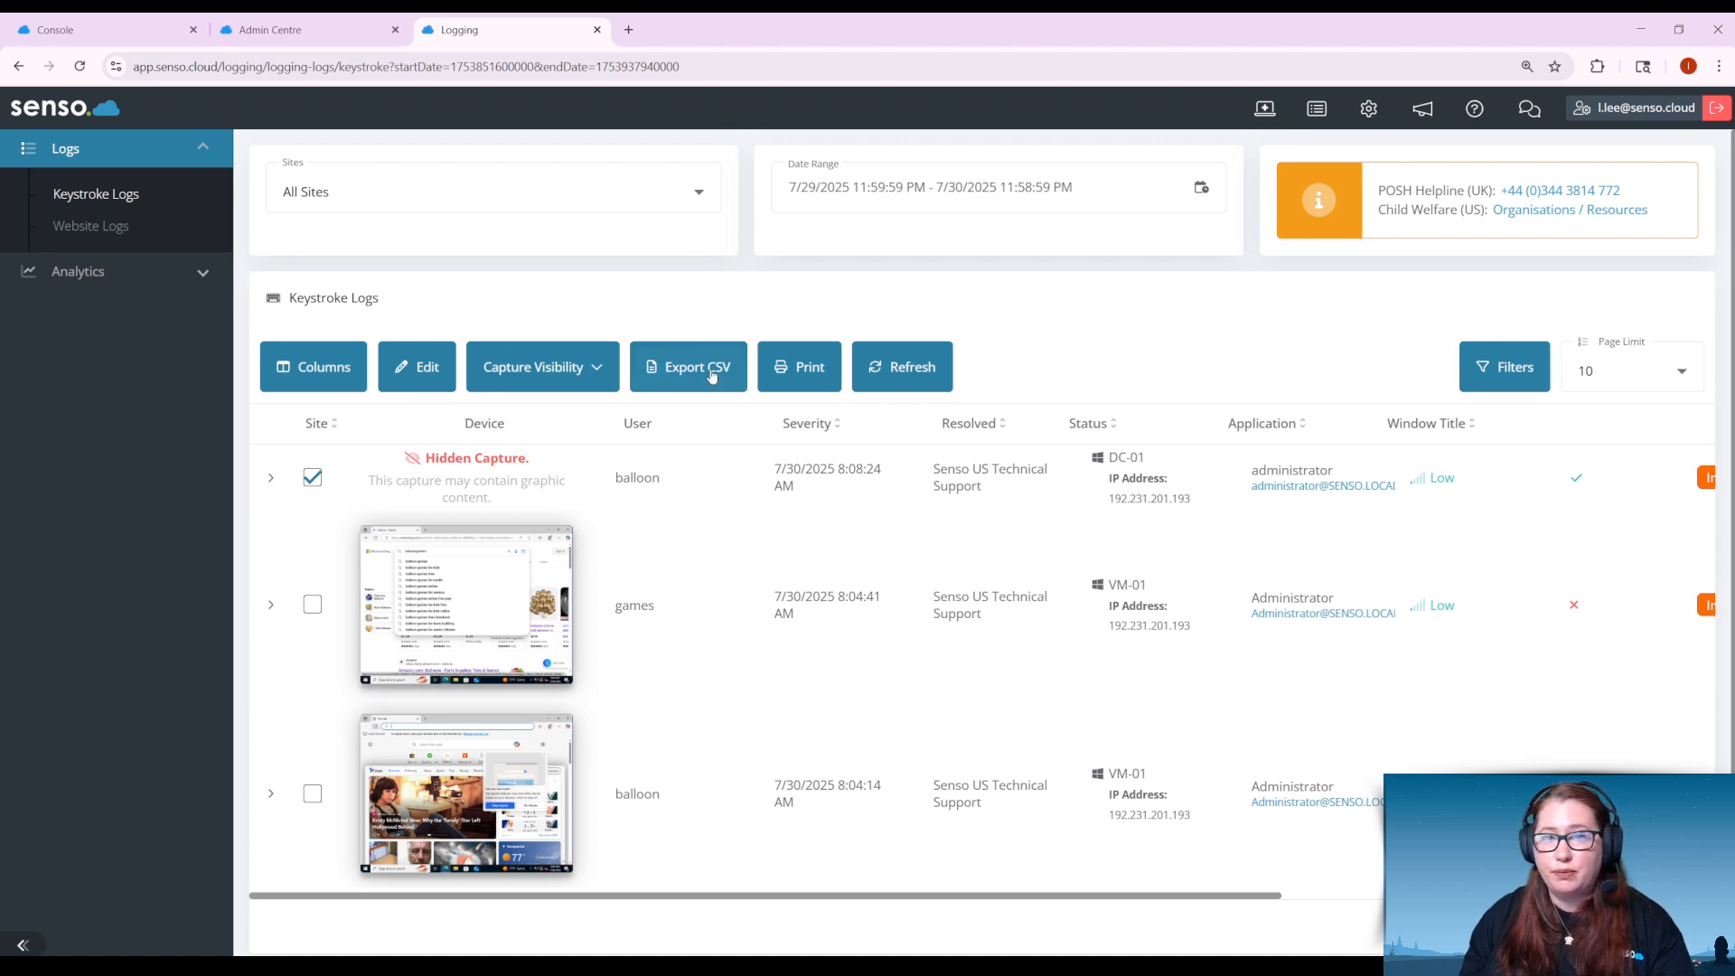
{"action": "left_click", "coordinate": [911, 372]}
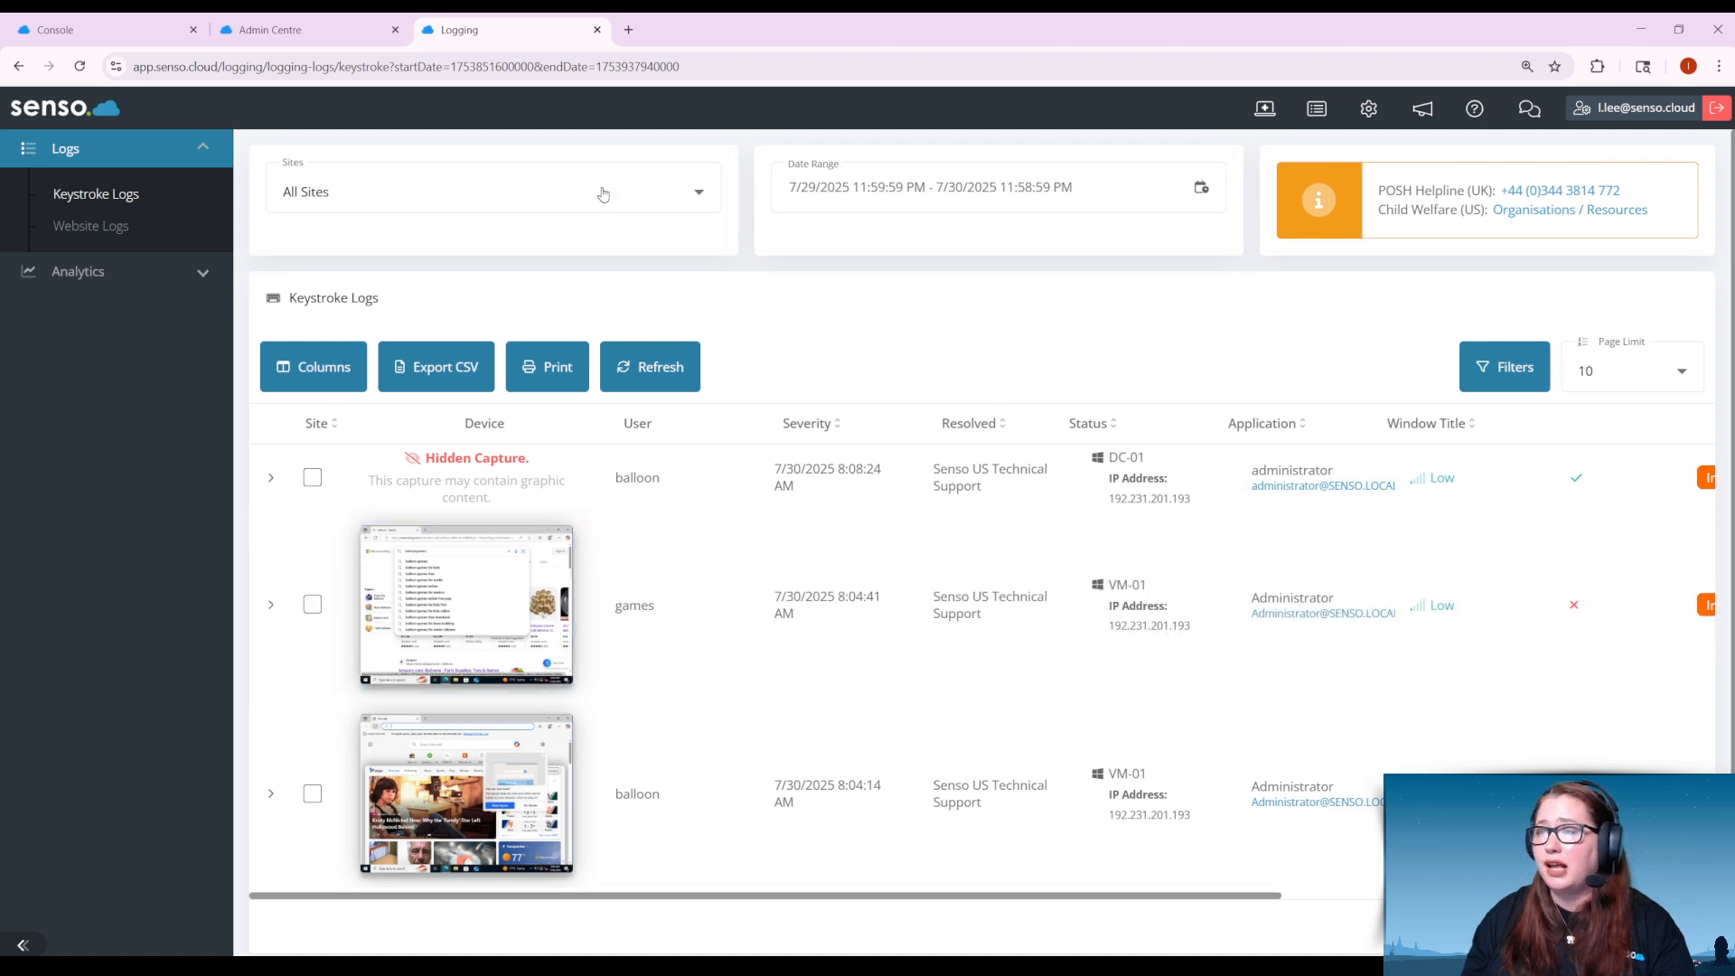
Filter the keystroke logs to the Senso US Technical Support site, check its group options, and restore All Sites
{"action": "left_click", "coordinate": [601, 192]}
{"action": "left_click", "coordinate": [572, 298]}
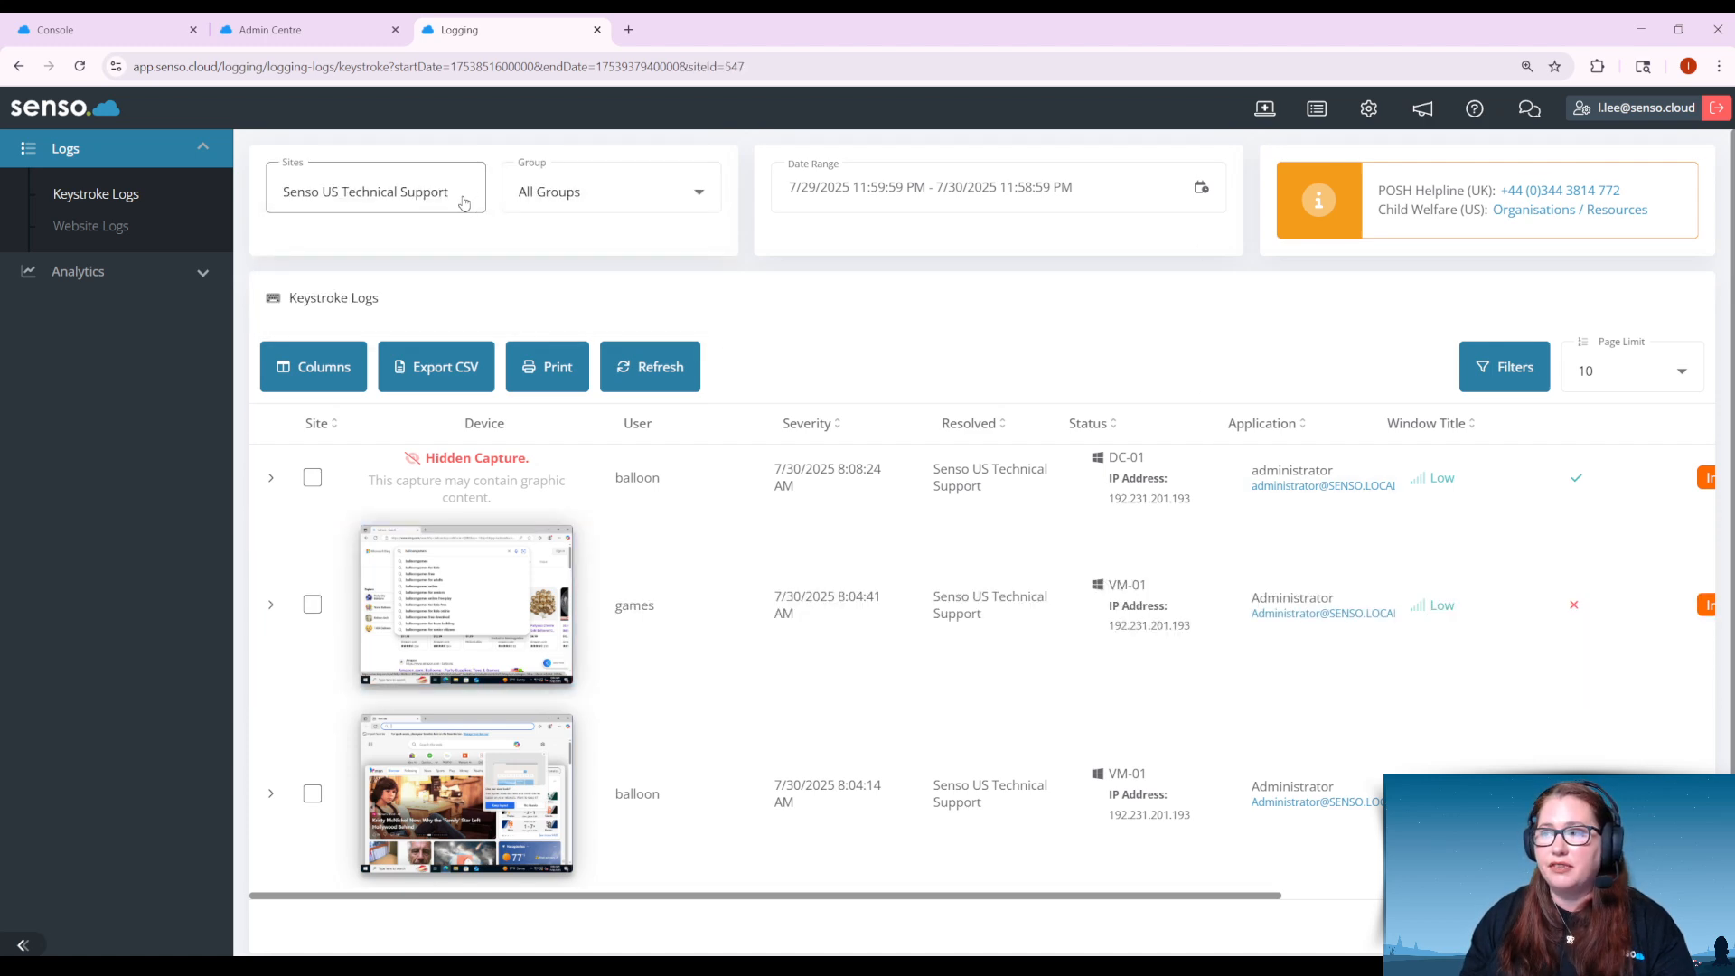
{"action": "left_click", "coordinate": [578, 206]}
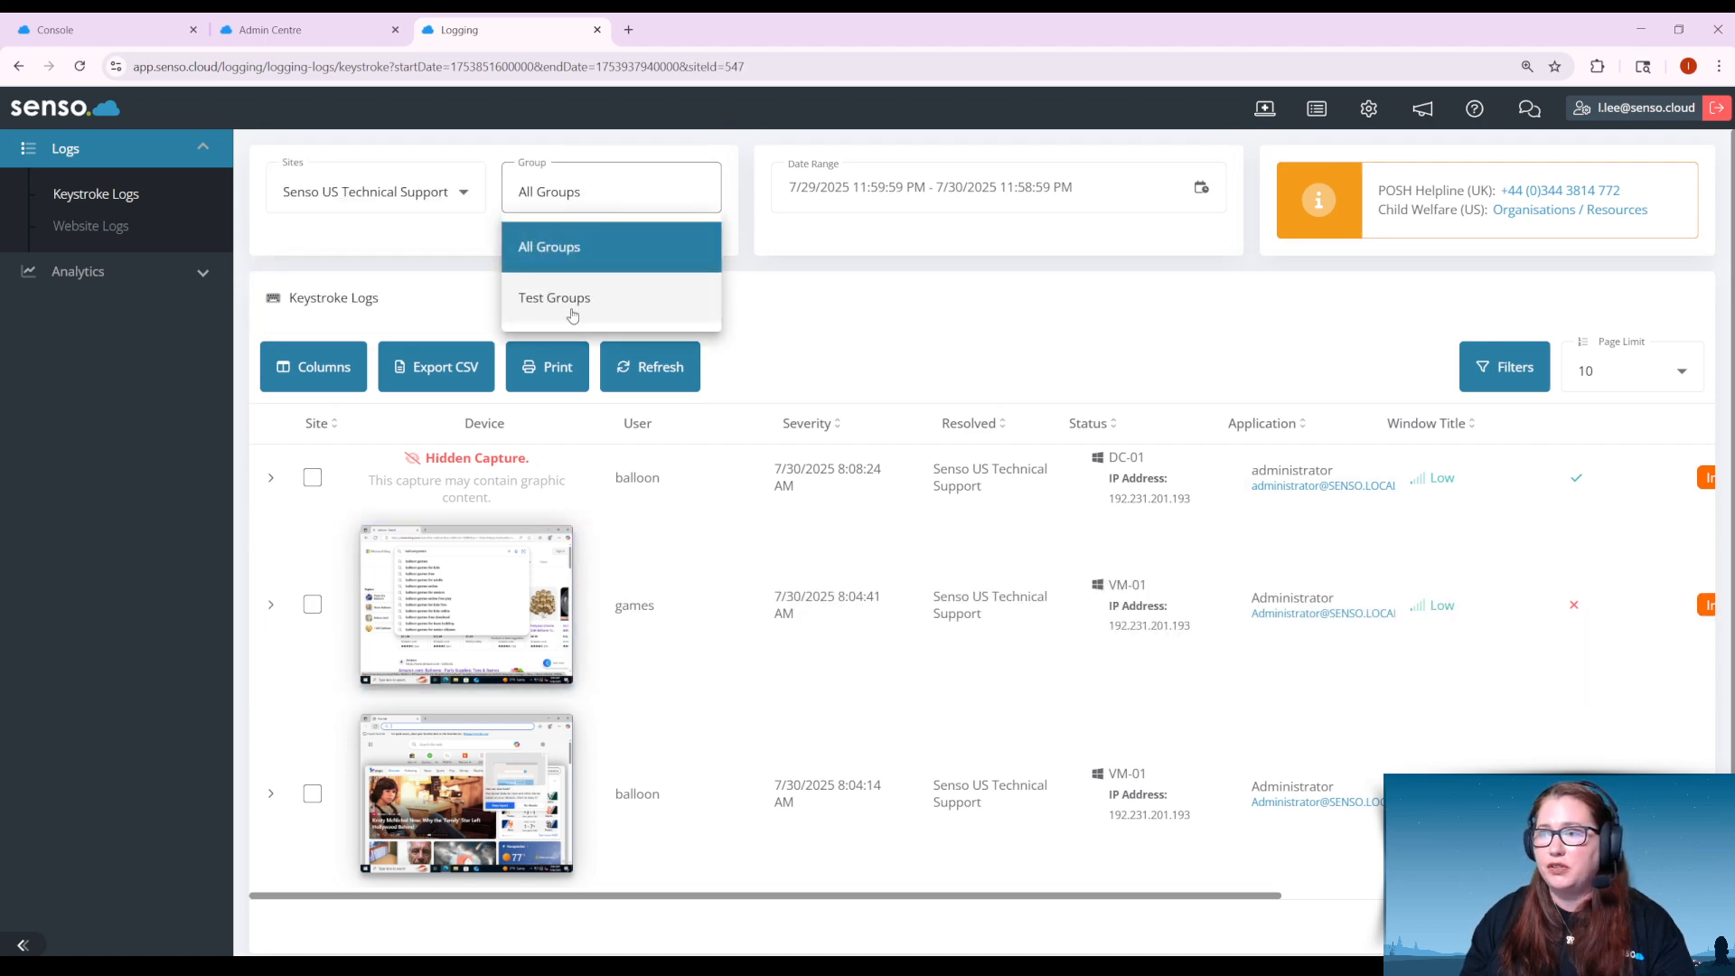
{"action": "left_click", "coordinate": [460, 195]}
{"action": "left_click", "coordinate": [469, 242]}
{"action": "left_click", "coordinate": [633, 194]}
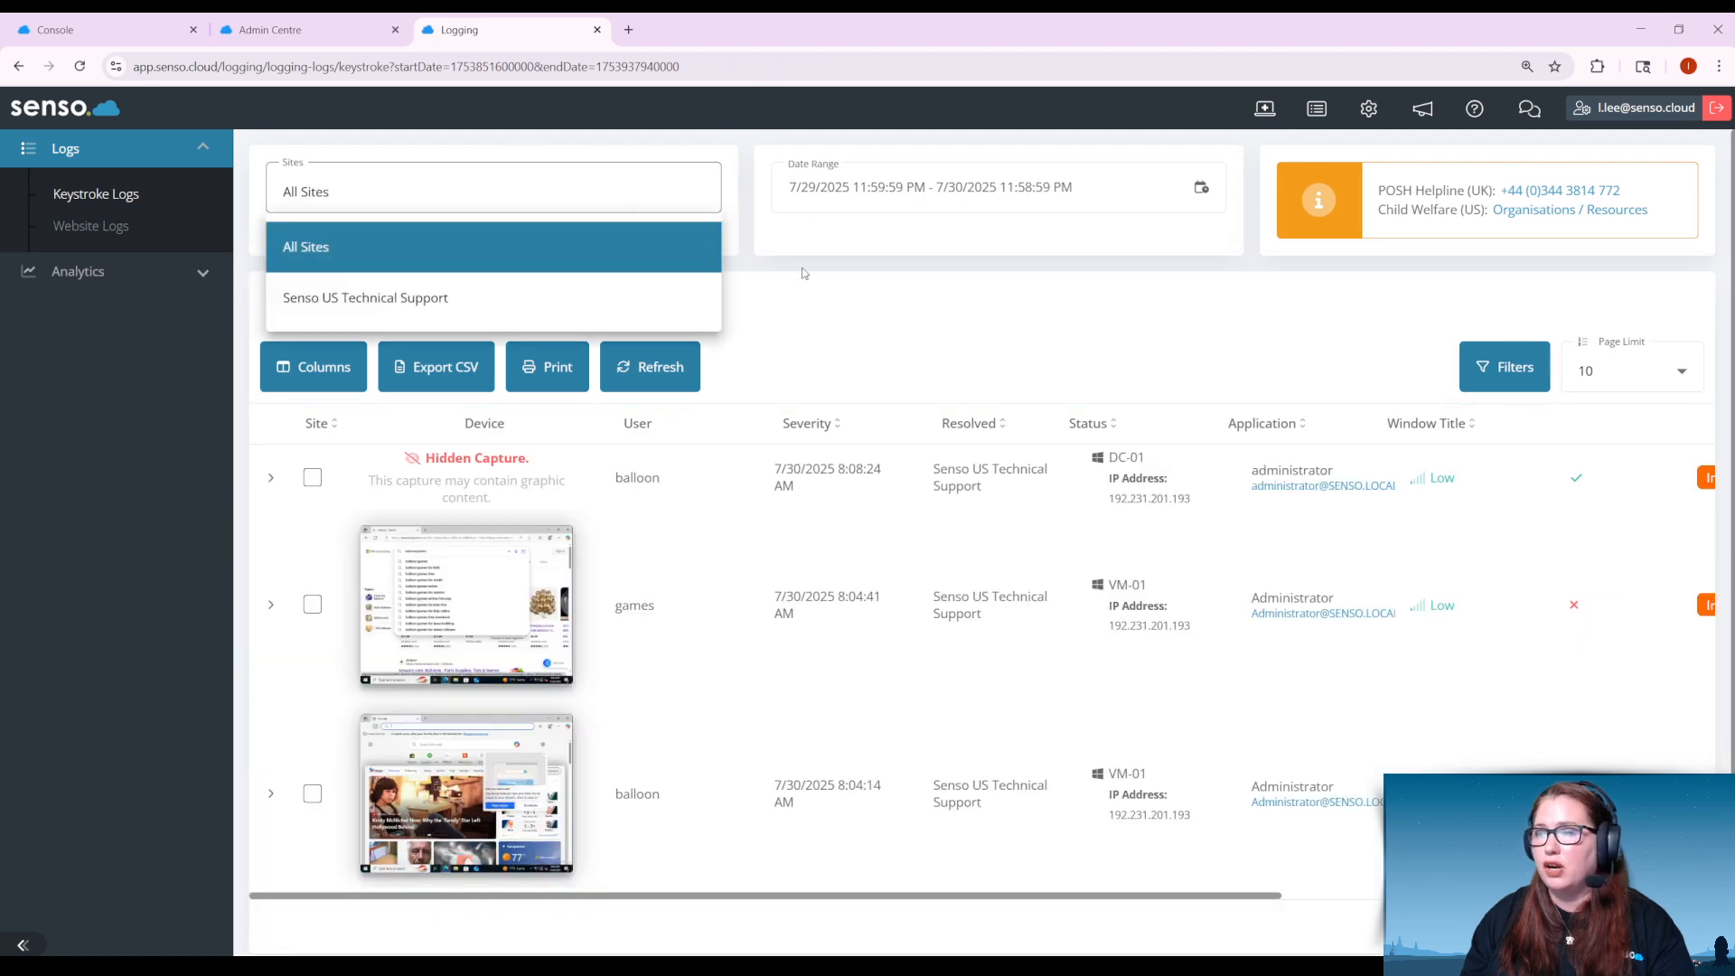
{"action": "left_click", "coordinate": [858, 242]}
Set the keystroke log date range to Last 30 Days
{"action": "left_click", "coordinate": [918, 204]}
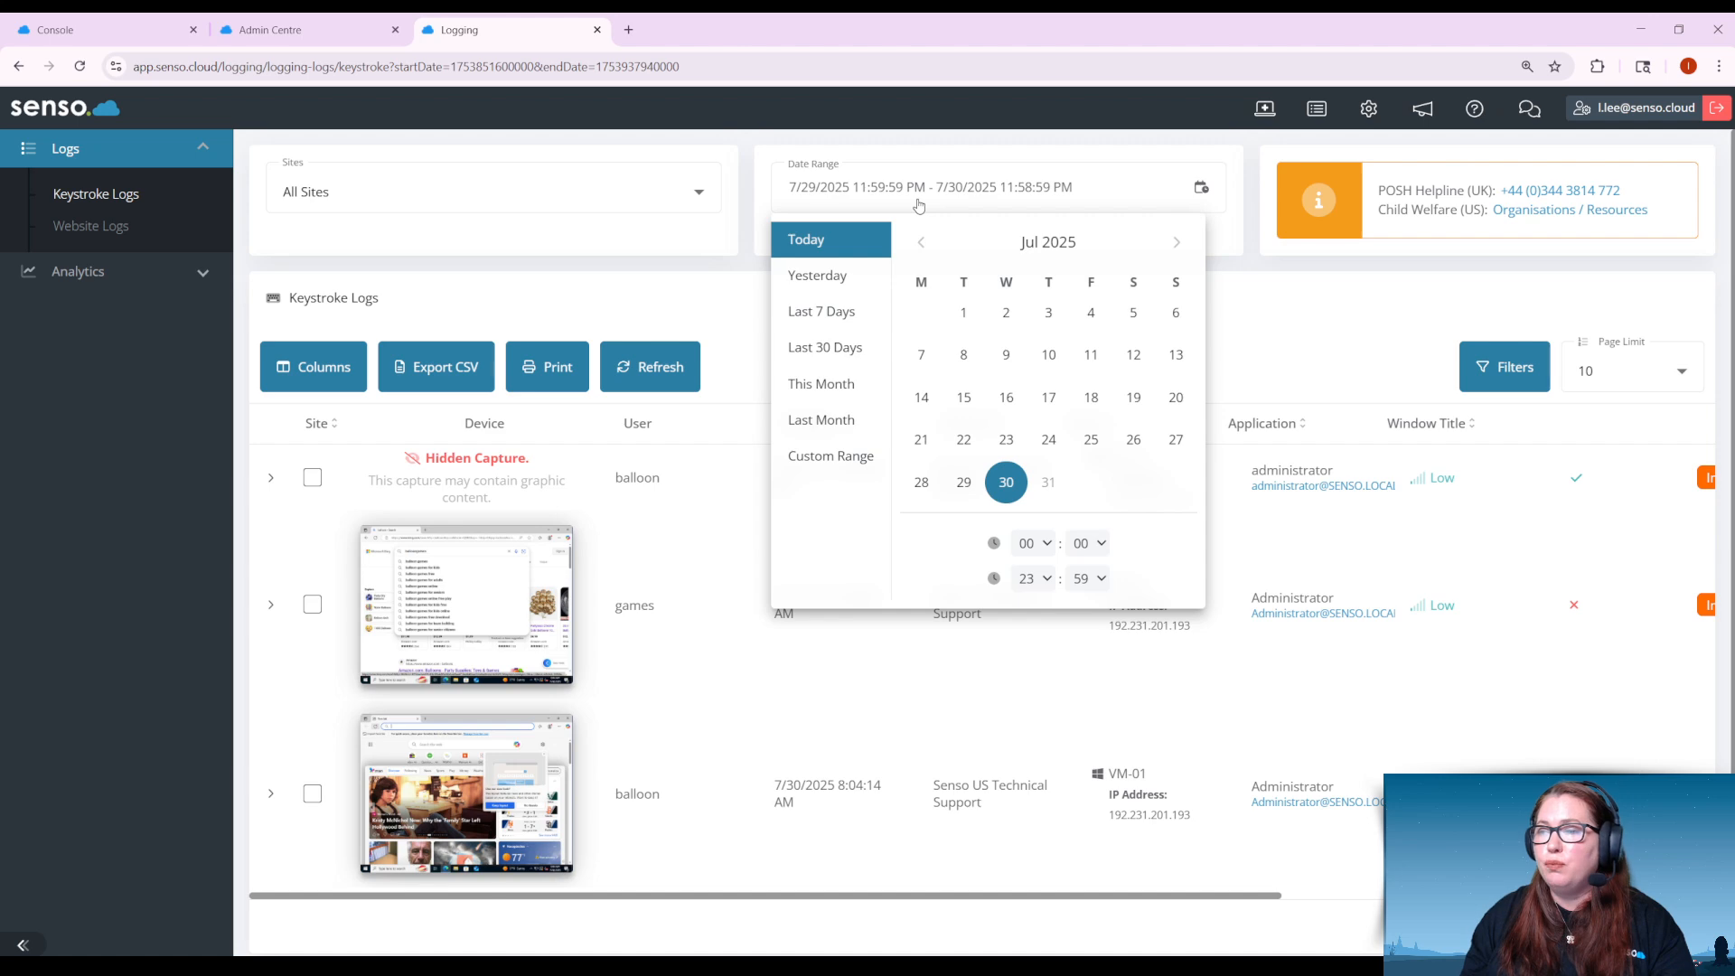
{"action": "left_click", "coordinate": [849, 348]}
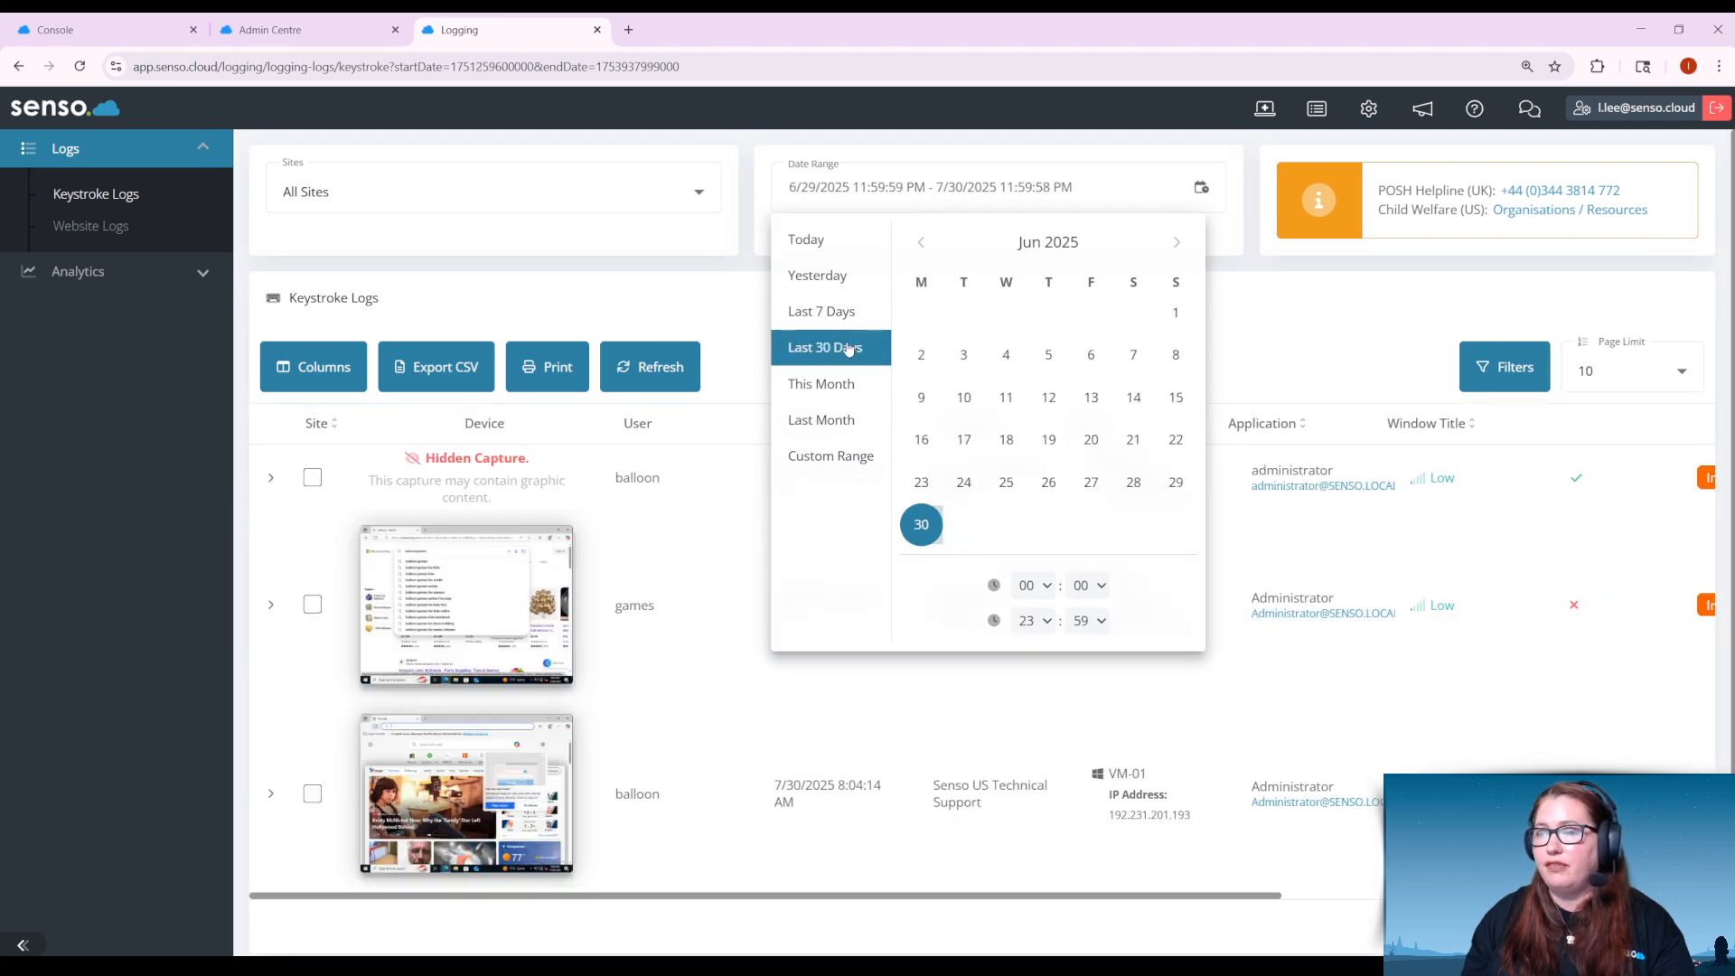
{"action": "left_click", "coordinate": [852, 452]}
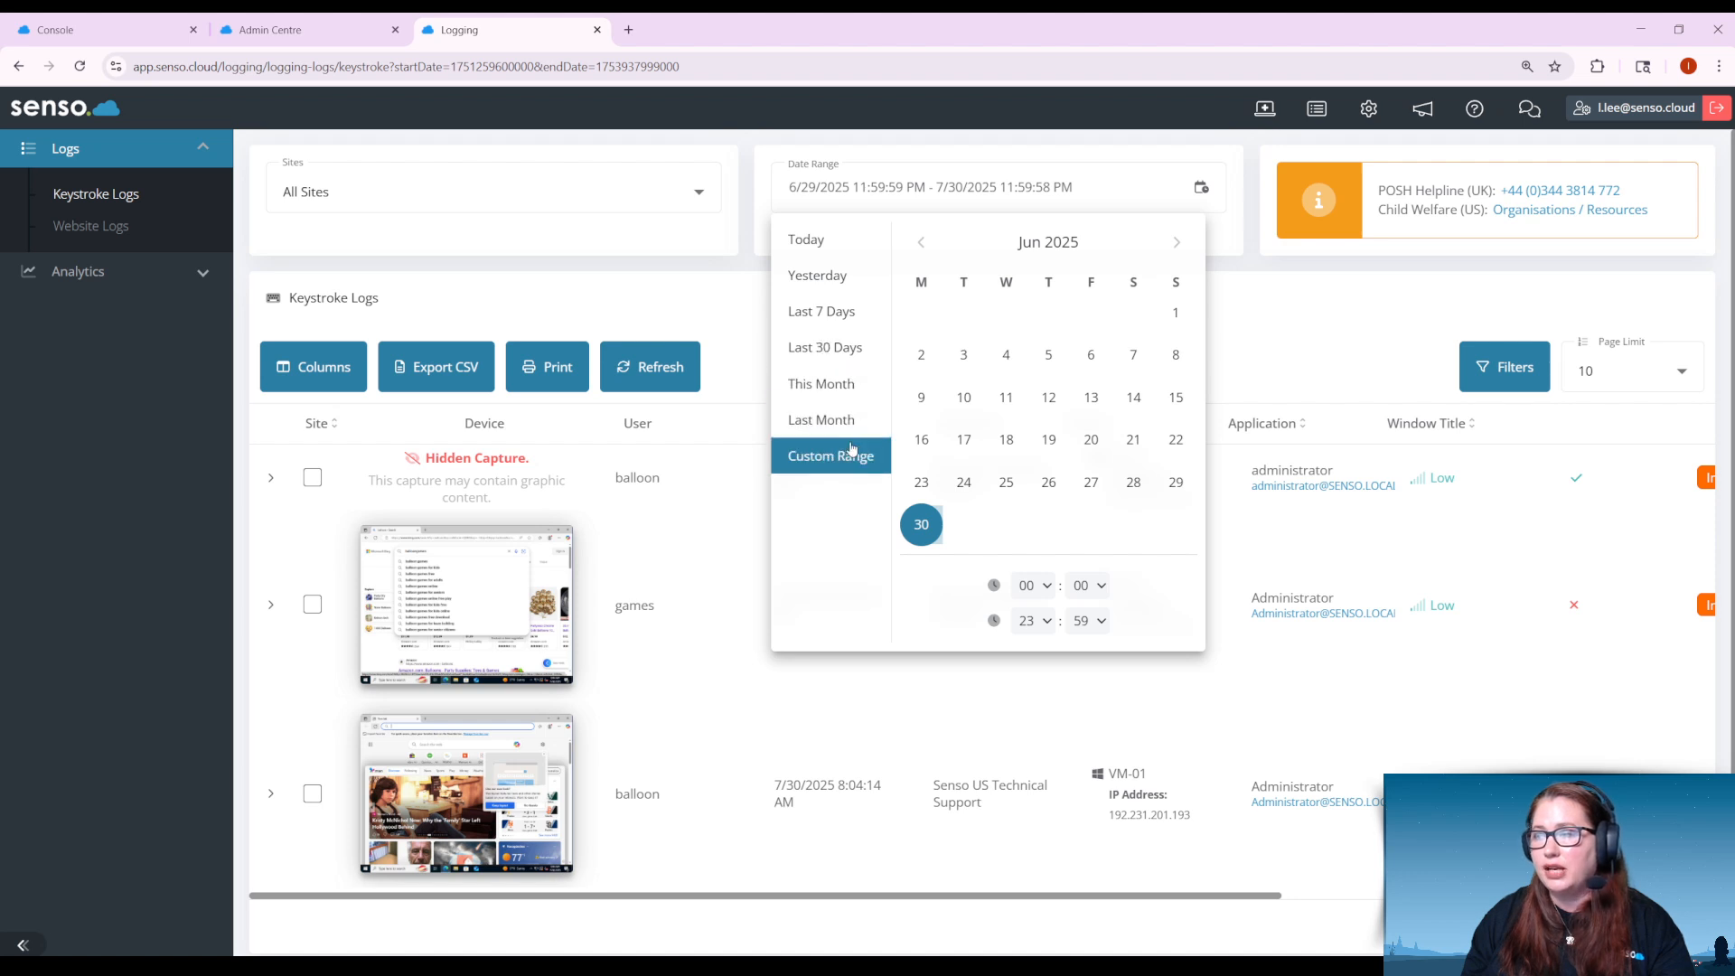
{"action": "left_click", "coordinate": [901, 143]}
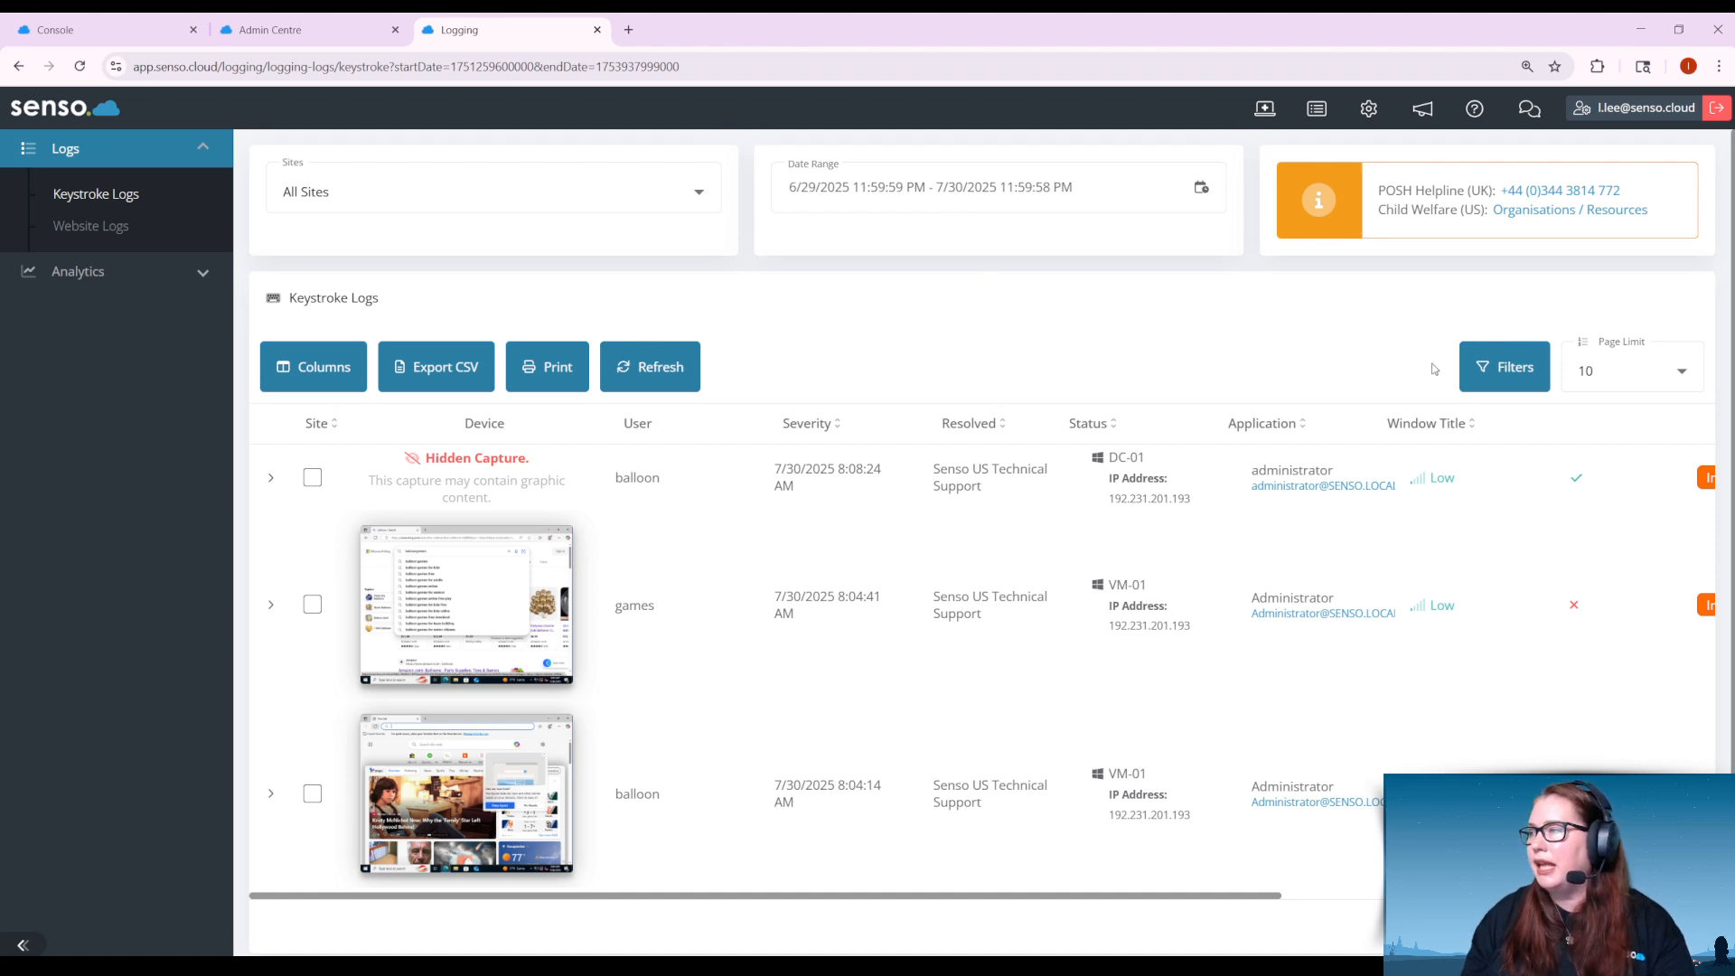
Open the keystroke log filters and examine the general criteria, including the device, IP address, username, email and ruleset fields
{"action": "left_click", "coordinate": [1486, 366]}
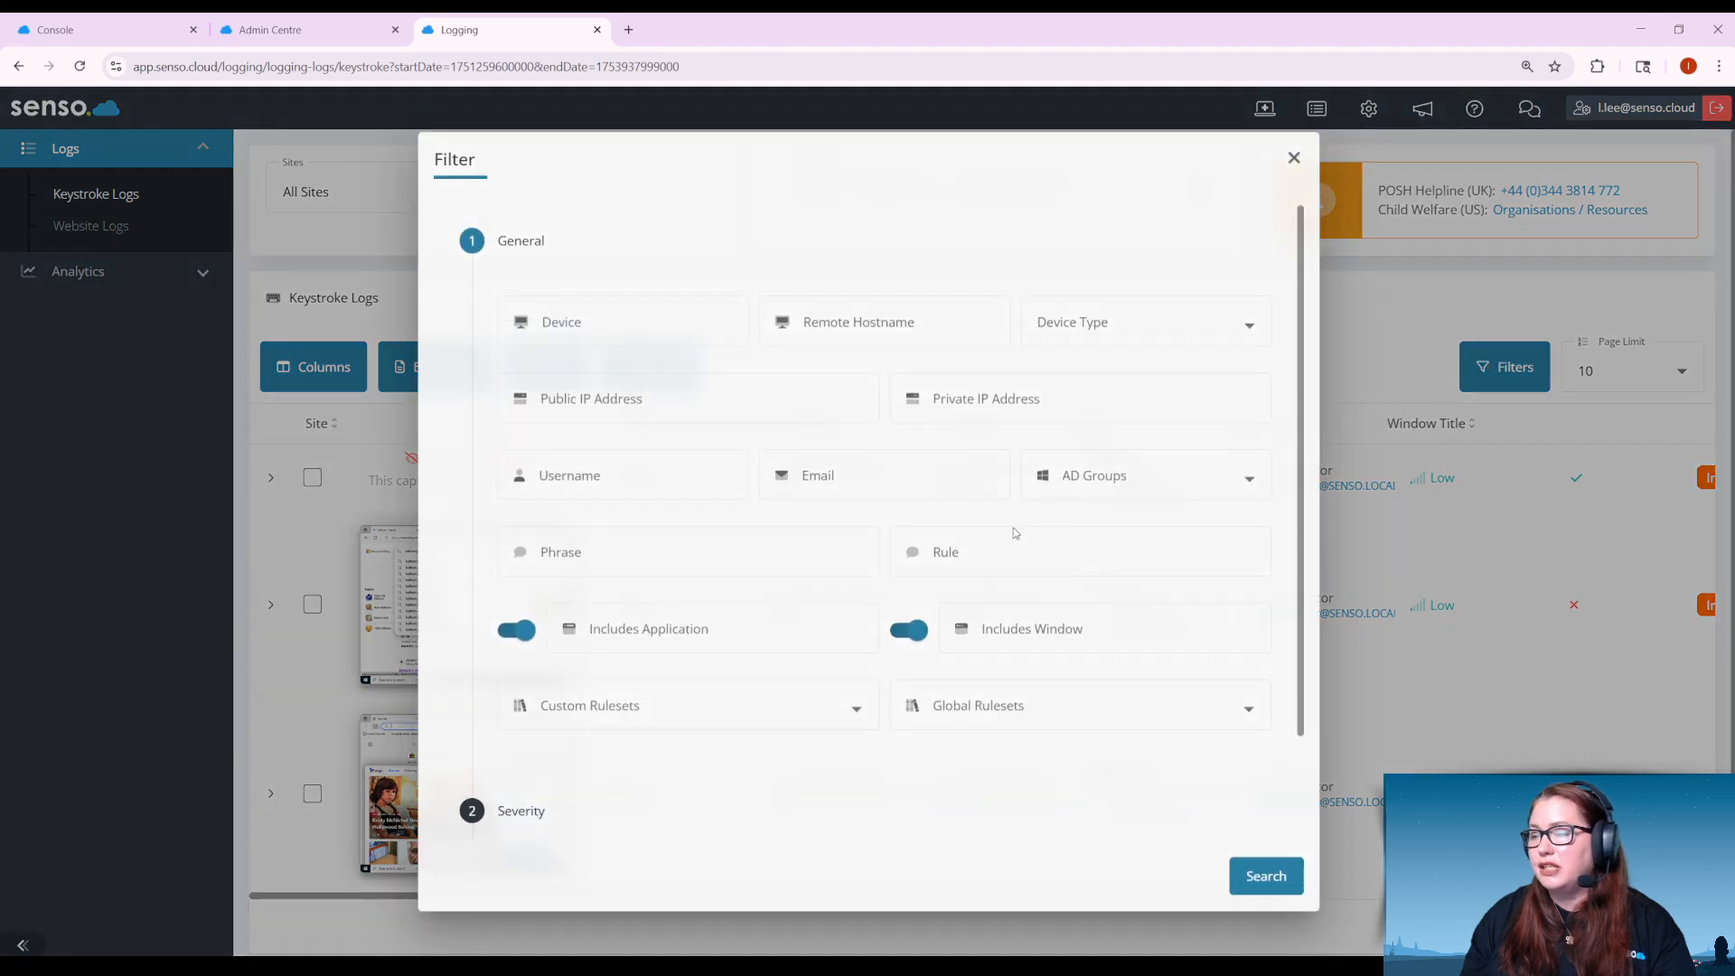
{"action": "scroll", "coordinate": [980, 542], "scroll_direction": "down", "scroll_amount": 2}
{"action": "scroll", "coordinate": [978, 543], "scroll_direction": "up", "scroll_amount": 2}
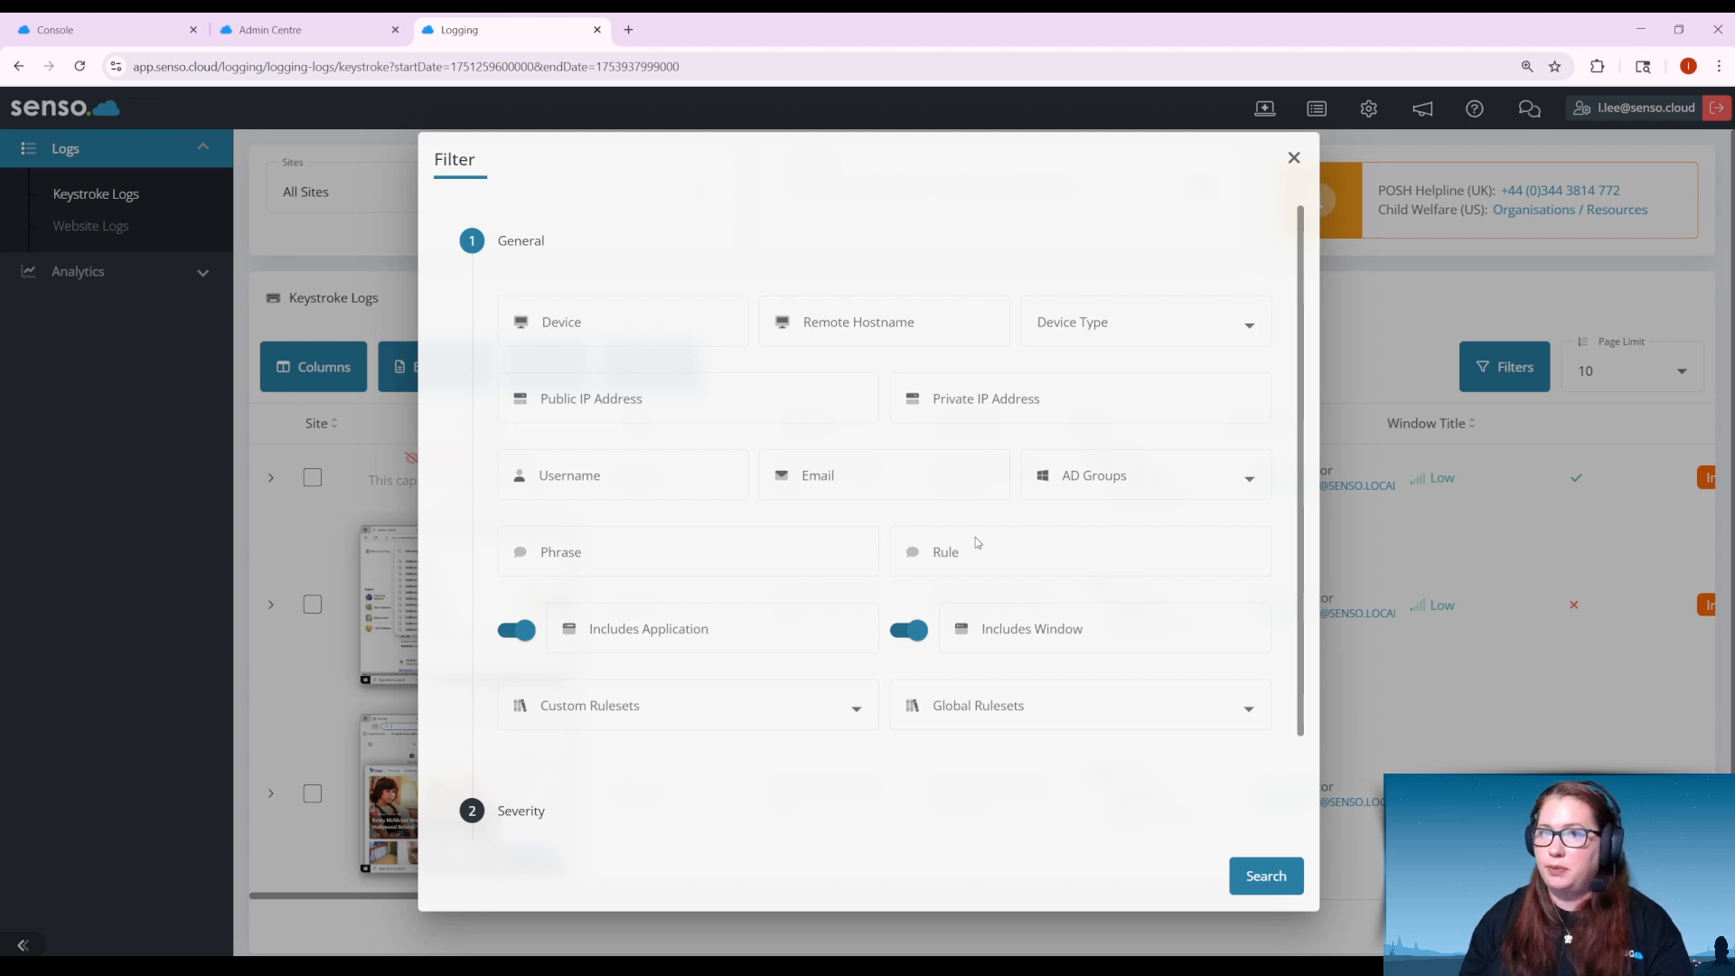
{"action": "left_click", "coordinate": [620, 321]}
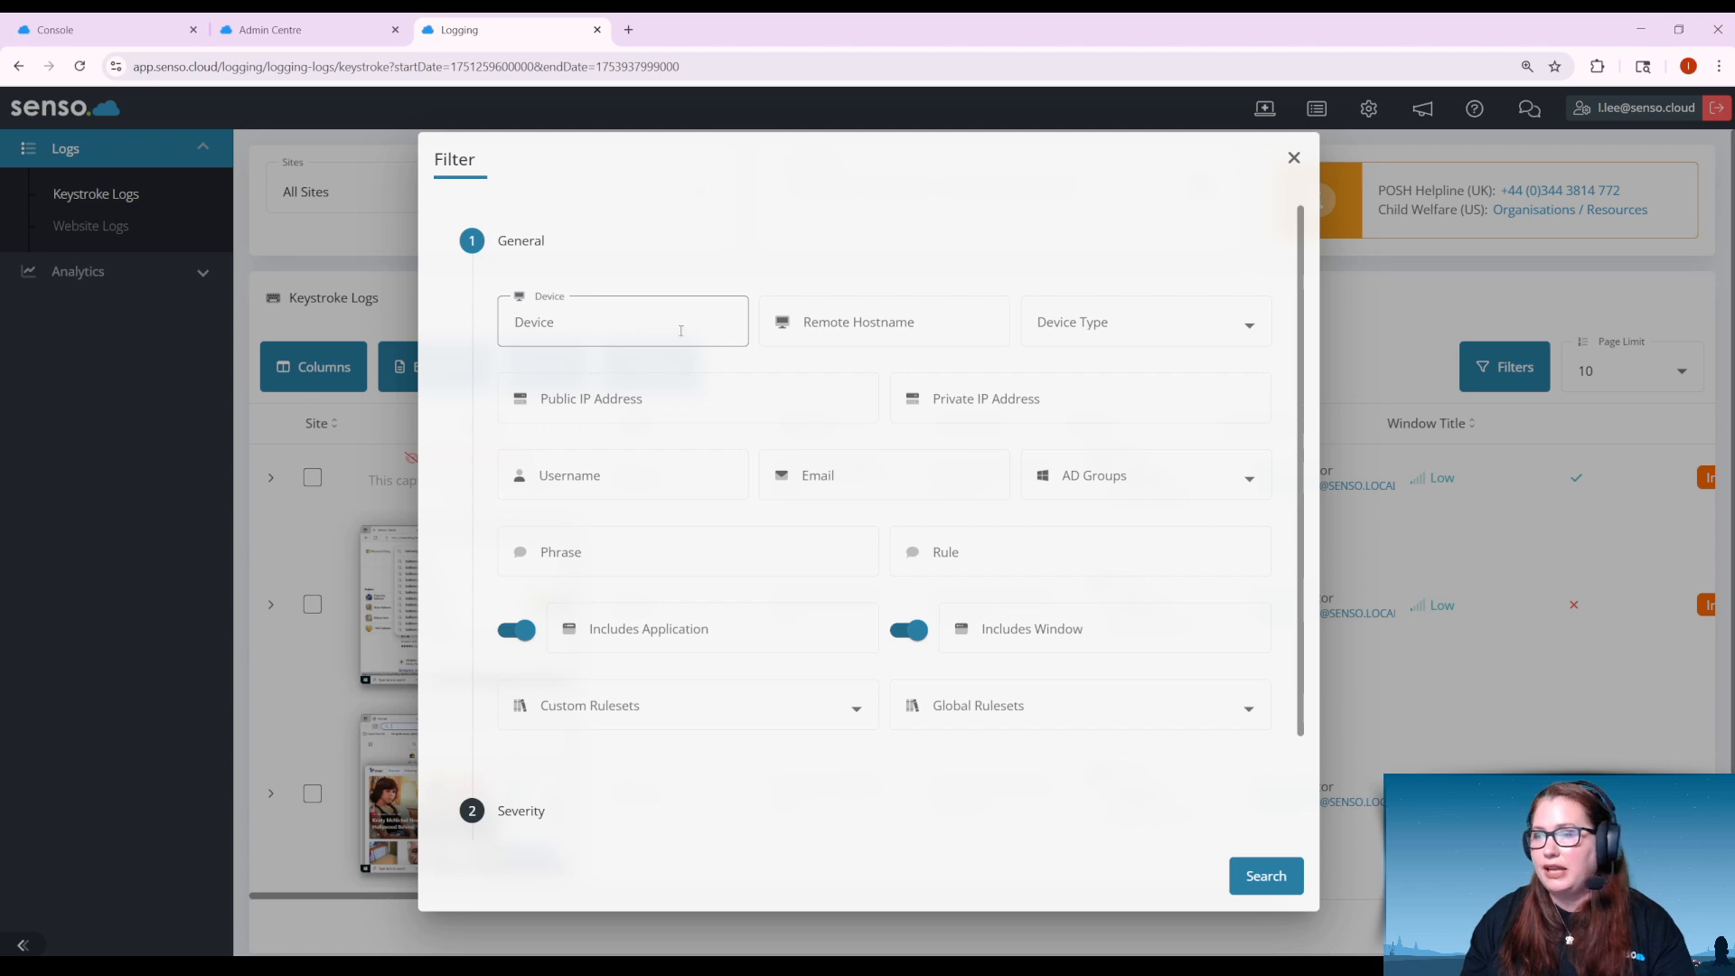
{"action": "left_click", "coordinate": [648, 476]}
{"action": "left_click", "coordinate": [894, 495]}
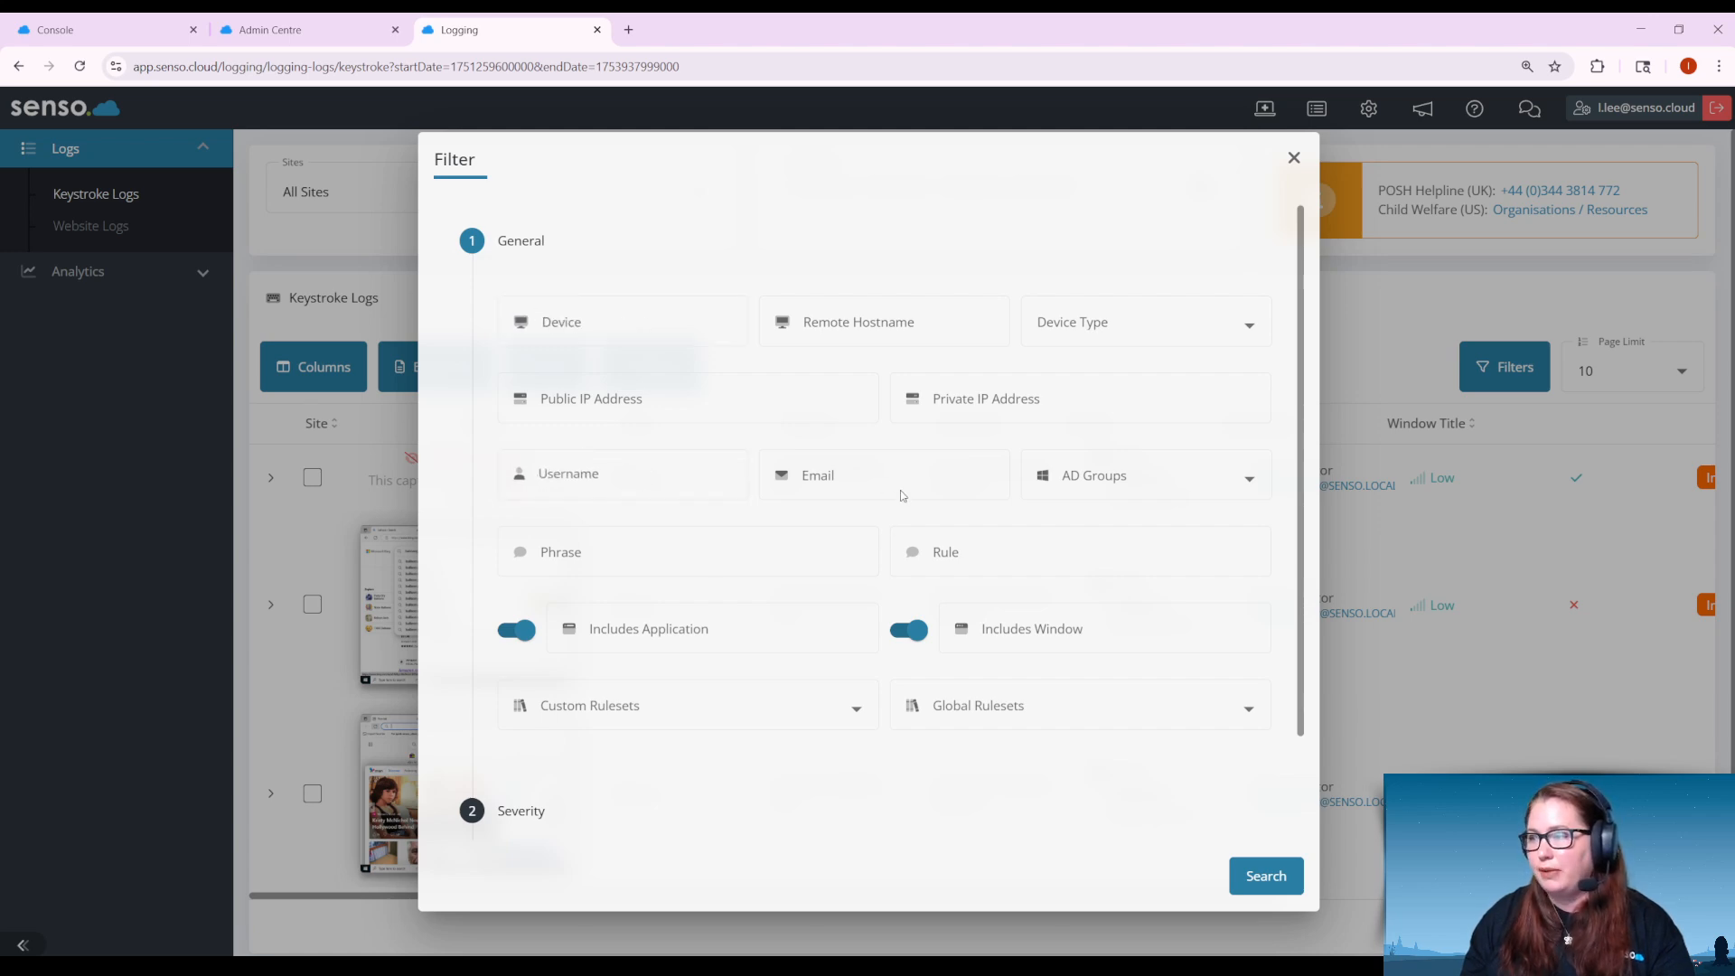
{"action": "left_click", "coordinate": [1055, 417]}
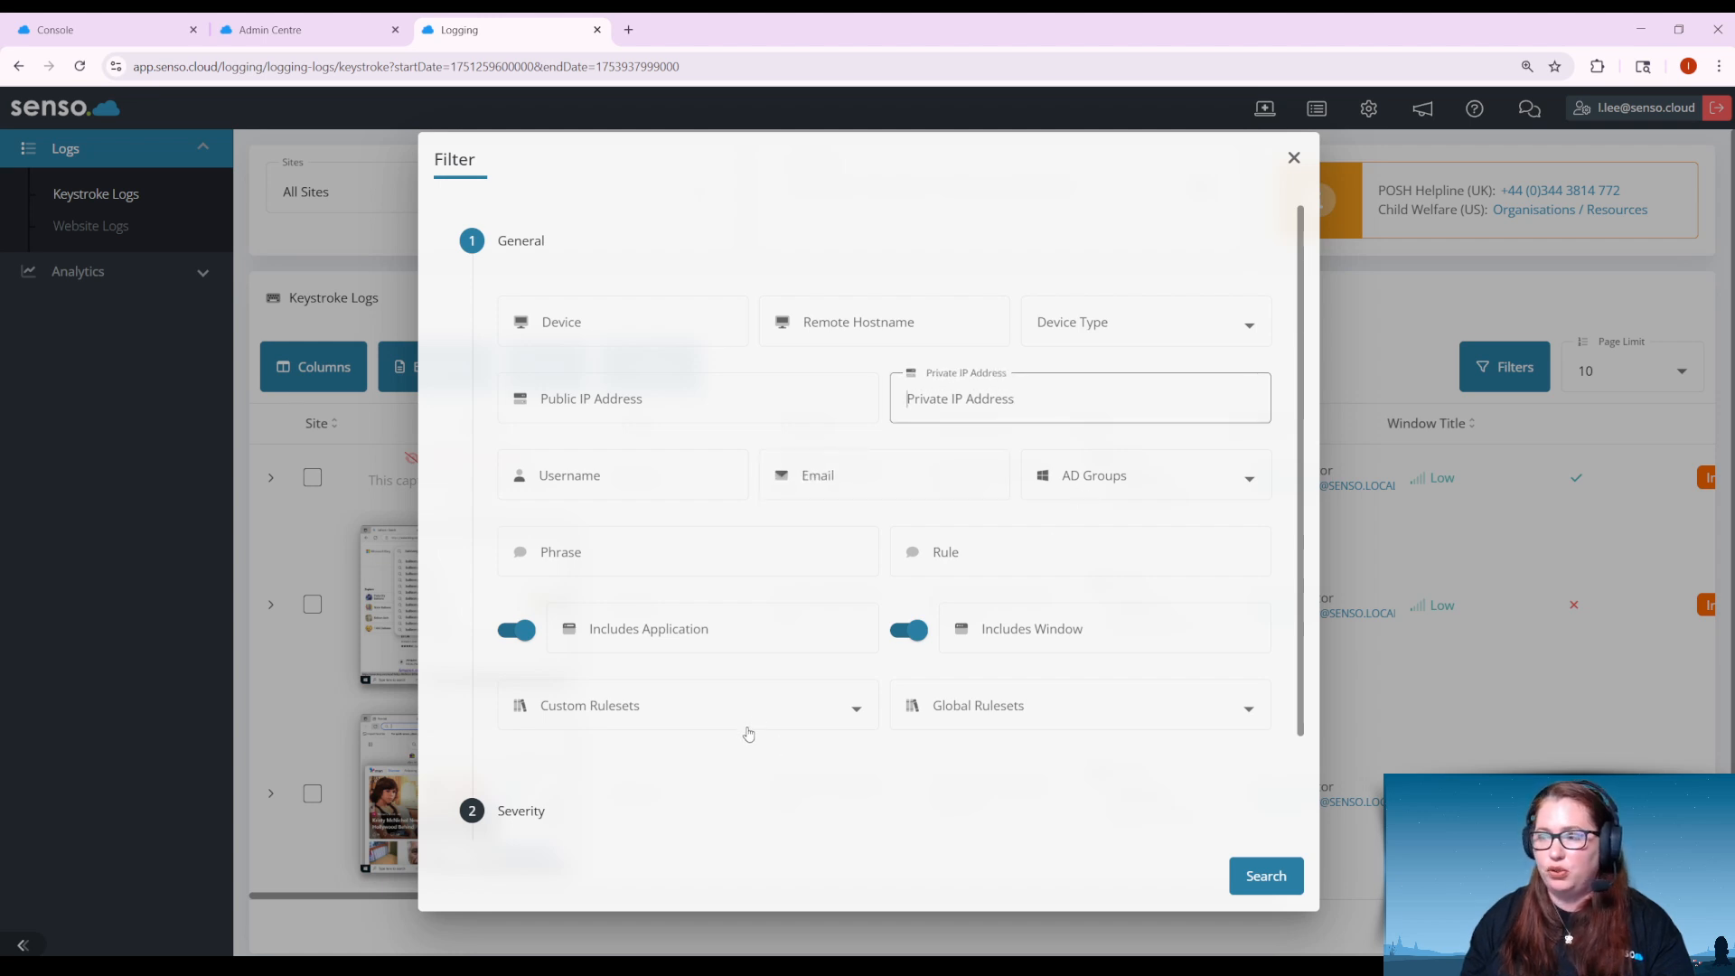
{"action": "scroll", "coordinate": [795, 631], "scroll_direction": "down", "scroll_amount": 2}
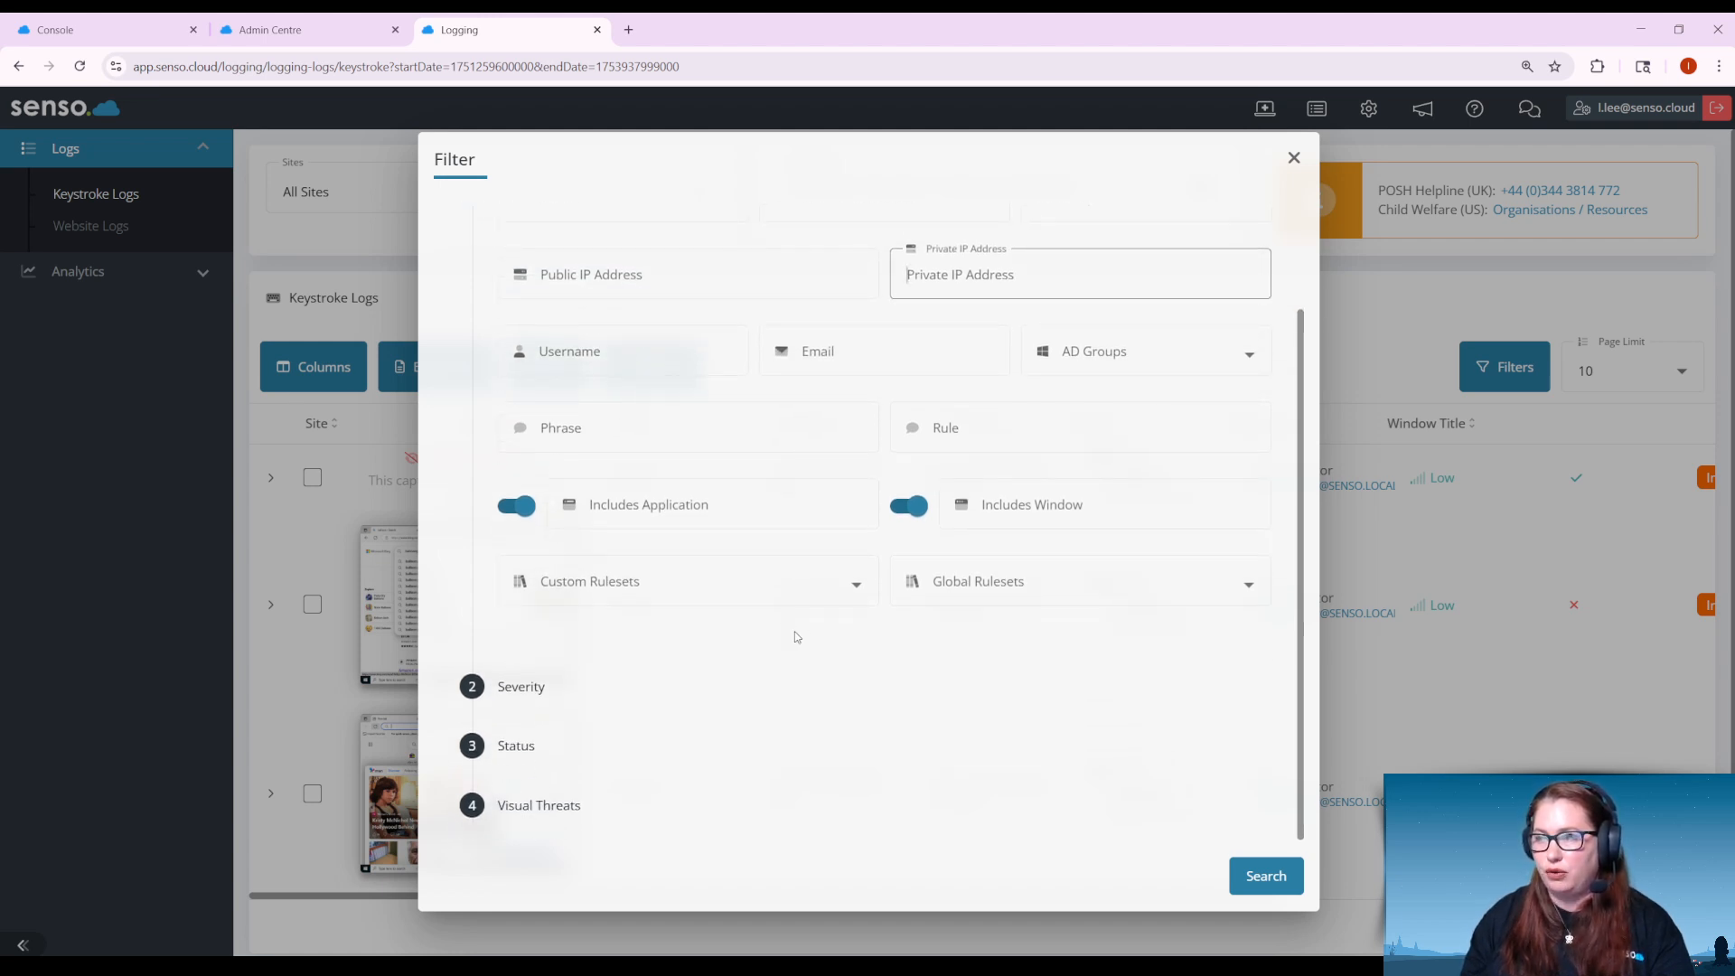
Examine the severity range and status options in the keystroke log filters
{"action": "left_click", "coordinate": [685, 691]}
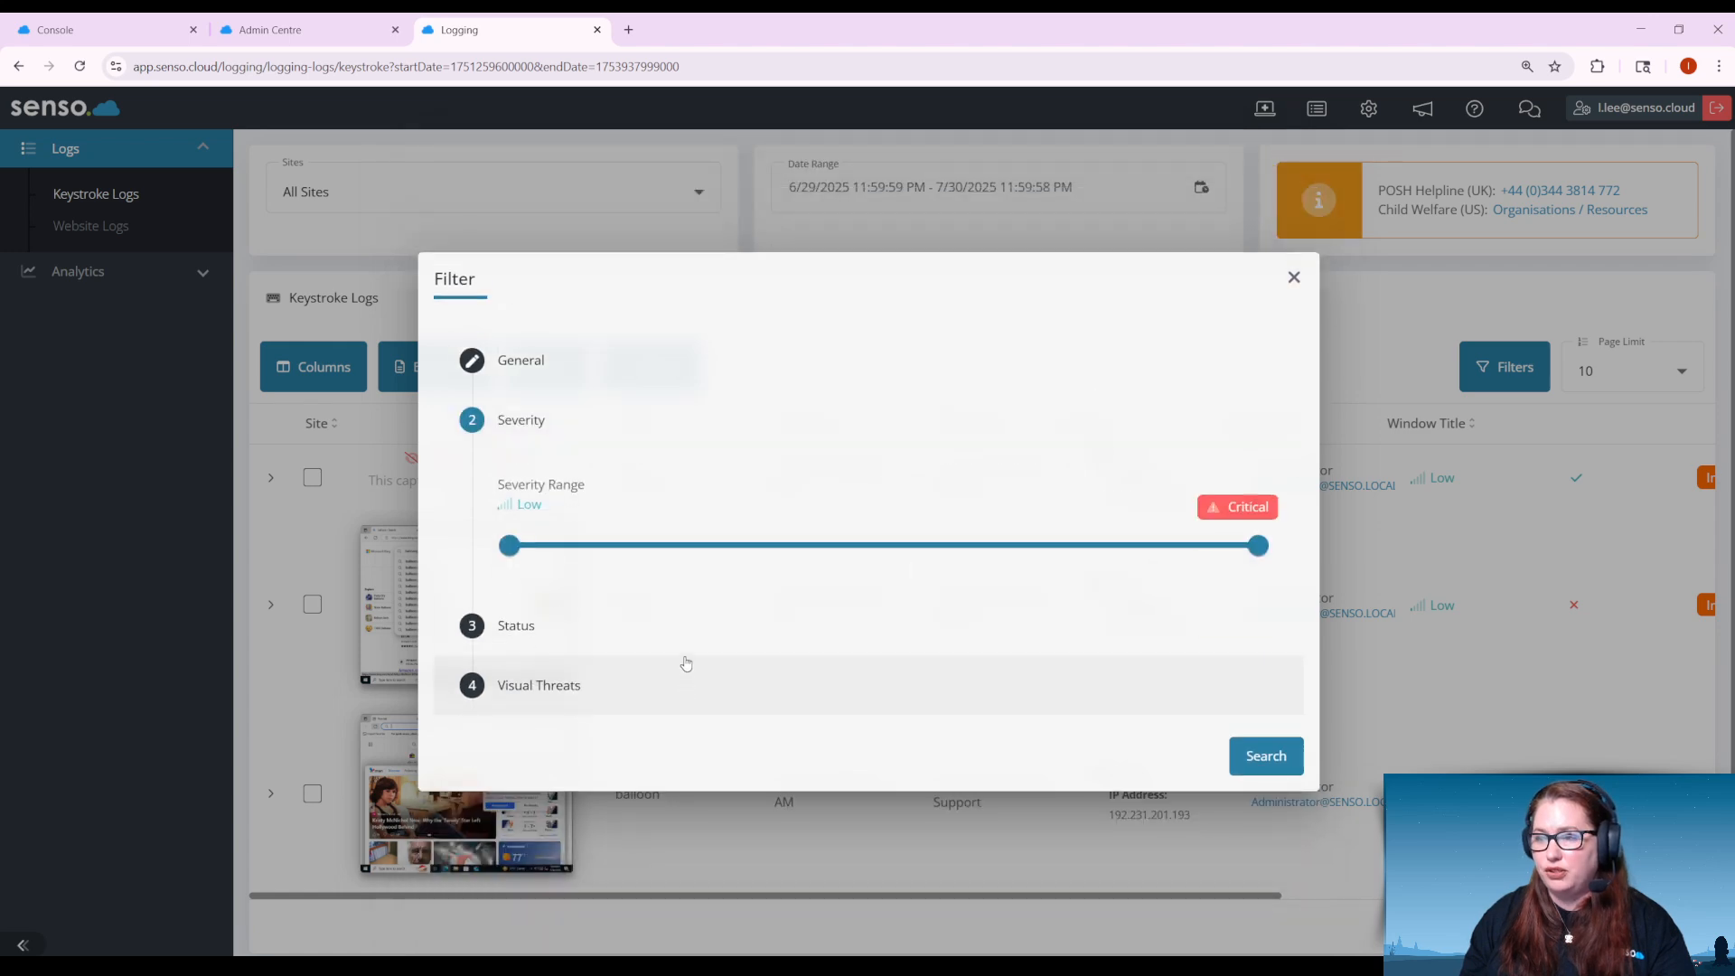
{"action": "left_click_drag", "start_coordinate": [1252, 554], "coordinate": [1310, 571]}
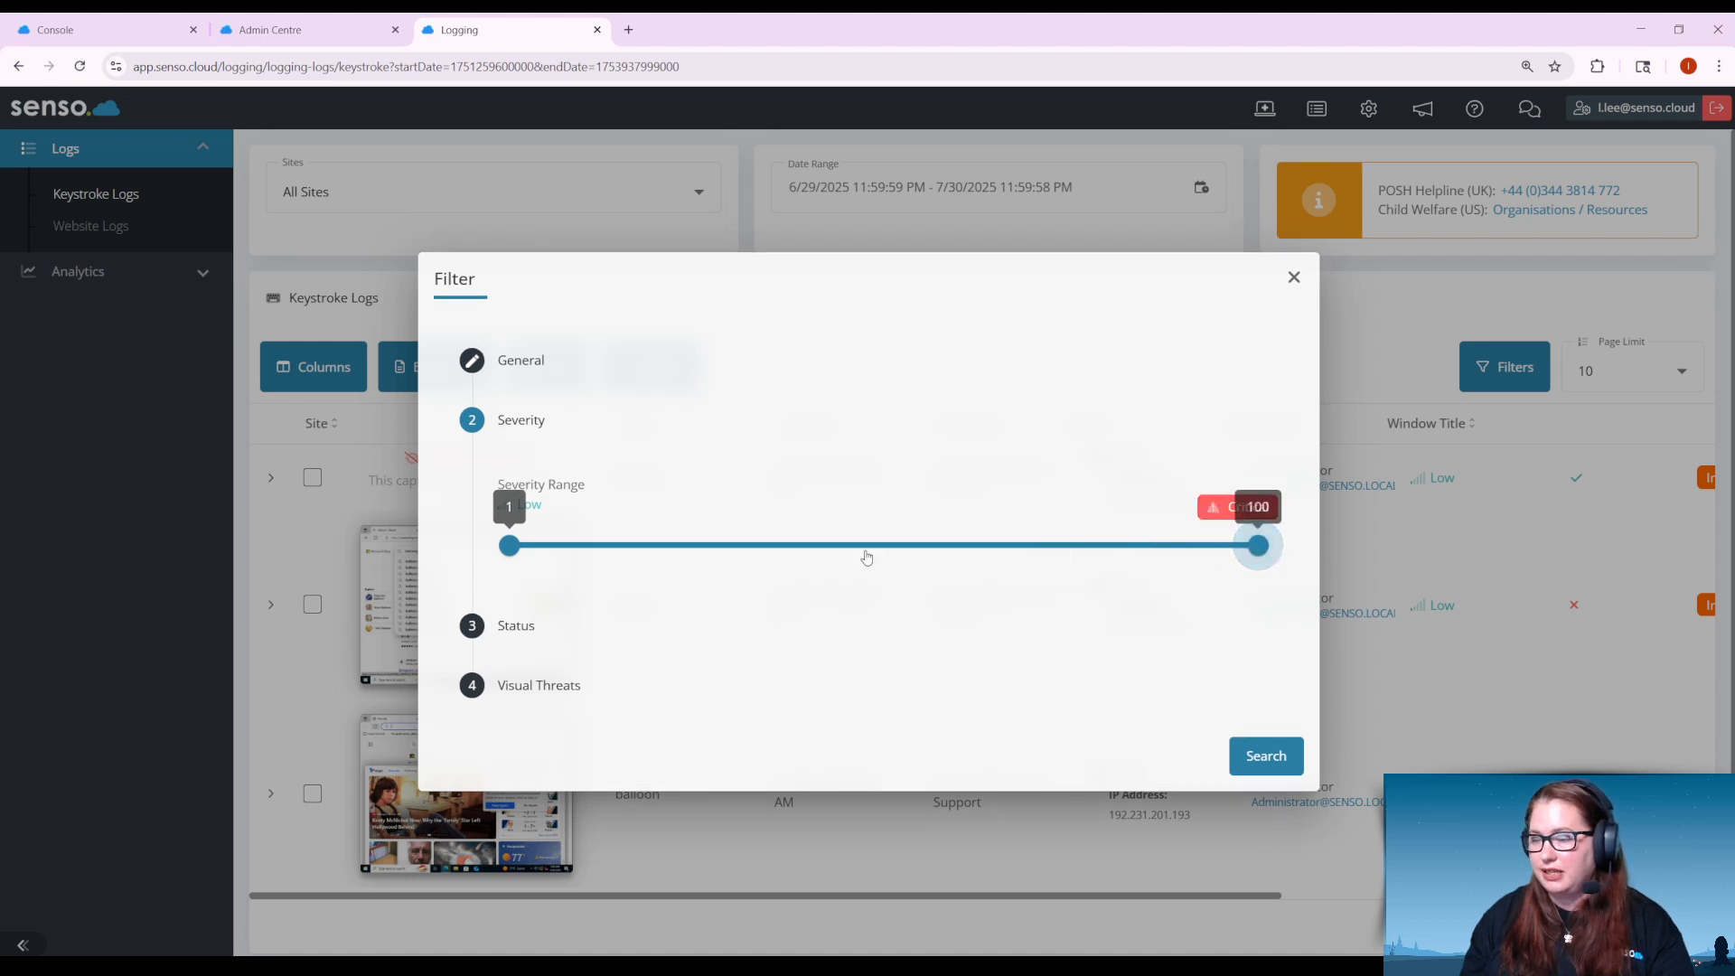
{"action": "mouse_move", "coordinate": [503, 550]}
{"action": "left_mouse_down"}
{"action": "mouse_move", "coordinate": [1188, 613]}
{"action": "mouse_move", "coordinate": [503, 547]}
{"action": "left_mouse_up"}
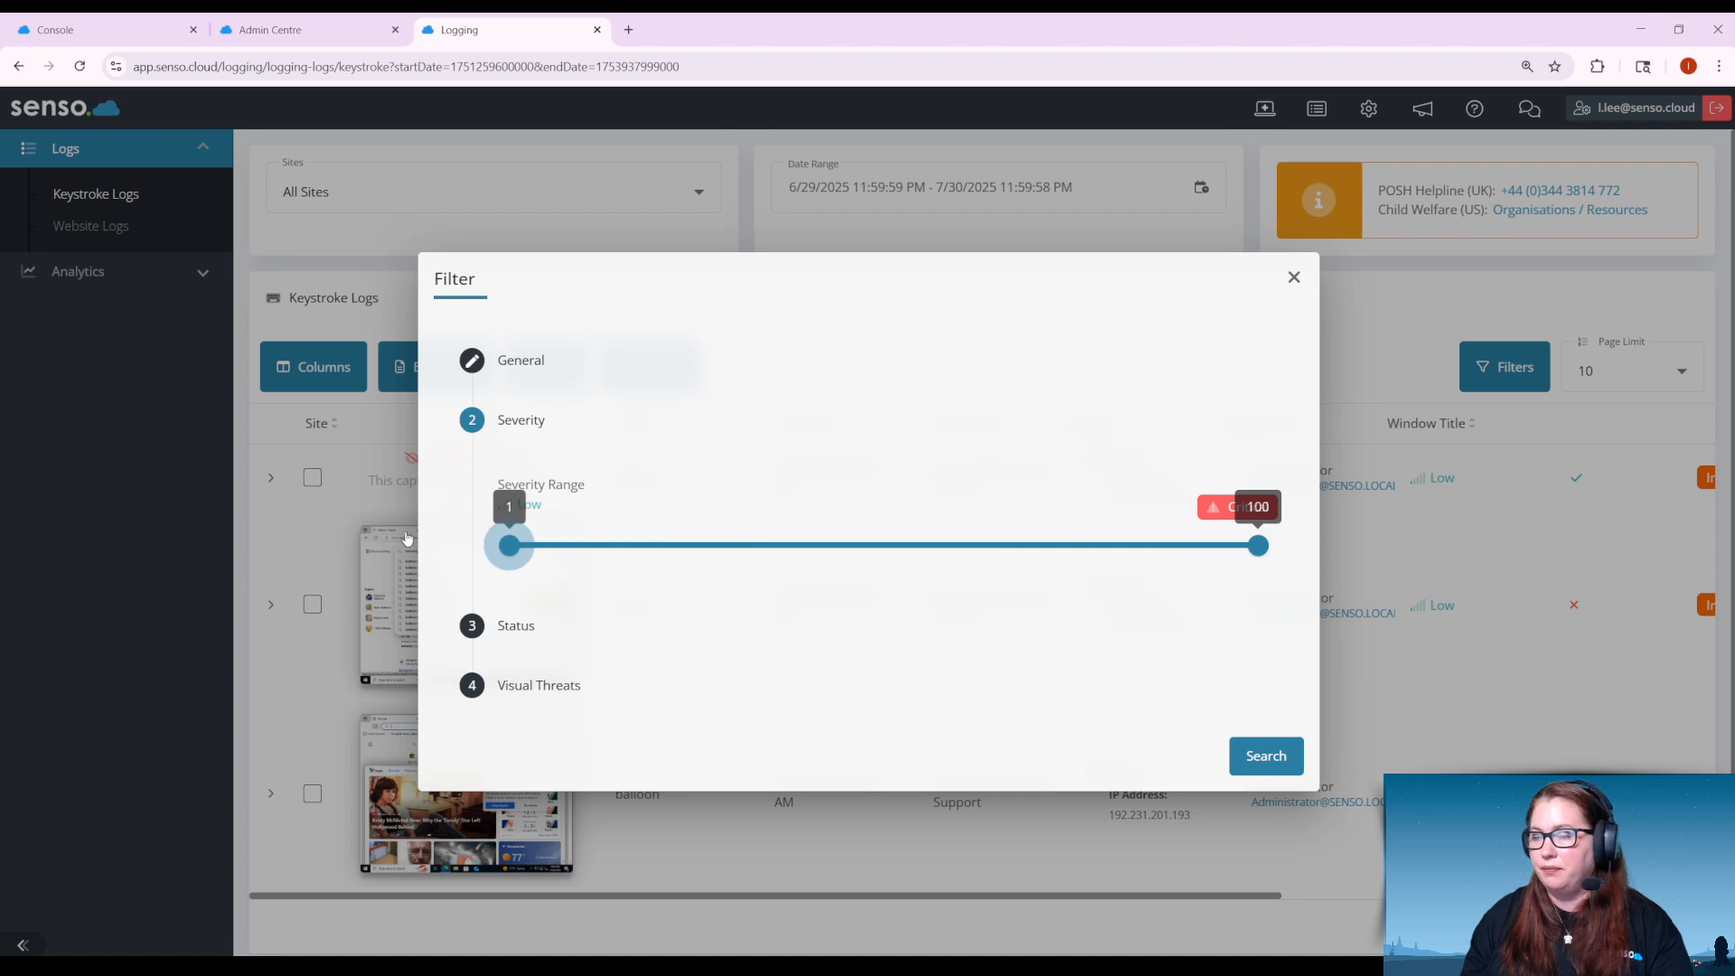
{"action": "left_click", "coordinate": [554, 626]}
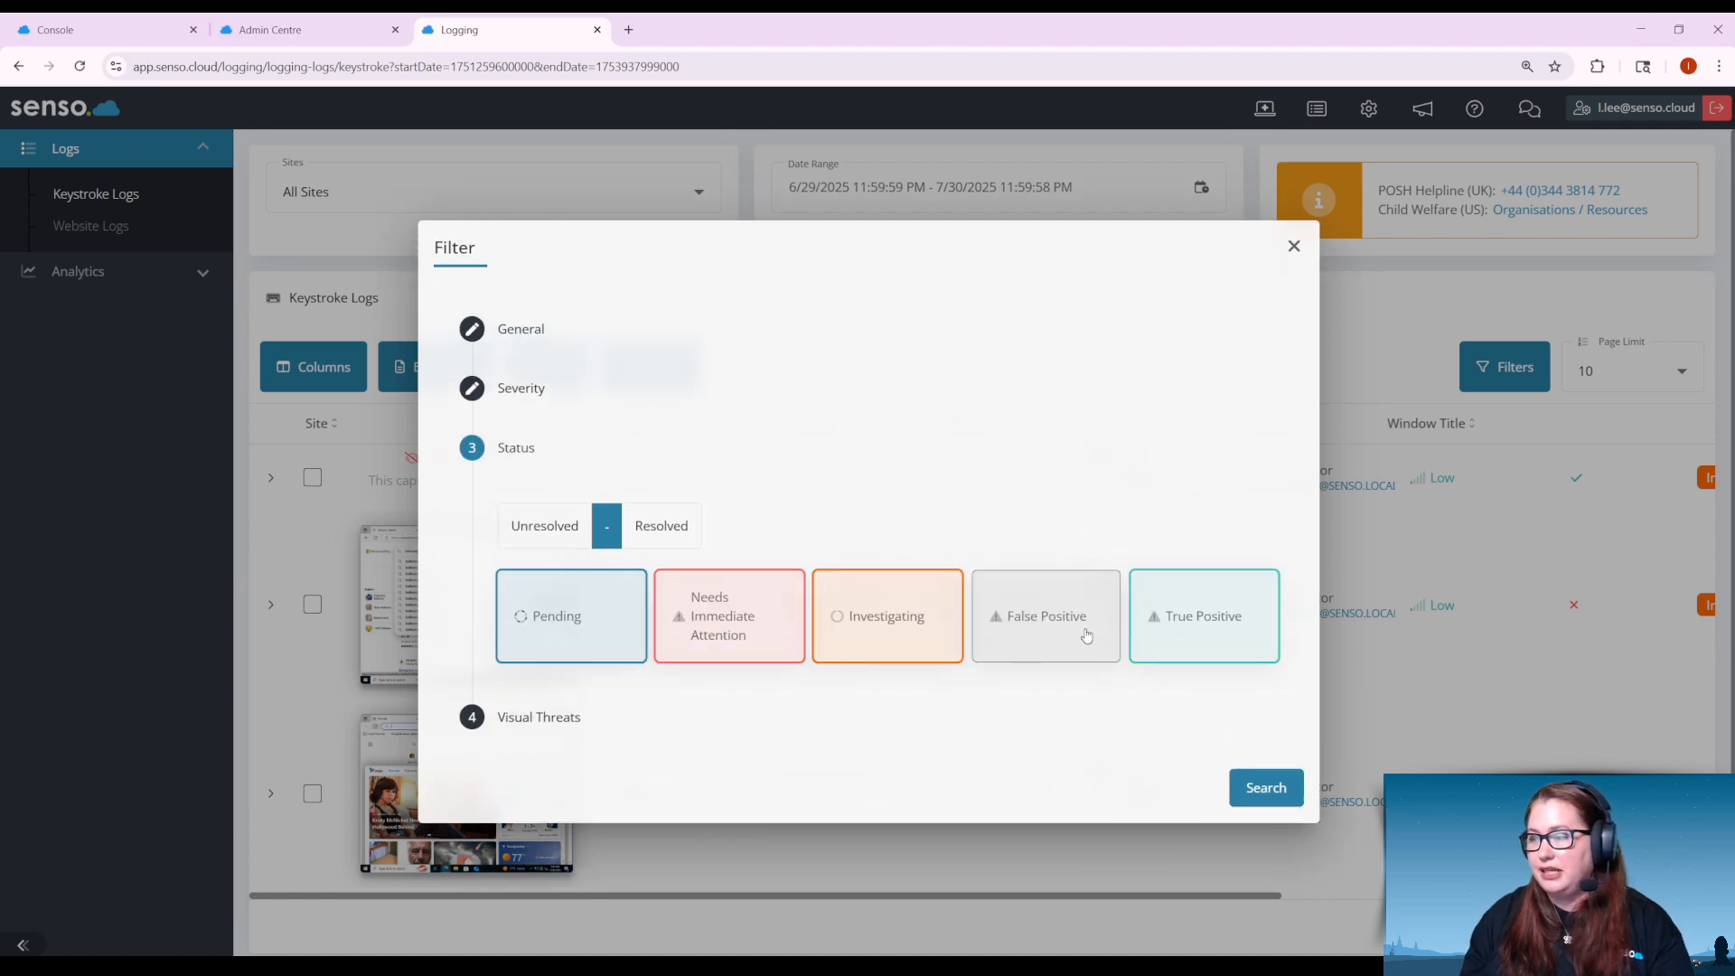
Set the minimum visual threat detection to 51% and run the filtered search on the keystroke logs
{"action": "left_click", "coordinate": [608, 721]}
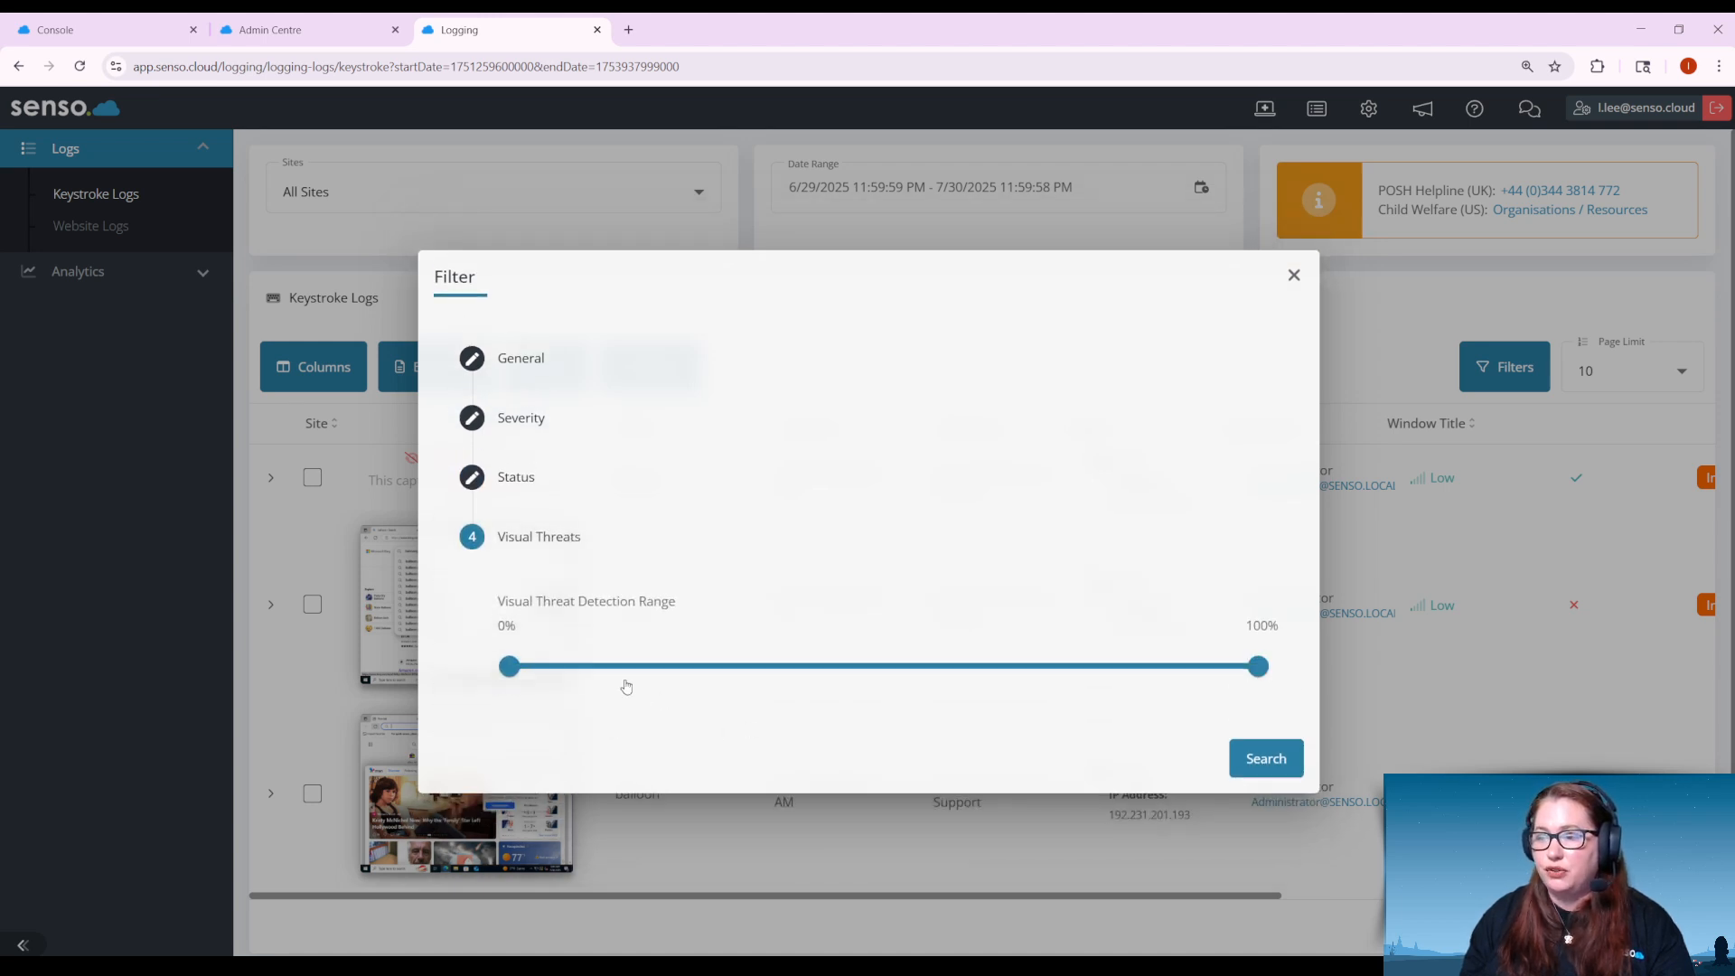
{"action": "mouse_move", "coordinate": [501, 666]}
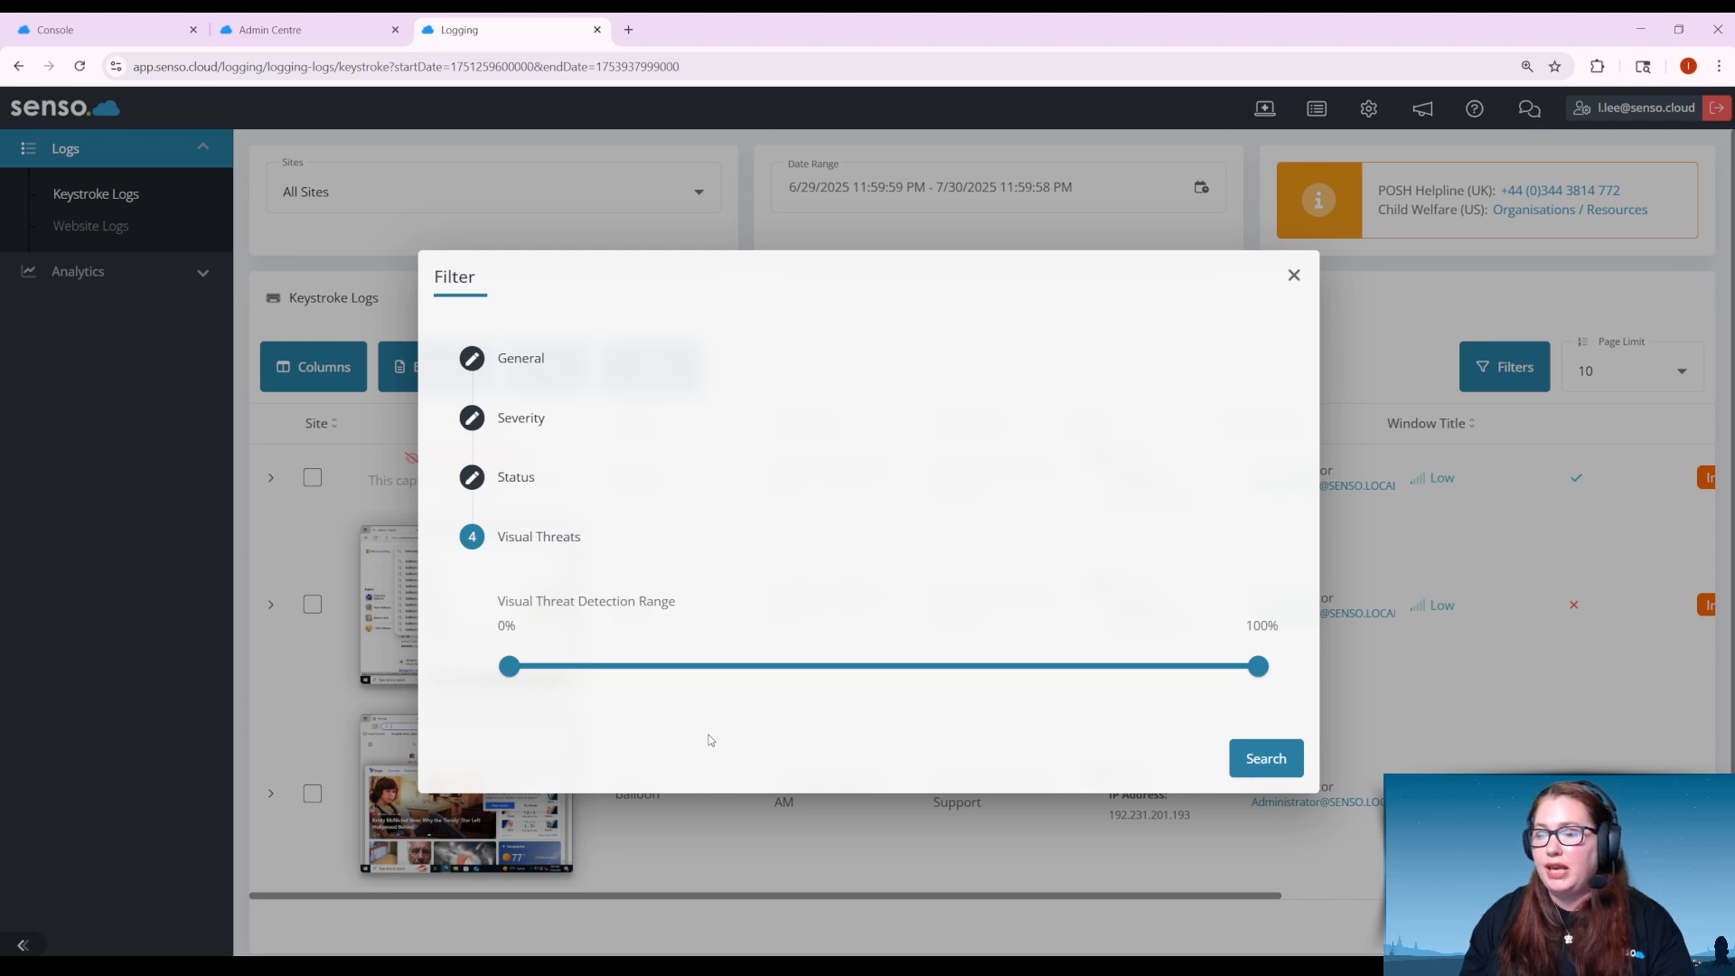
{"action": "left_click_drag", "start_coordinate": [510, 666], "coordinate": [684, 669]}
{"action": "left_click", "coordinate": [887, 680]}
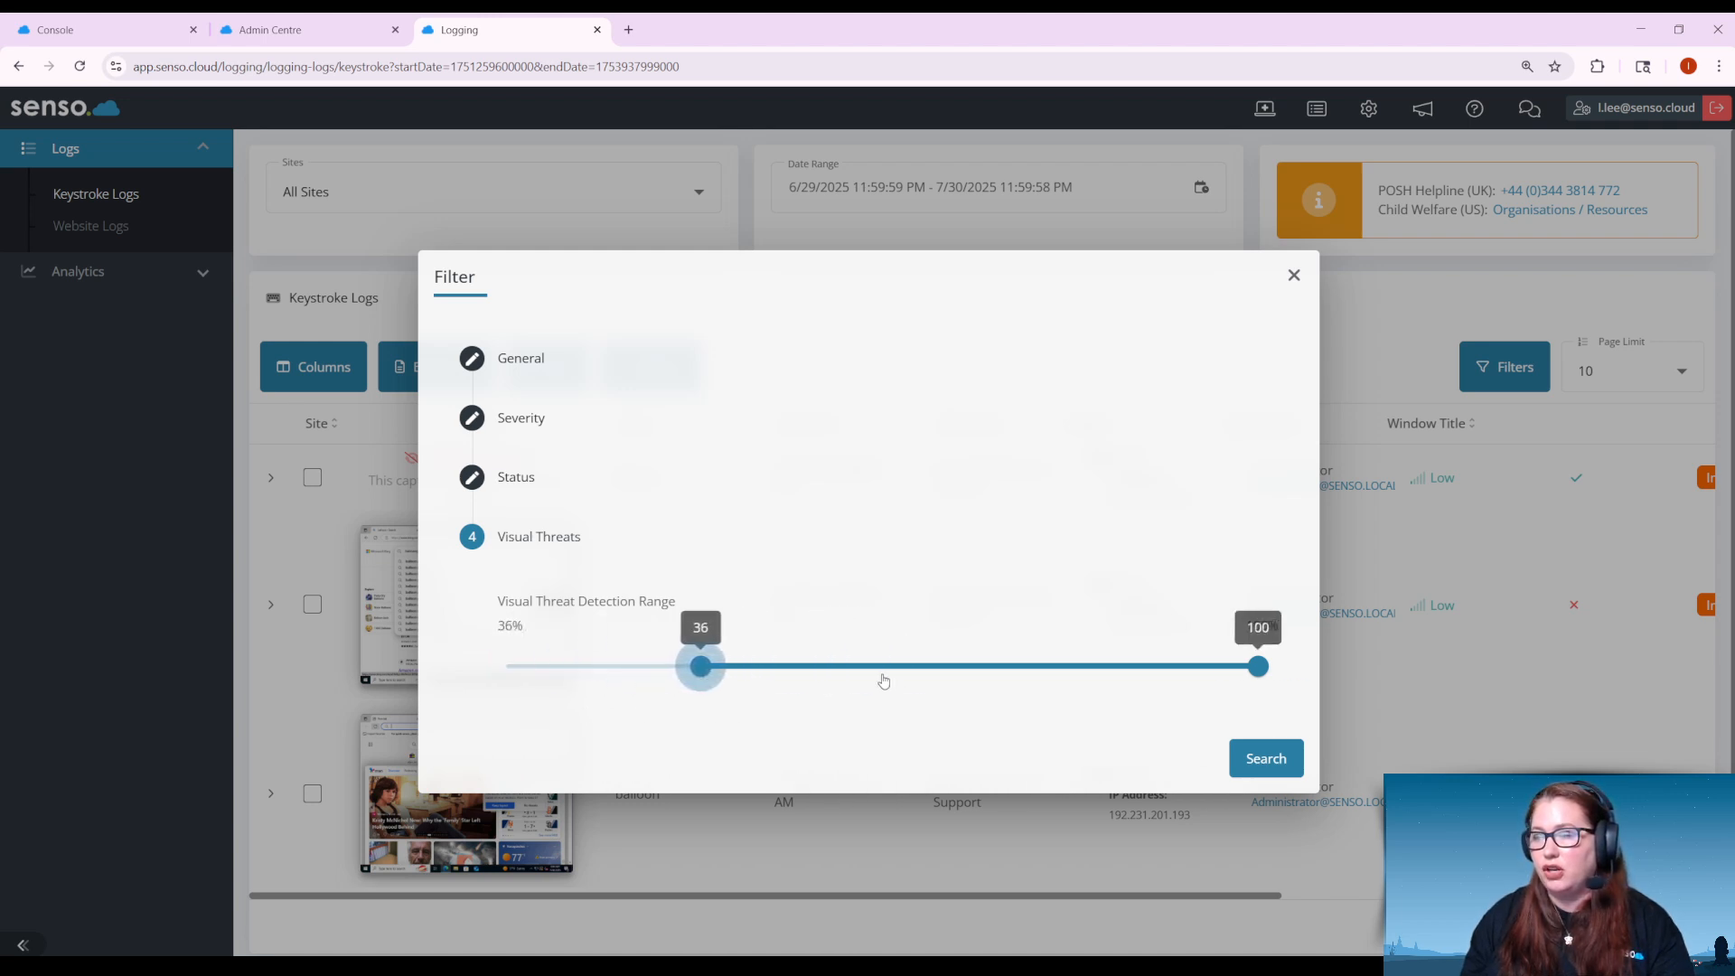
{"action": "left_click", "coordinate": [1265, 759]}
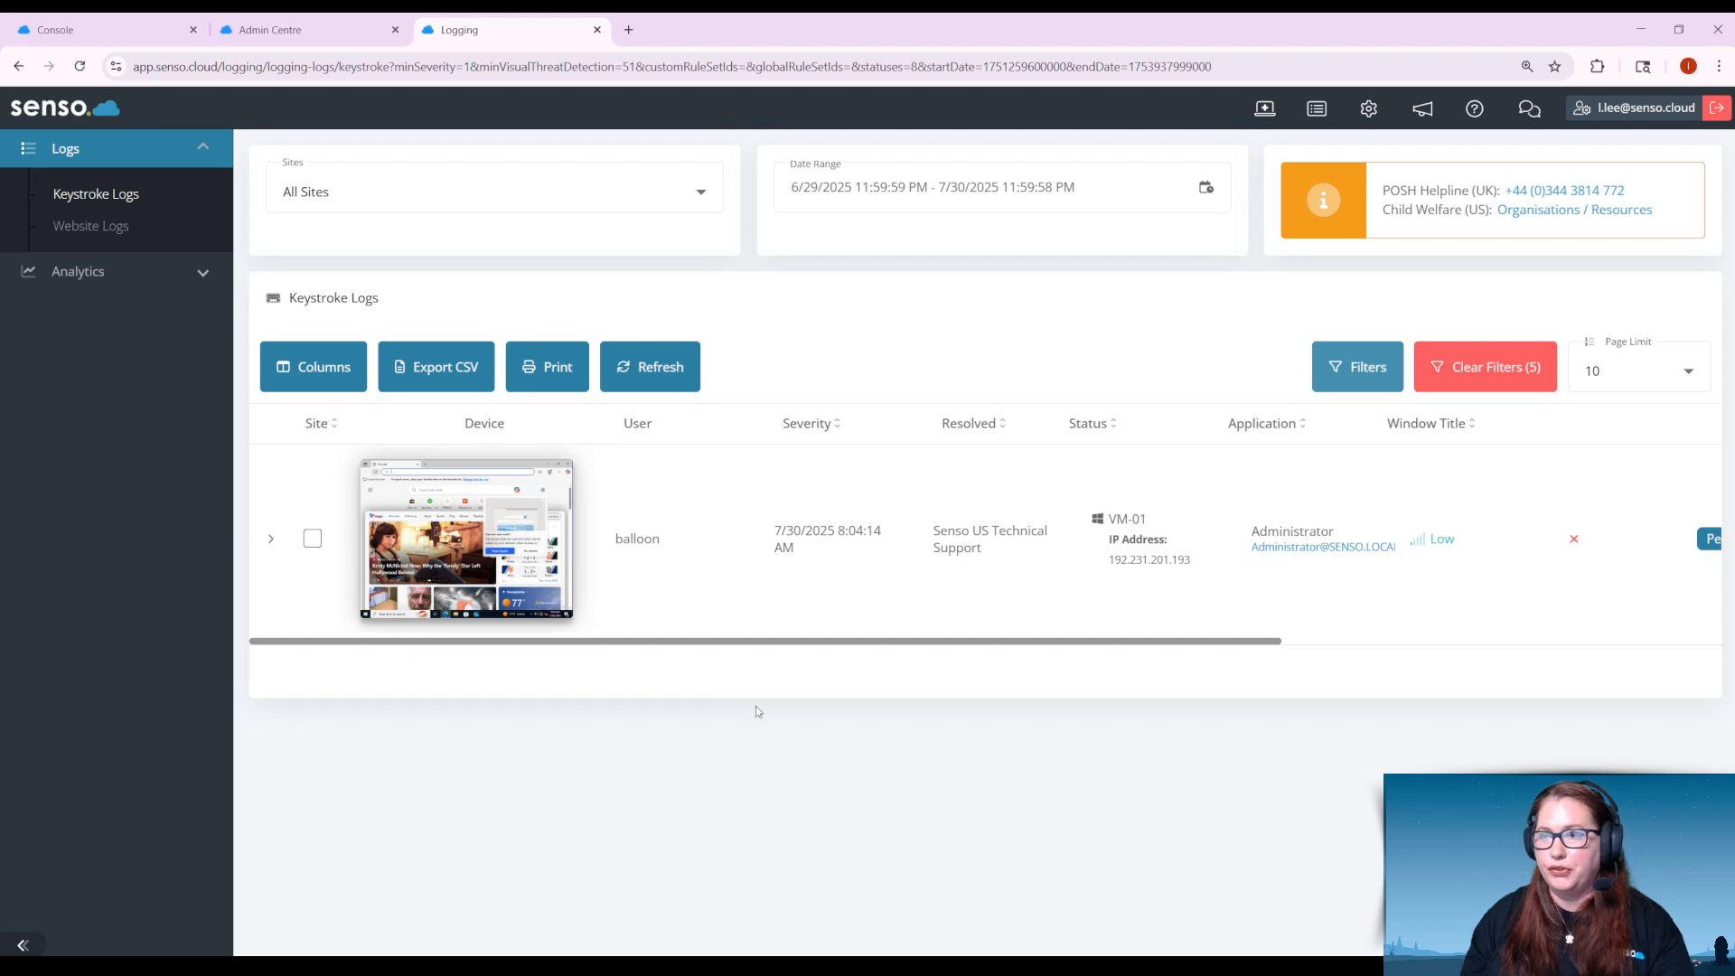
Open the website logs and examine the recorded visits by device, user, URL and application
{"action": "left_click", "coordinate": [114, 231]}
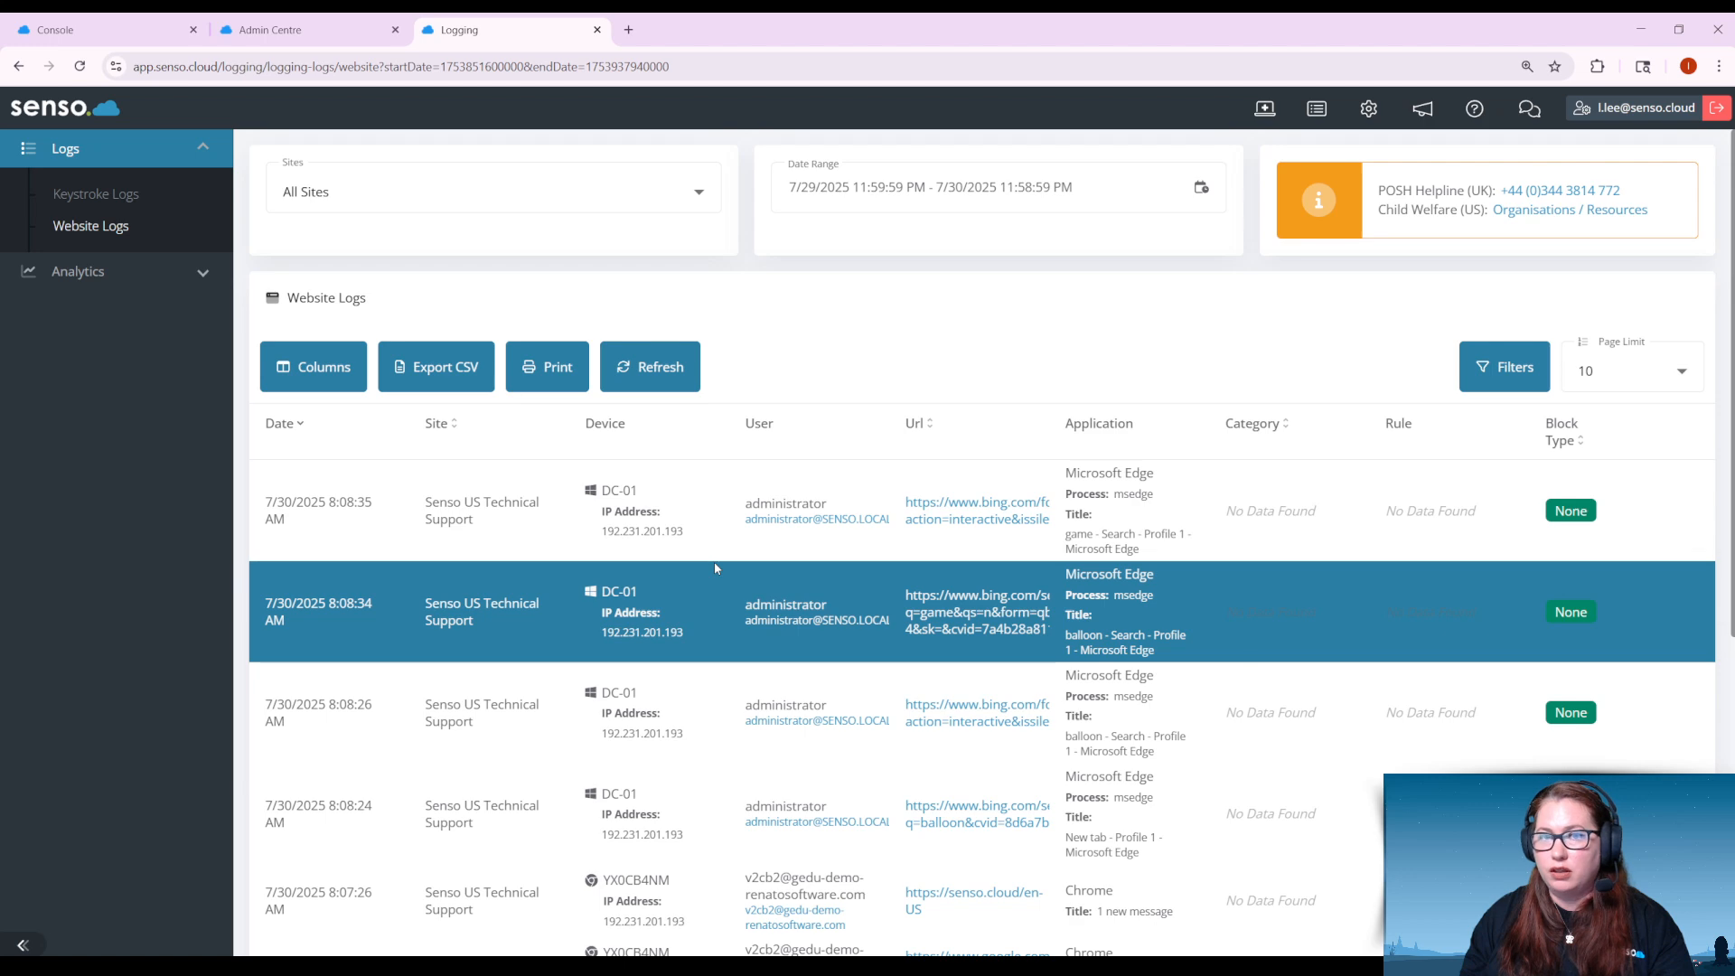
{"action": "scroll", "coordinate": [787, 542], "scroll_direction": "down", "scroll_amount": 5}
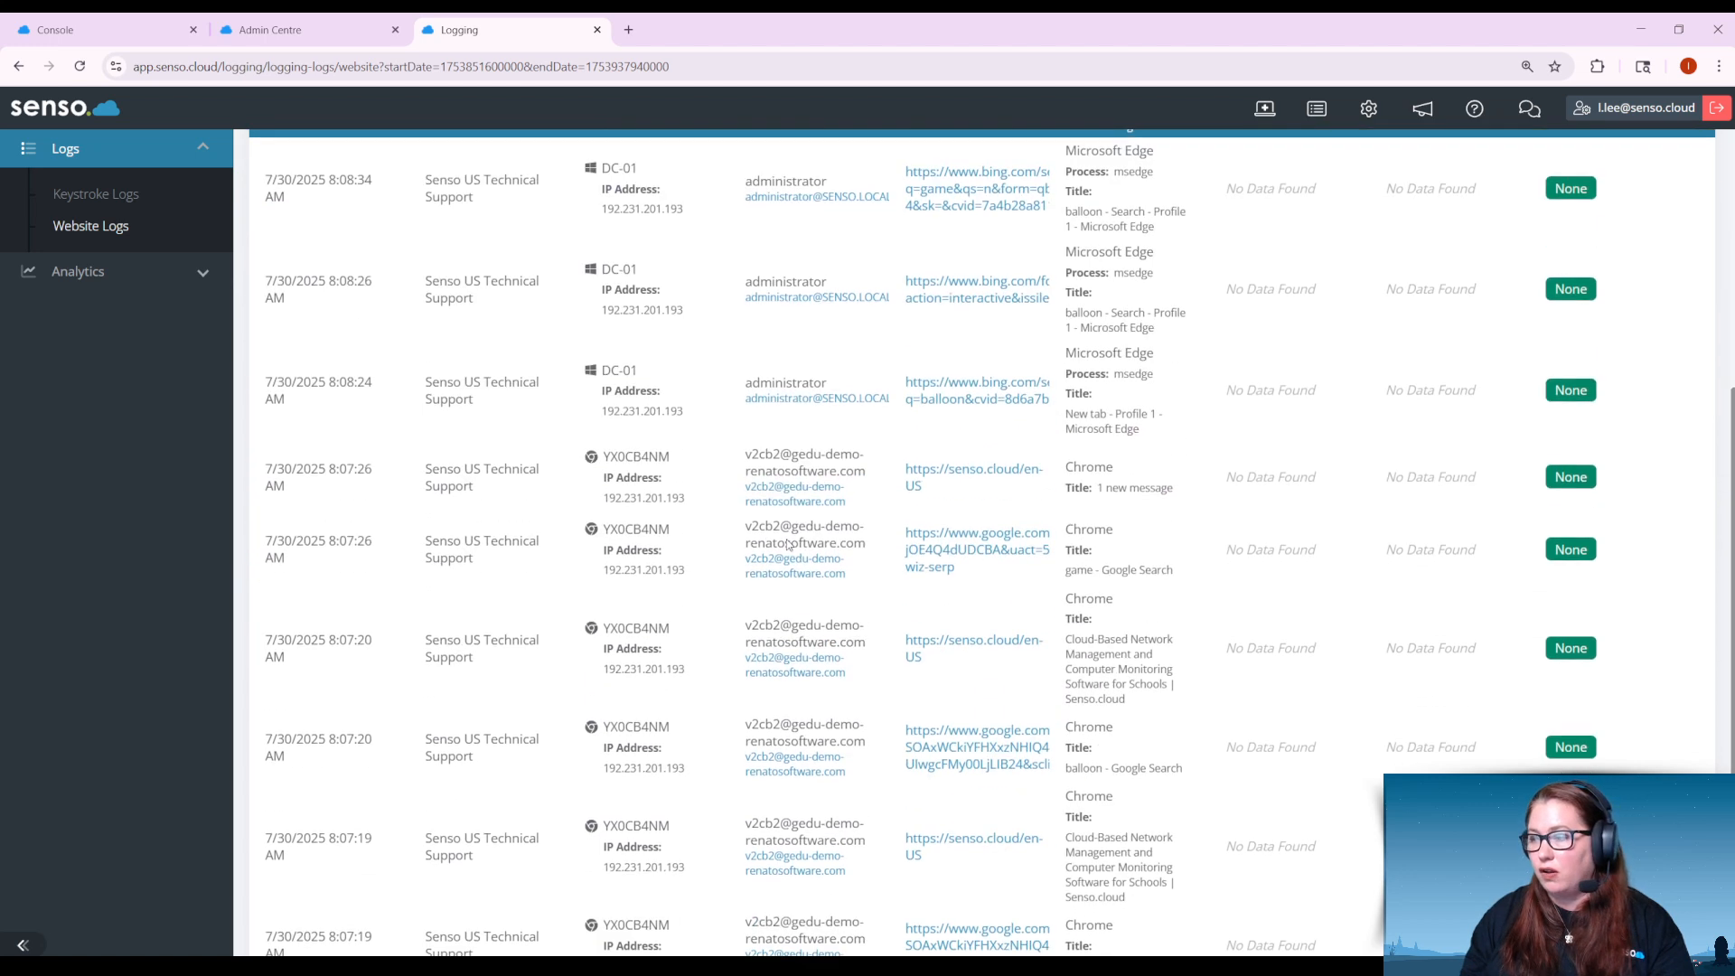
{"action": "scroll", "coordinate": [787, 543], "scroll_direction": "up", "scroll_amount": 5}
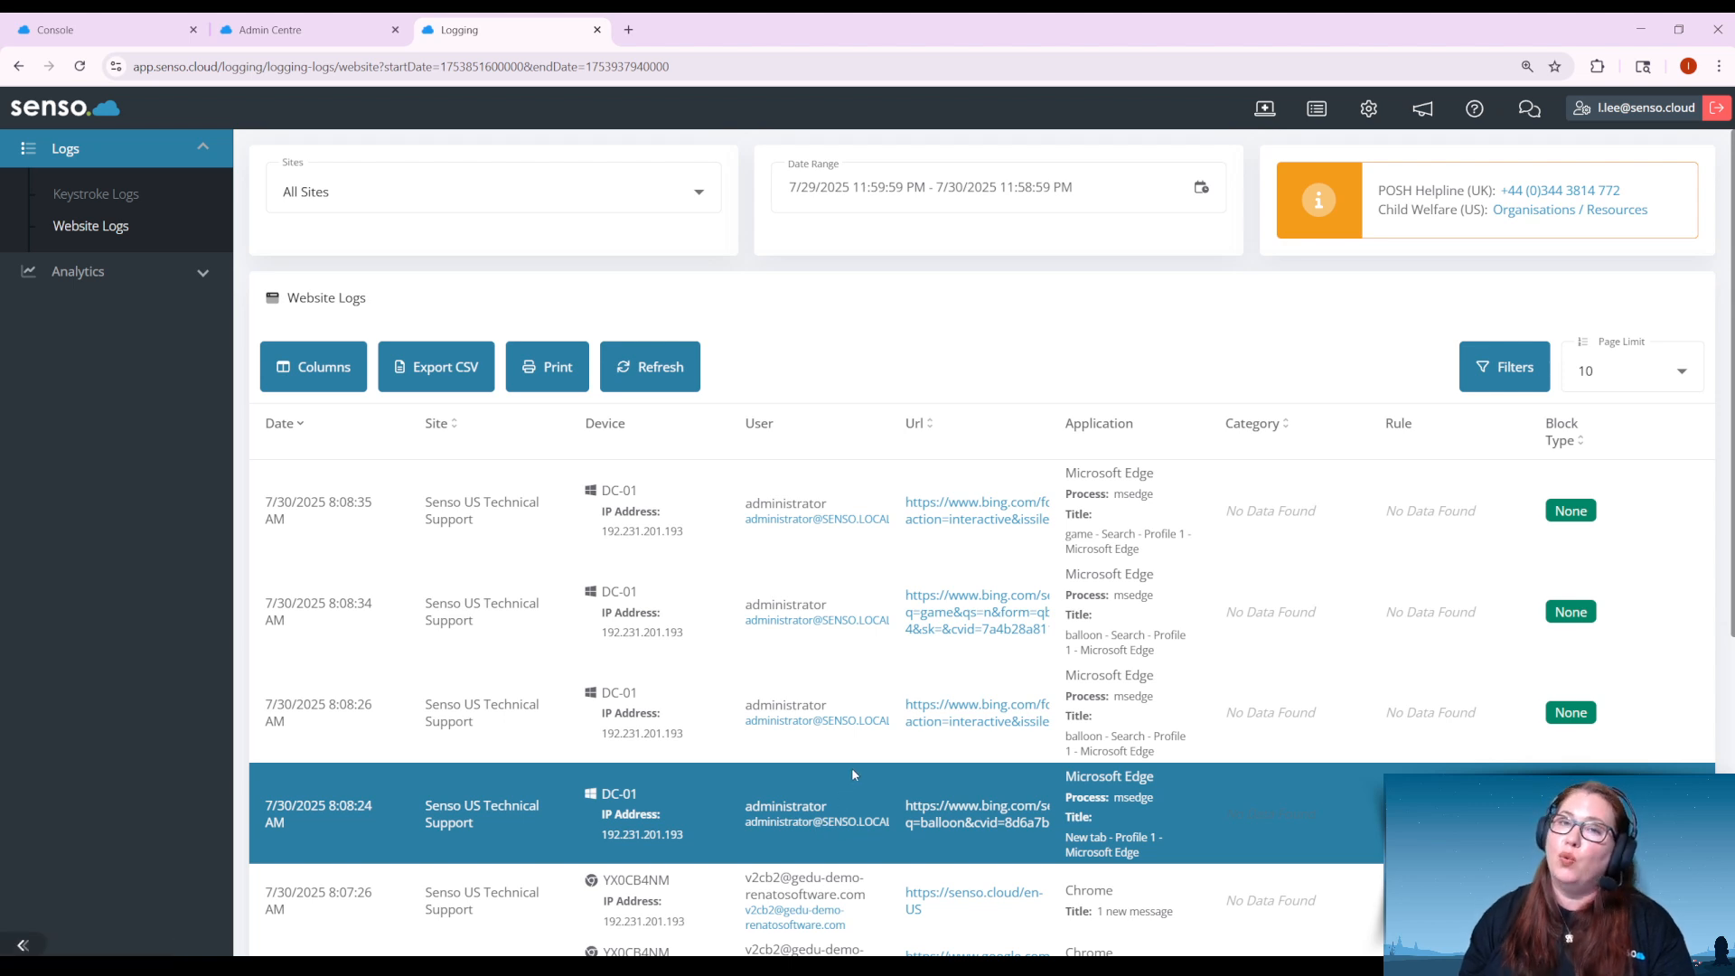
Hide the Block Type column in the website logs and show it again
{"action": "left_click", "coordinate": [307, 367]}
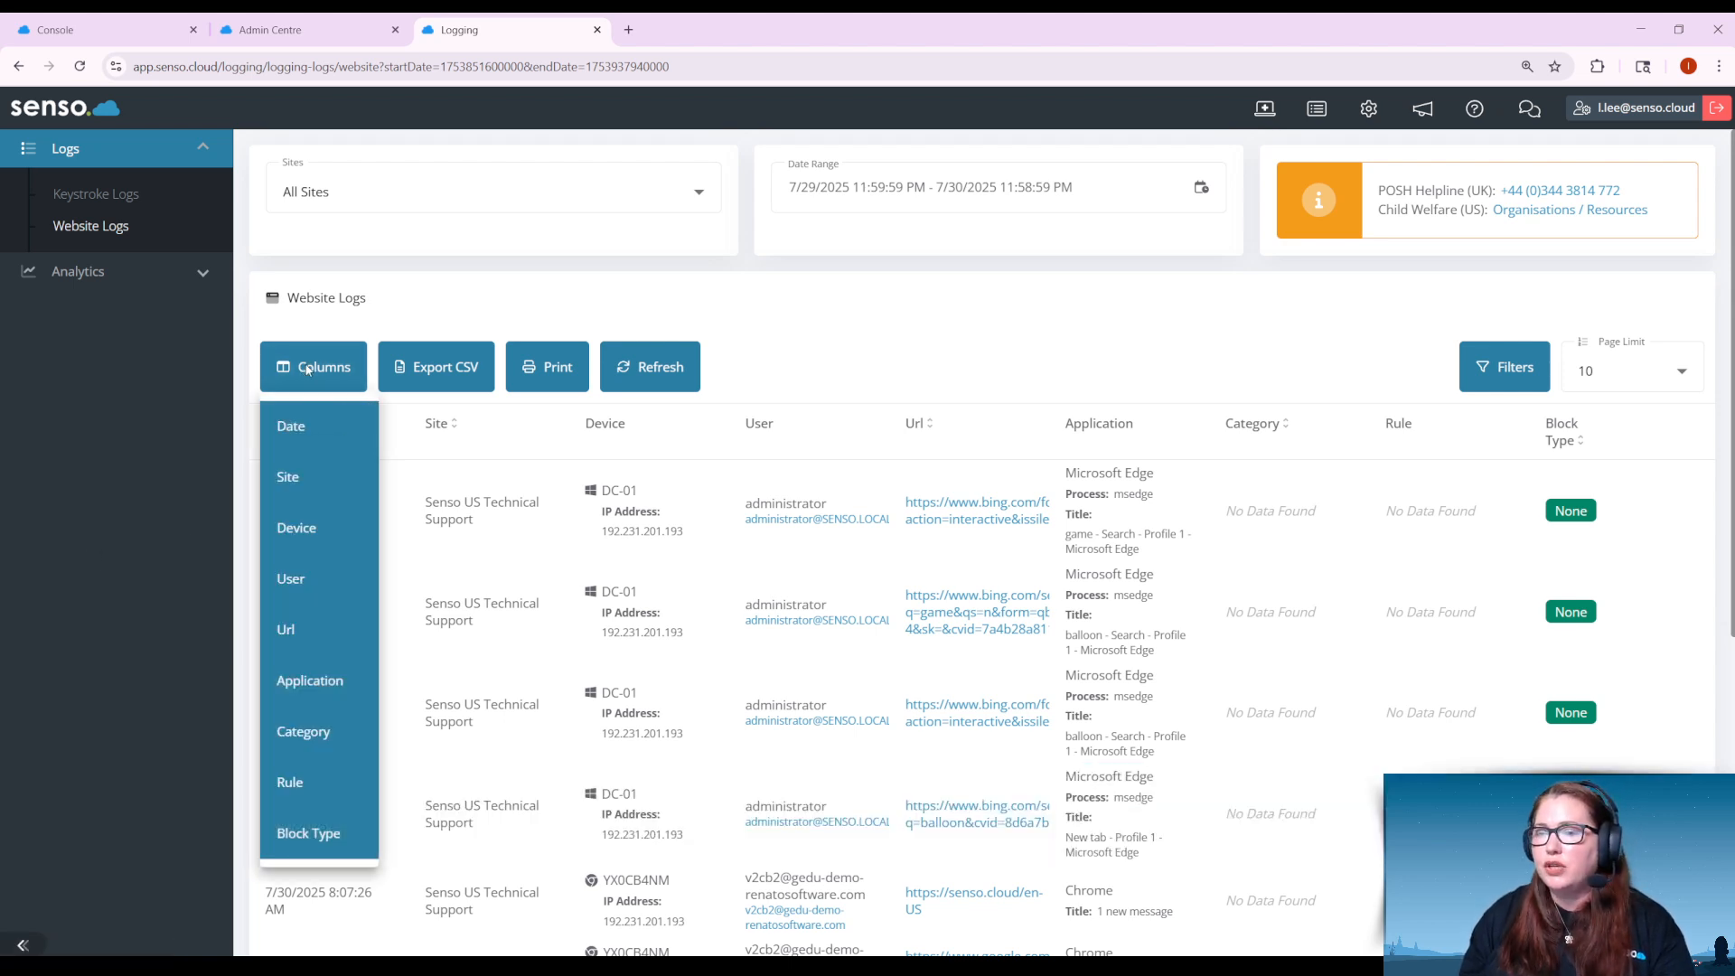
{"action": "left_click", "coordinate": [302, 840]}
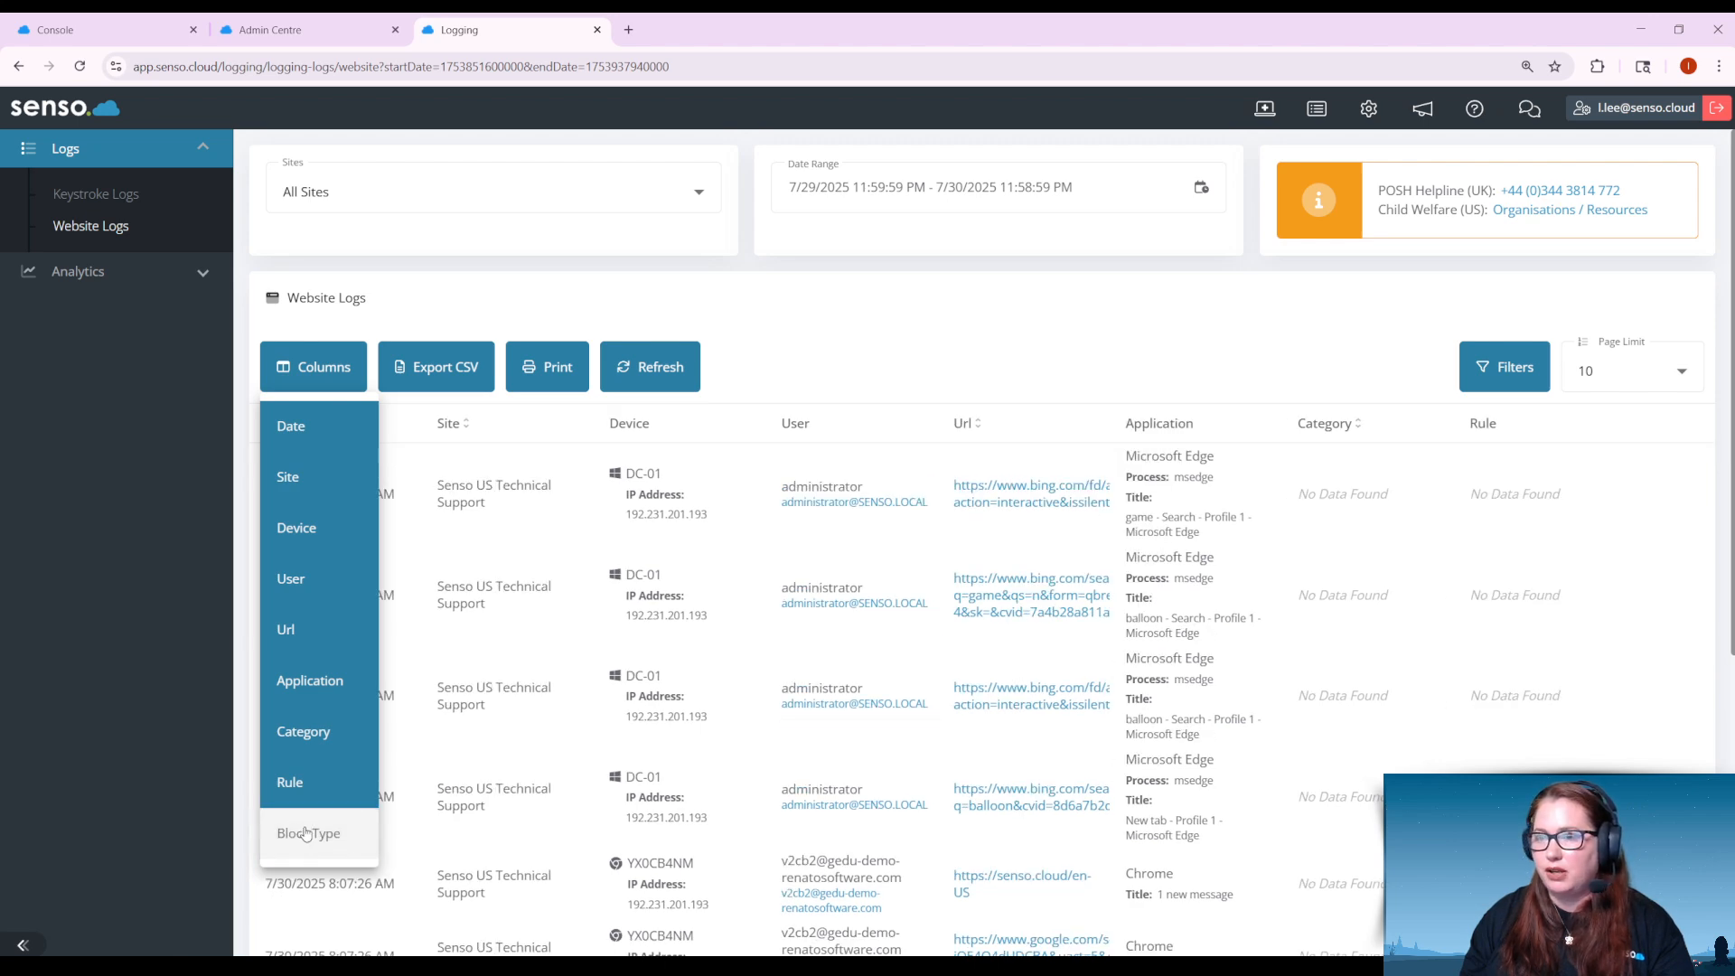
{"action": "left_click", "coordinate": [303, 838]}
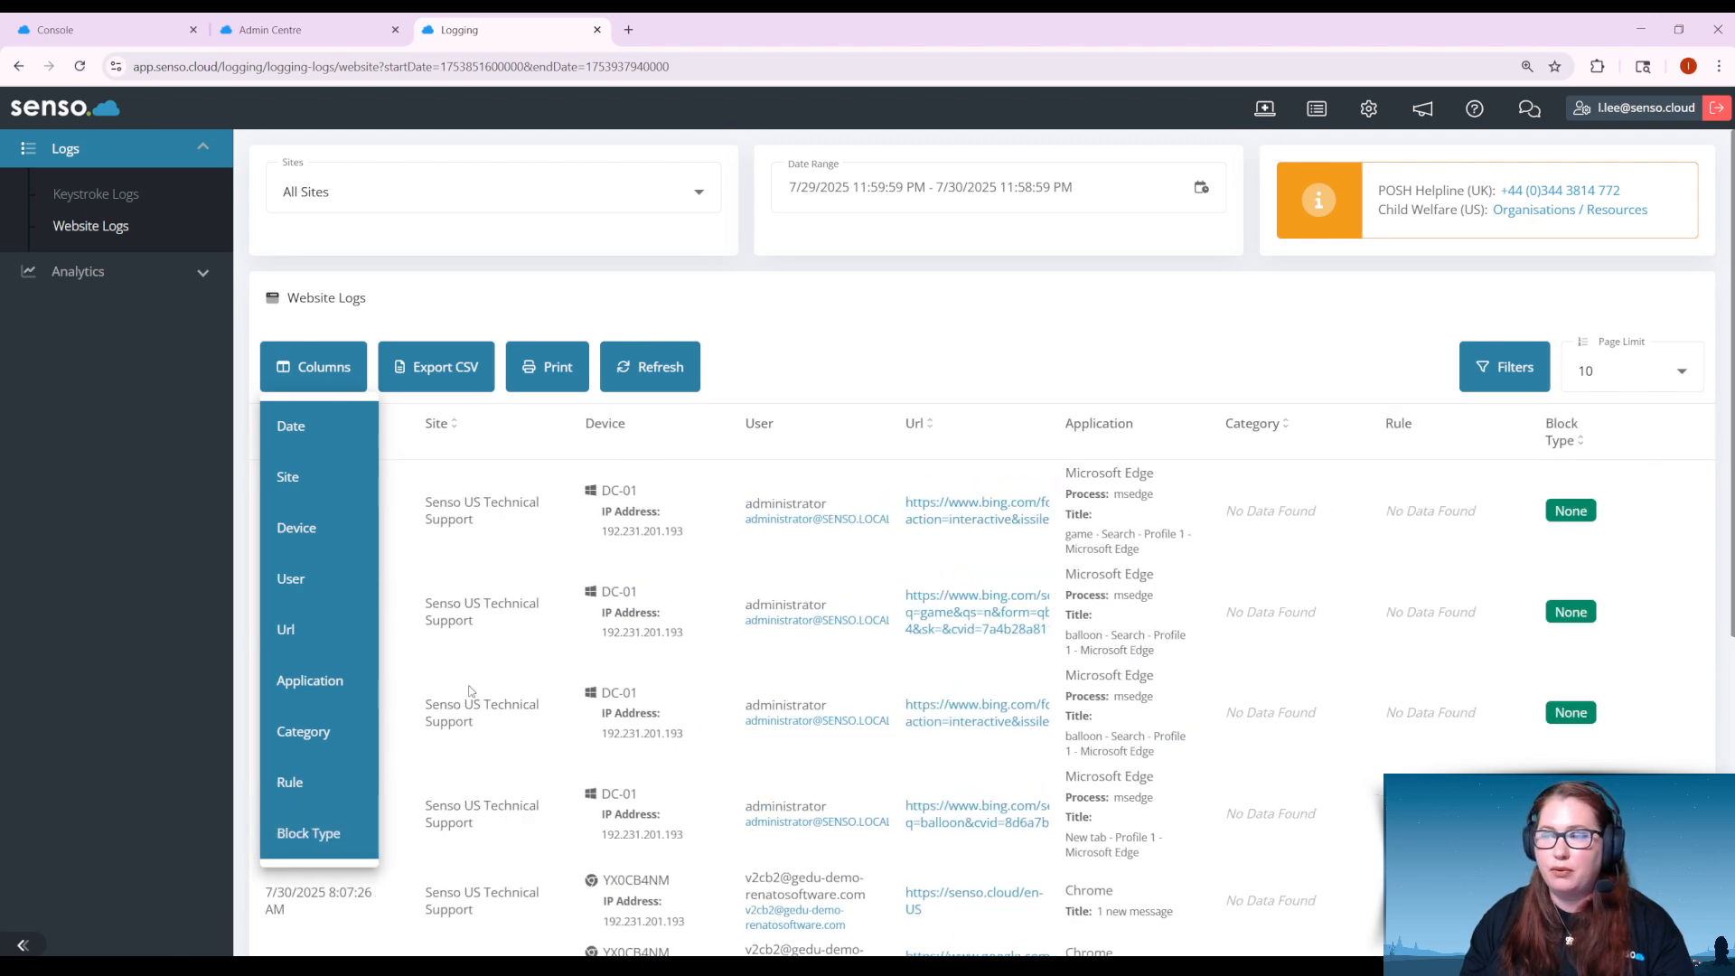
Check which columns are available in the keystroke logs, and return to the website logs
{"action": "left_click", "coordinate": [119, 197]}
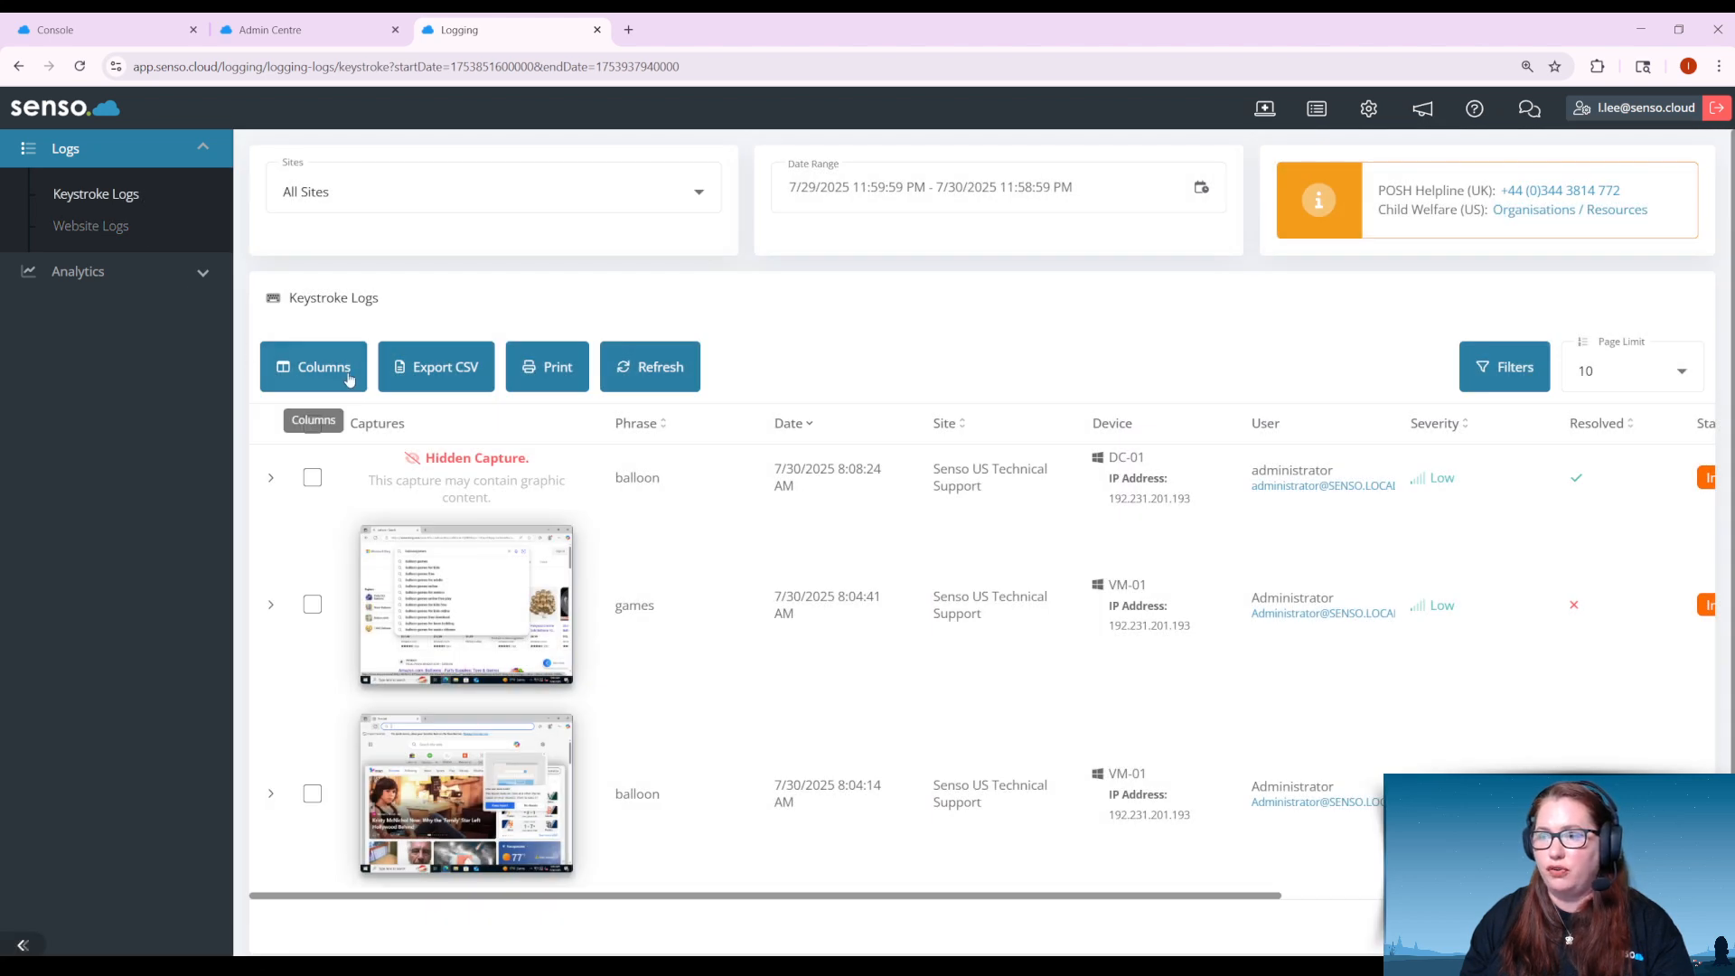
{"action": "left_click", "coordinate": [336, 372]}
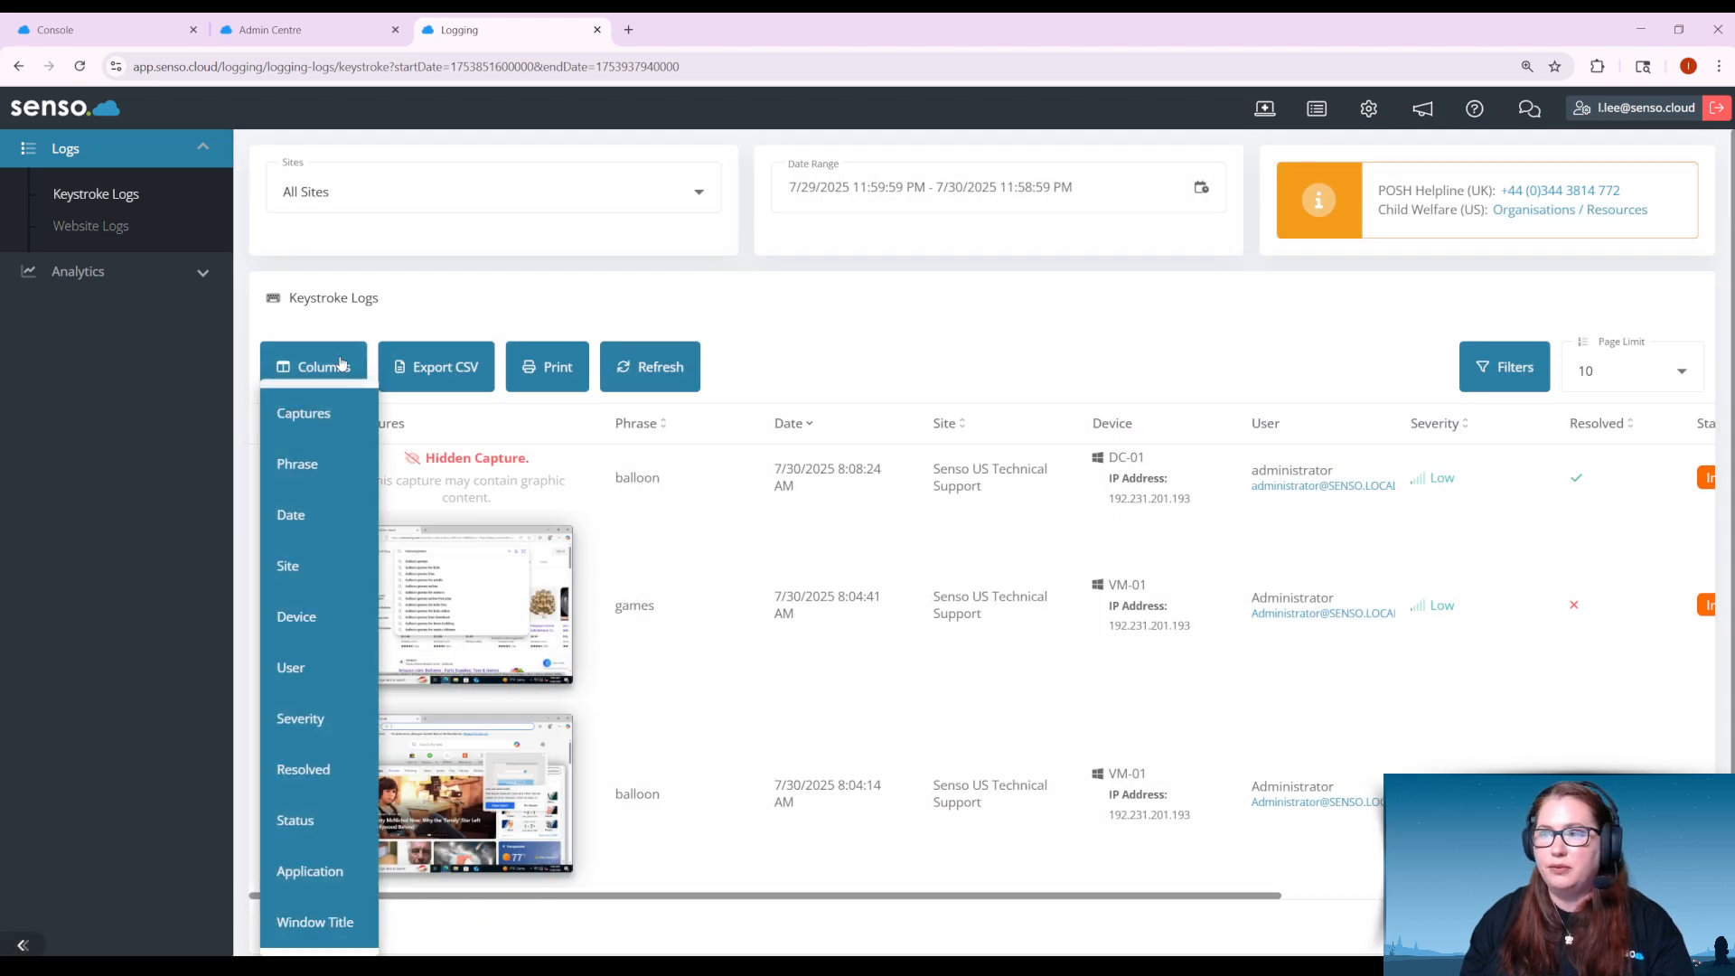
{"action": "left_click", "coordinate": [107, 225]}
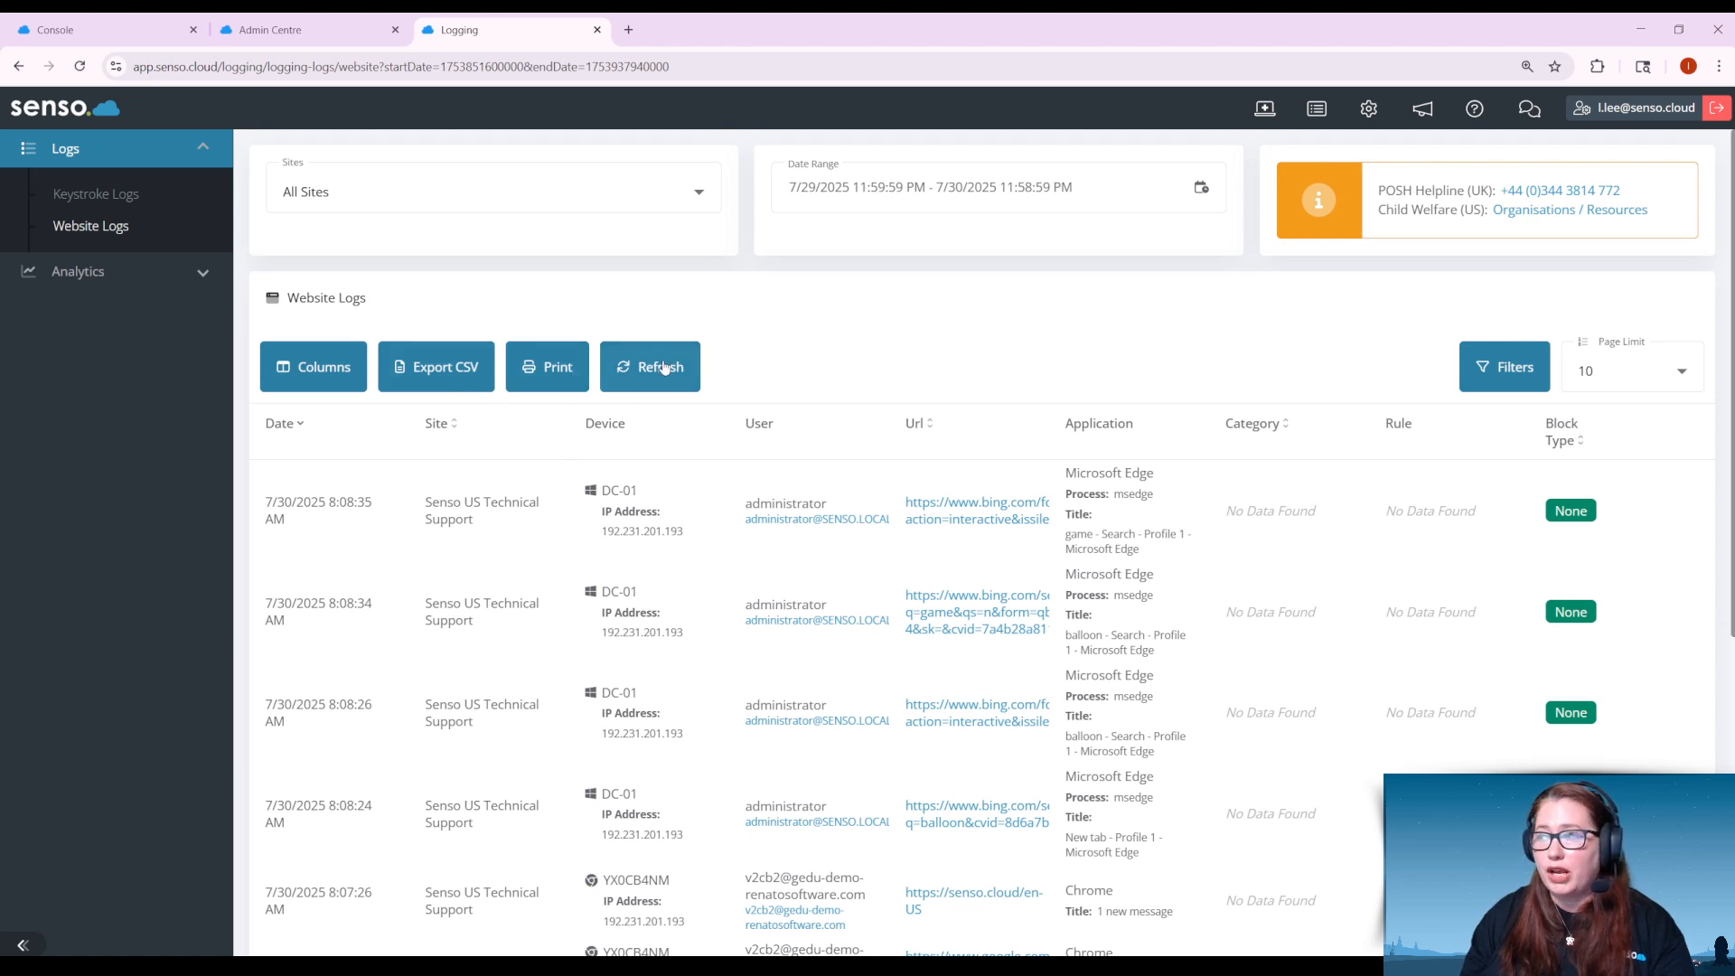
Set the website logs' date range to Last 30 Days and limit them to the Senso US Technical Support site
{"action": "left_click", "coordinate": [1109, 201]}
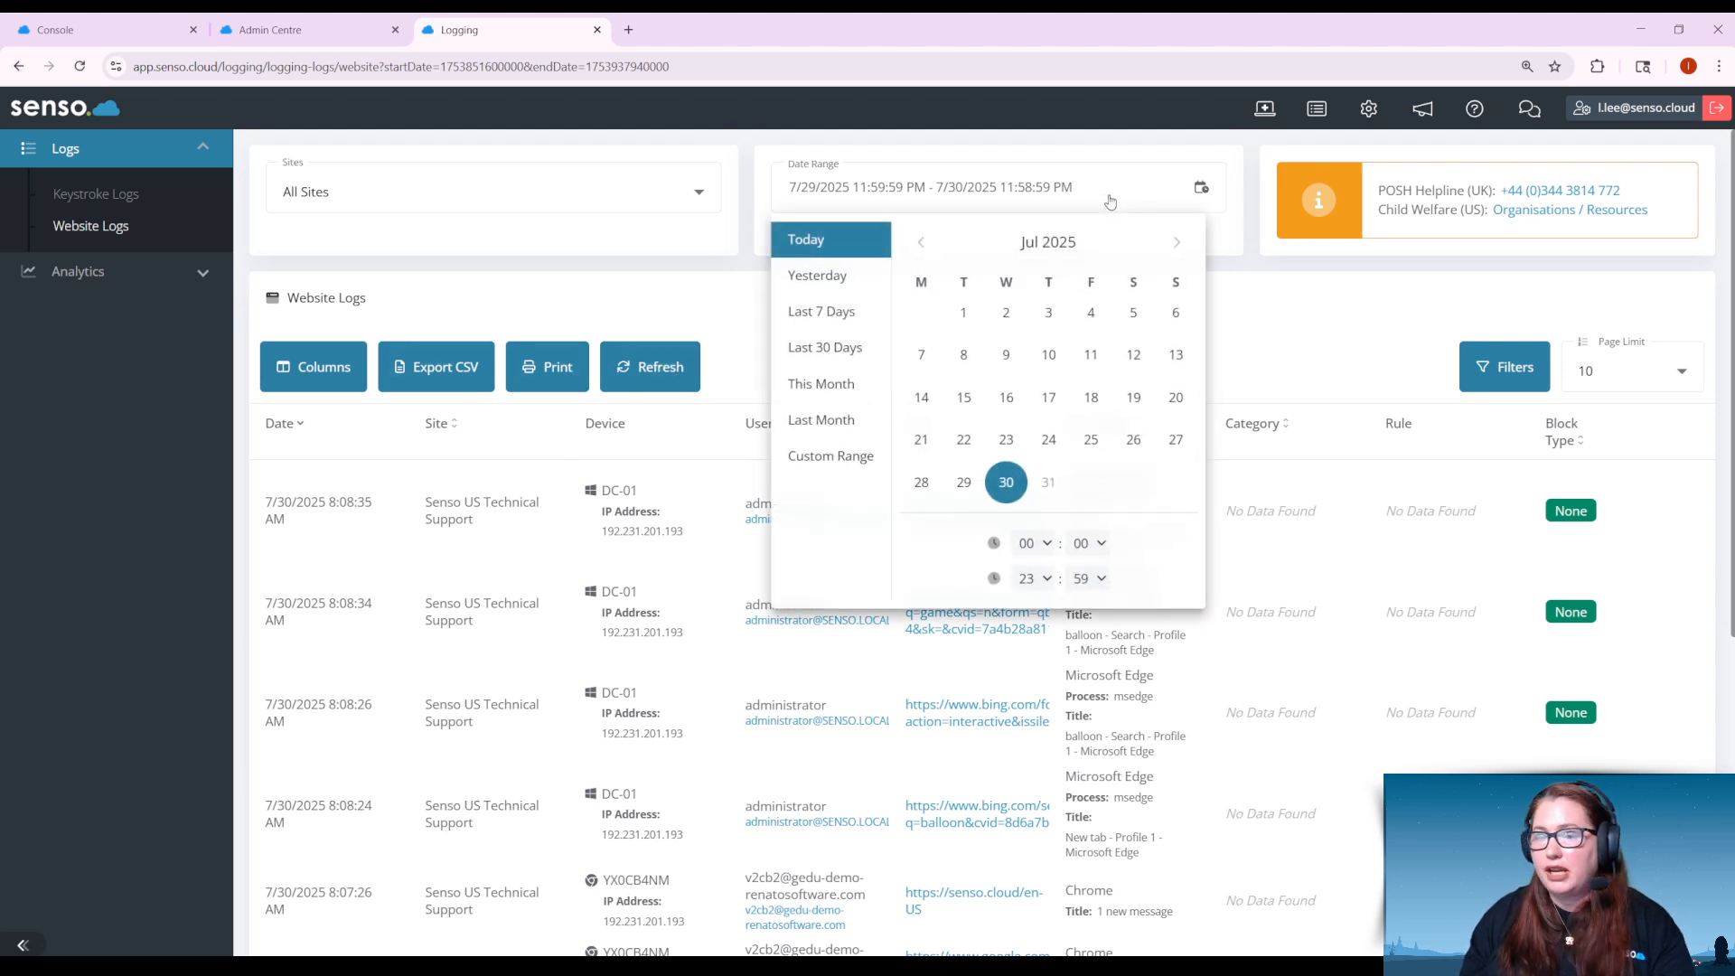
{"action": "left_click", "coordinate": [1110, 201]}
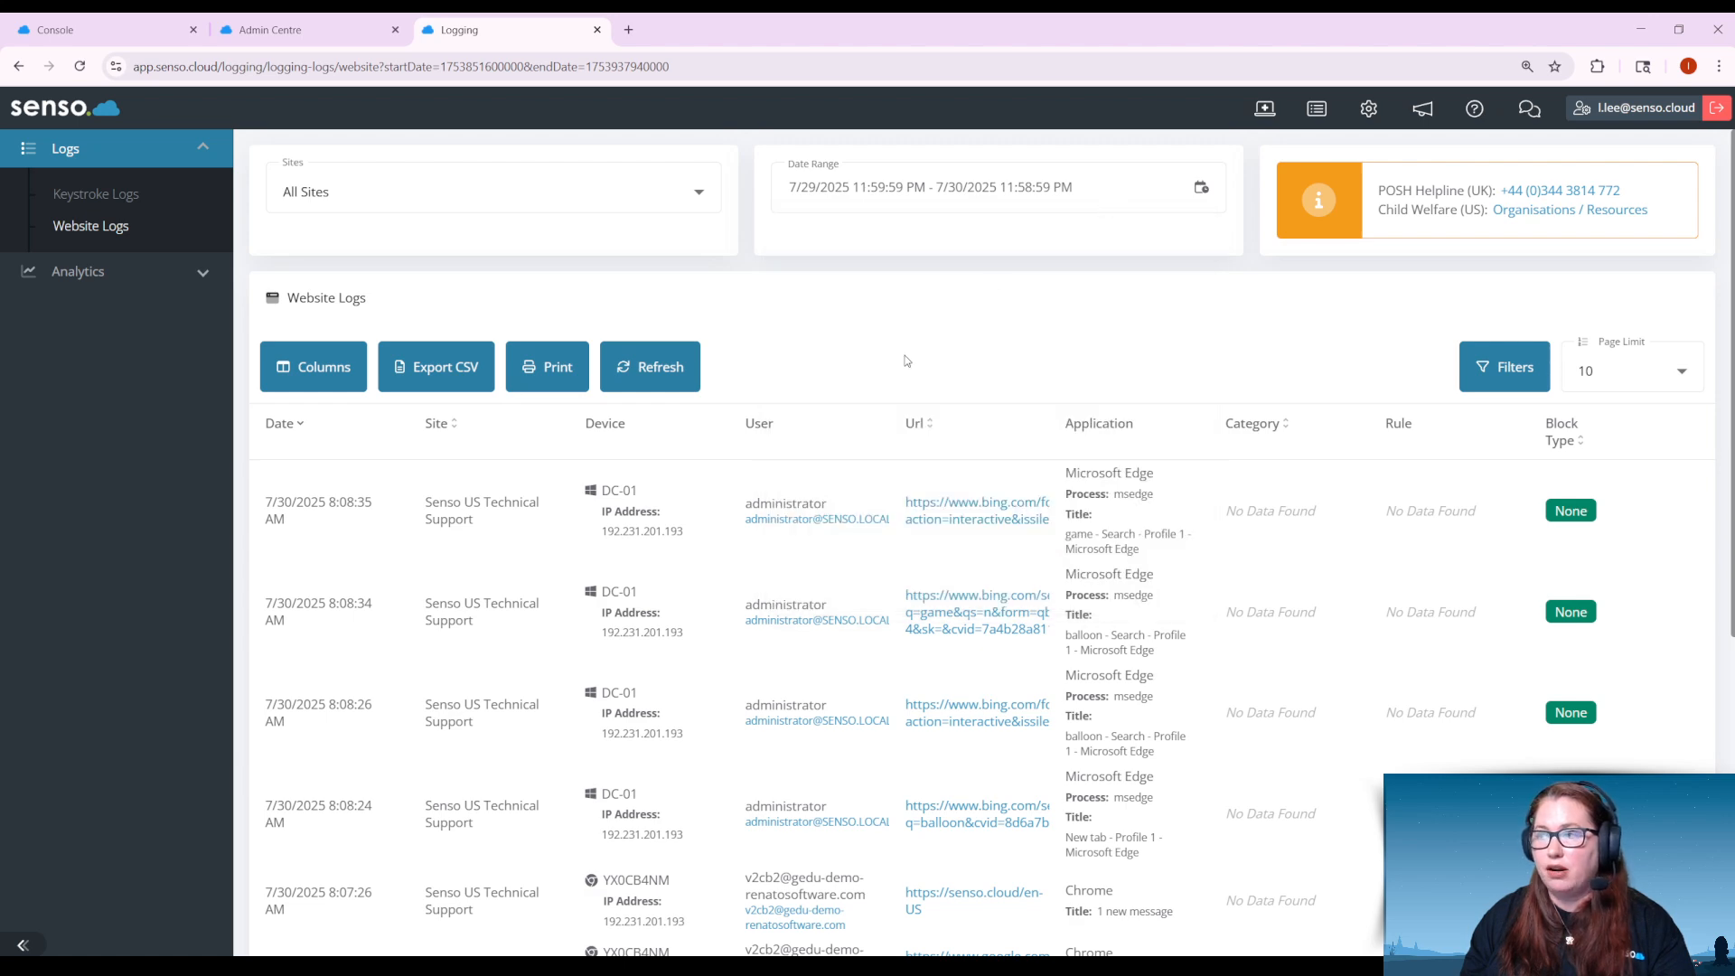
{"action": "left_click", "coordinate": [1075, 191]}
{"action": "left_click", "coordinate": [840, 349]}
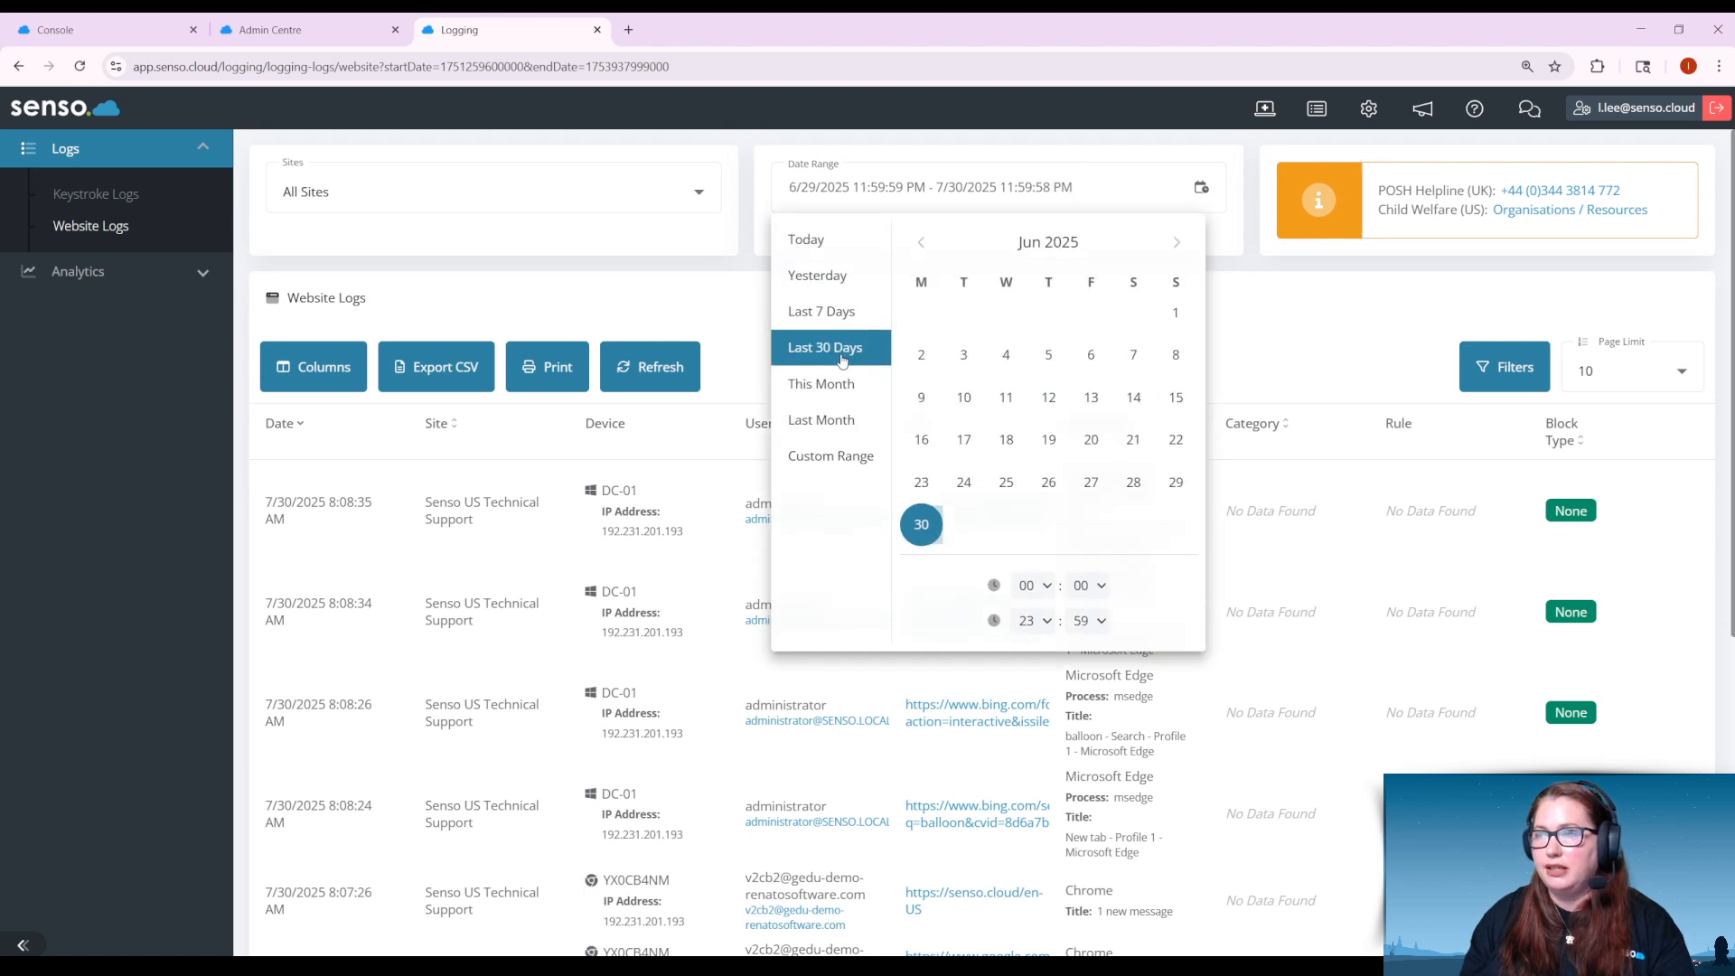
{"action": "left_click", "coordinate": [751, 313]}
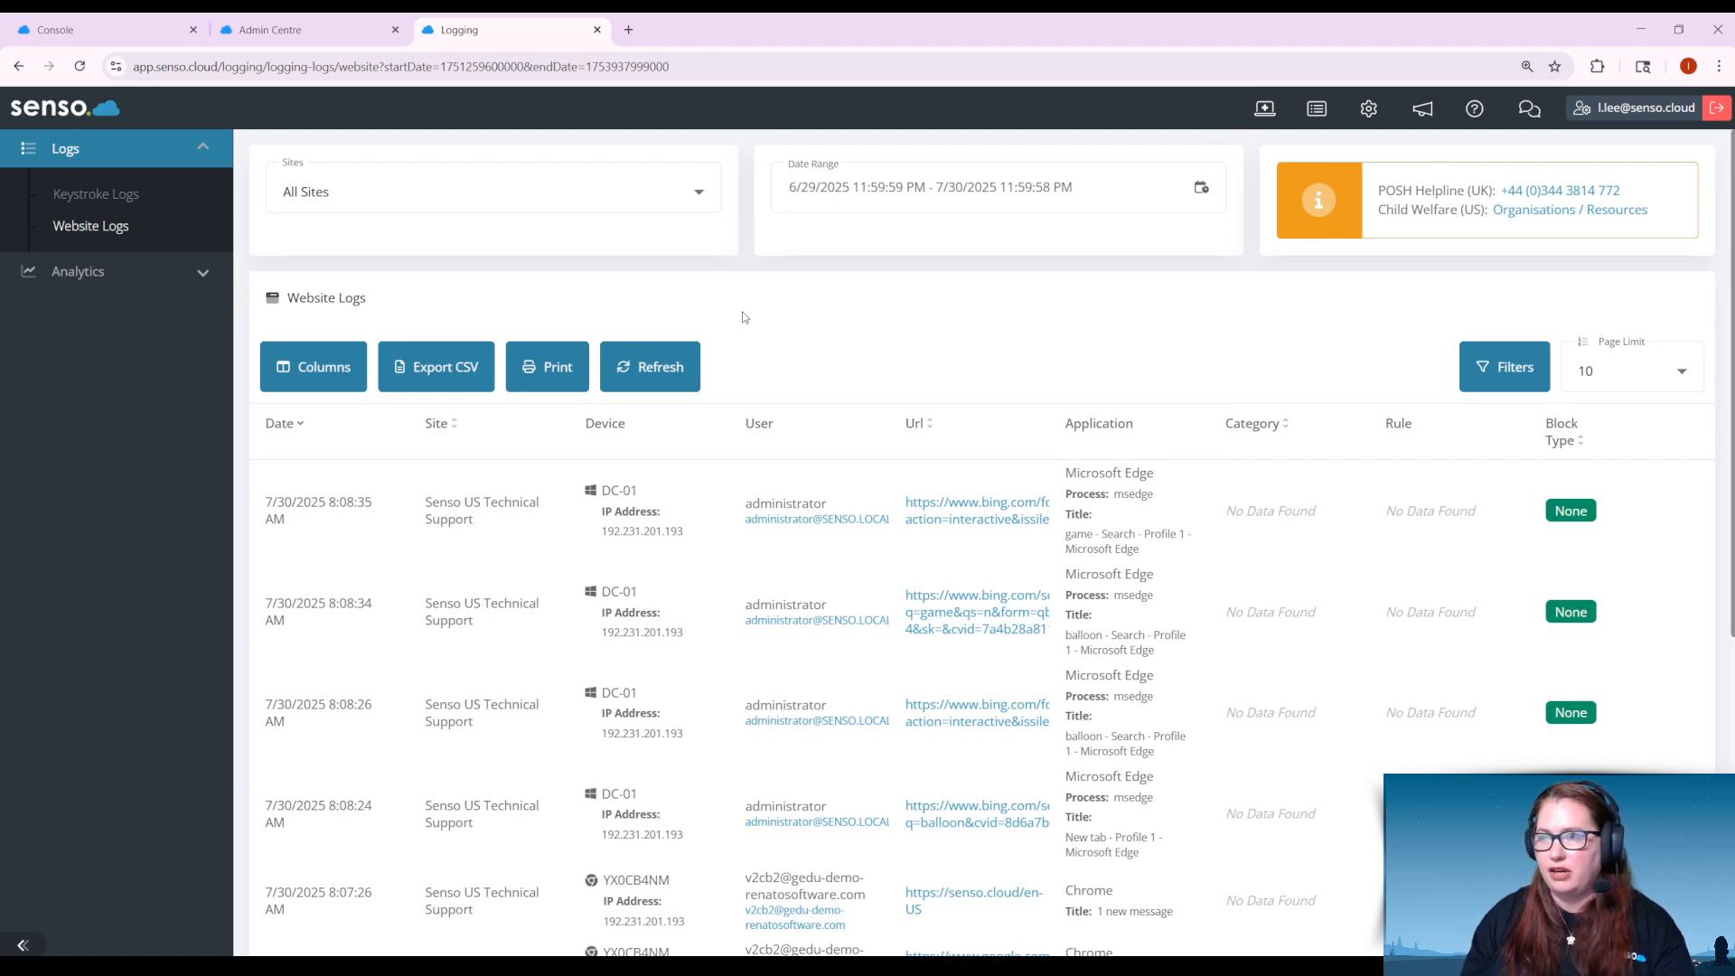
{"action": "left_click", "coordinate": [691, 194]}
{"action": "left_click", "coordinate": [632, 296]}
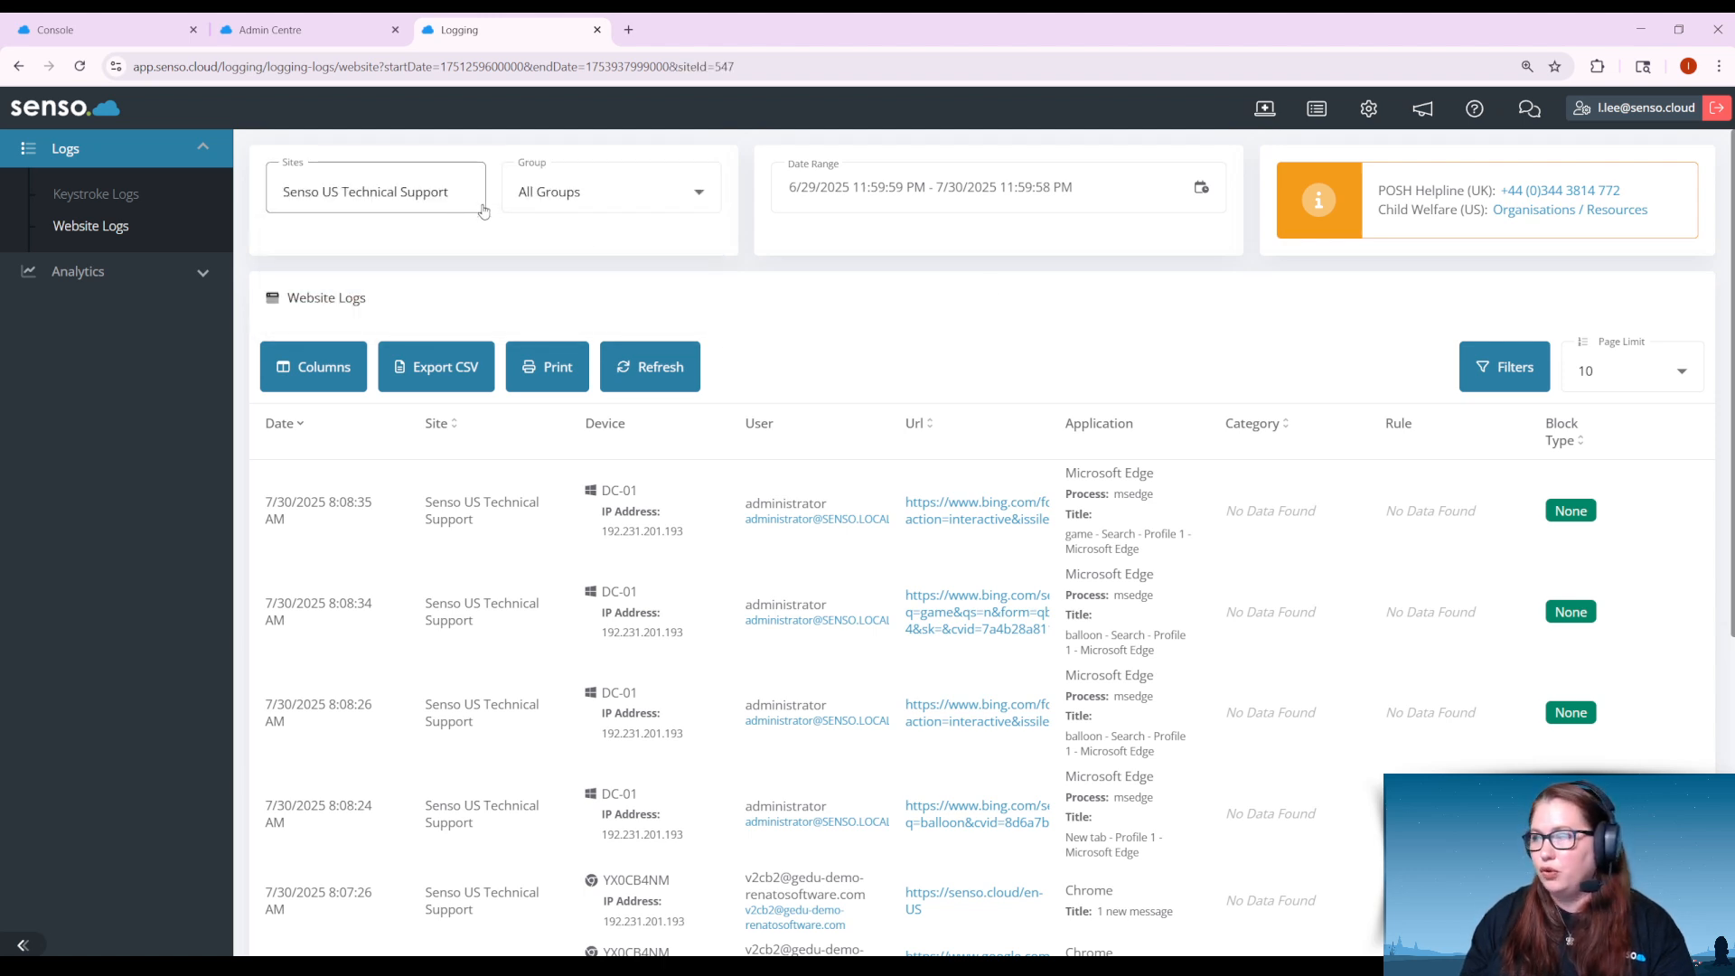
Examine the general, severity and block type filter options for the website logs, and close the filters without searching
{"action": "left_click", "coordinate": [1497, 364]}
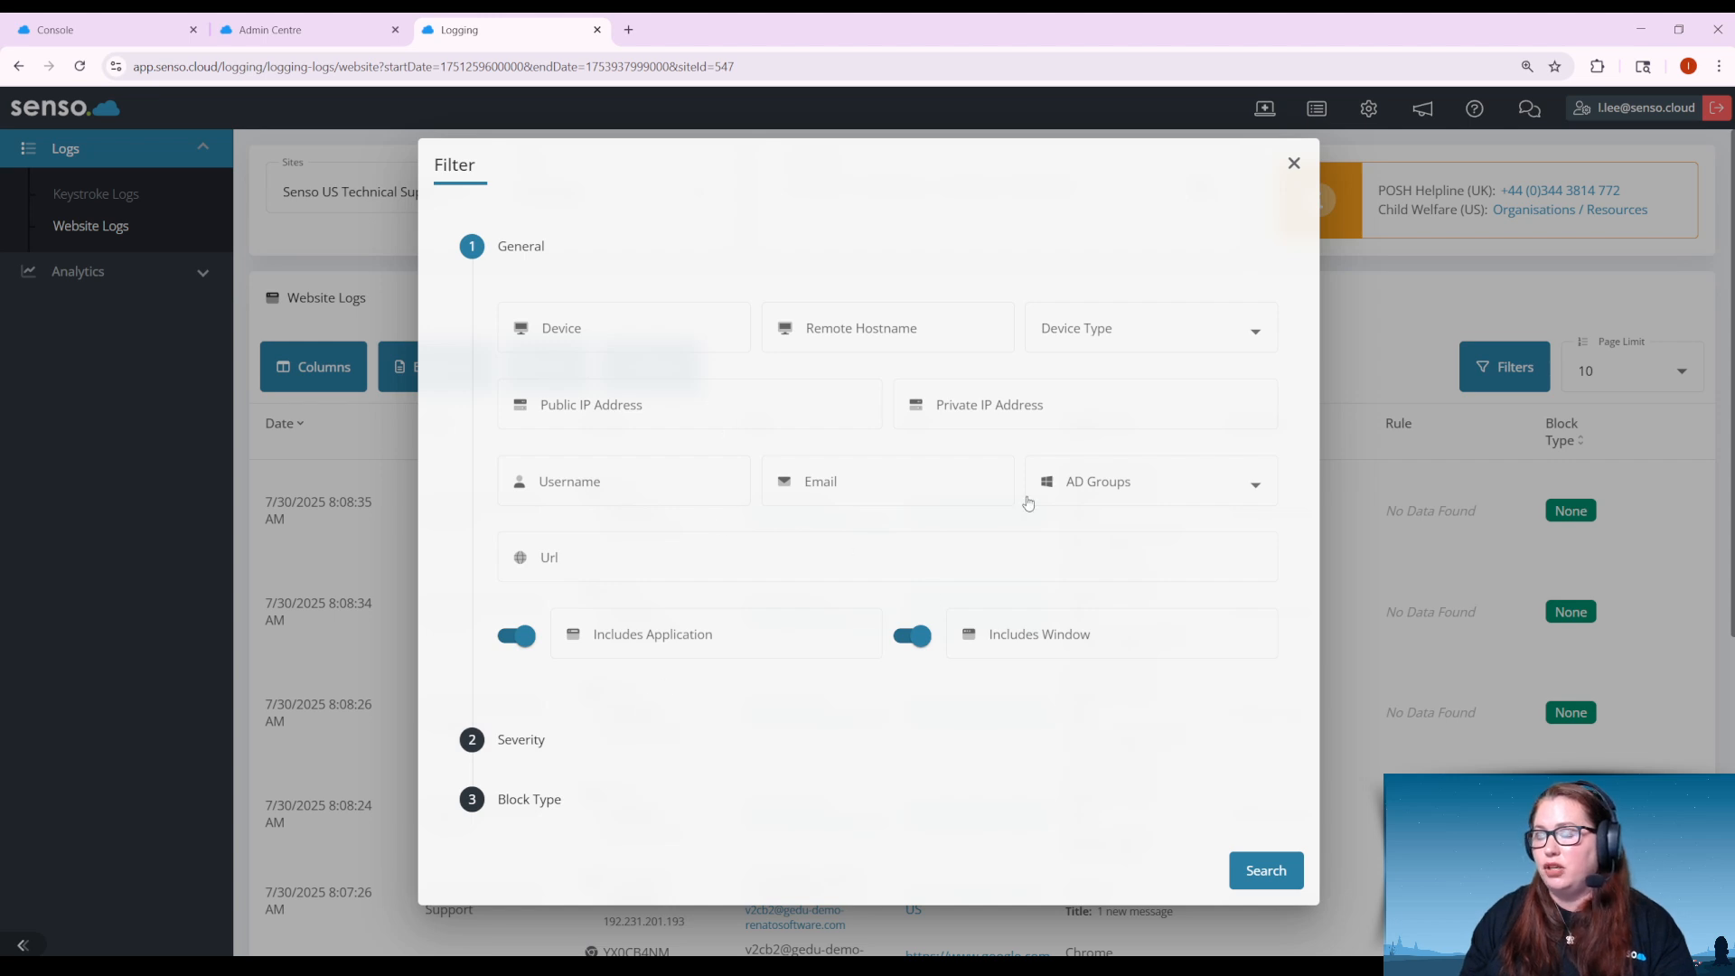
{"action": "left_click", "coordinate": [593, 752]}
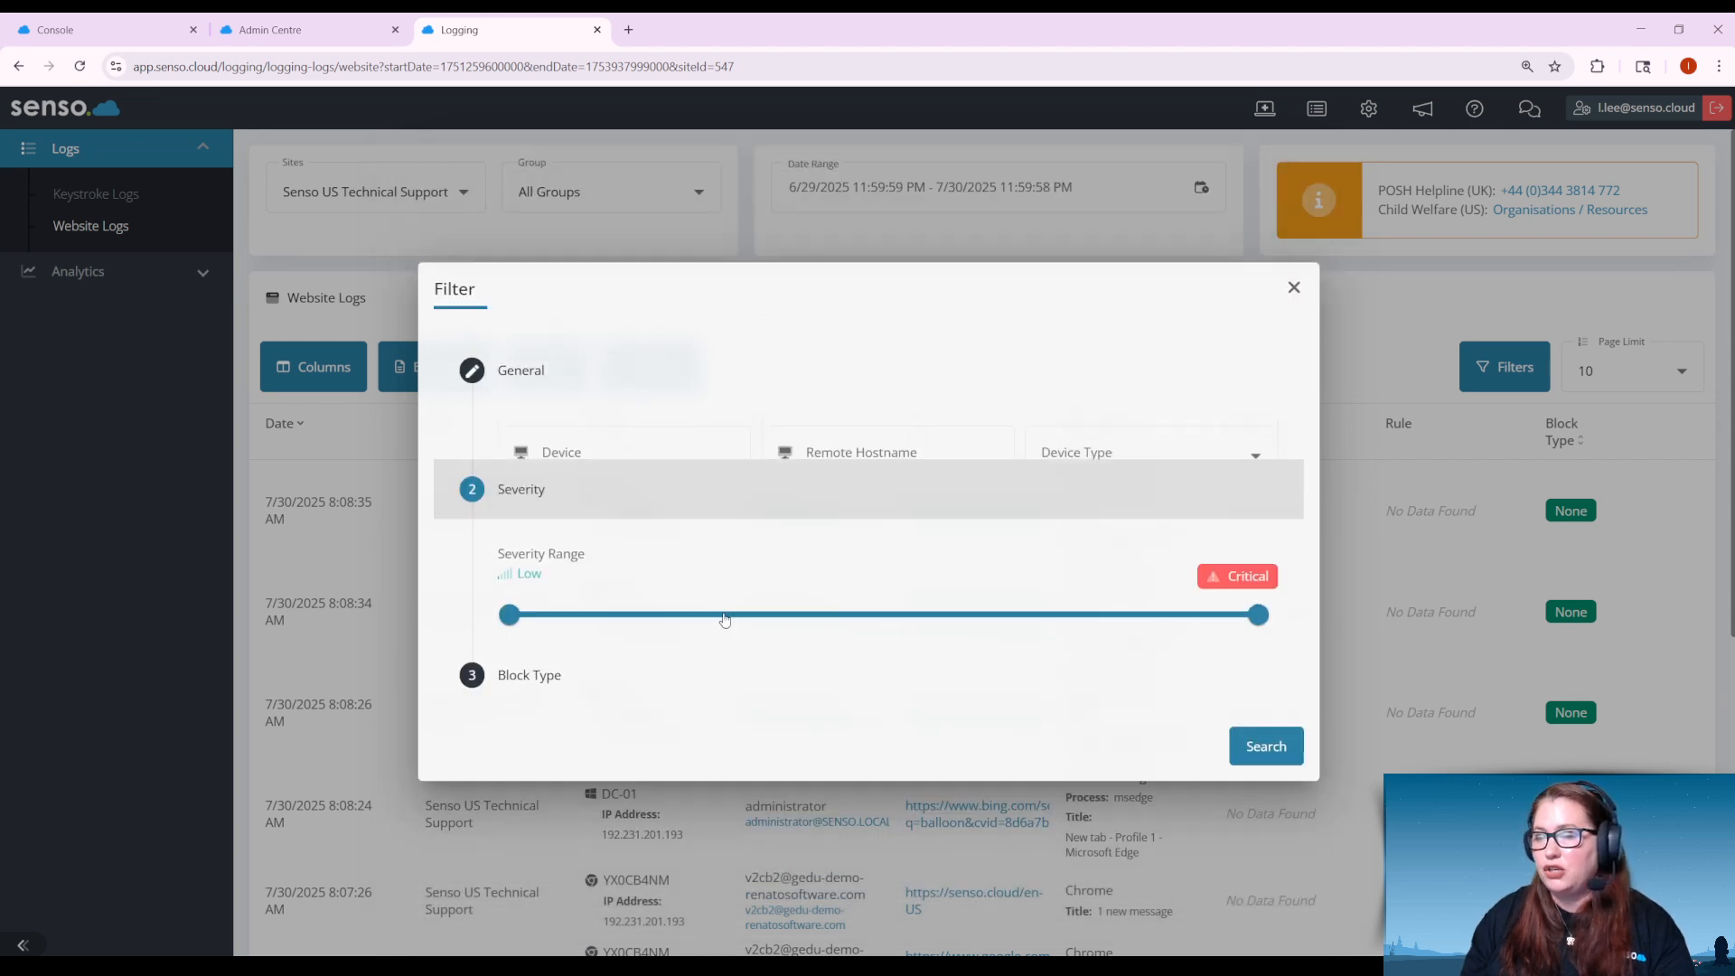
{"action": "left_click", "coordinate": [685, 654]}
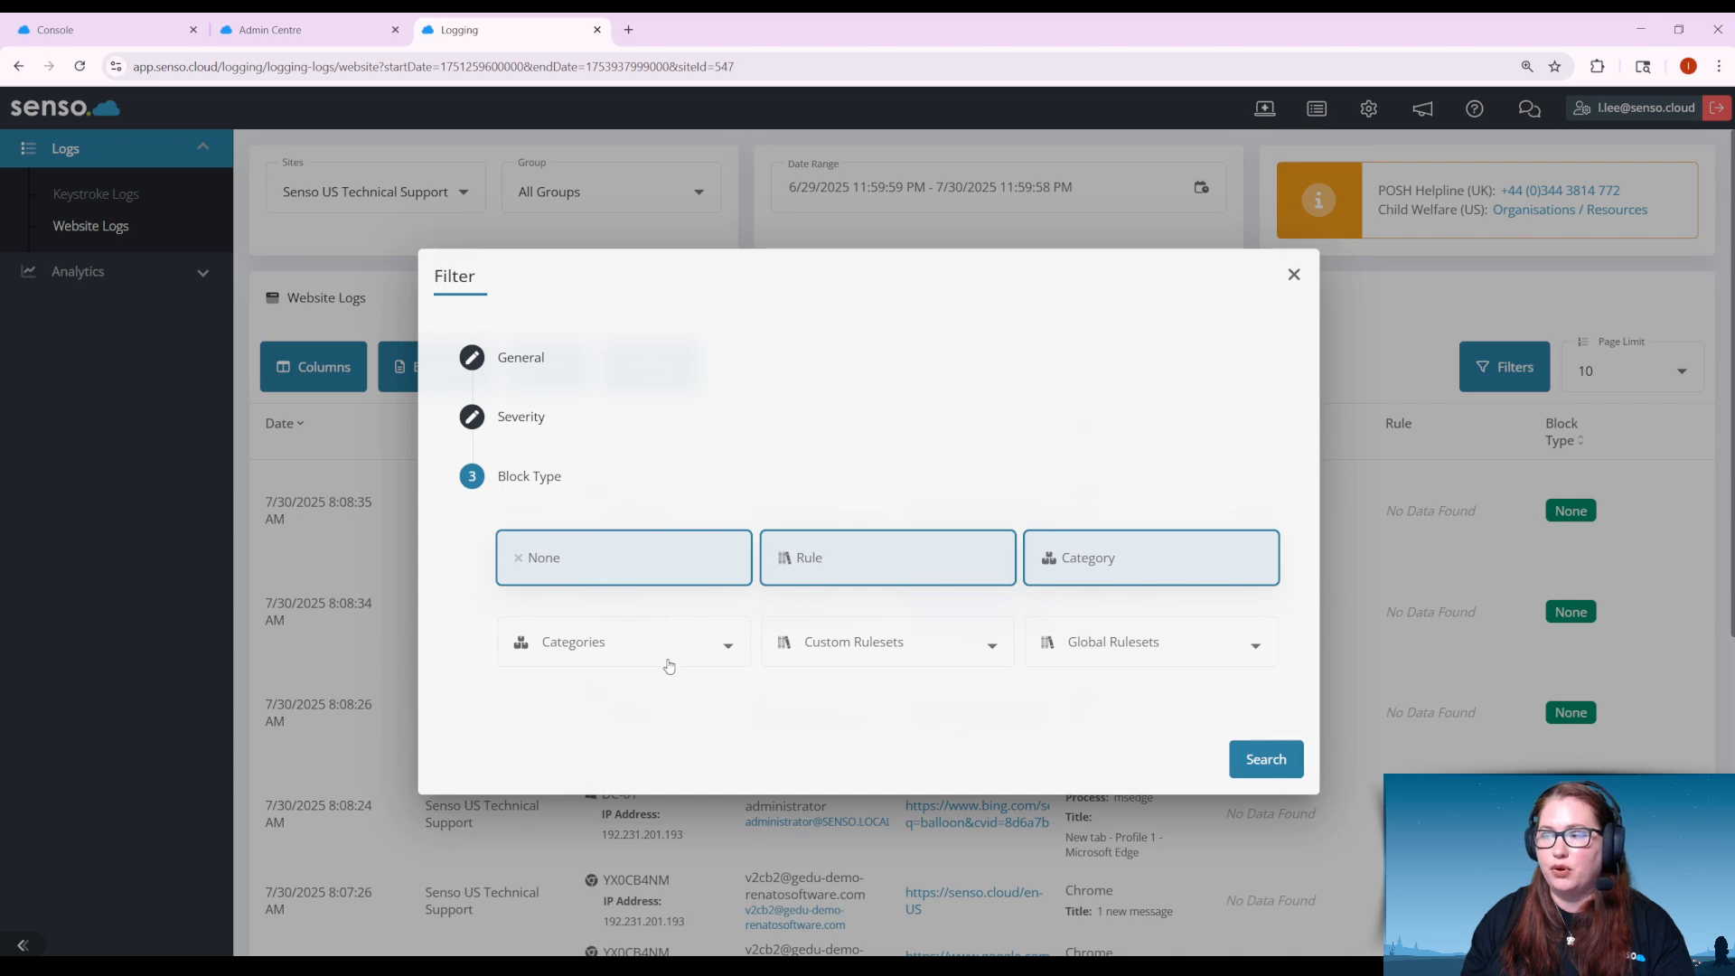
{"action": "left_click", "coordinate": [1294, 276]}
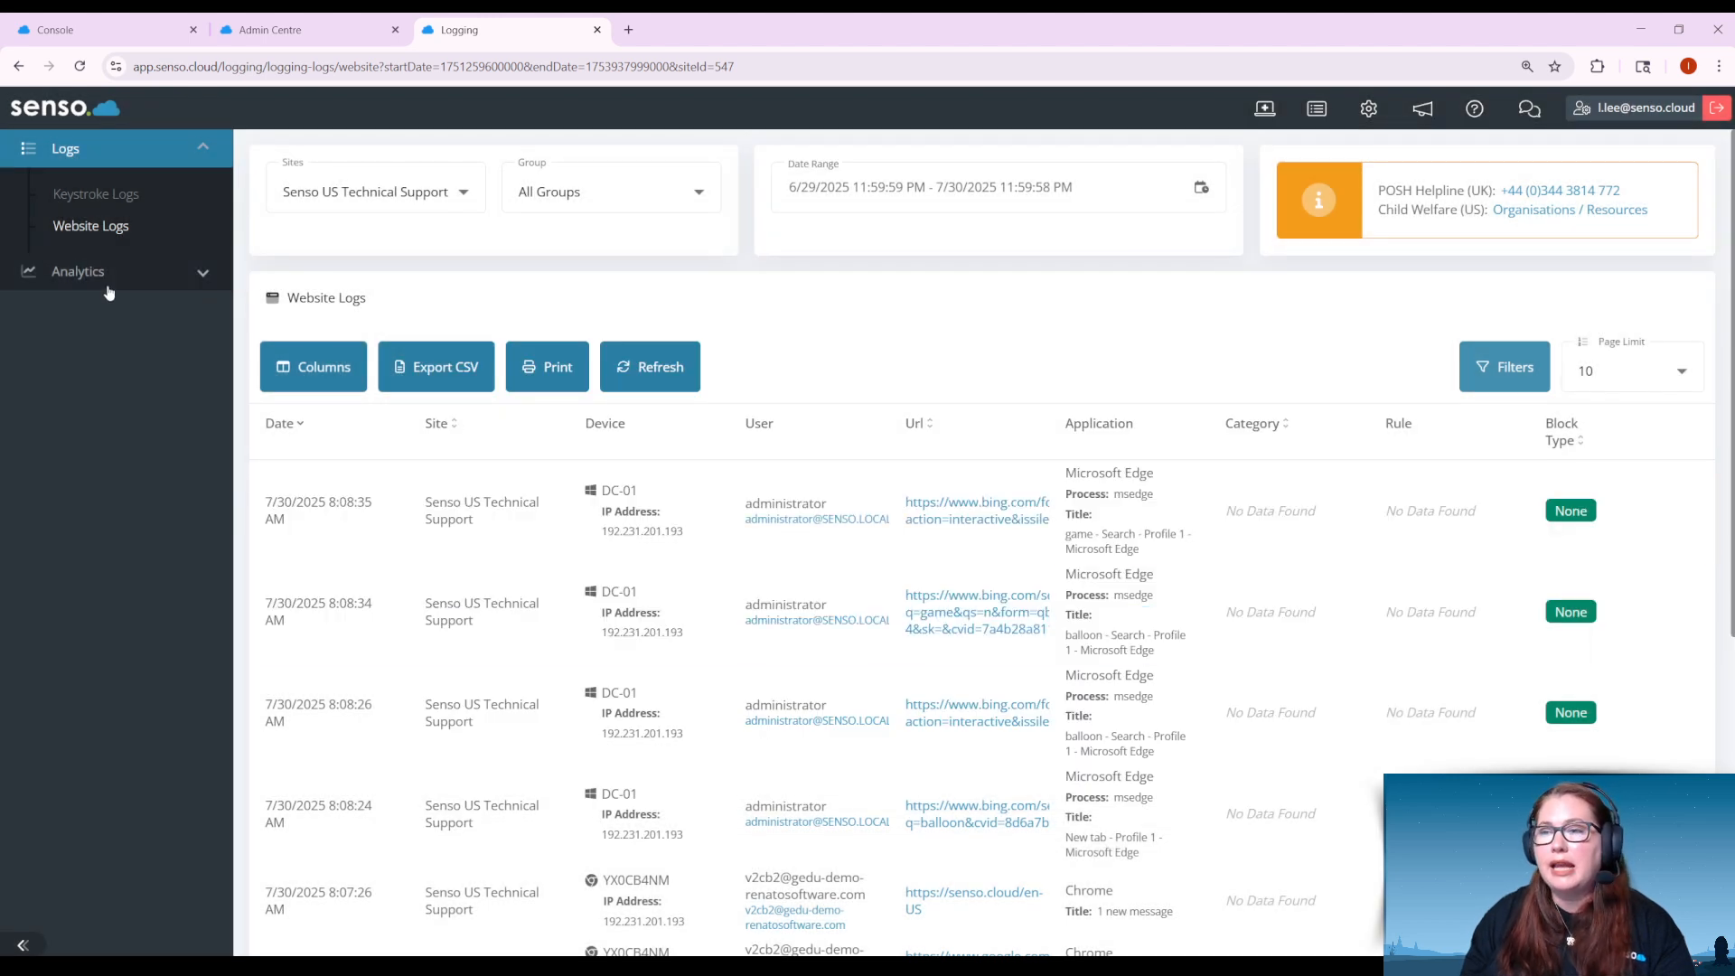
Open the keystroke logs analytics dashboard and examine its device, rule, user and status charts
{"action": "left_click", "coordinate": [106, 276]}
{"action": "left_click", "coordinate": [109, 325]}
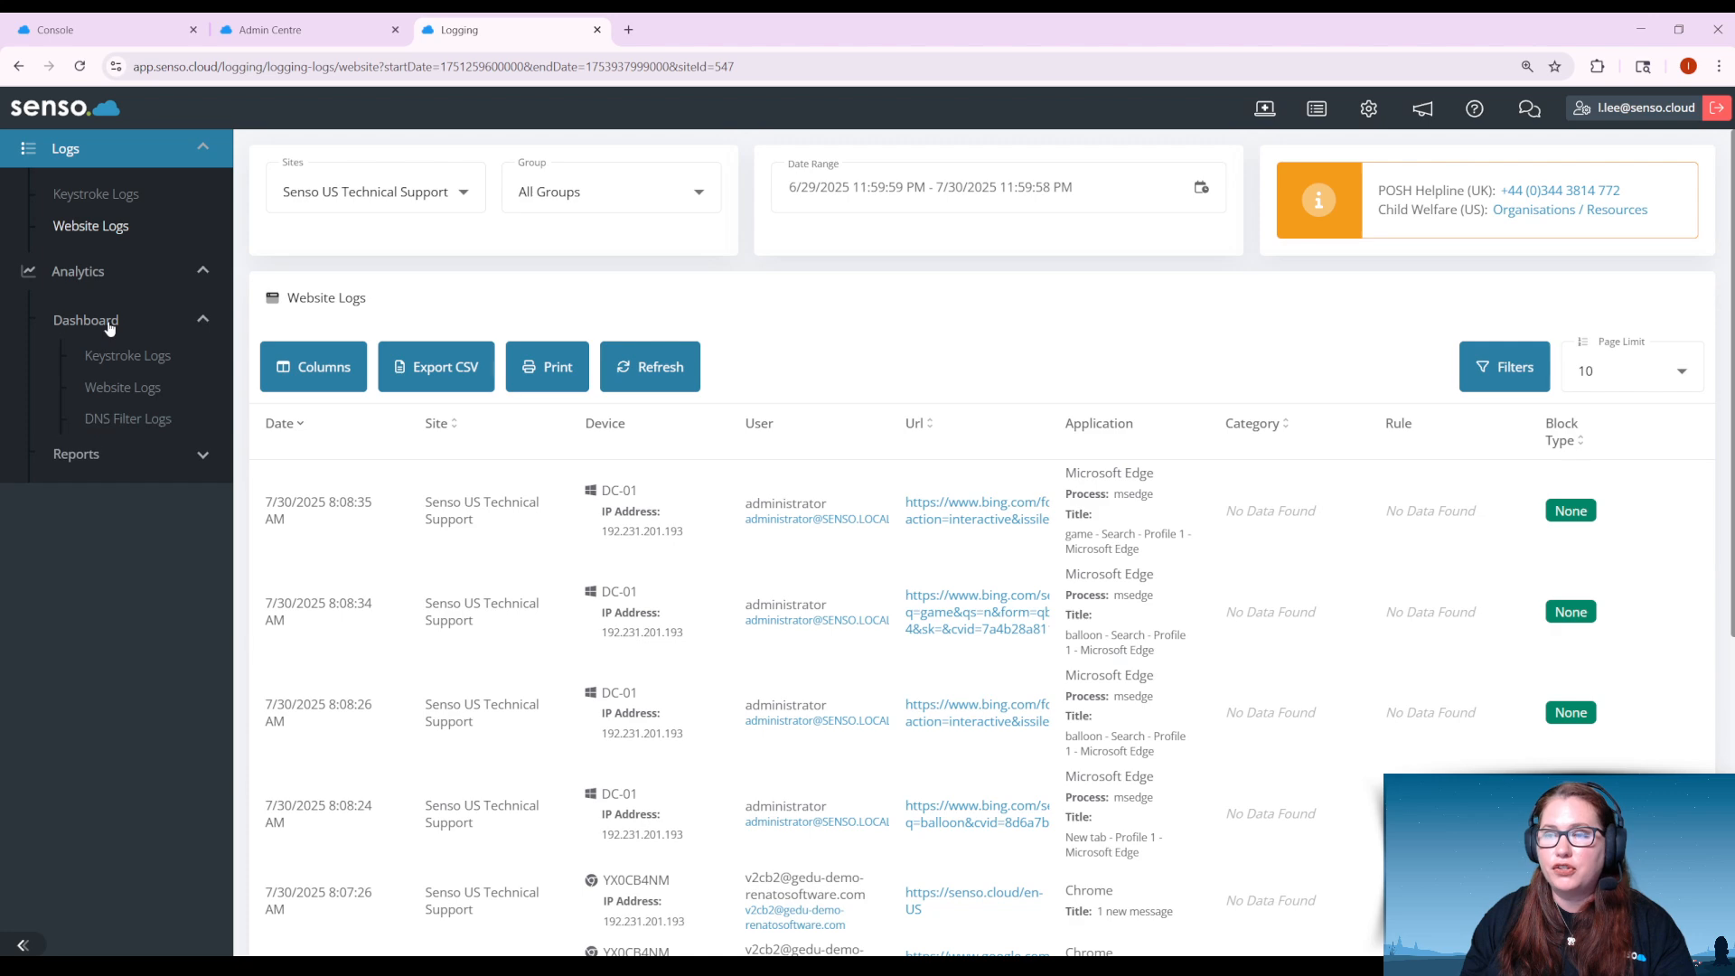
{"action": "left_click", "coordinate": [113, 358]}
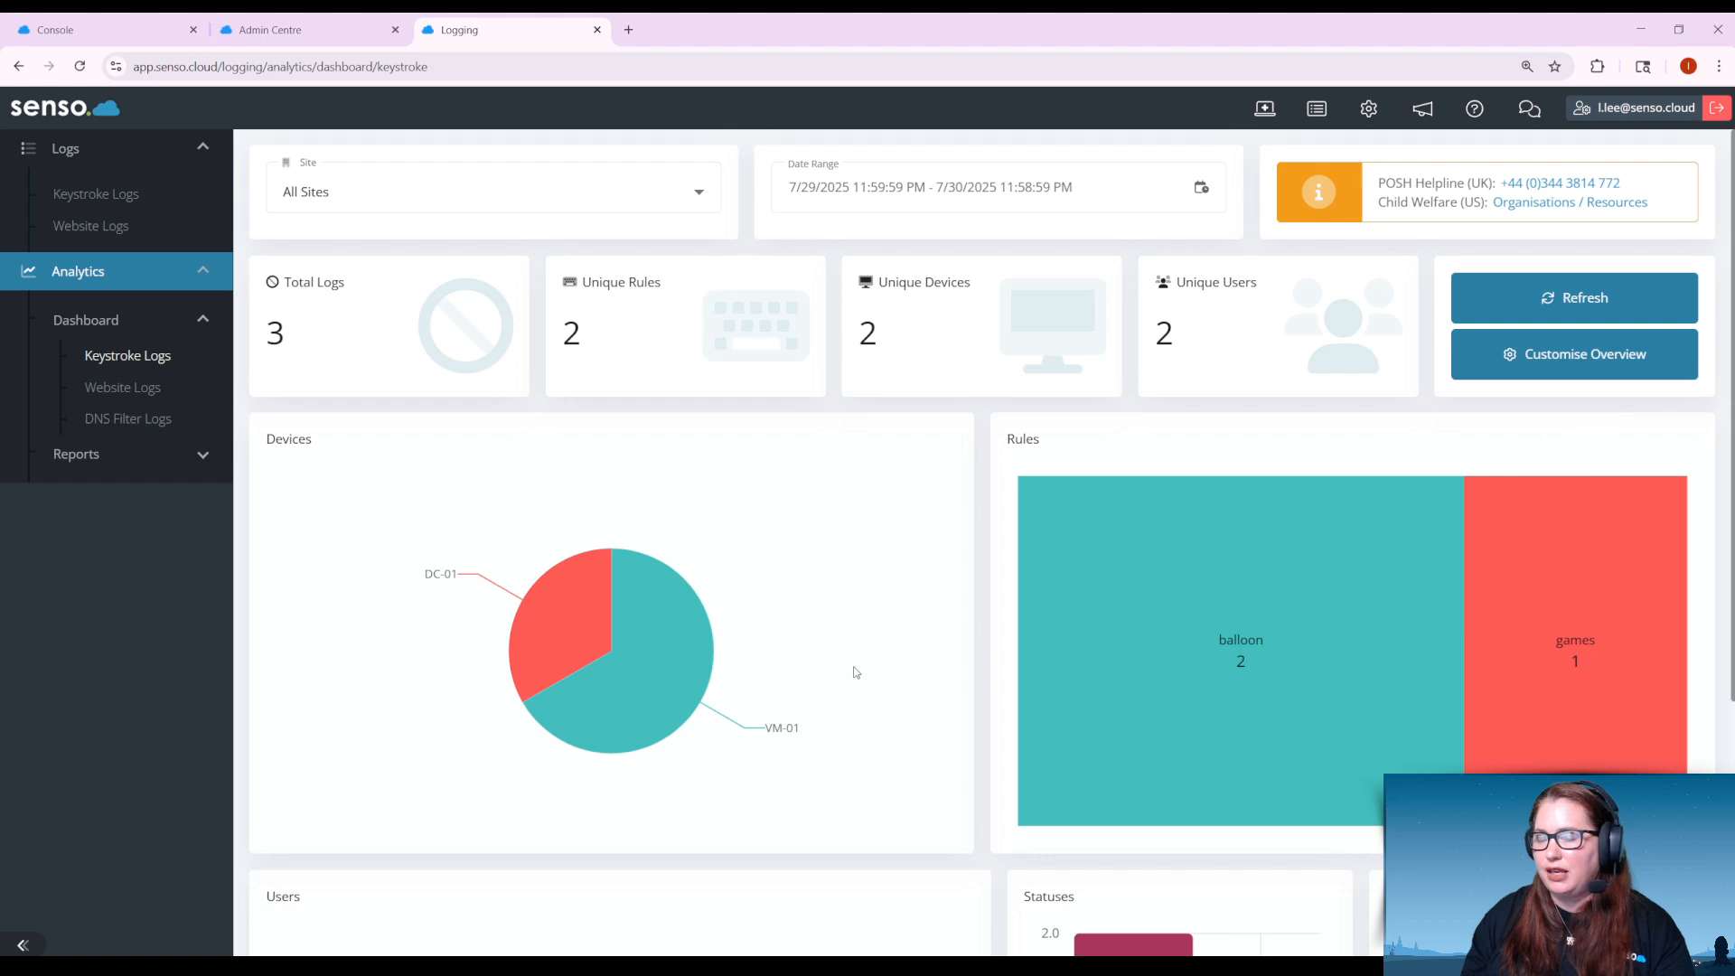
{"action": "scroll", "coordinate": [651, 592], "scroll_direction": "down", "scroll_amount": 4}
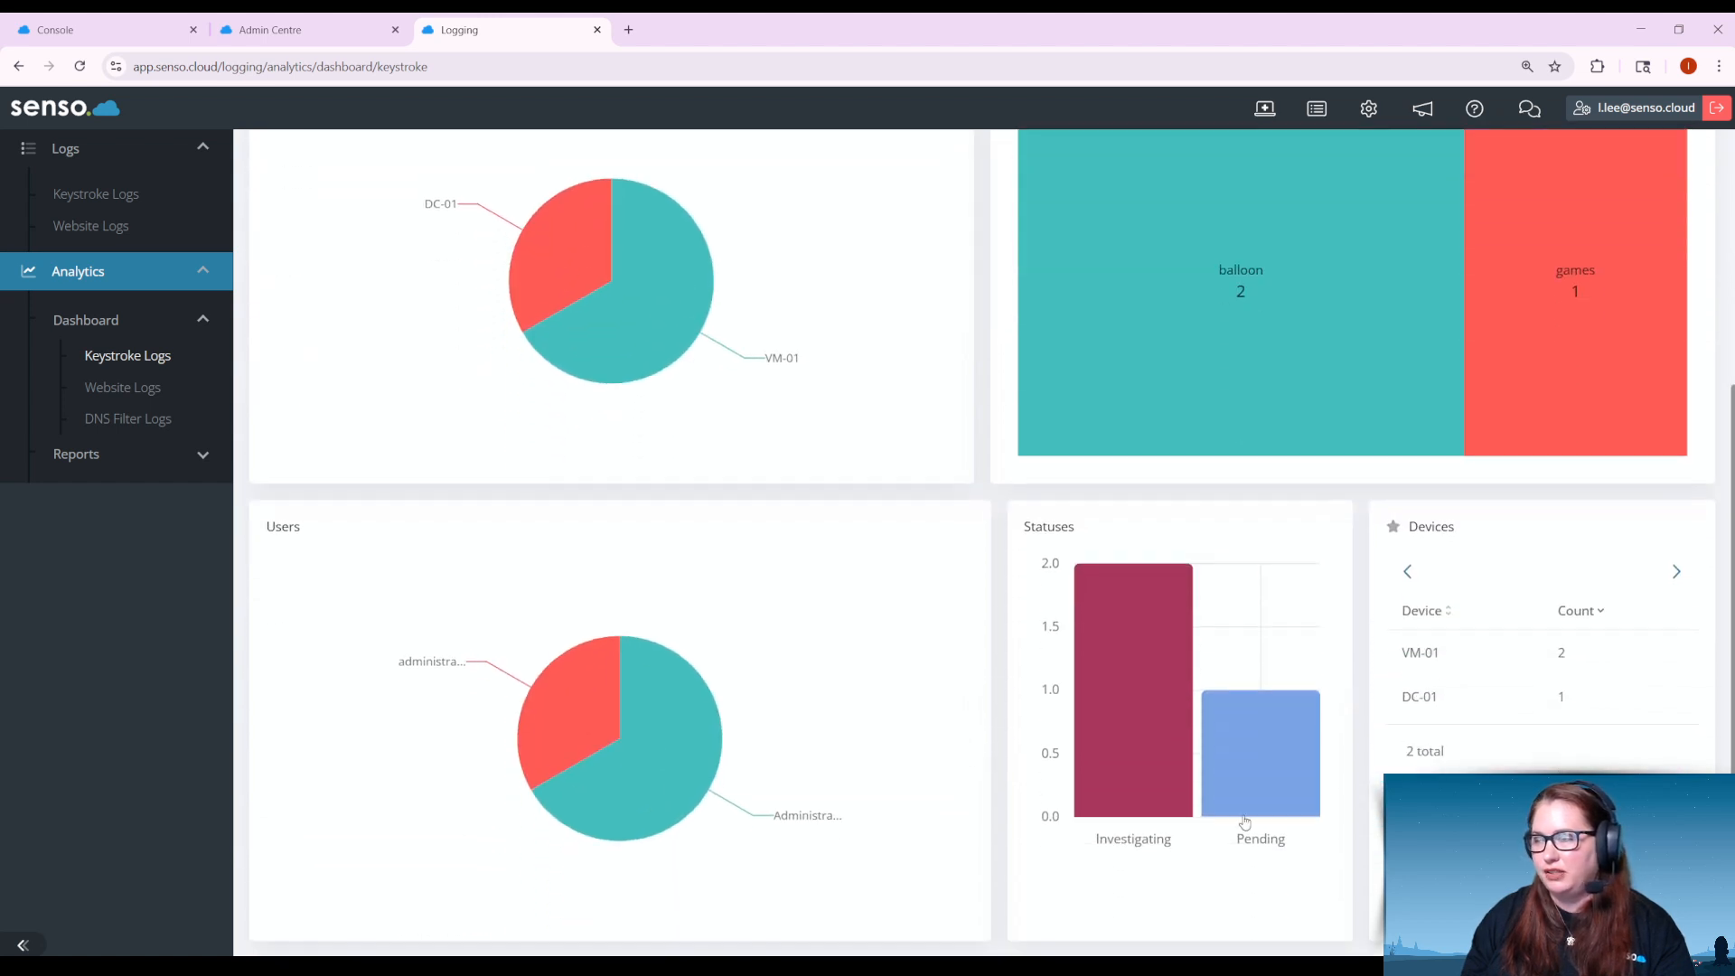
{"action": "scroll", "coordinate": [654, 593], "scroll_direction": "up", "scroll_amount": 4}
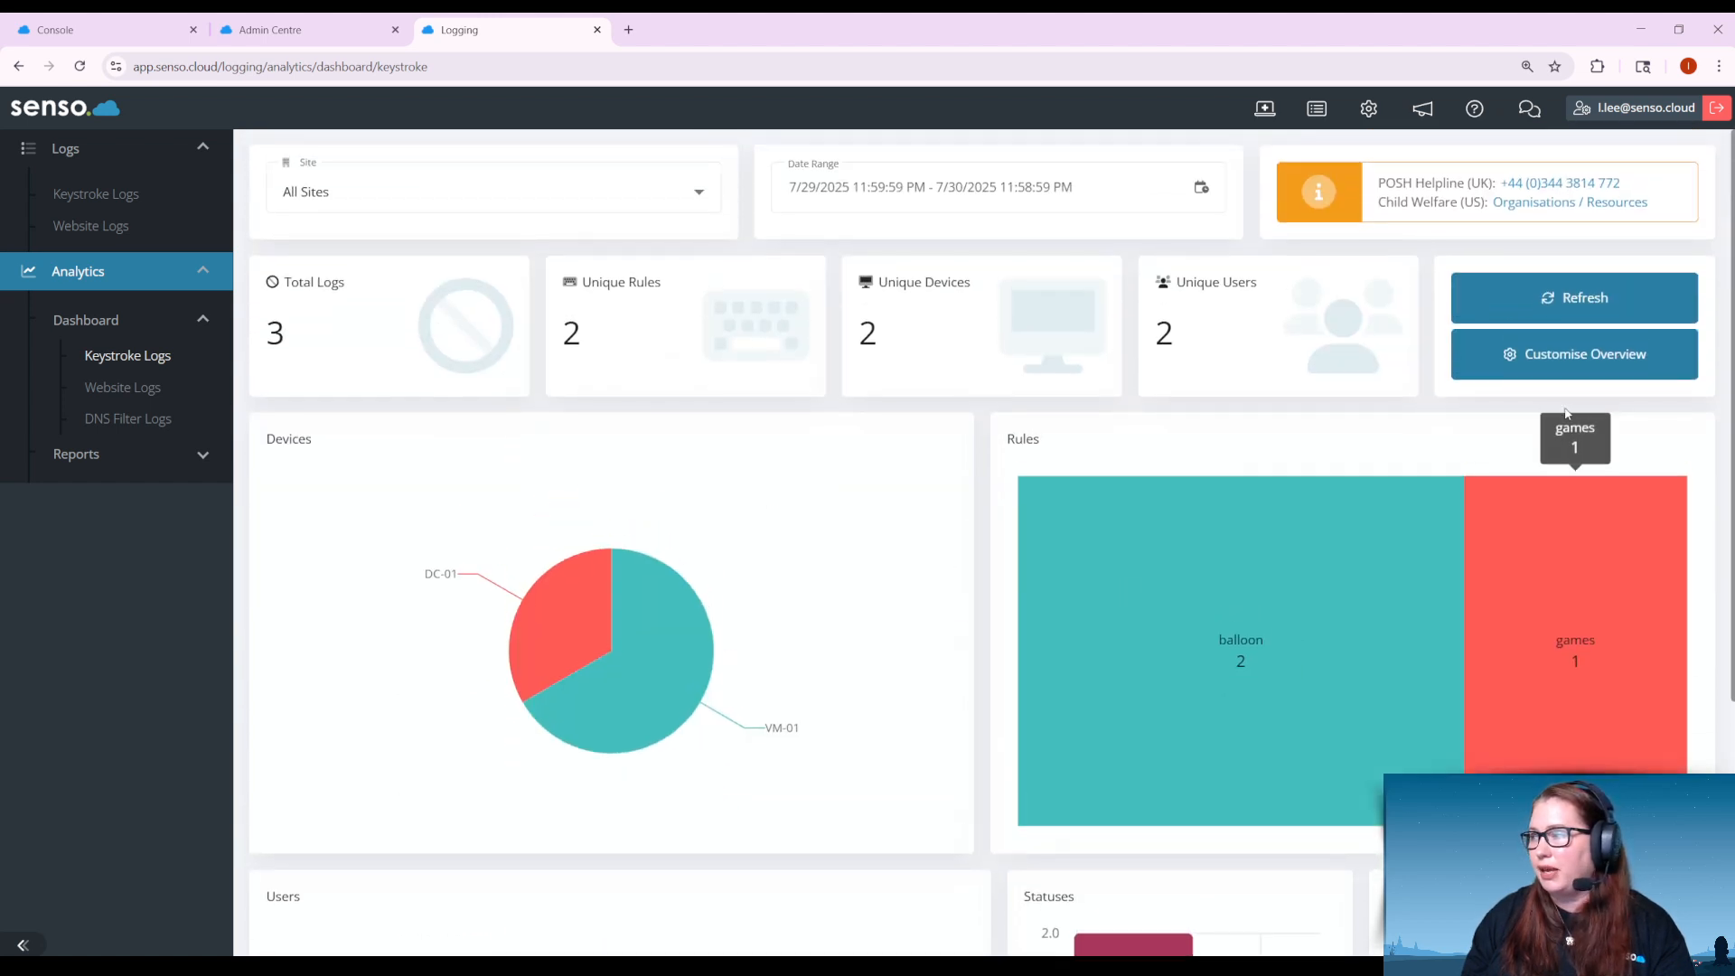
Customise the keystroke dashboard to show Unique Devices in Count Container 2 and Total Logs in Count Container 3, and save it
{"action": "left_click", "coordinate": [1579, 355]}
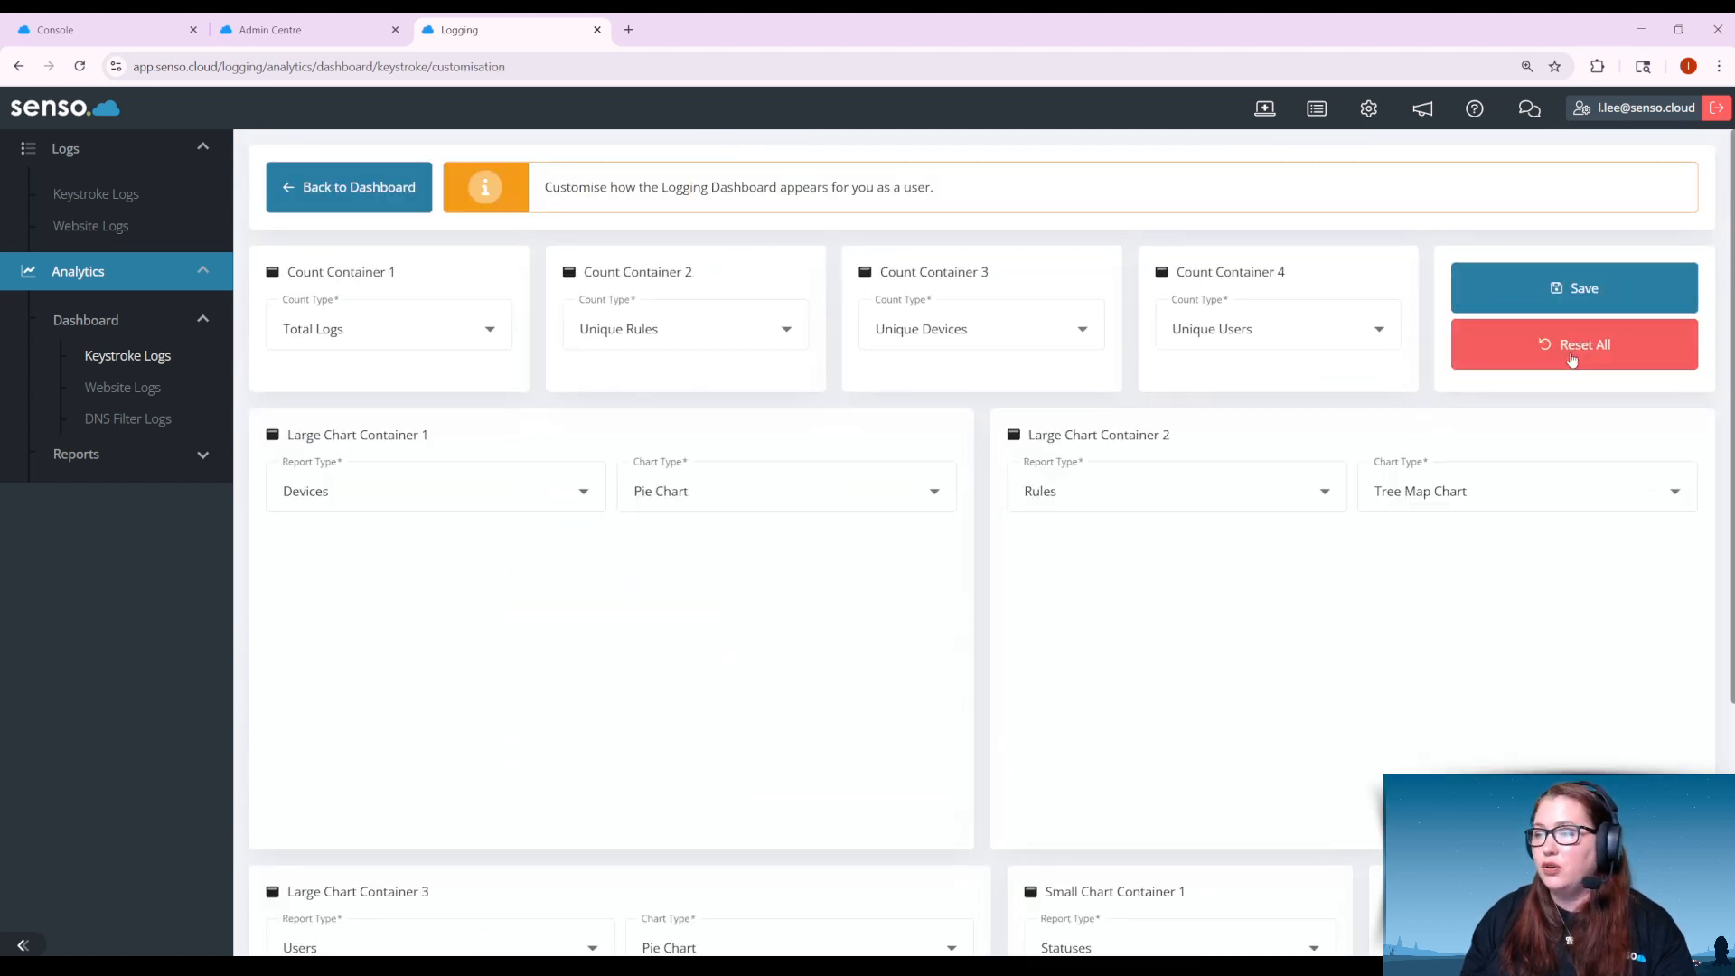
{"action": "left_click", "coordinate": [669, 330]}
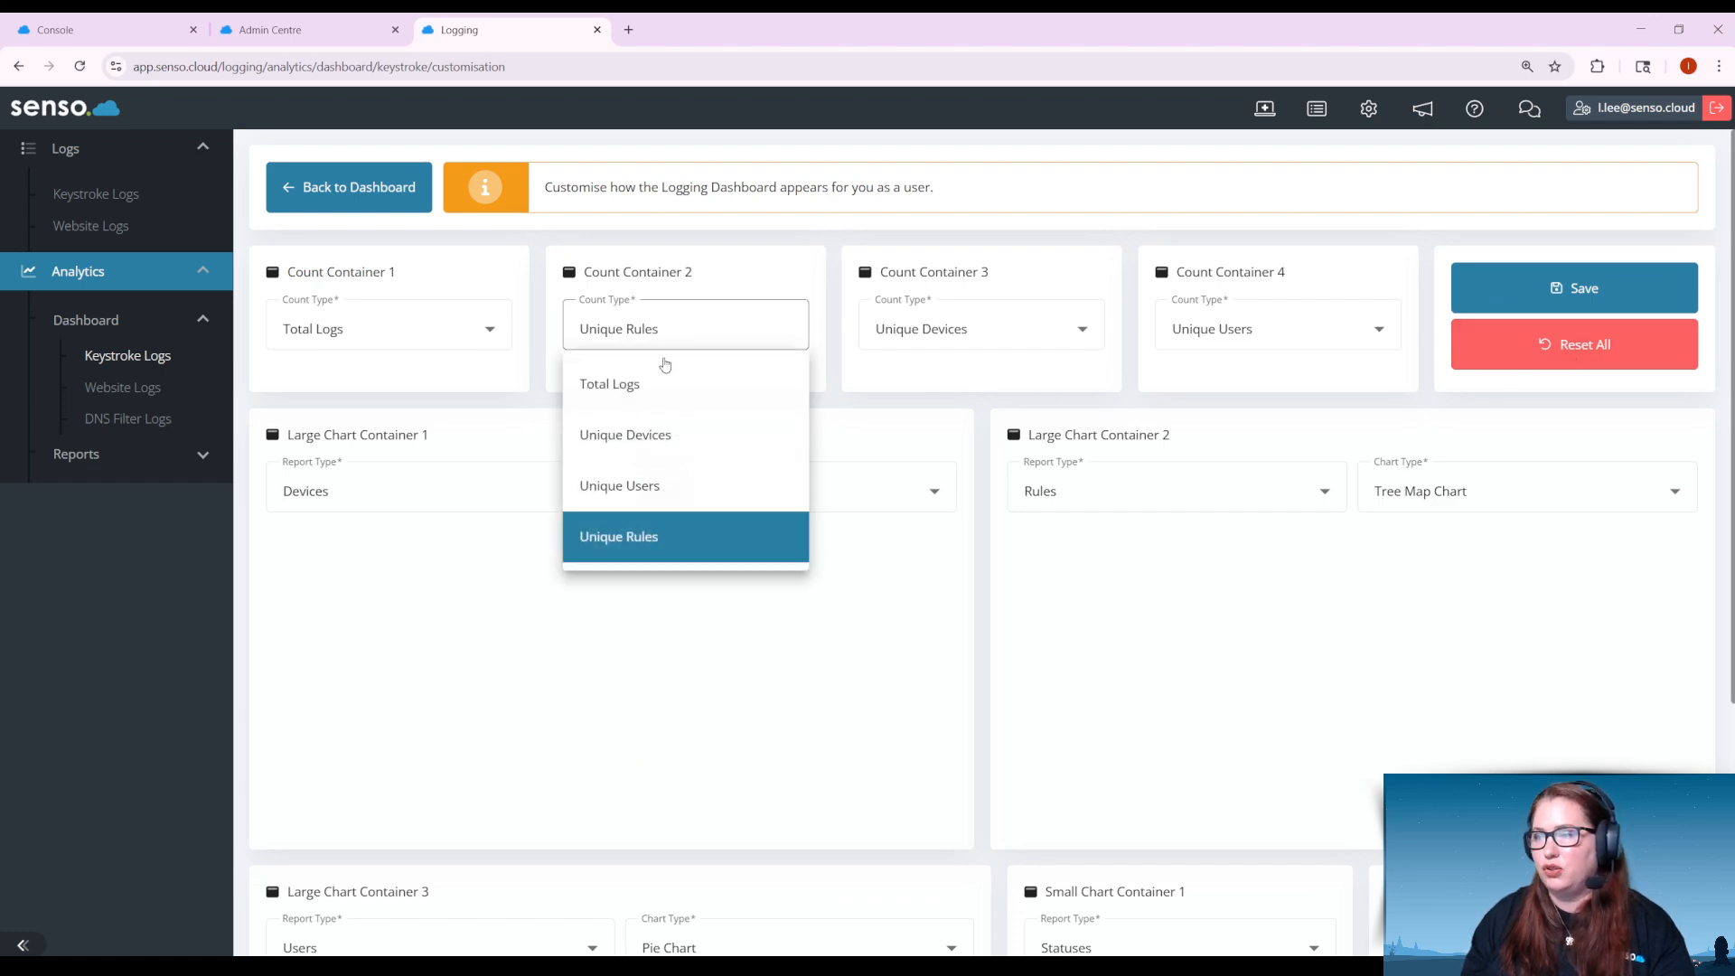
{"action": "left_click", "coordinate": [656, 436]}
{"action": "left_click", "coordinate": [981, 349]}
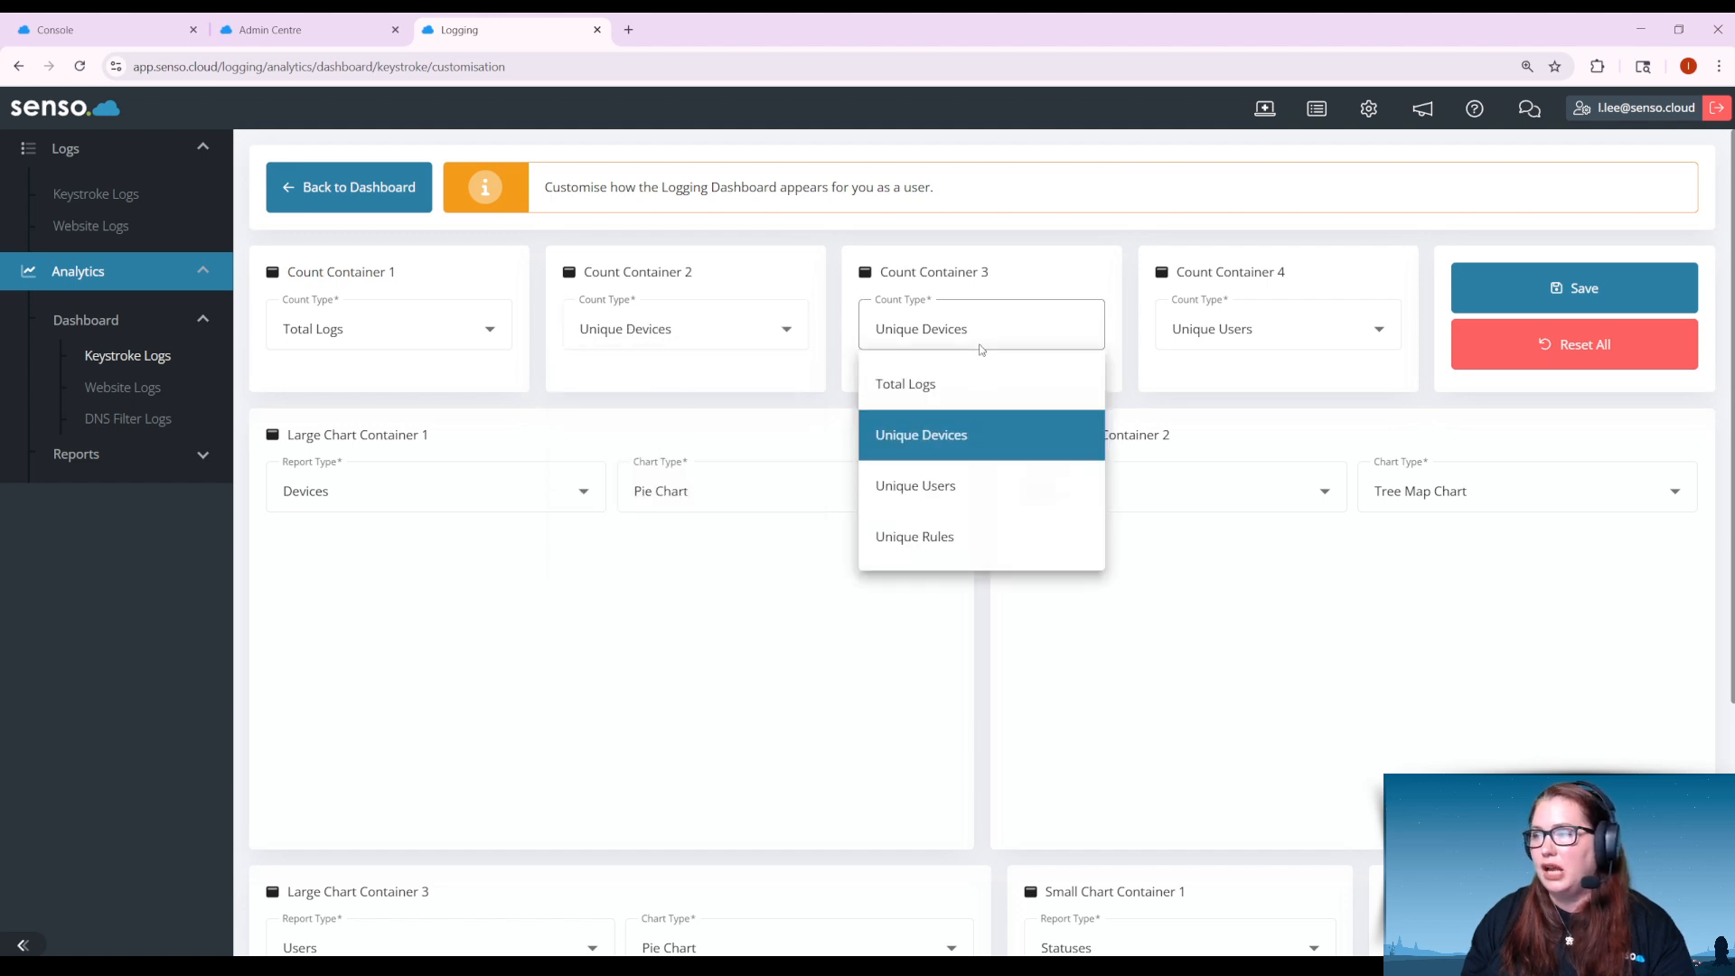
{"action": "left_click", "coordinate": [904, 384]}
{"action": "left_click", "coordinate": [1590, 305]}
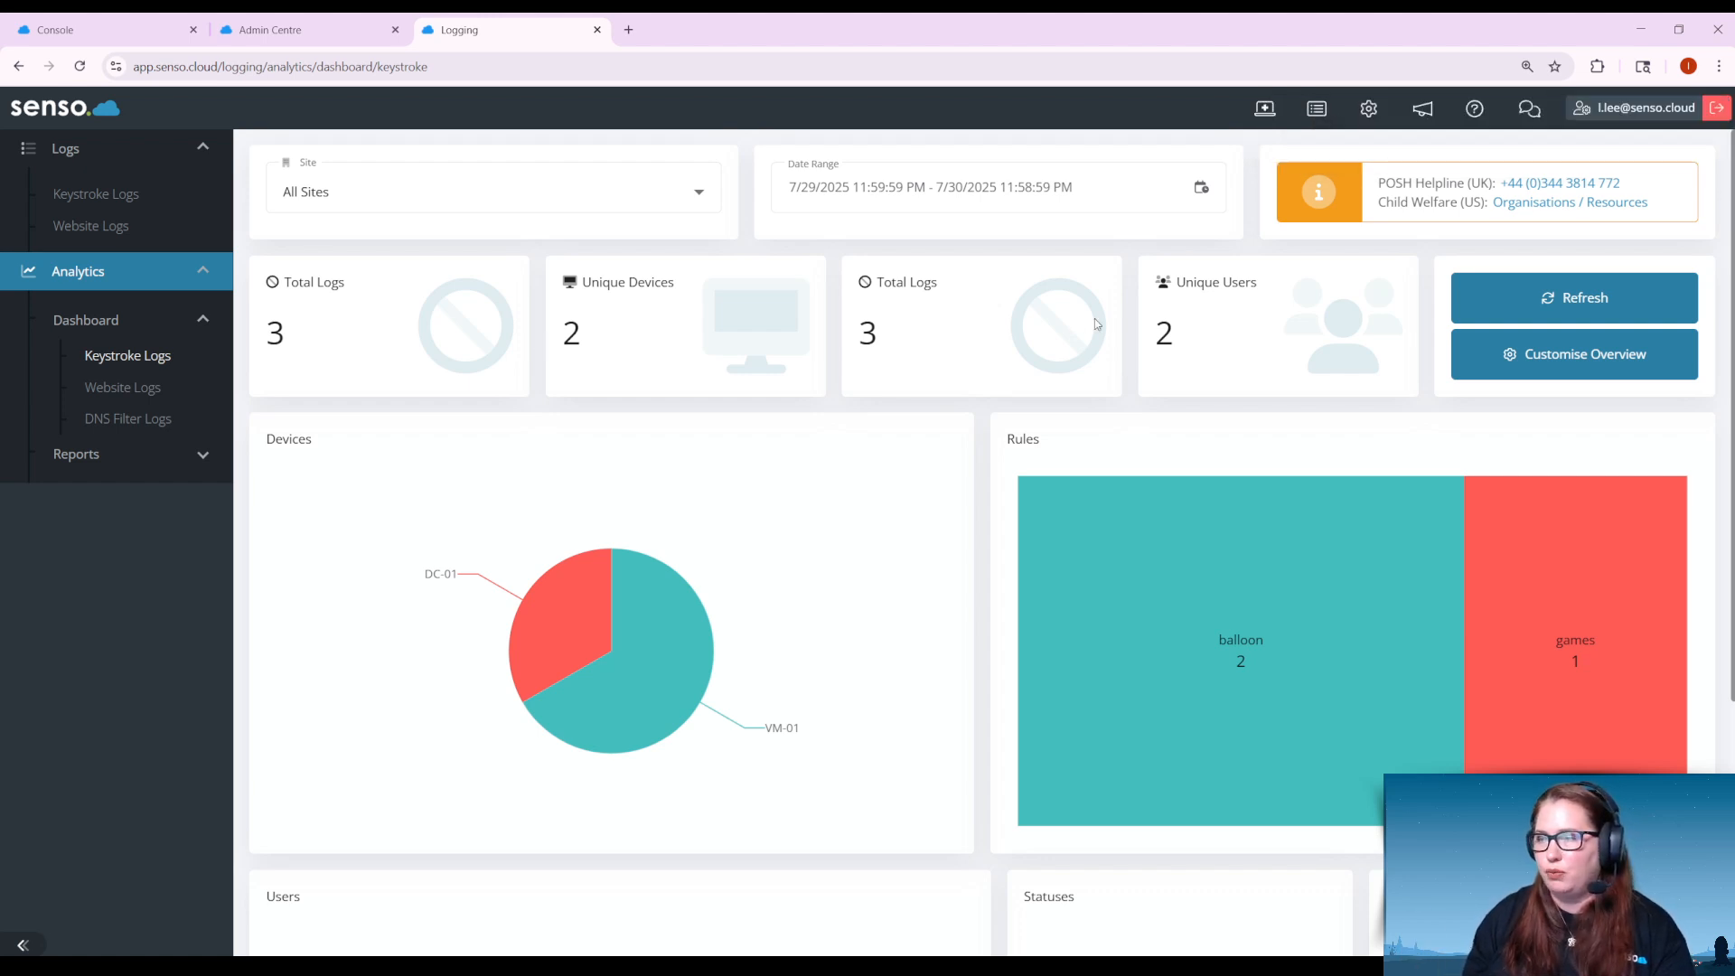
Open the website logs dashboard's overview customisation, reset all containers and save the layout
{"action": "left_click", "coordinate": [150, 395]}
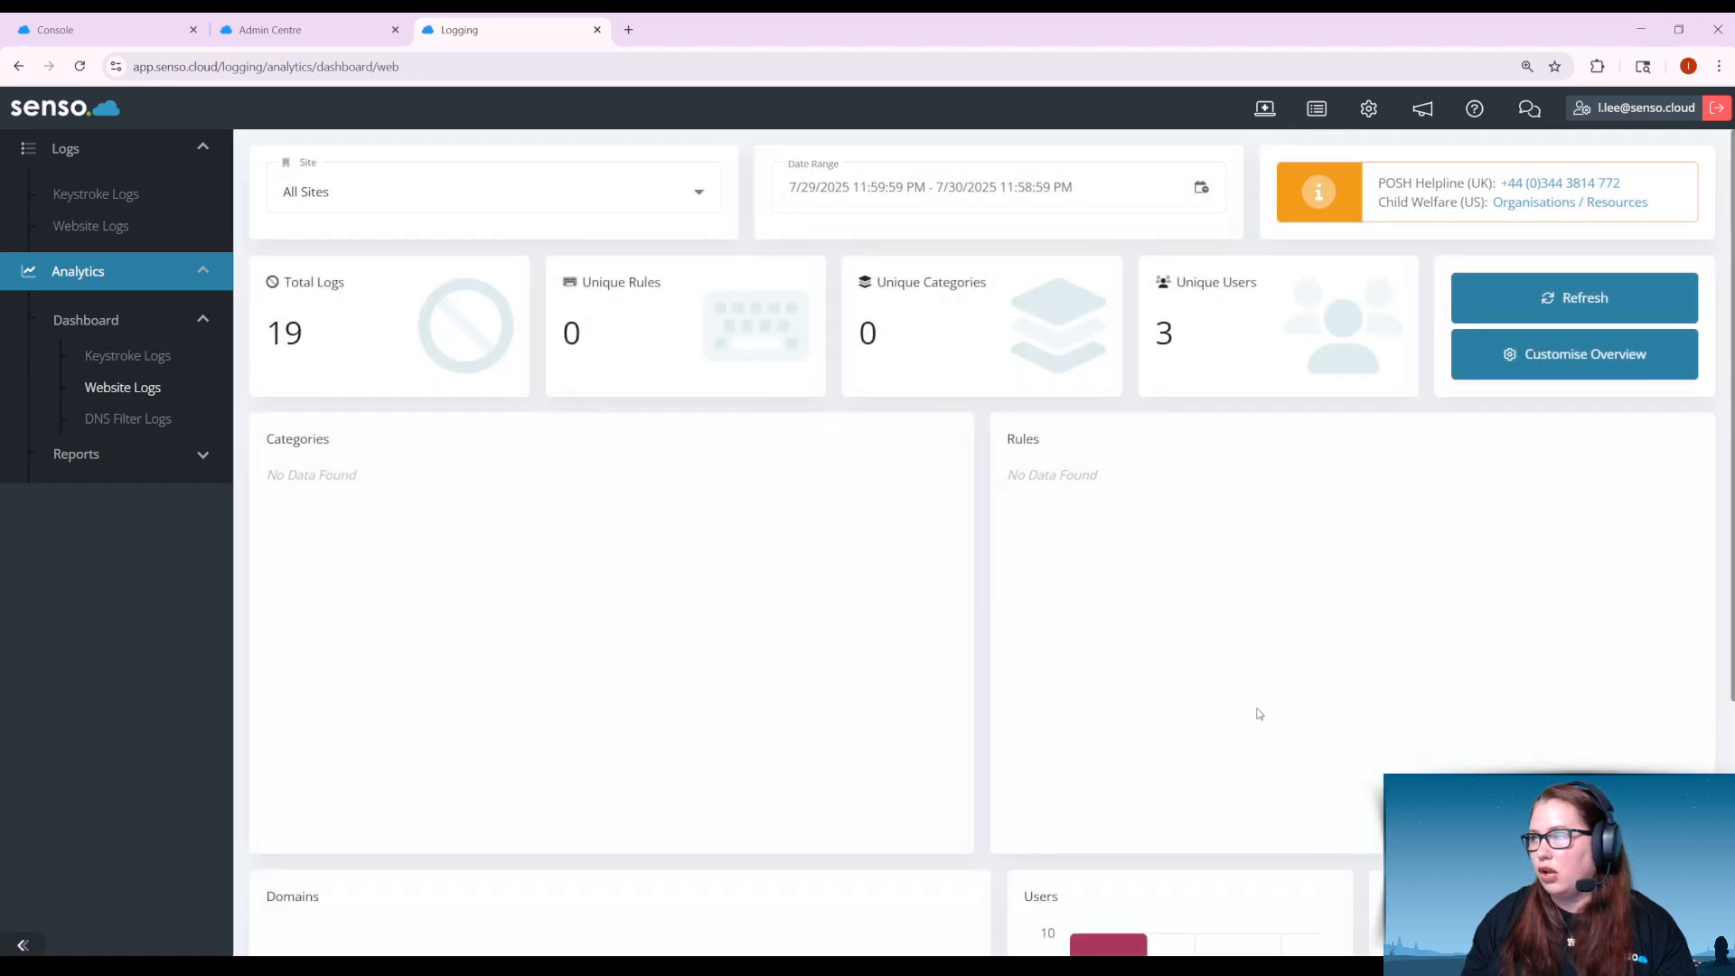
{"action": "left_click", "coordinate": [1556, 310]}
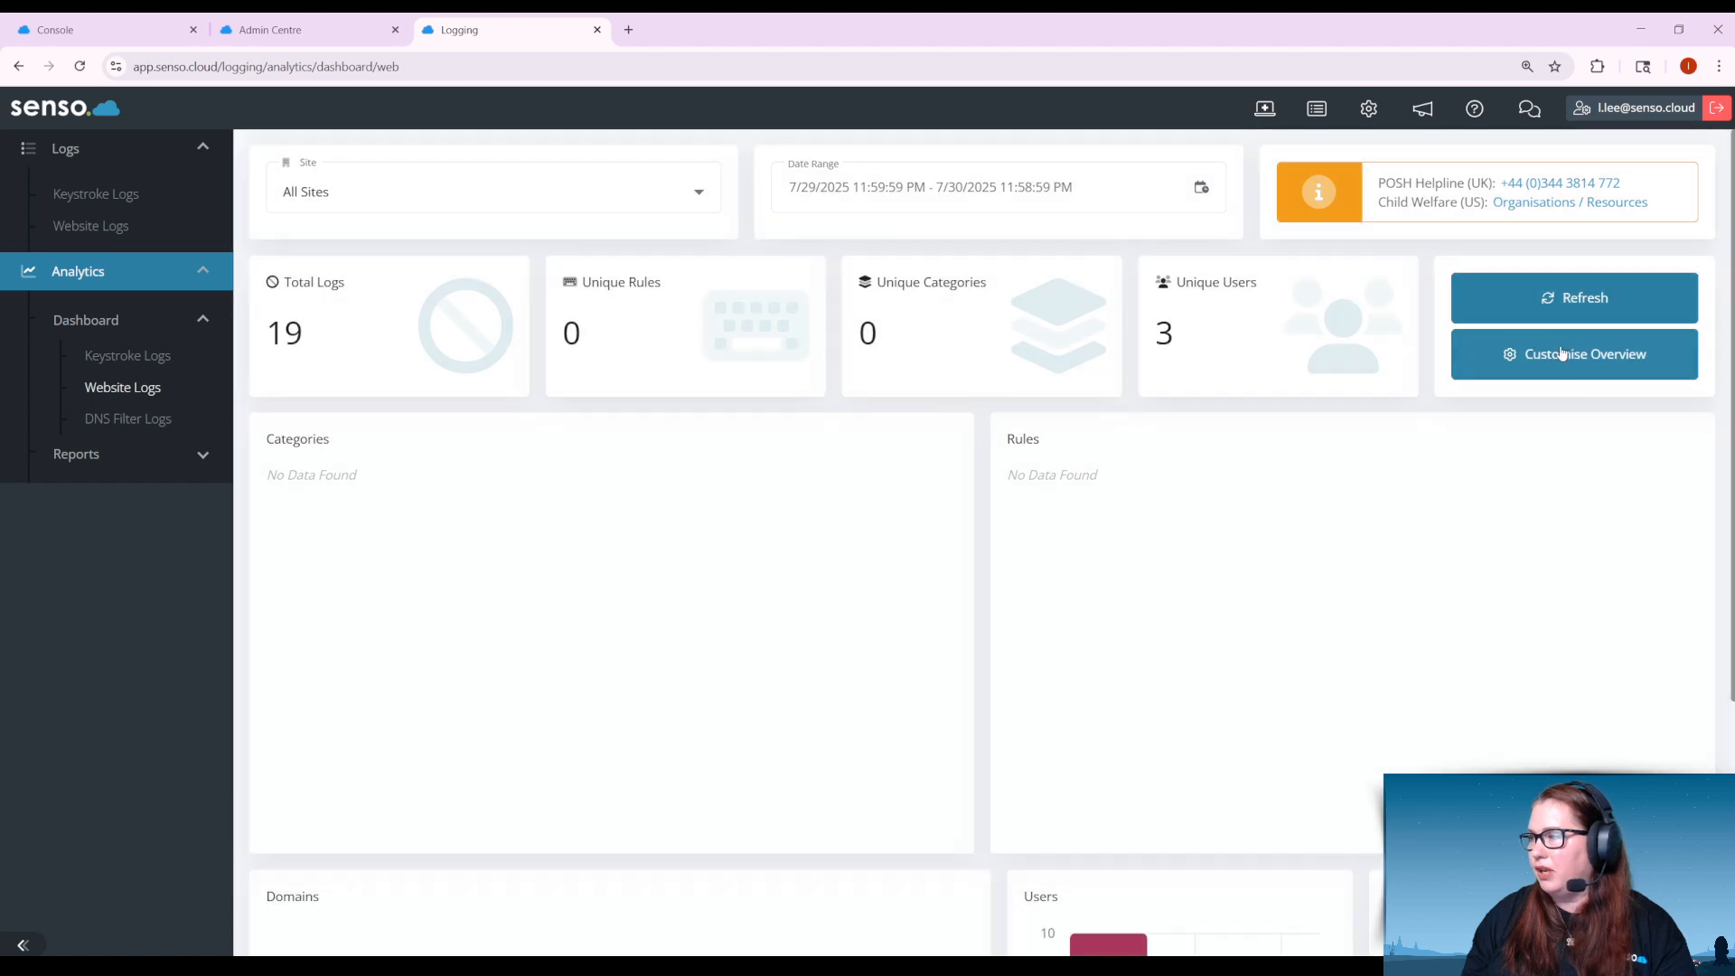
{"action": "left_click", "coordinate": [1560, 353]}
{"action": "left_click", "coordinate": [1661, 343]}
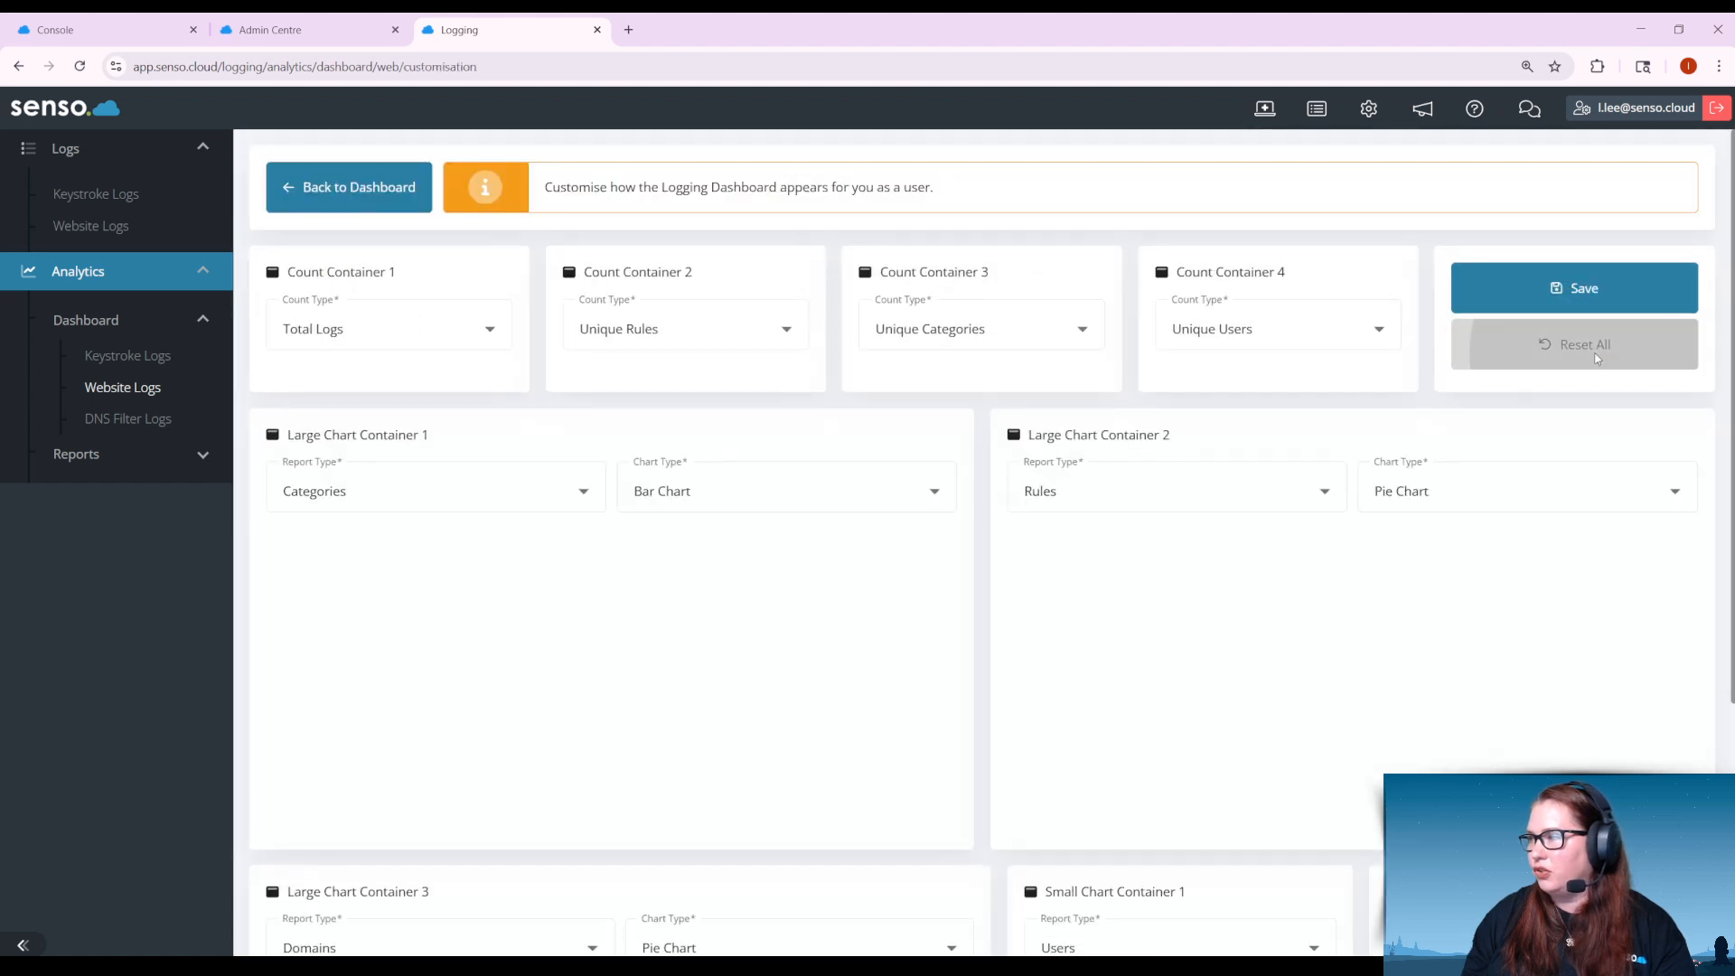
{"action": "left_click", "coordinate": [1618, 290]}
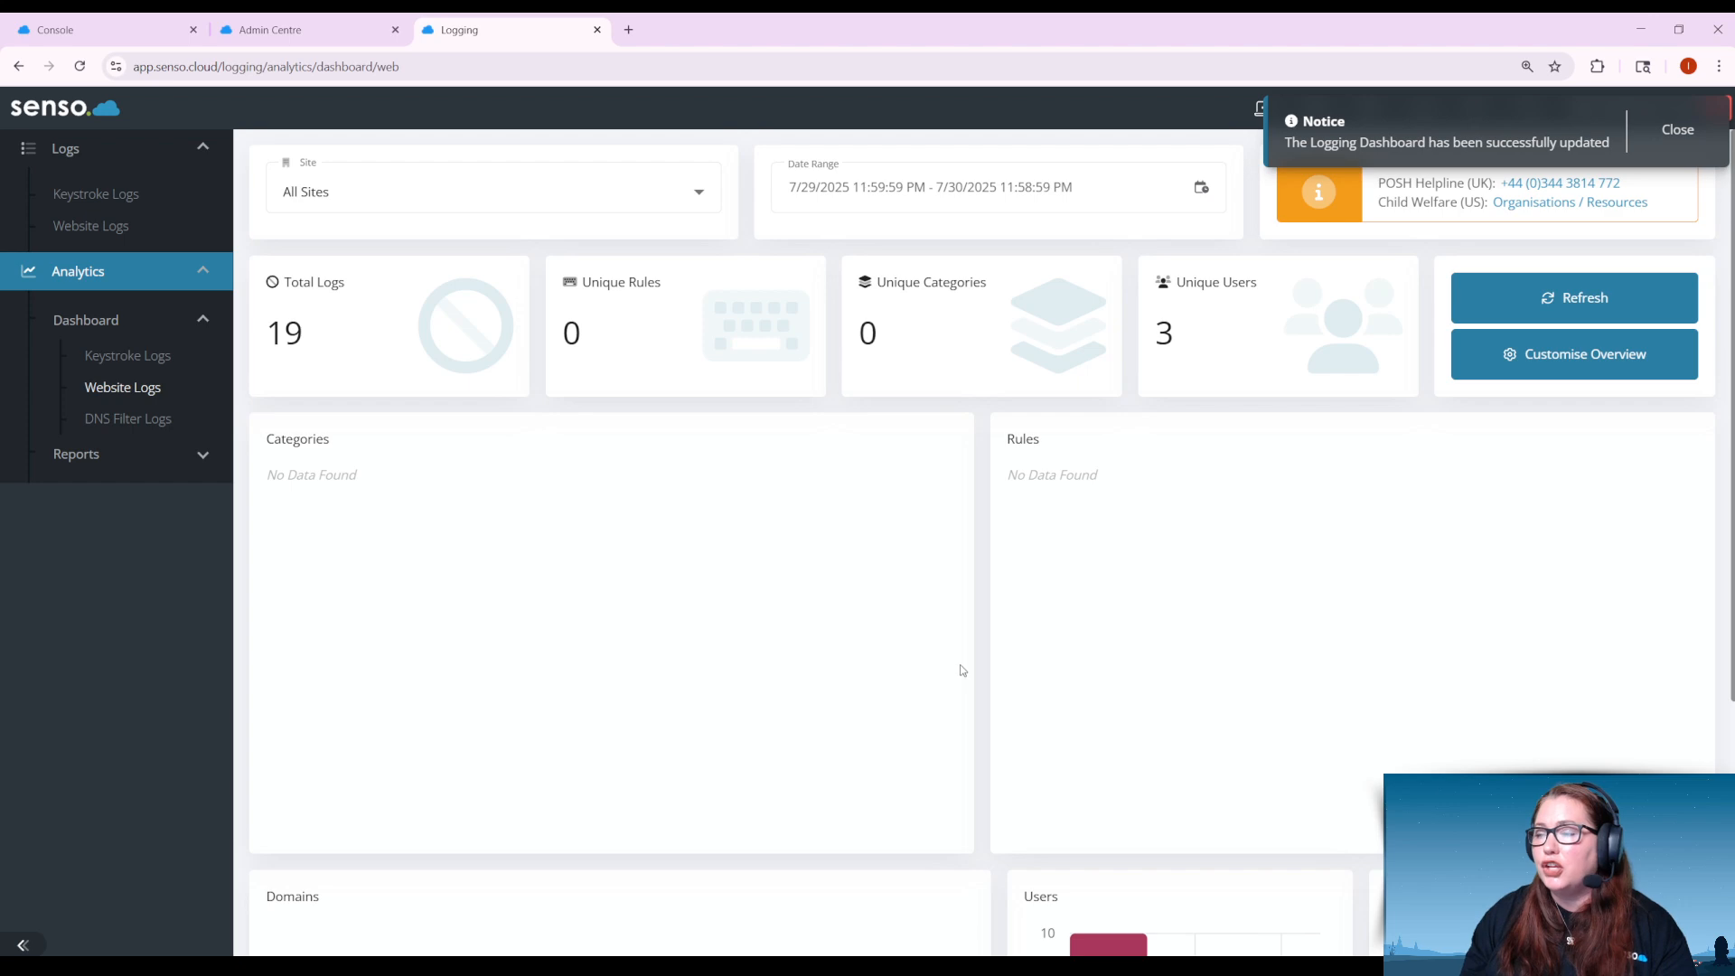
Examine the website logs dashboard's domain, user and device charts, compare the keystroke dashboard, and open the DNS filter logs dashboard
{"action": "scroll", "coordinate": [959, 673], "scroll_direction": "down", "scroll_amount": 4}
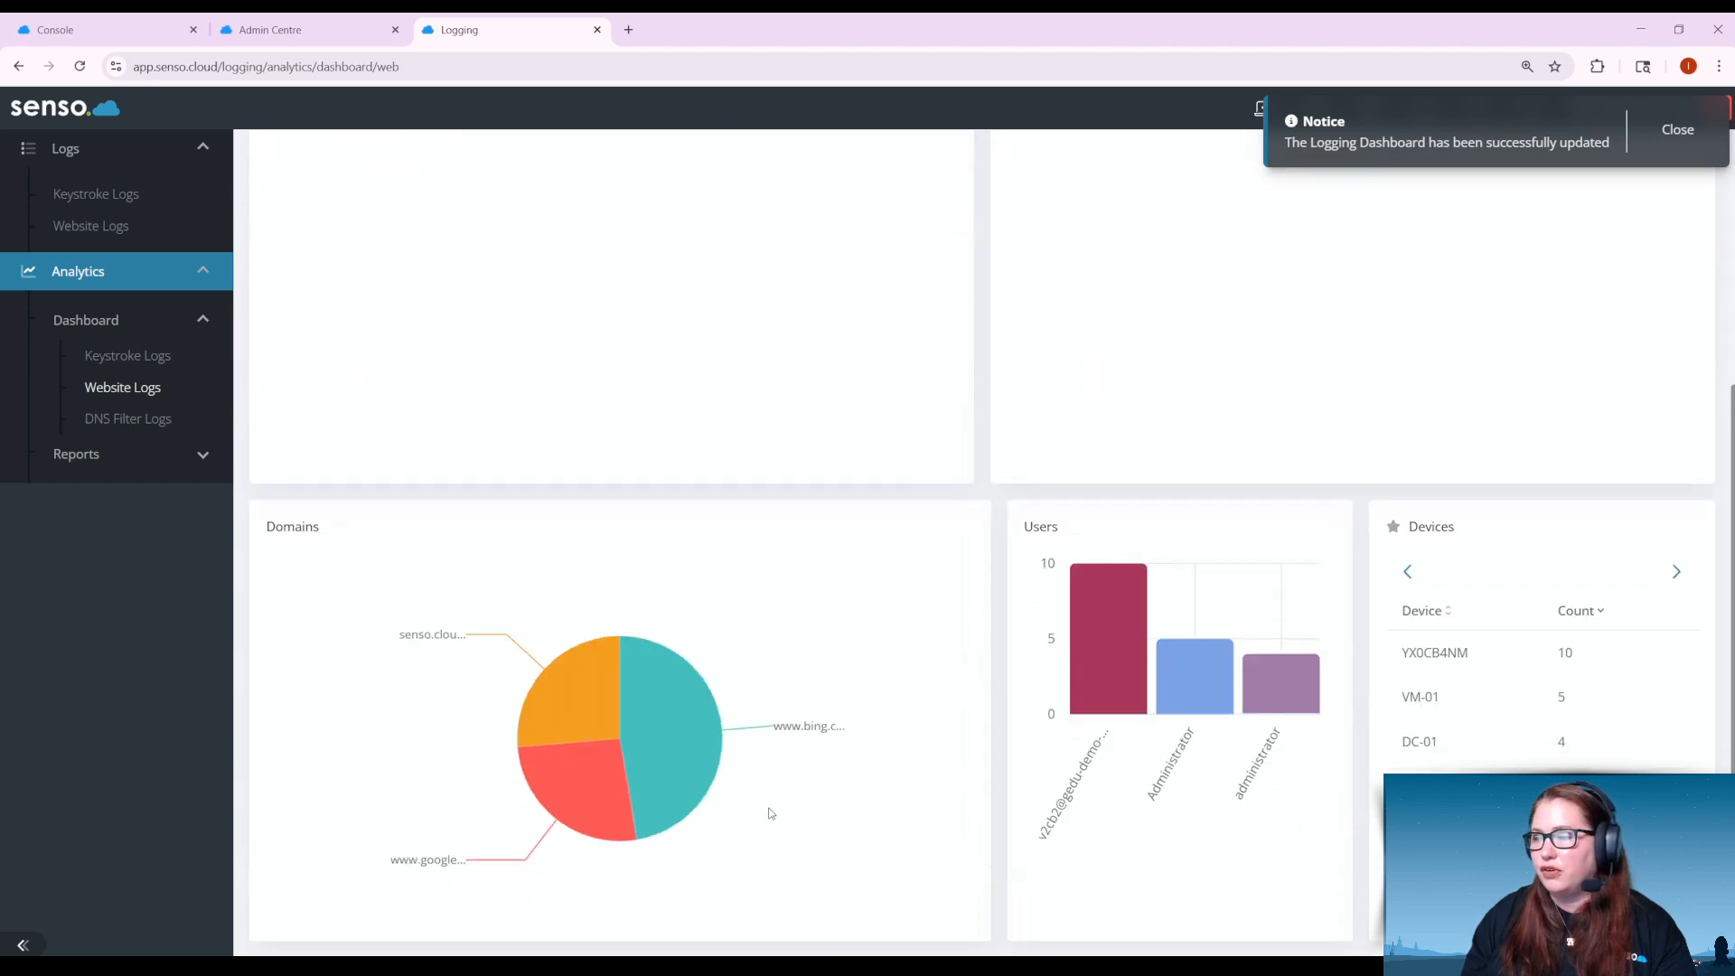
{"action": "scroll", "coordinate": [812, 801], "scroll_direction": "up", "scroll_amount": 4}
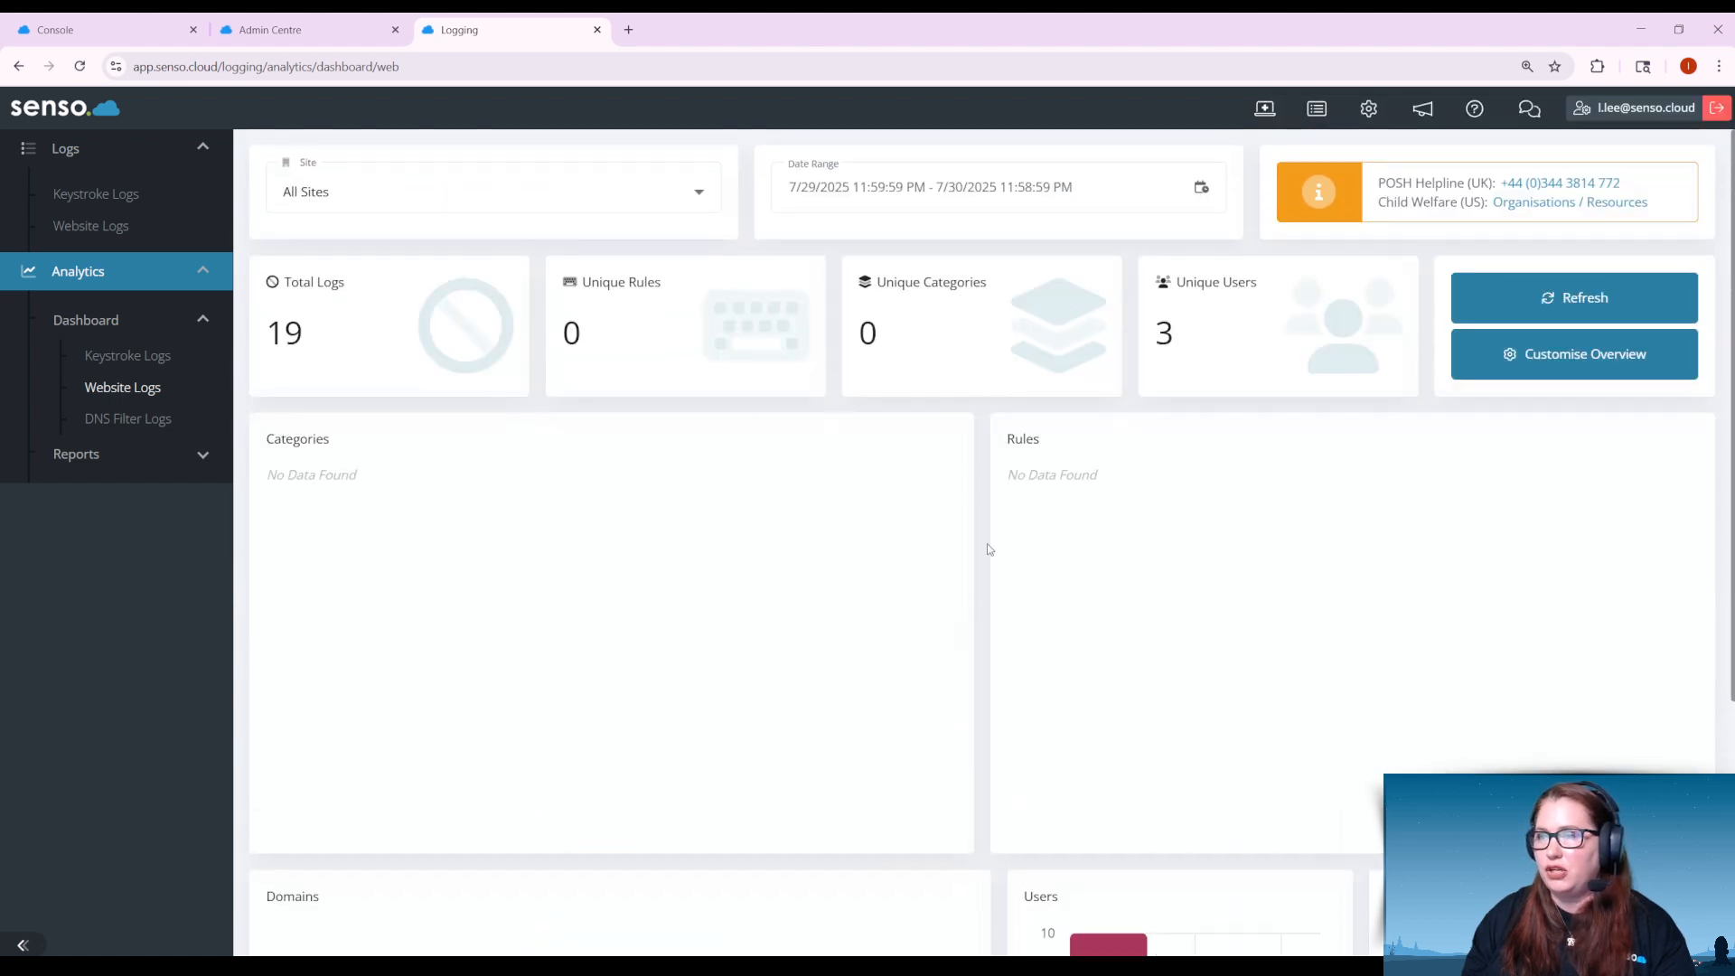
{"action": "left_click", "coordinate": [170, 355]}
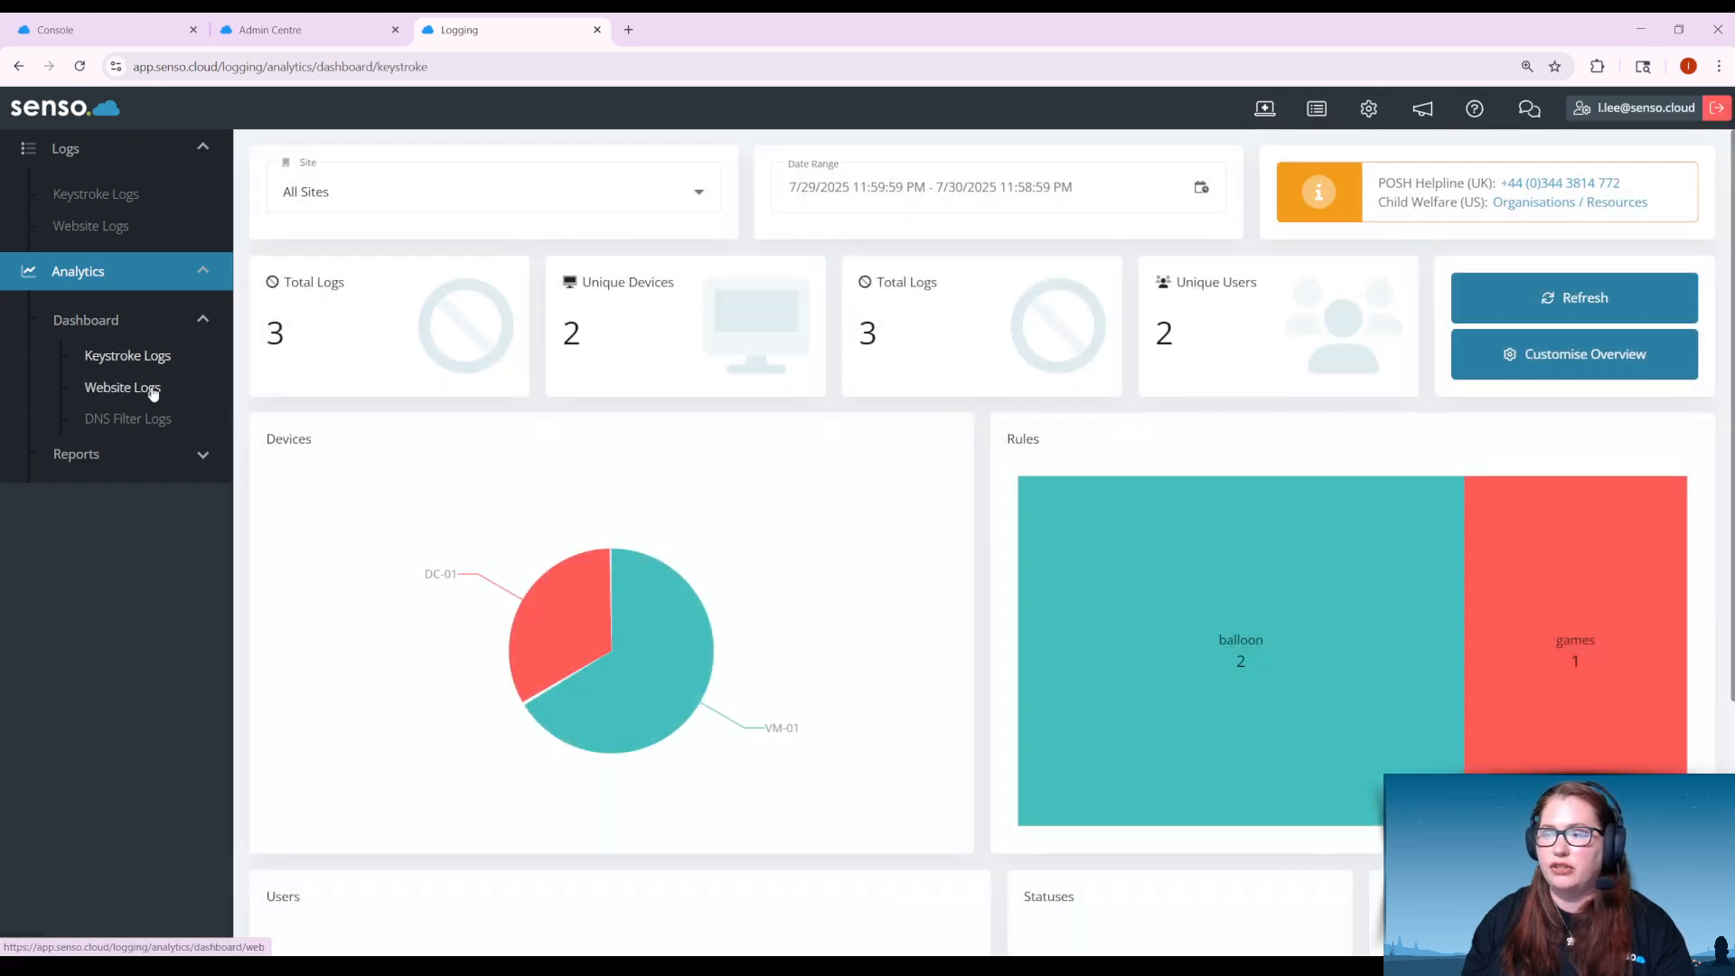
{"action": "left_click", "coordinate": [151, 389]}
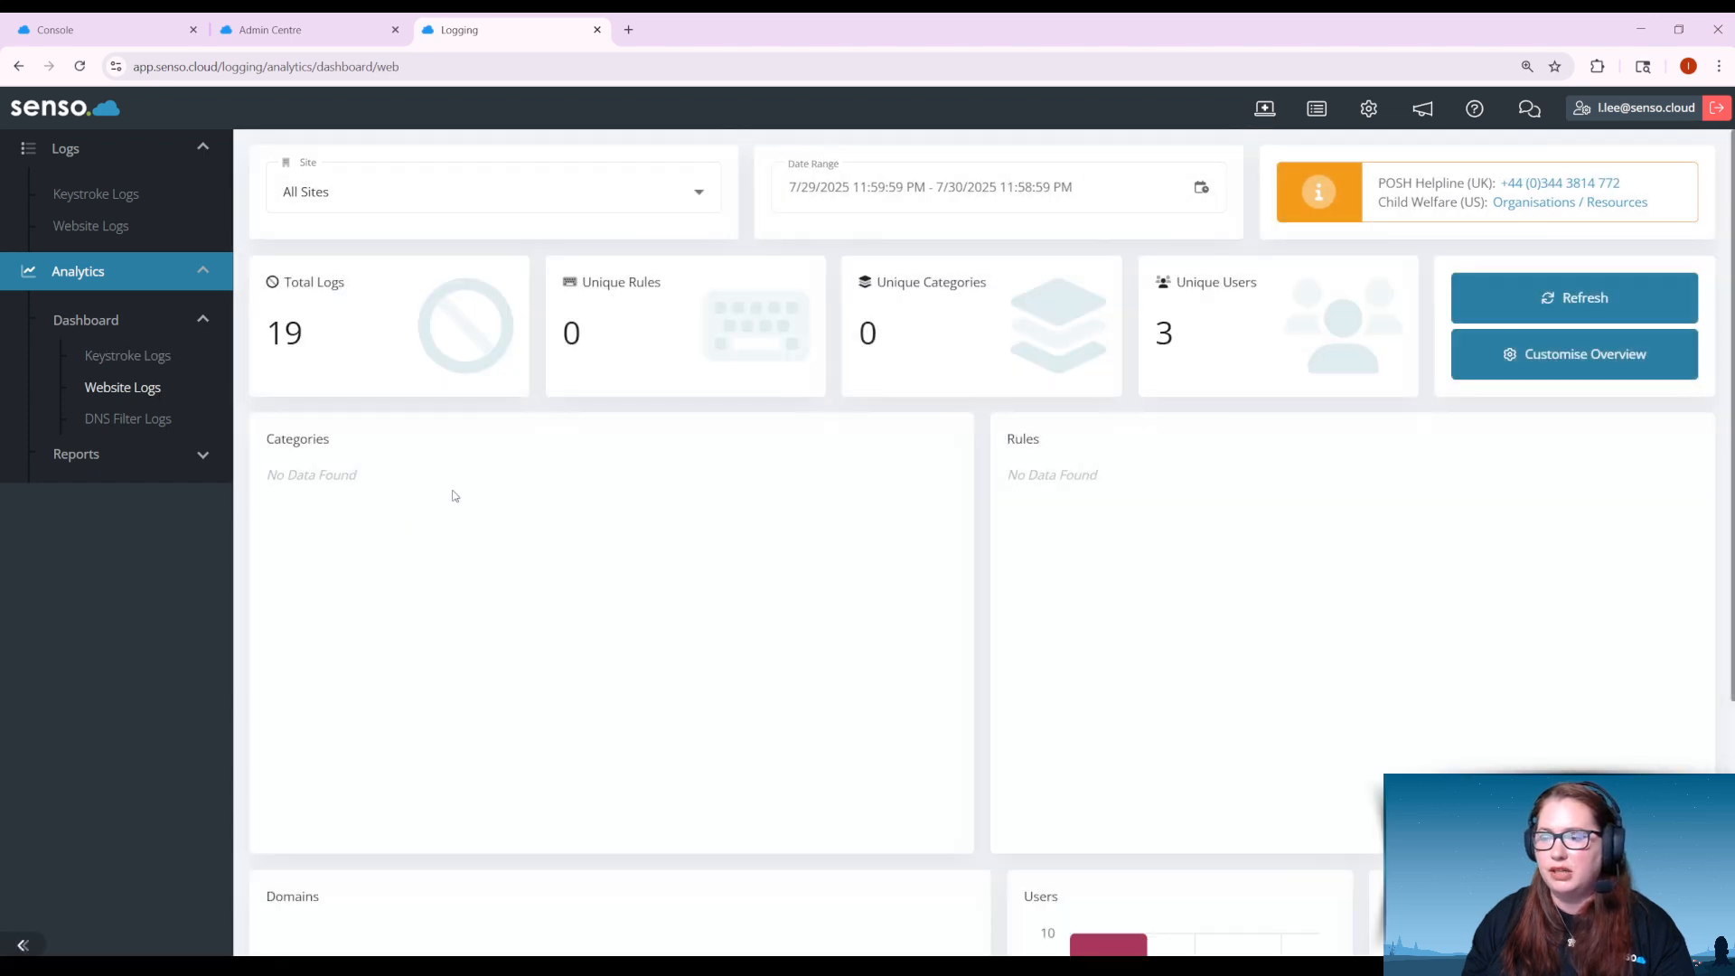
{"action": "left_click", "coordinate": [145, 423]}
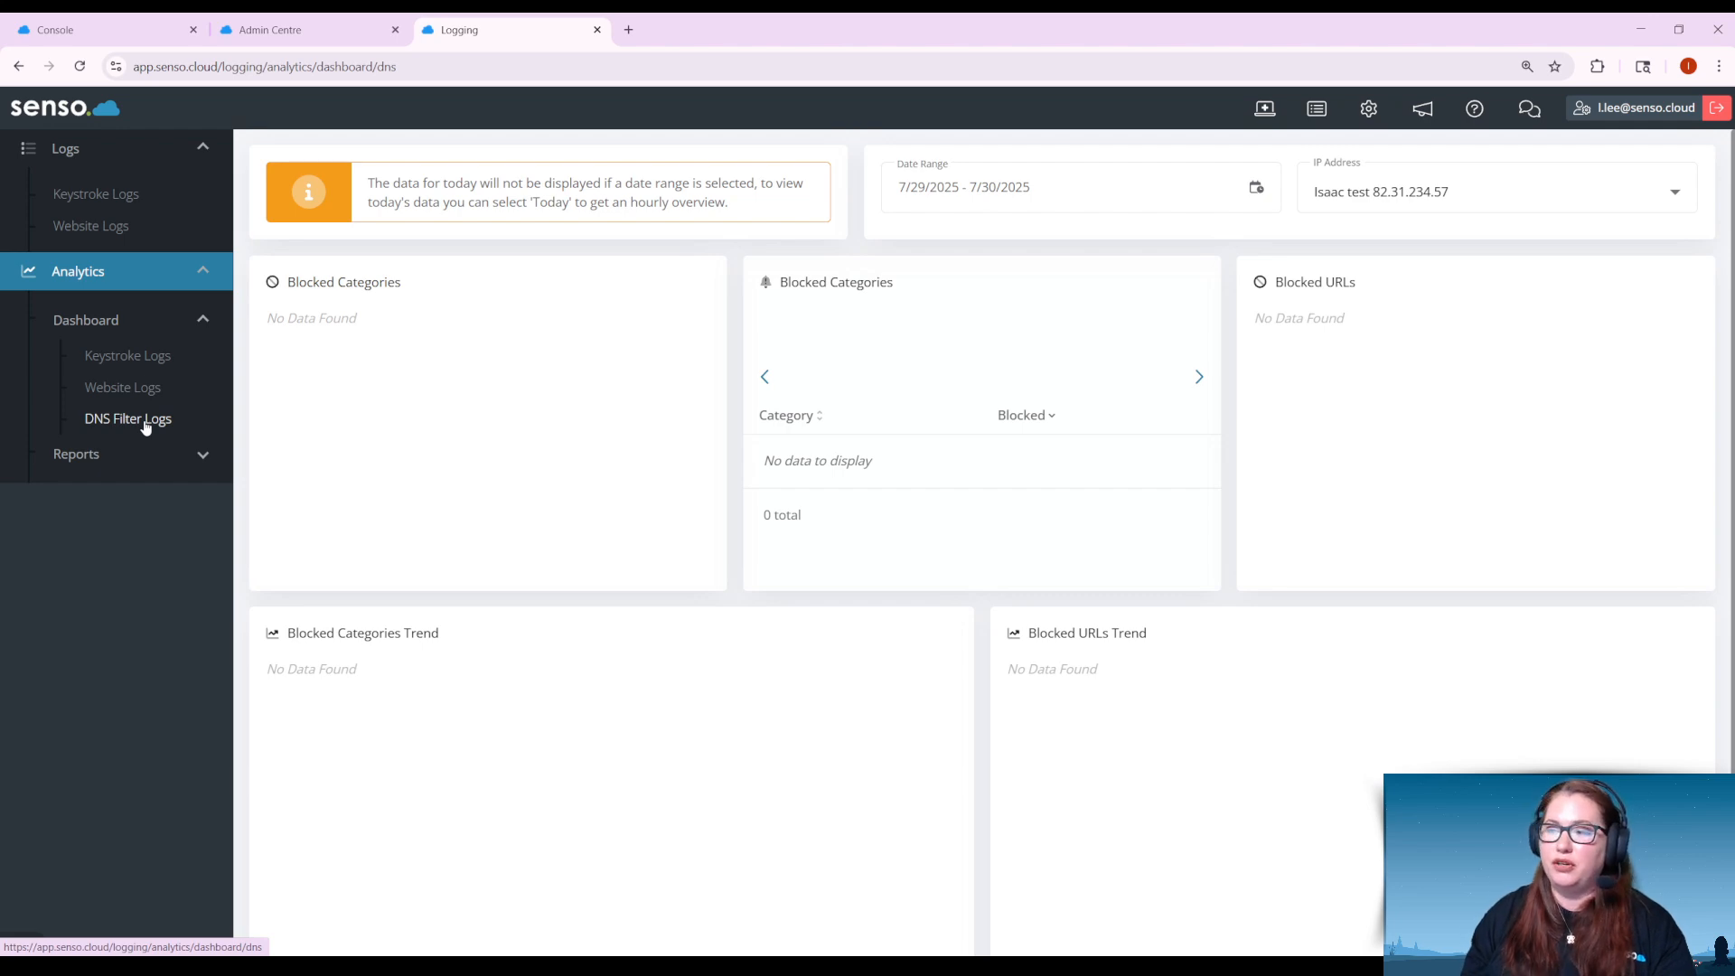
Open the keystroke log reports and view the site and date range options of Counts by Email, Ruleset and Username
{"action": "left_click", "coordinate": [98, 455]}
{"action": "left_click", "coordinate": [131, 493]}
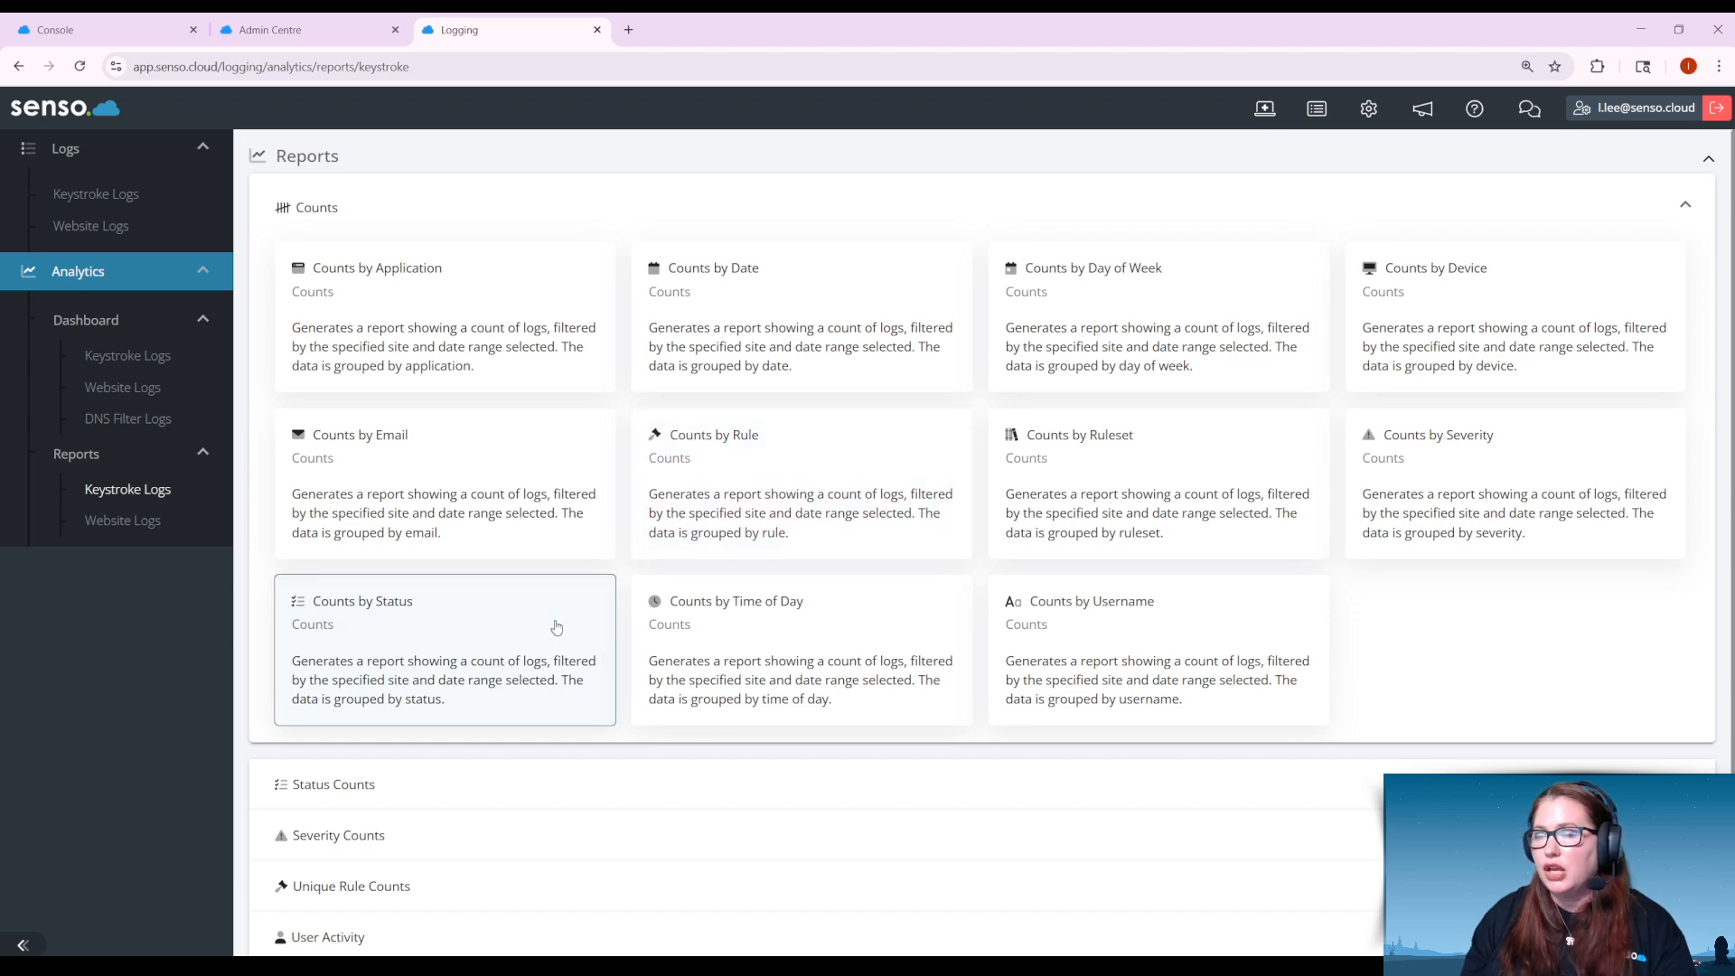
{"action": "left_click", "coordinate": [558, 506]}
{"action": "left_click", "coordinate": [1040, 414]}
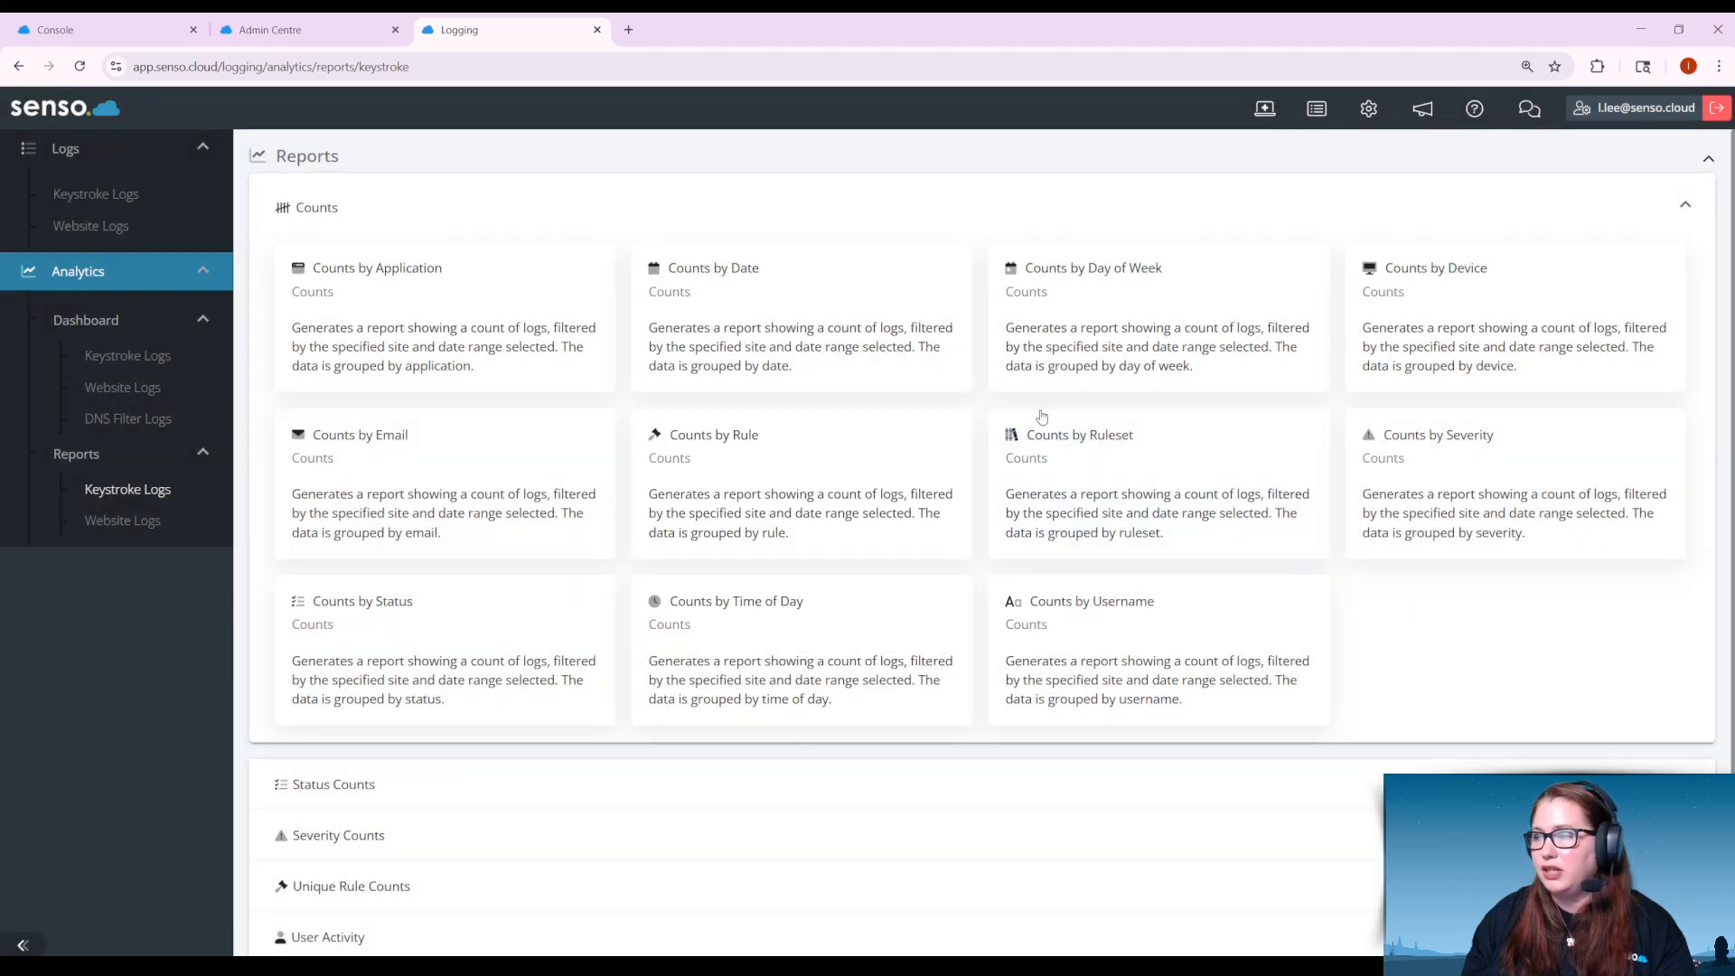
{"action": "left_click", "coordinate": [1160, 486]}
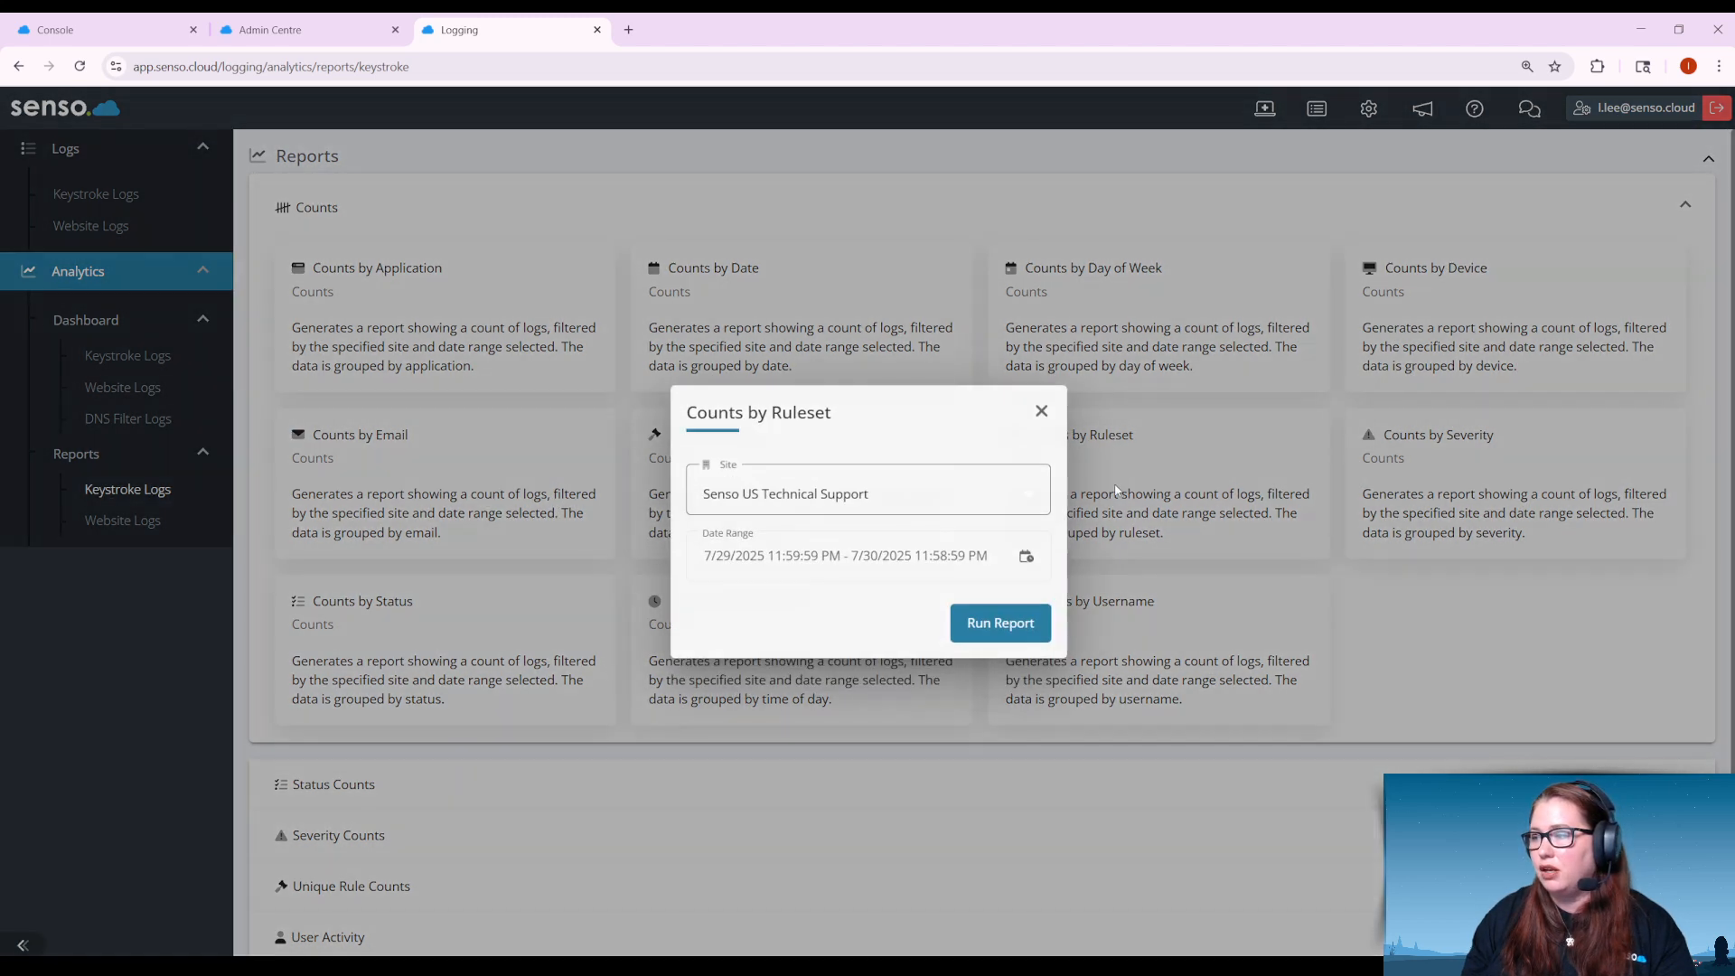
{"action": "left_click", "coordinate": [1043, 413]}
{"action": "left_click", "coordinate": [1099, 633]}
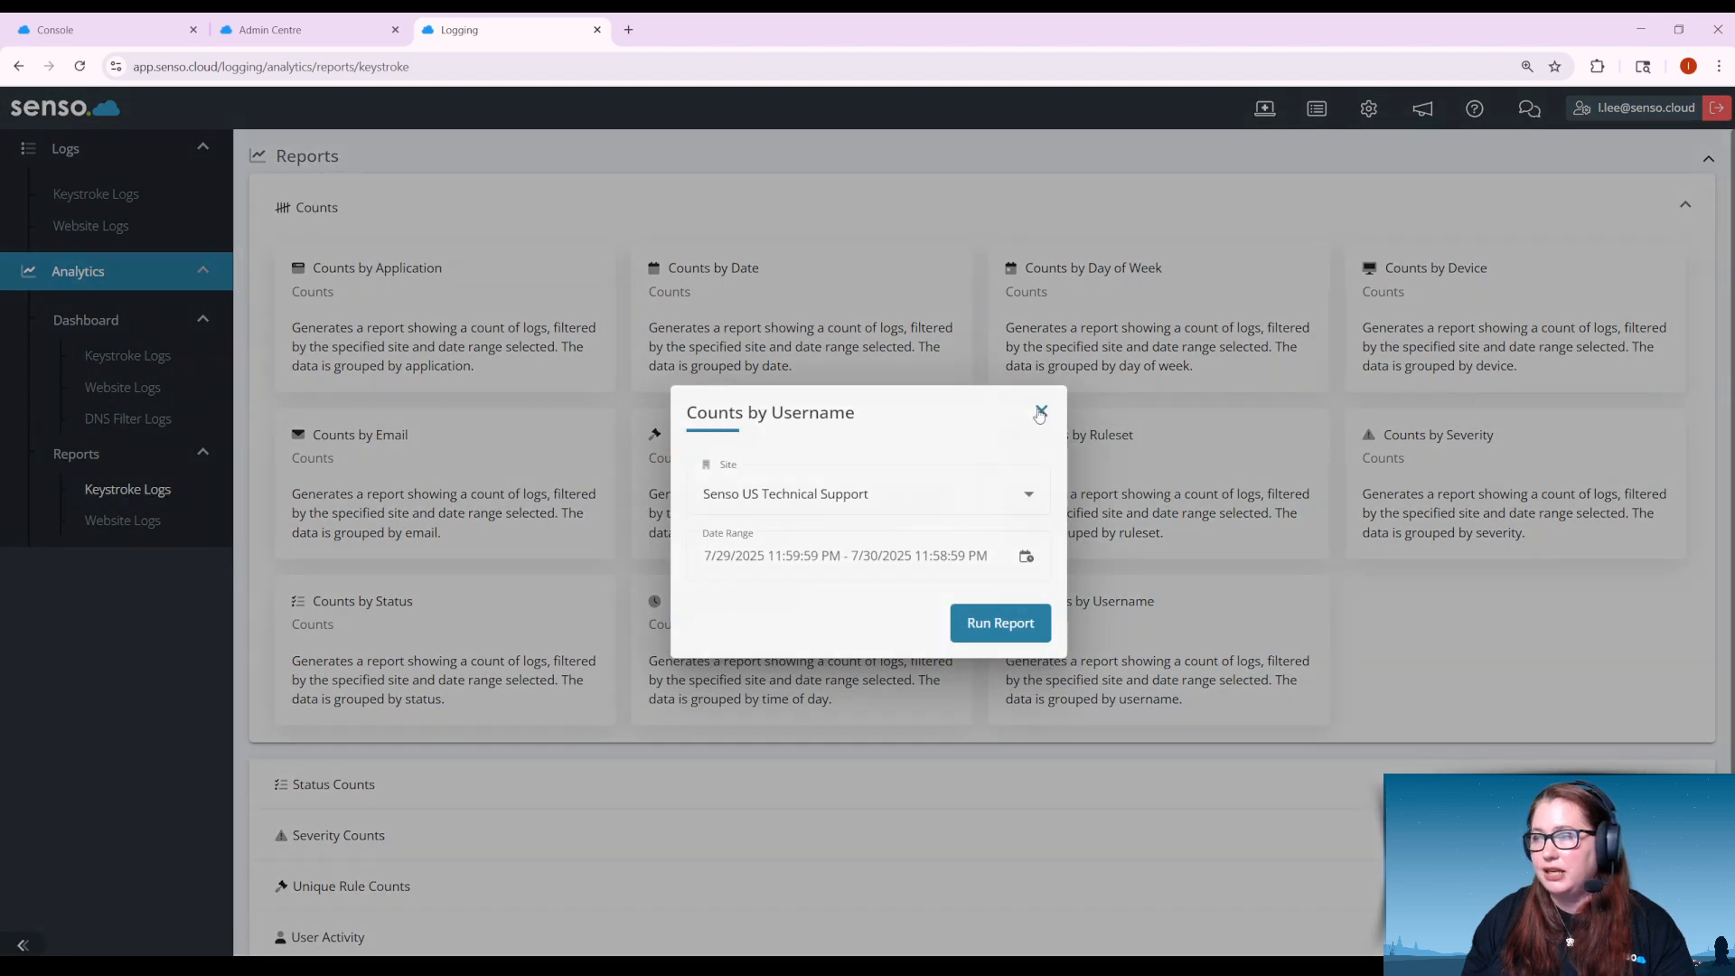
{"action": "left_click", "coordinate": [1040, 414]}
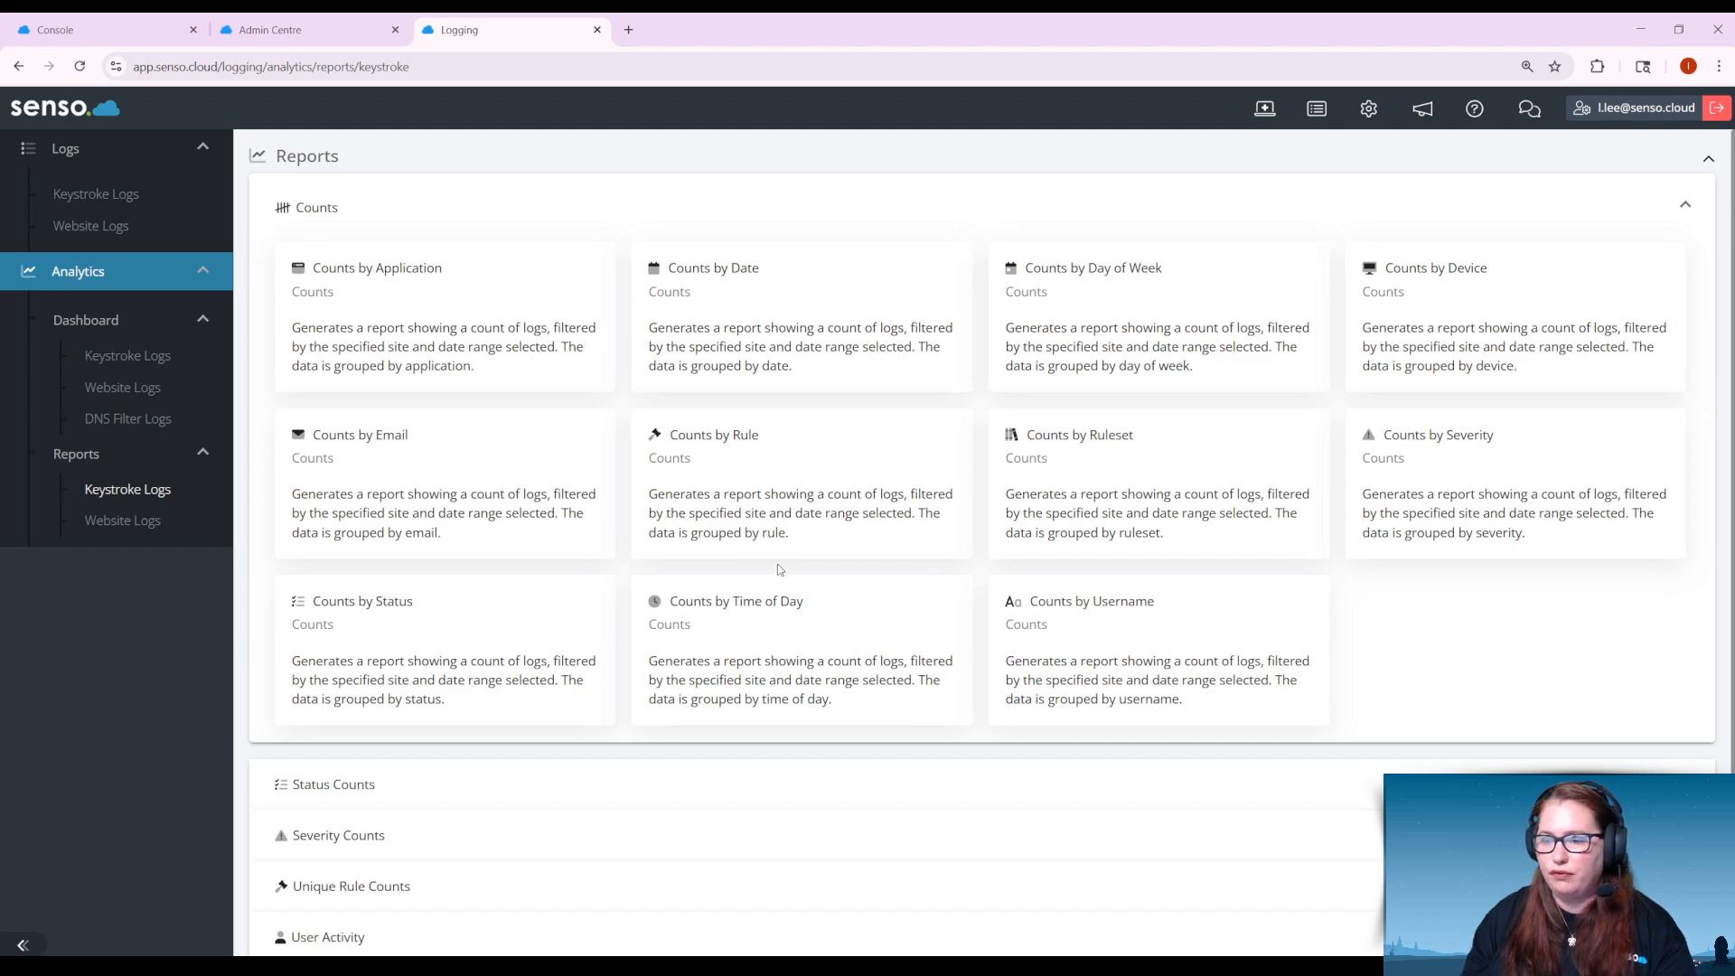
Expand the Status Counts group in the keystroke log reports and examine its available reports
{"action": "scroll", "coordinate": [779, 569], "scroll_direction": "down", "scroll_amount": 1}
{"action": "left_click", "coordinate": [527, 701]}
{"action": "scroll", "coordinate": [529, 686], "scroll_direction": "down", "scroll_amount": 4}
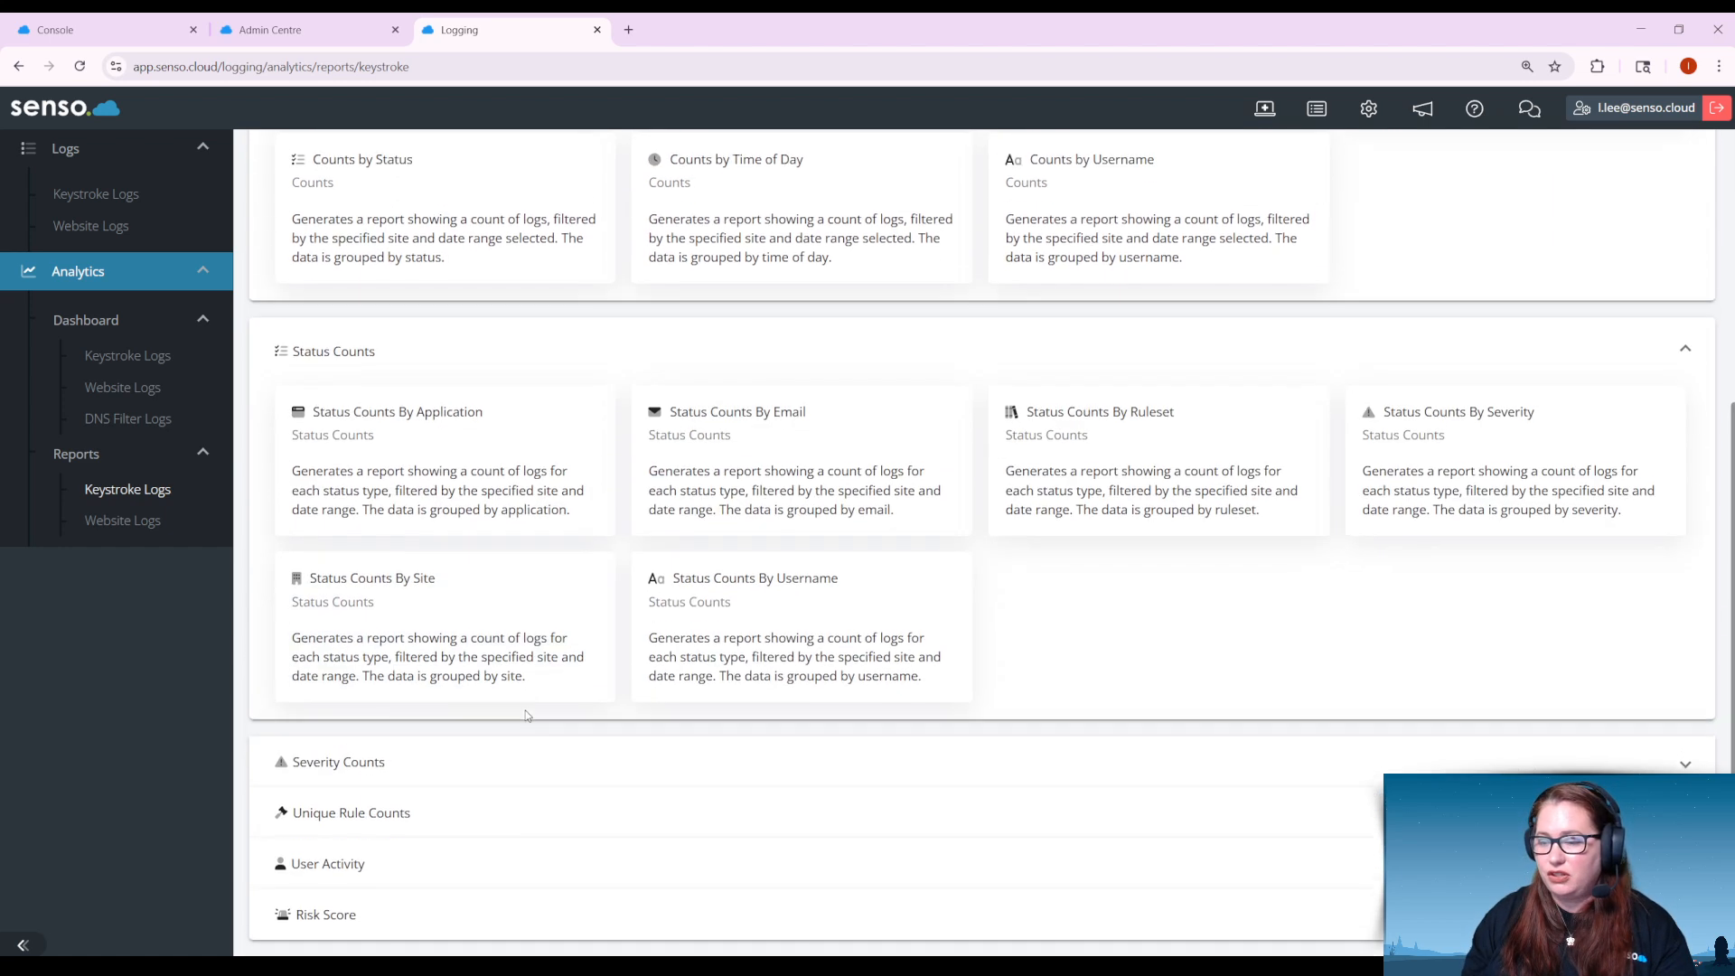
Expand the Unique Rule Counts, User Activity and Risk Score groups in the keystroke log reports and examine their available reports
{"action": "left_click", "coordinate": [497, 801]}
{"action": "scroll", "coordinate": [527, 751], "scroll_direction": "down", "scroll_amount": 3}
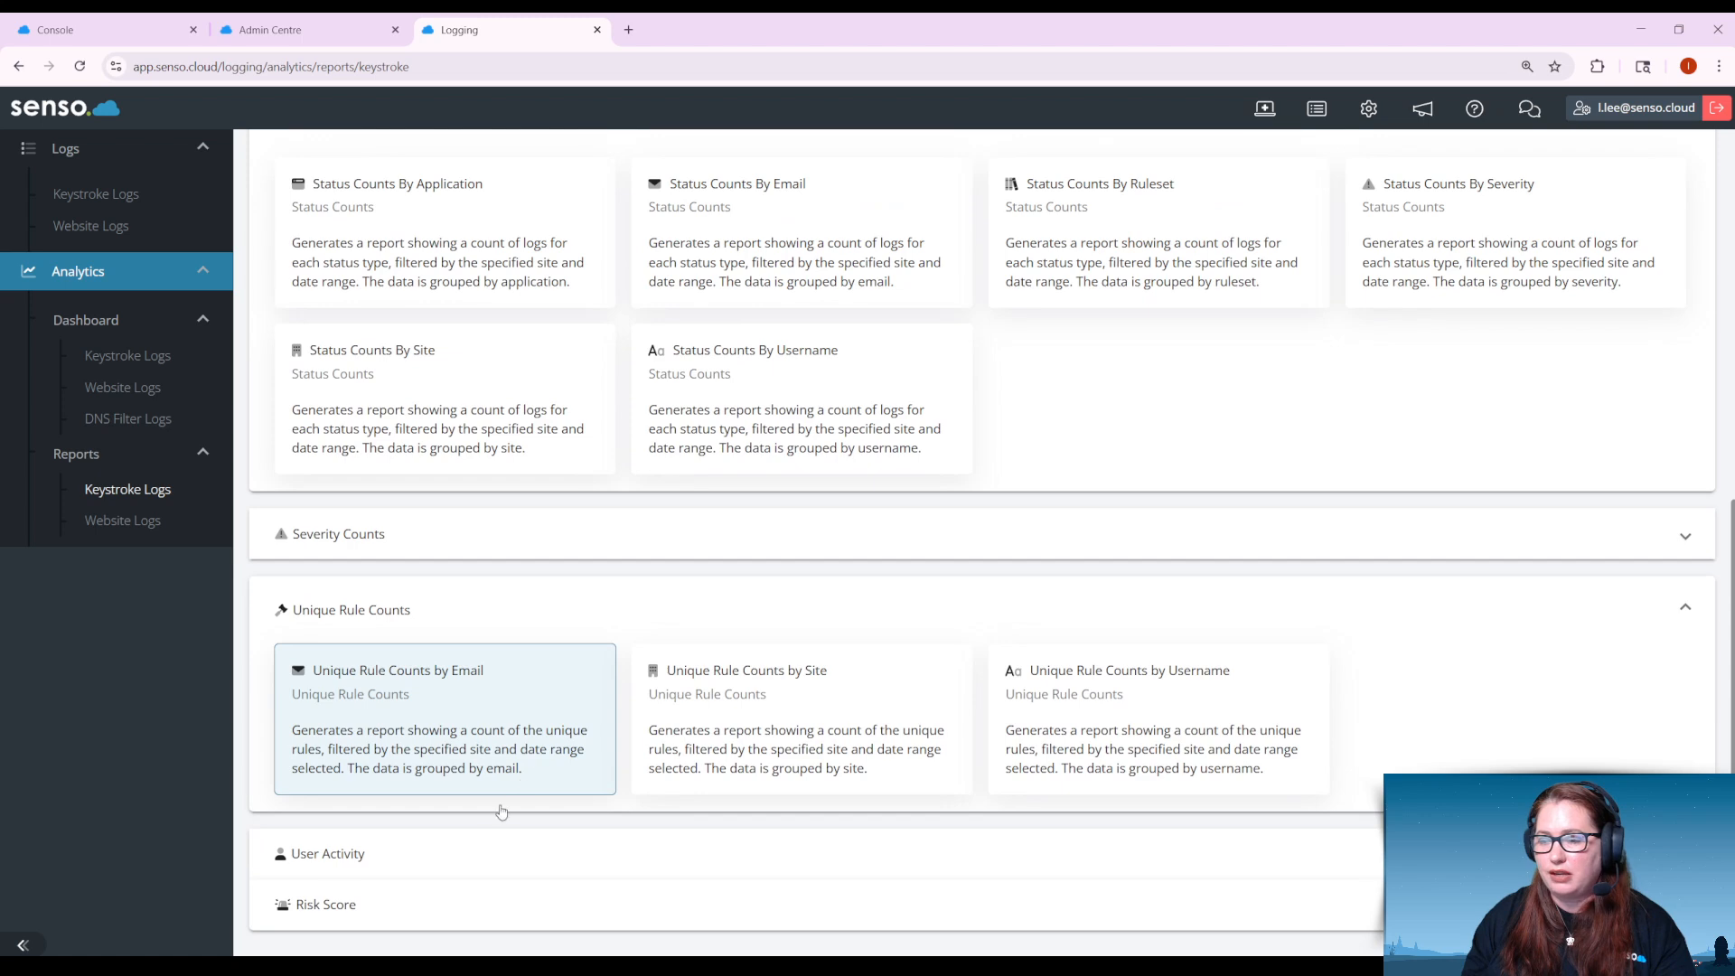
{"action": "left_click", "coordinate": [491, 844]}
{"action": "scroll", "coordinate": [542, 859], "scroll_direction": "down", "scroll_amount": 2}
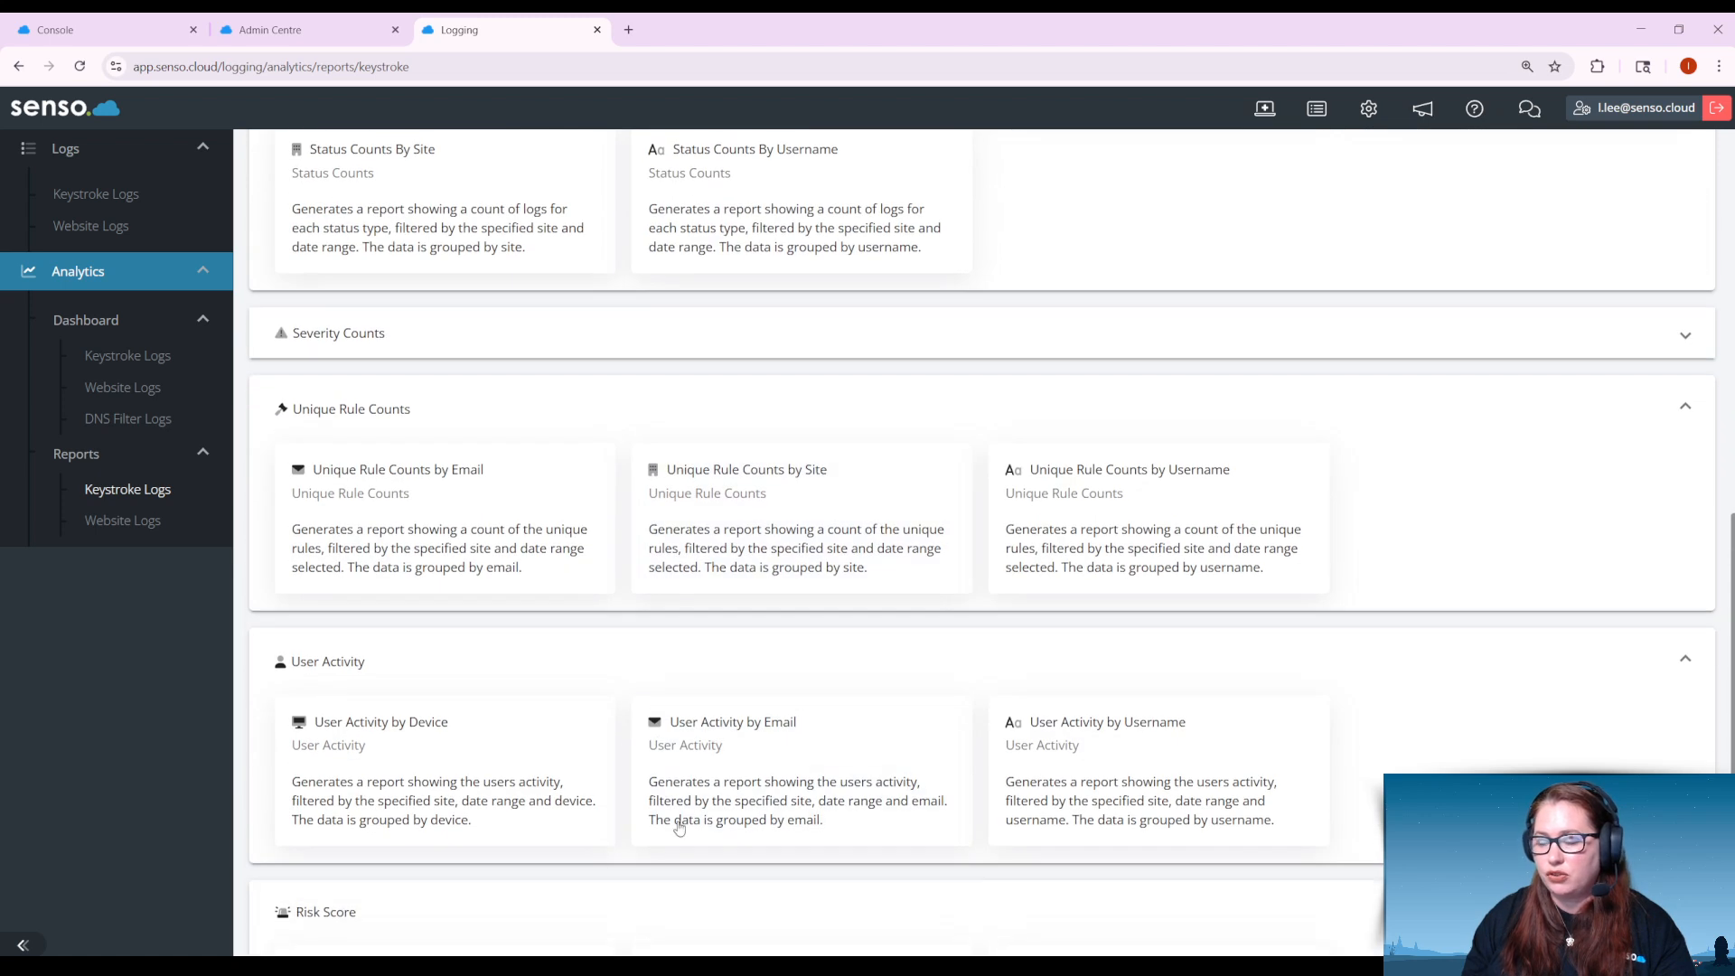
{"action": "left_click", "coordinate": [679, 911]}
{"action": "scroll", "coordinate": [722, 795], "scroll_direction": "down", "scroll_amount": 3}
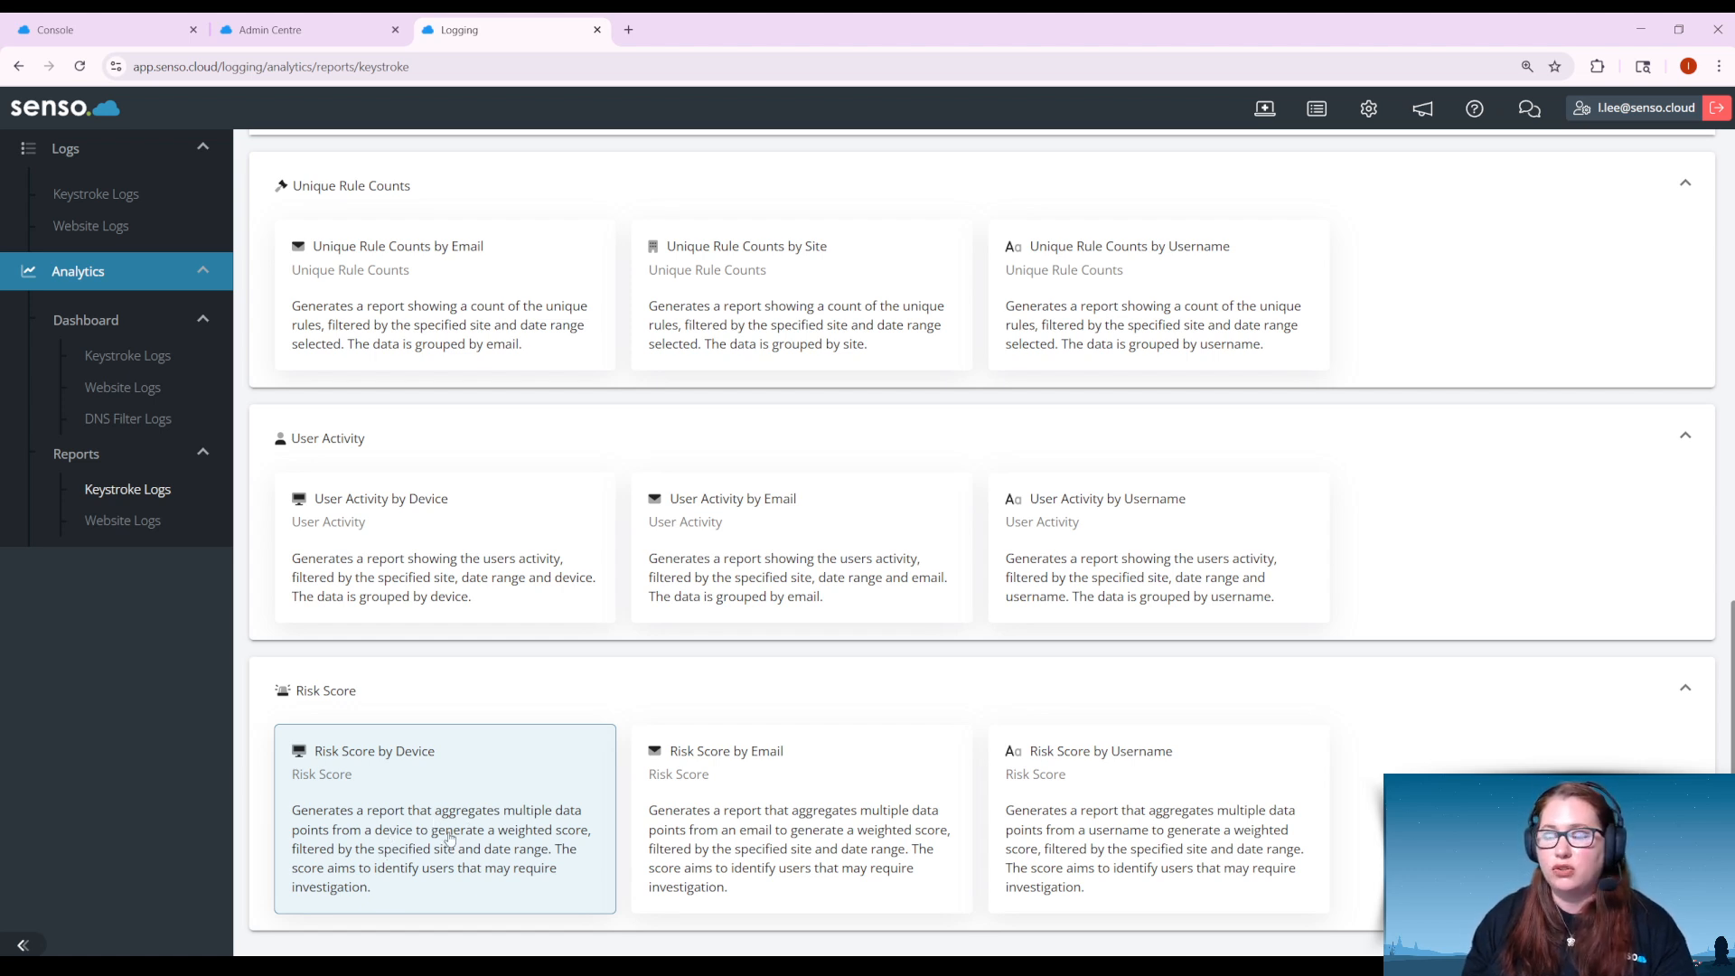
{"action": "scroll", "coordinate": [1045, 720], "scroll_direction": "up", "scroll_amount": 8}
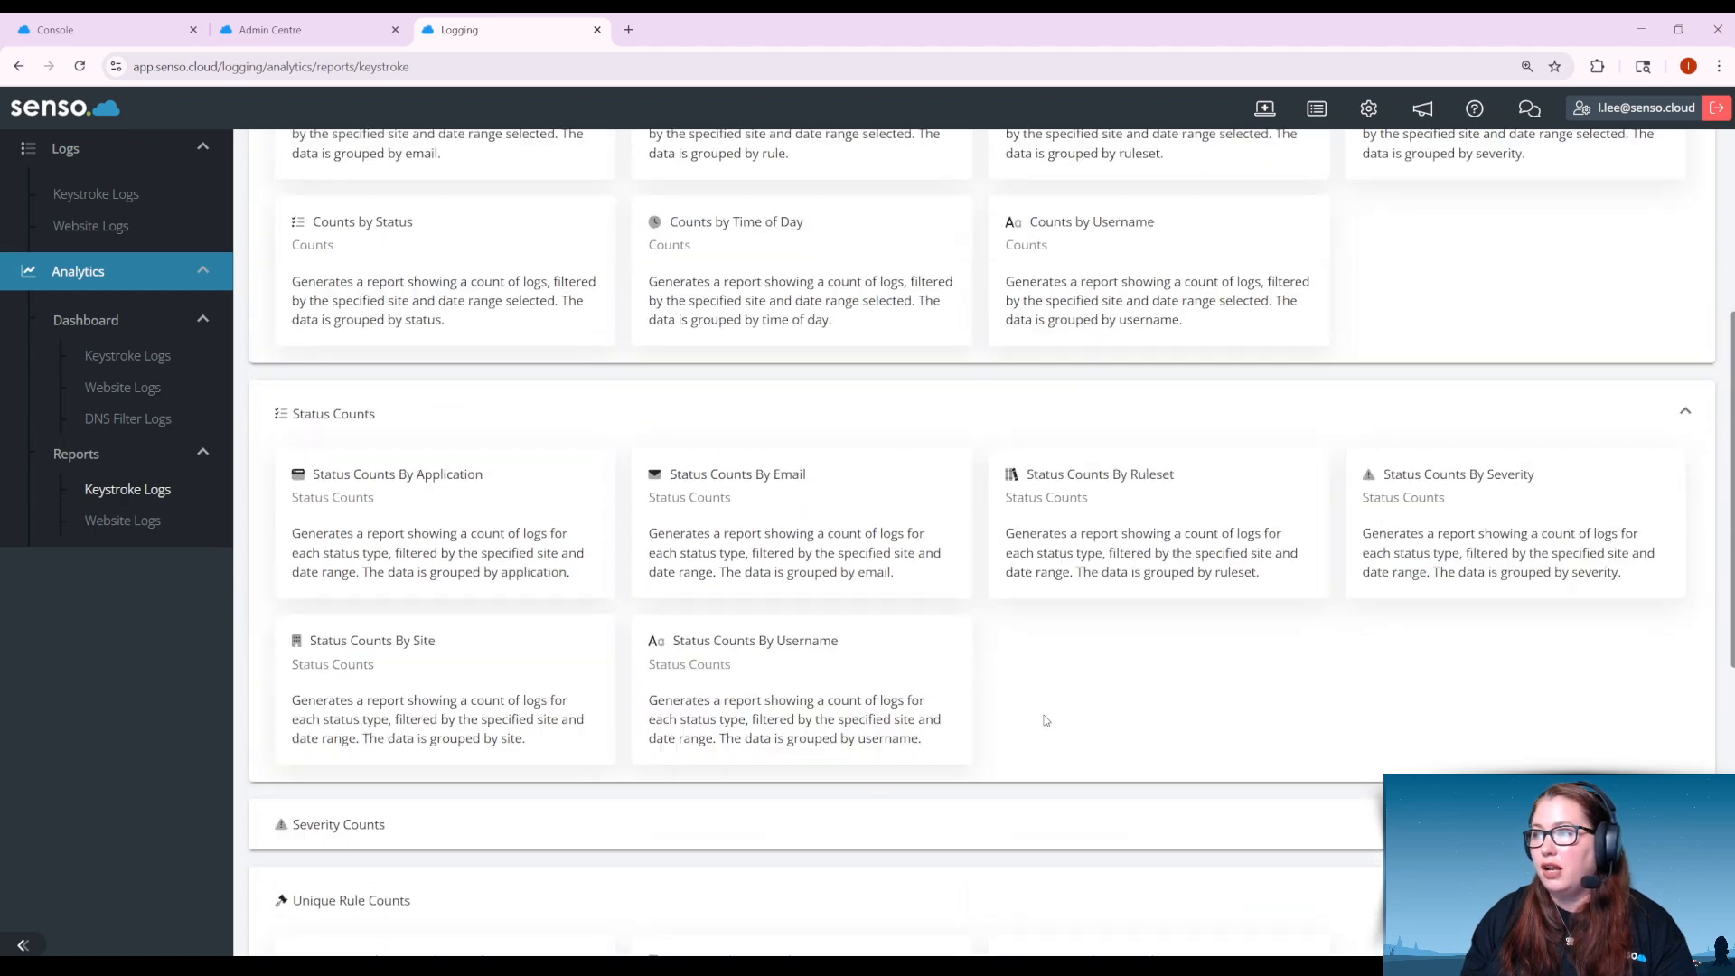
{"action": "scroll", "coordinate": [1045, 720], "scroll_direction": "up", "scroll_amount": 4}
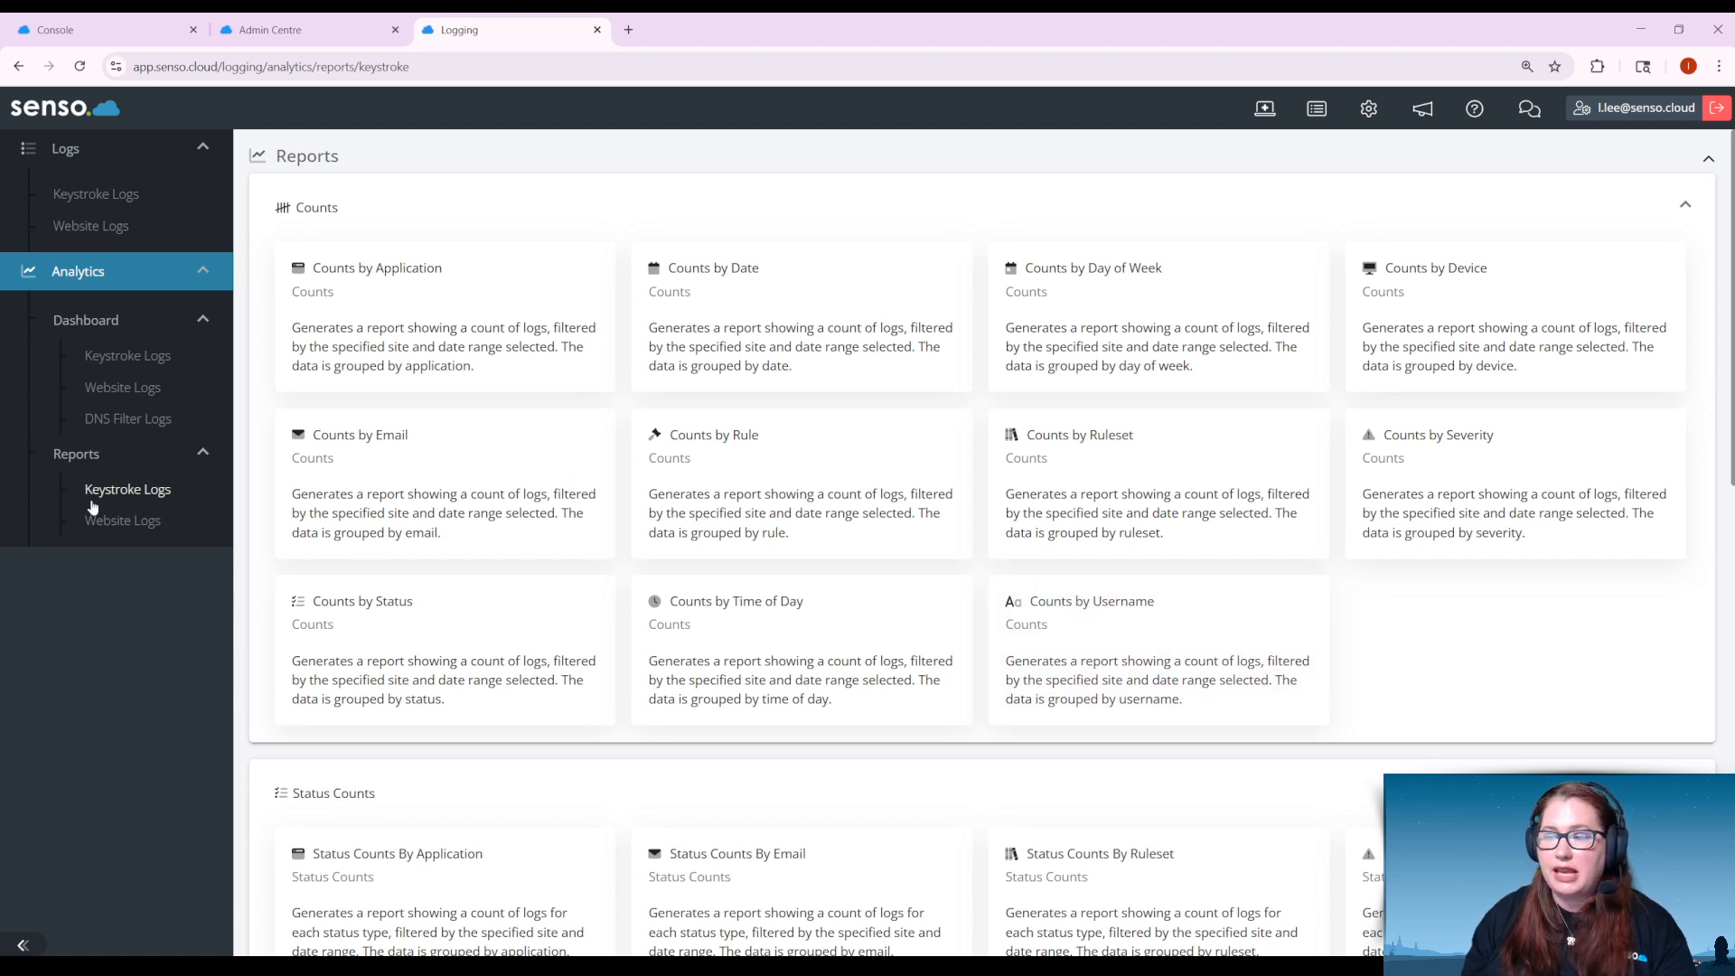
Open the website log reports, expand the Category Counts, Domain Counts and Rule Counts groups, and examine the available reports
{"action": "left_click", "coordinate": [103, 526]}
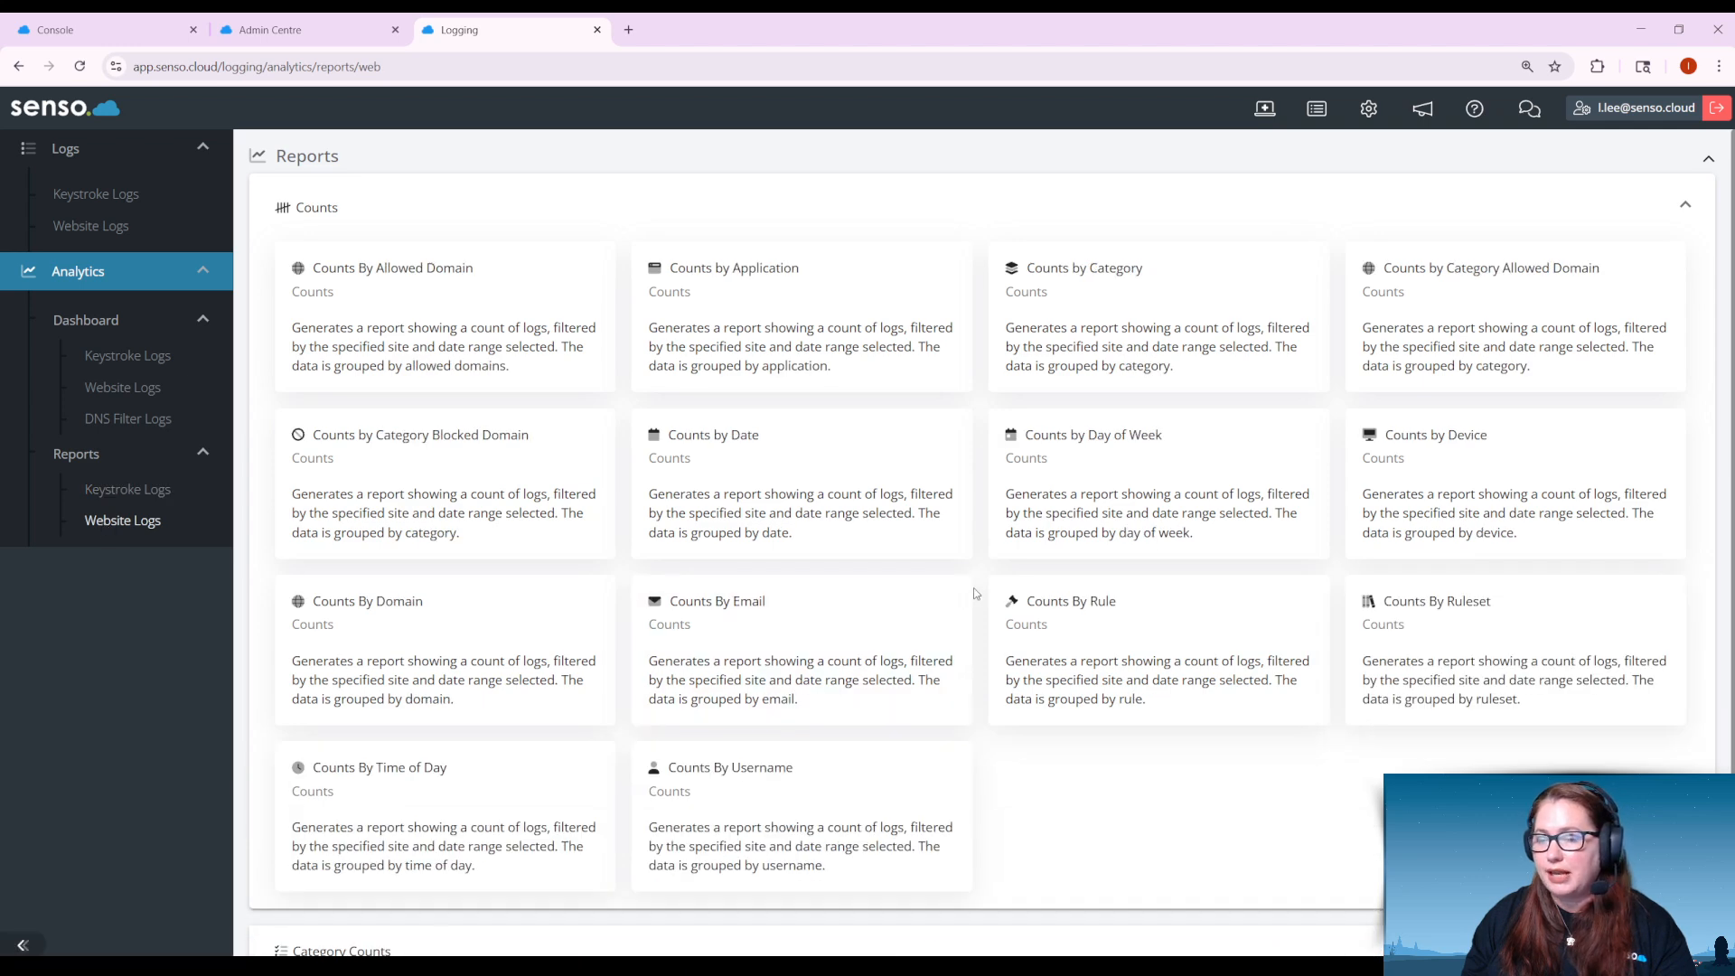
{"action": "scroll", "coordinate": [840, 588], "scroll_direction": "down", "scroll_amount": 2}
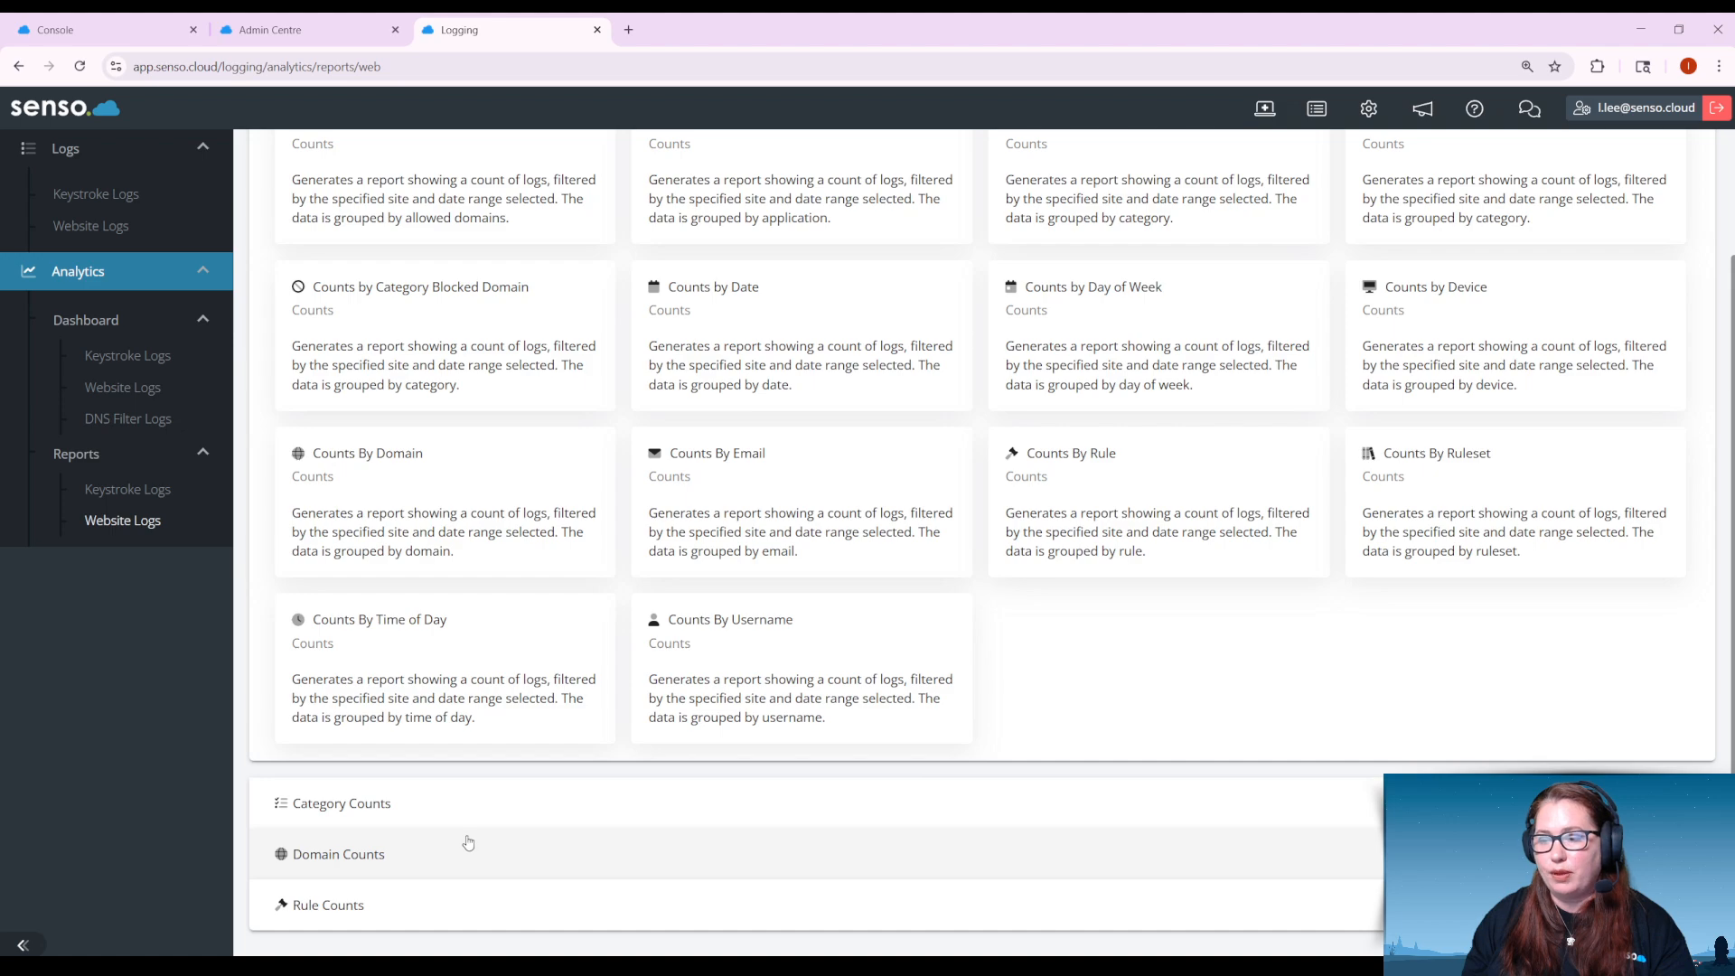
{"action": "left_click", "coordinate": [470, 806]}
{"action": "scroll", "coordinate": [470, 810], "scroll_direction": "down", "scroll_amount": 2}
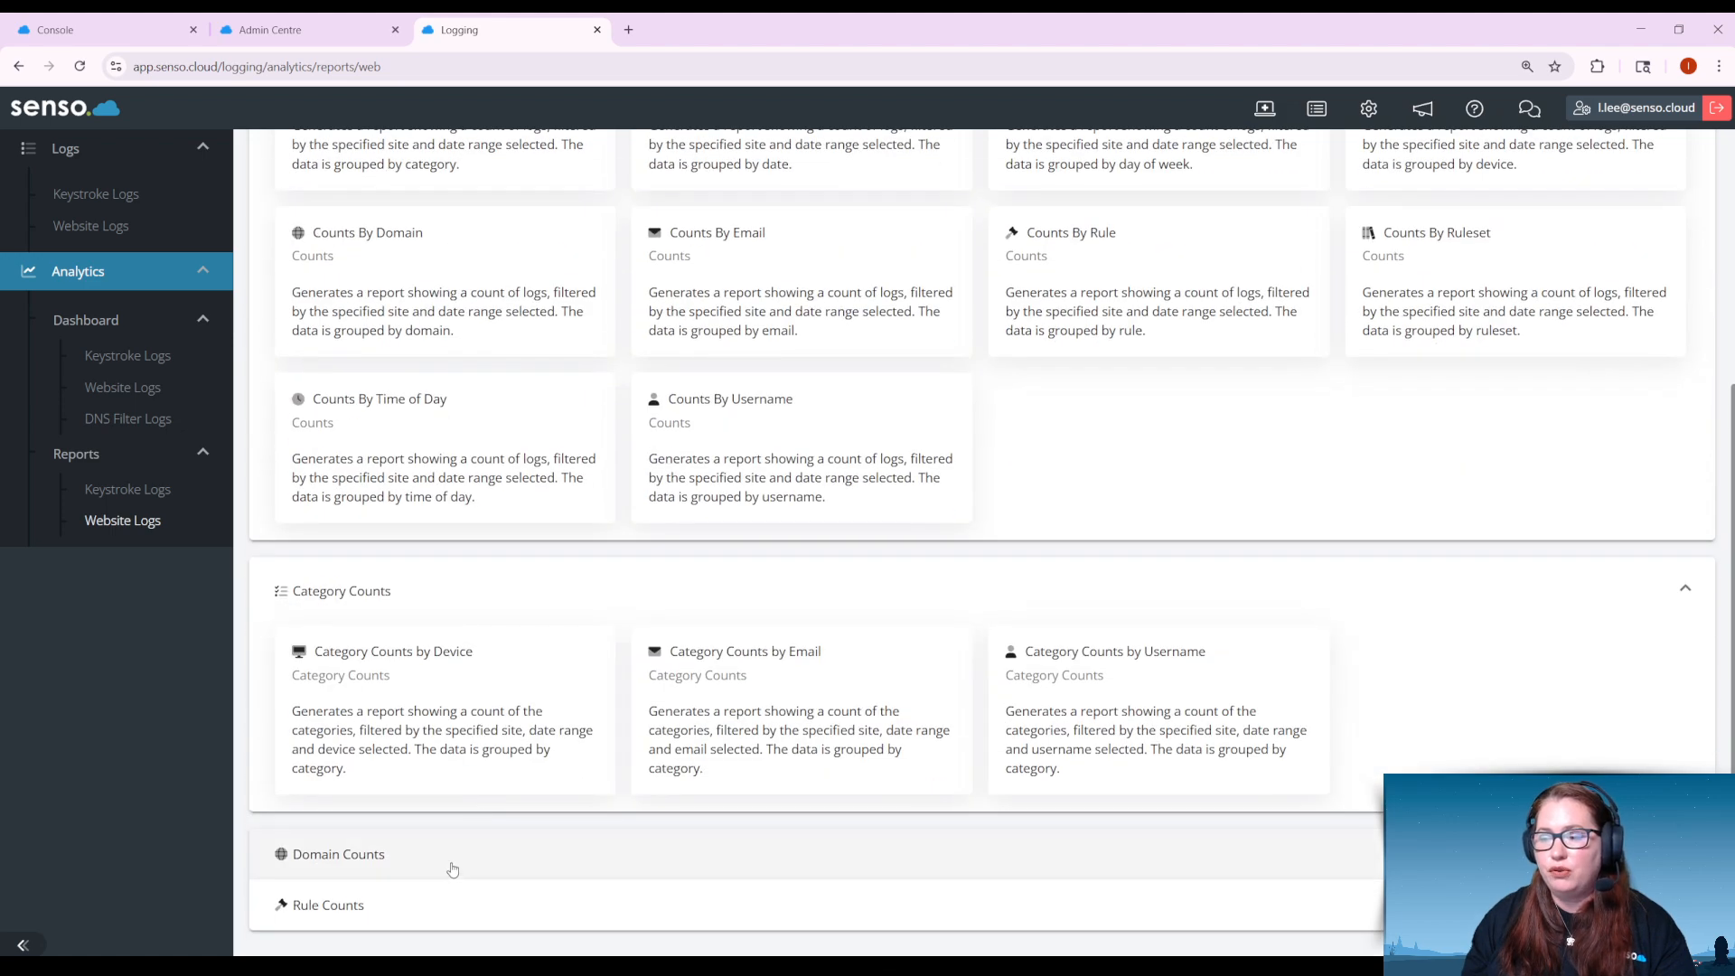
{"action": "left_click", "coordinate": [470, 861]}
{"action": "scroll", "coordinate": [472, 859], "scroll_direction": "down", "scroll_amount": 2}
{"action": "left_click", "coordinate": [520, 899]}
{"action": "scroll", "coordinate": [599, 832], "scroll_direction": "down", "scroll_amount": 3}
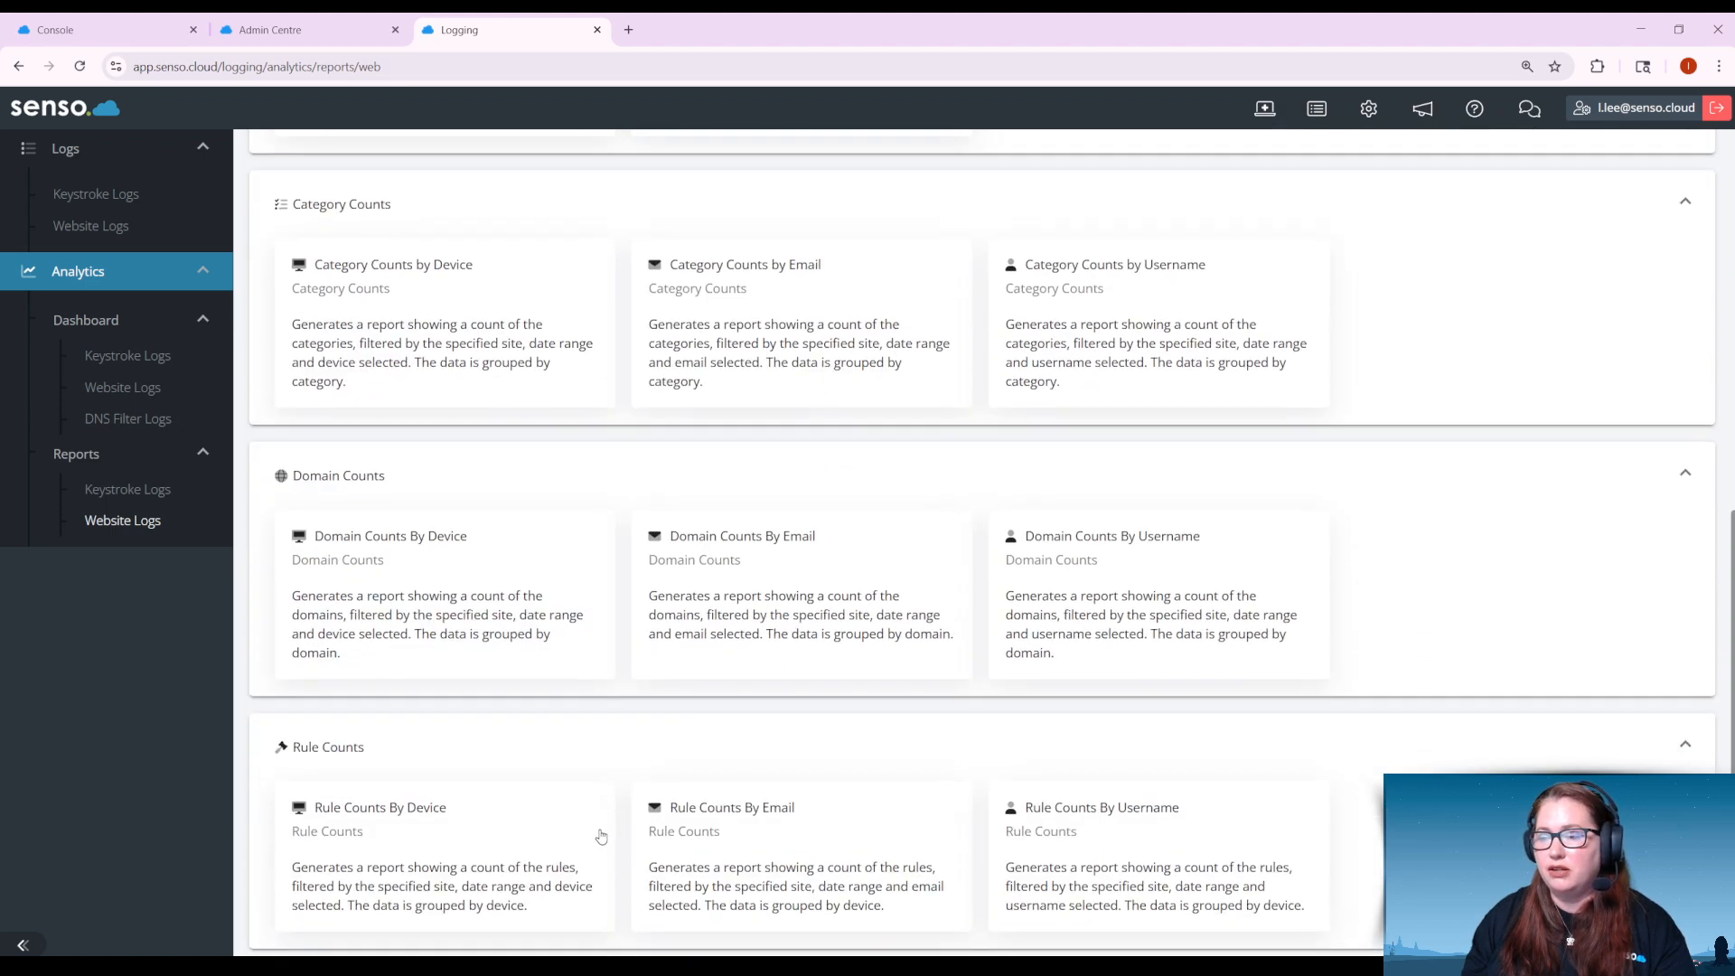
{"action": "scroll", "coordinate": [600, 832], "scroll_direction": "up", "scroll_amount": 6}
{"action": "scroll", "coordinate": [600, 832], "scroll_direction": "up", "scroll_amount": 3}
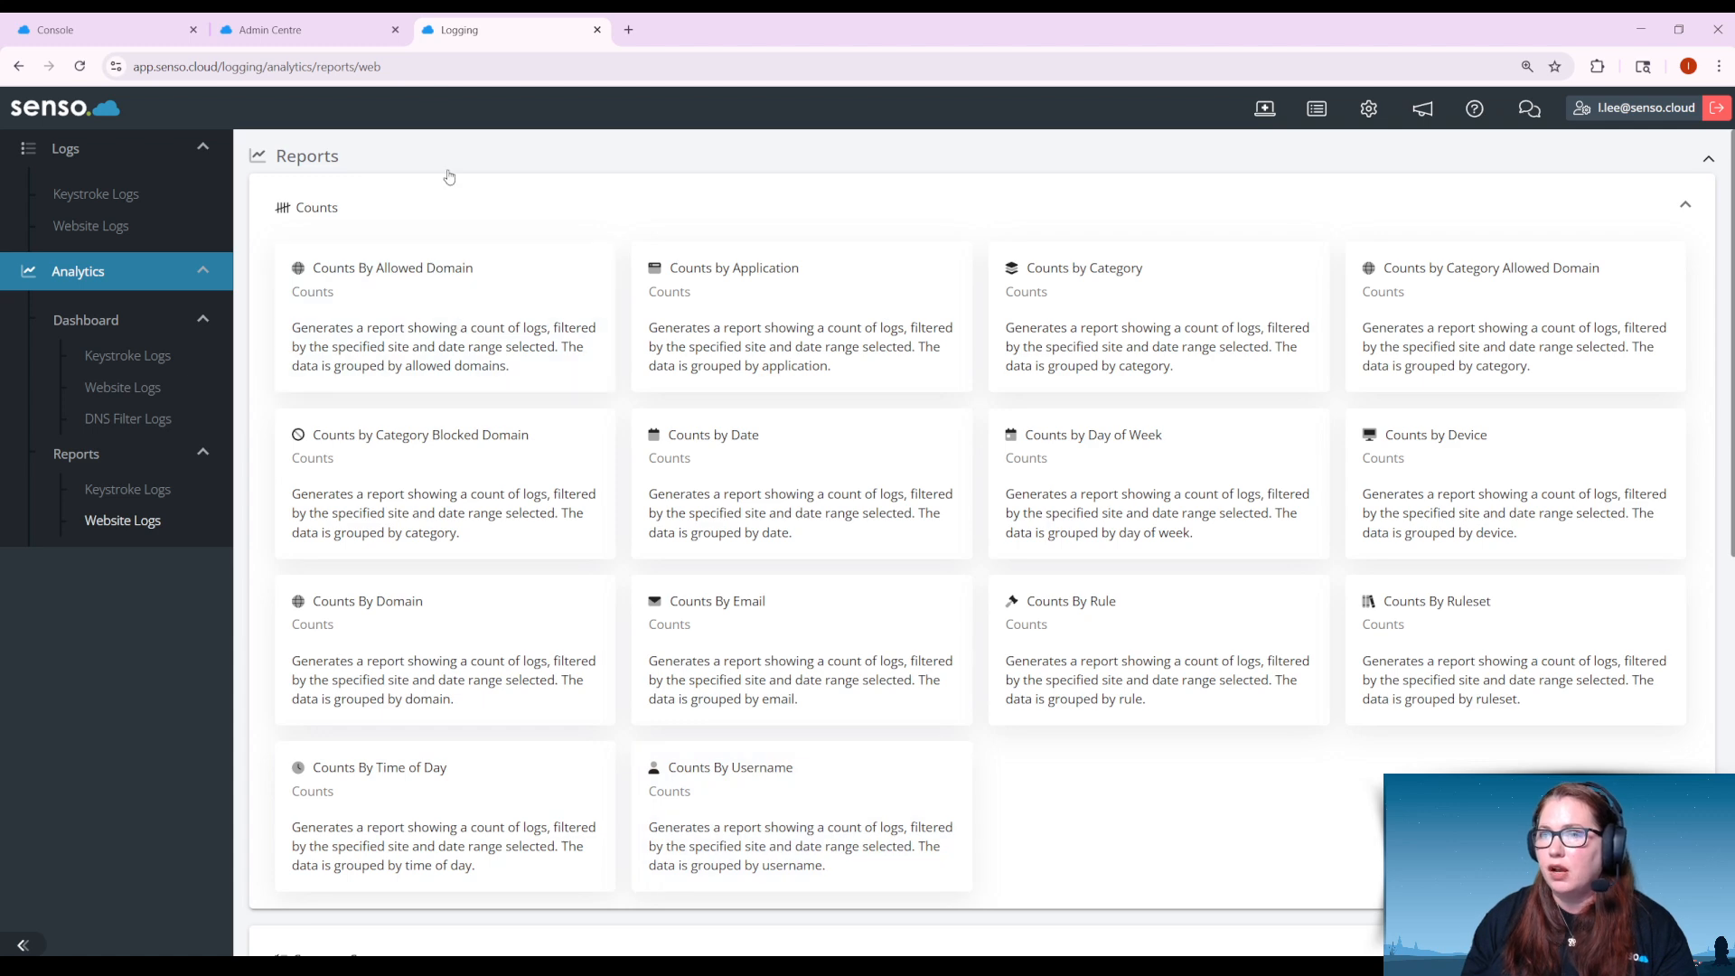
Return to the logging policies list in the Admin Centre
{"action": "left_click", "coordinate": [346, 37]}
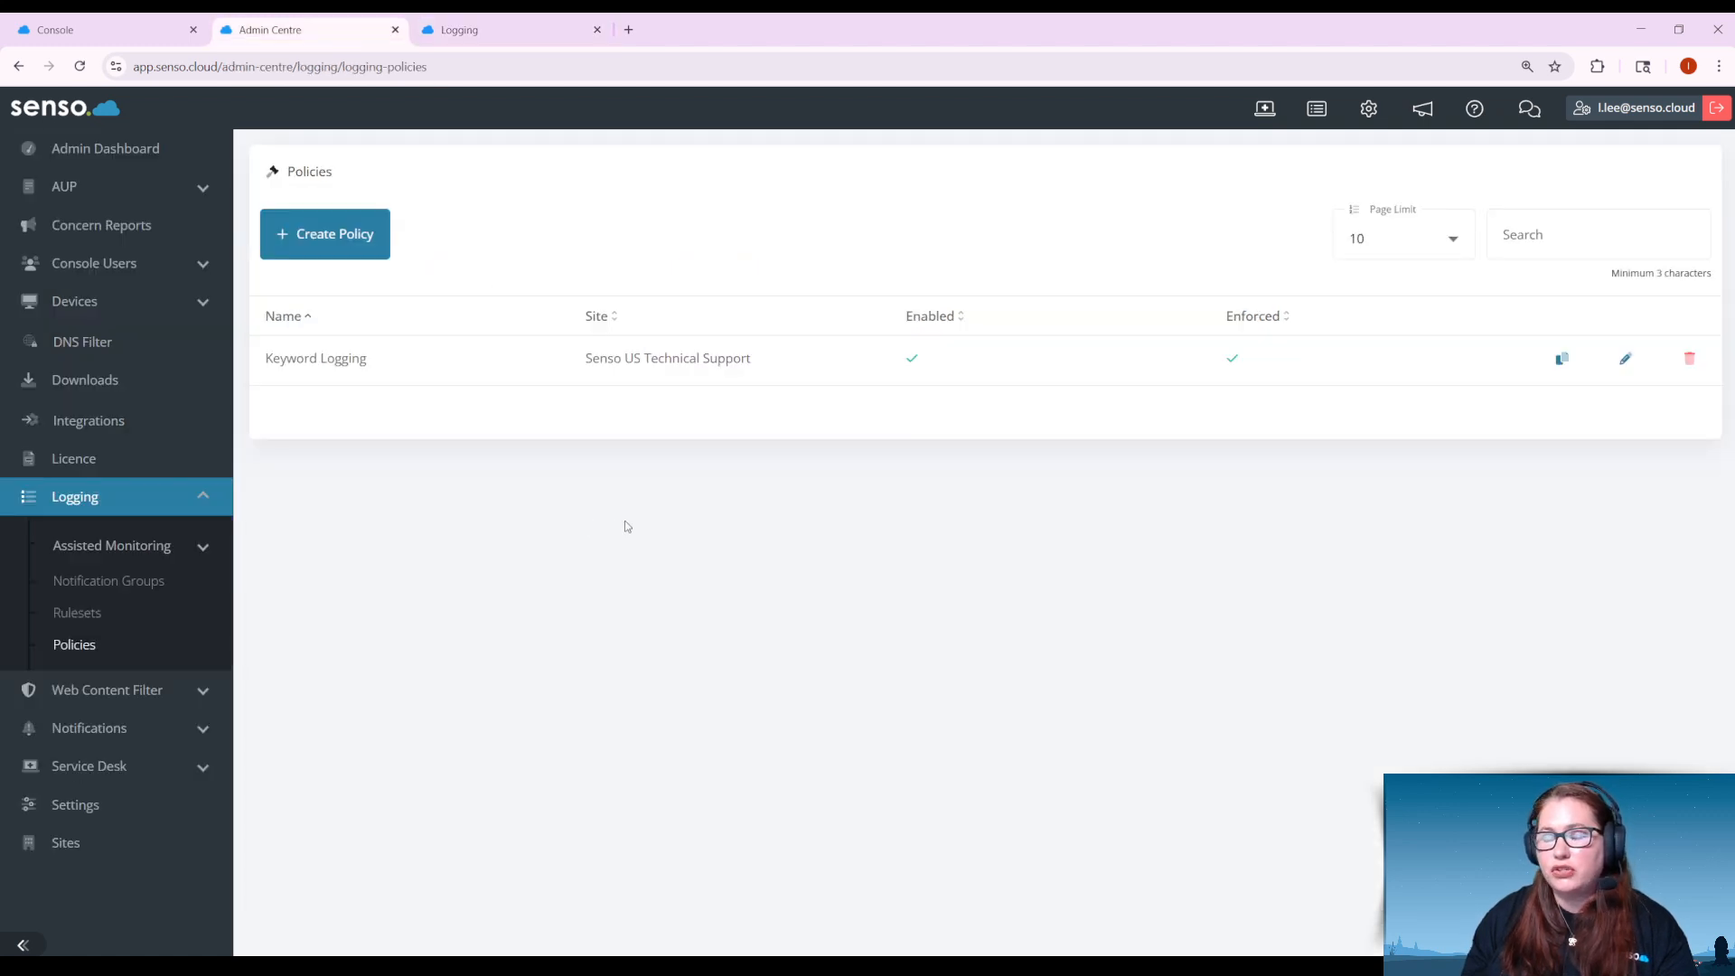